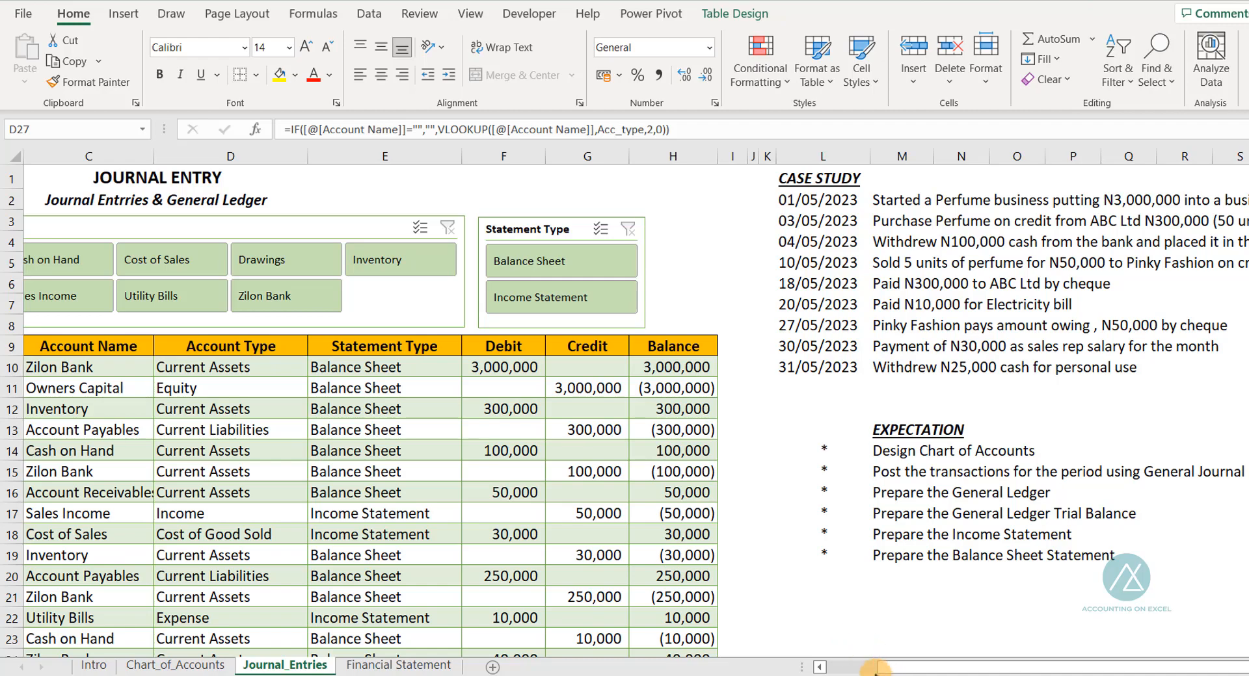
Step: Review the journal entries, the Cash on Hand trial balance formula in the chart of accounts, and the financial statement layout
drag(896, 669, 846, 670)
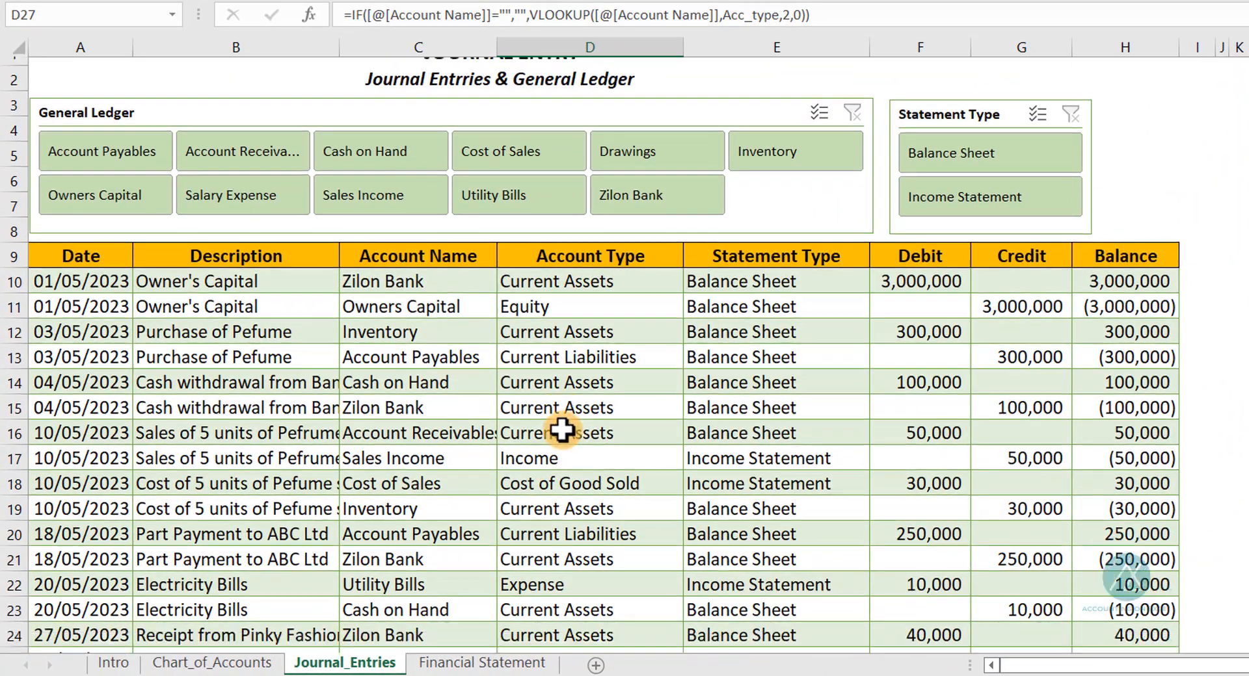
scroll(562, 429, down, 3)
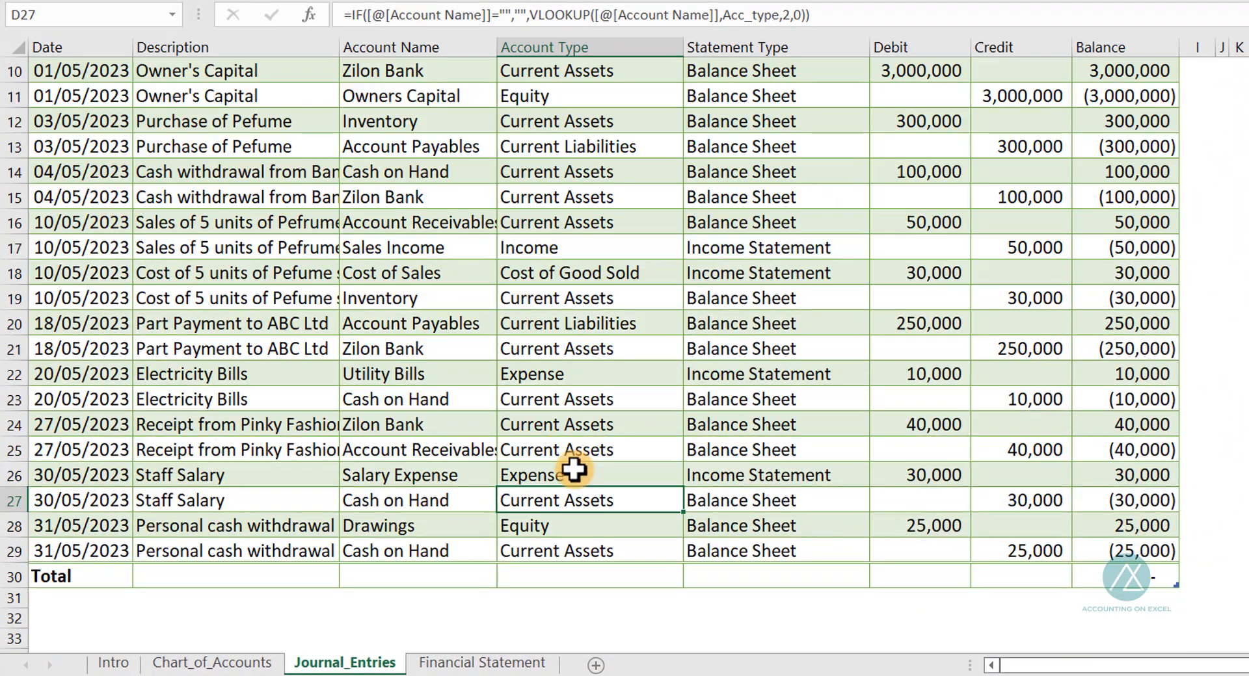
scroll(571, 468, up, 4)
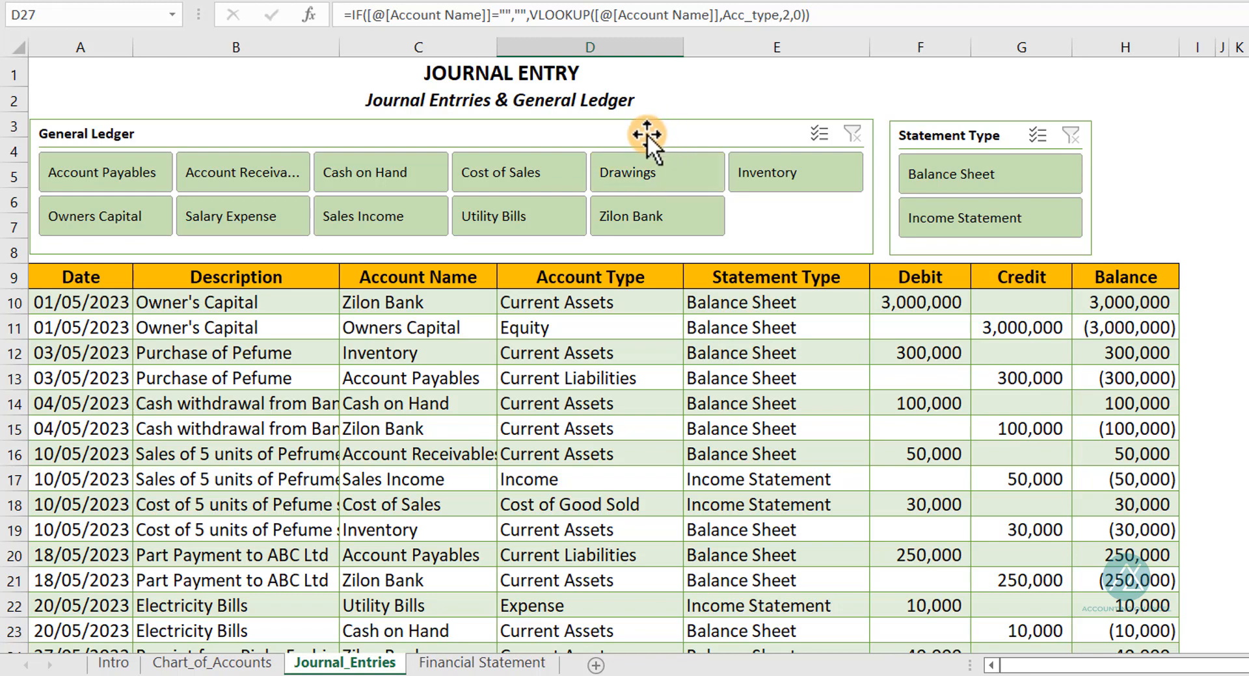
click(206, 669)
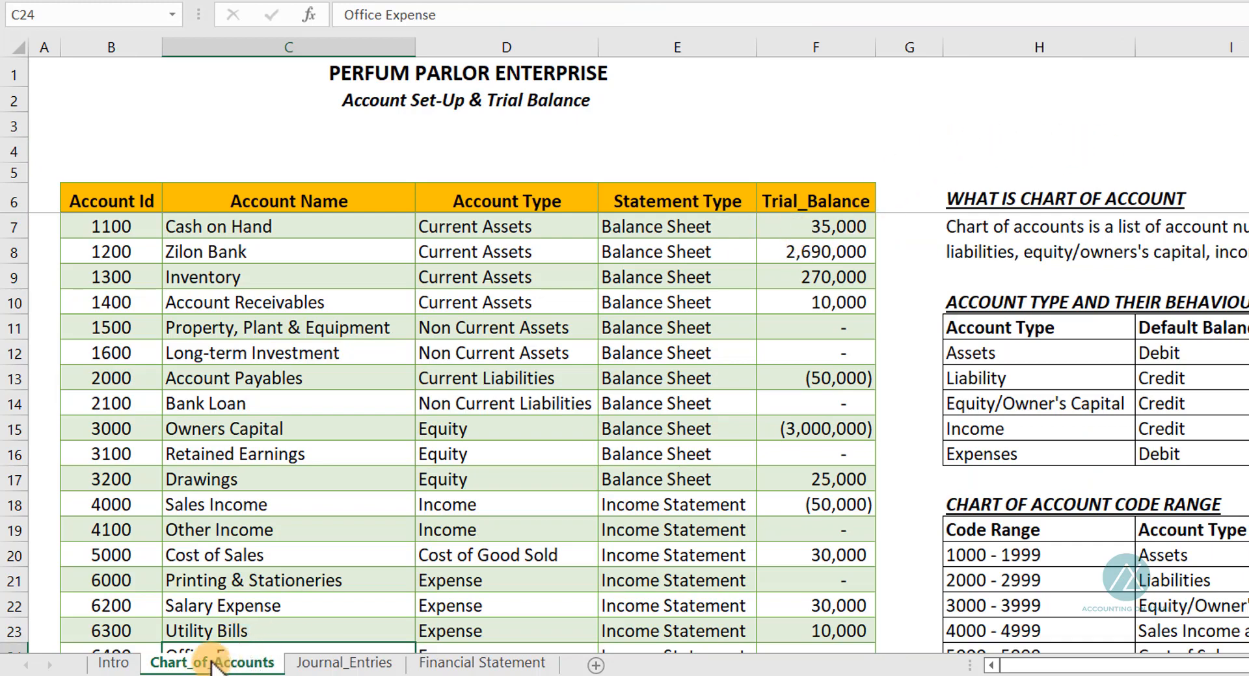
click(823, 229)
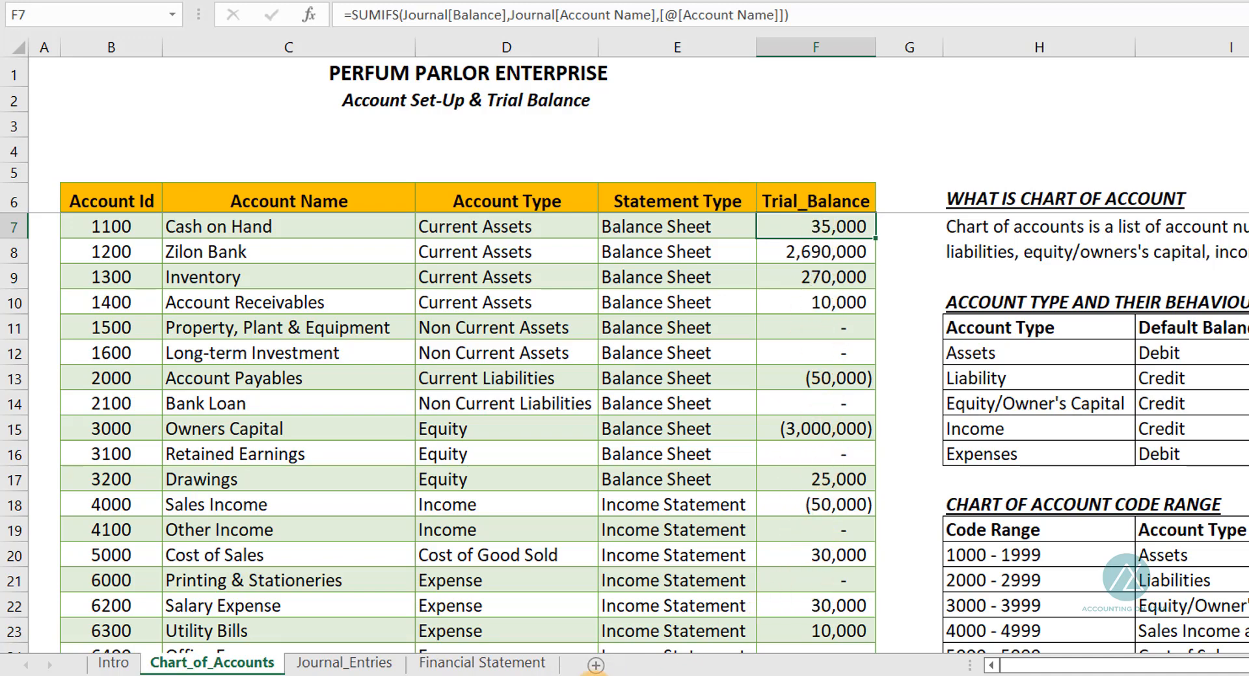
click(476, 661)
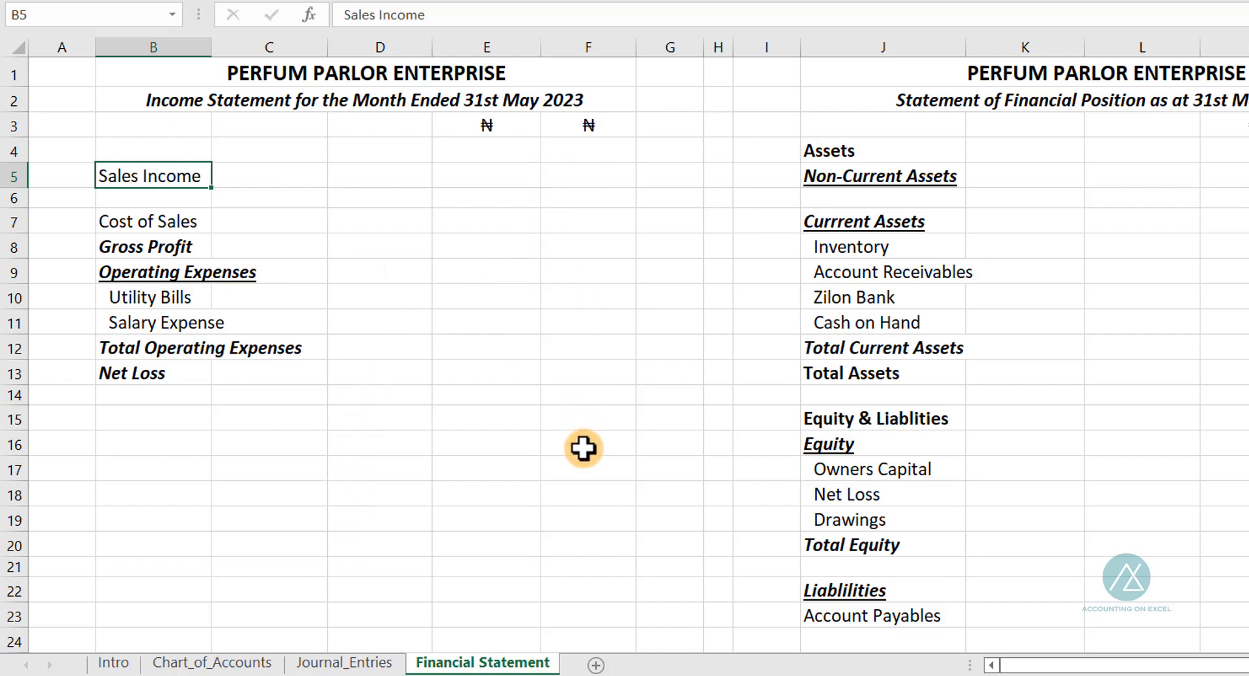
click(214, 663)
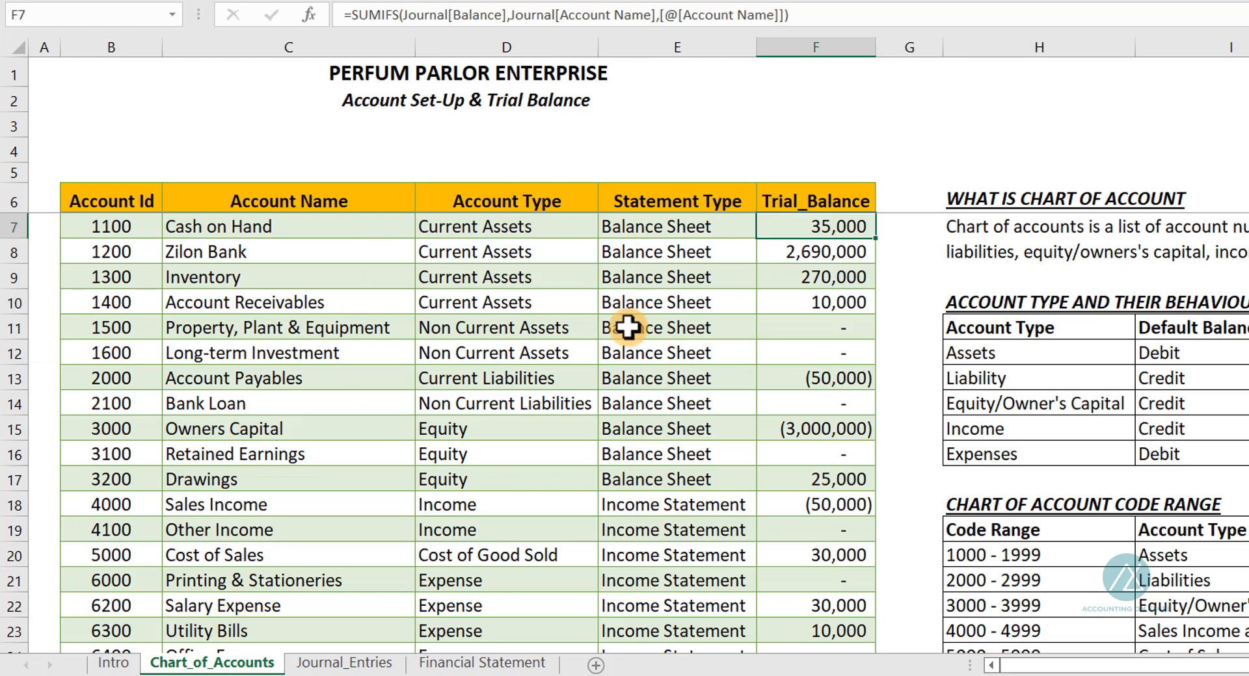
Step: Insert an Account Type slicer for the chart of accounts table
click(501, 348)
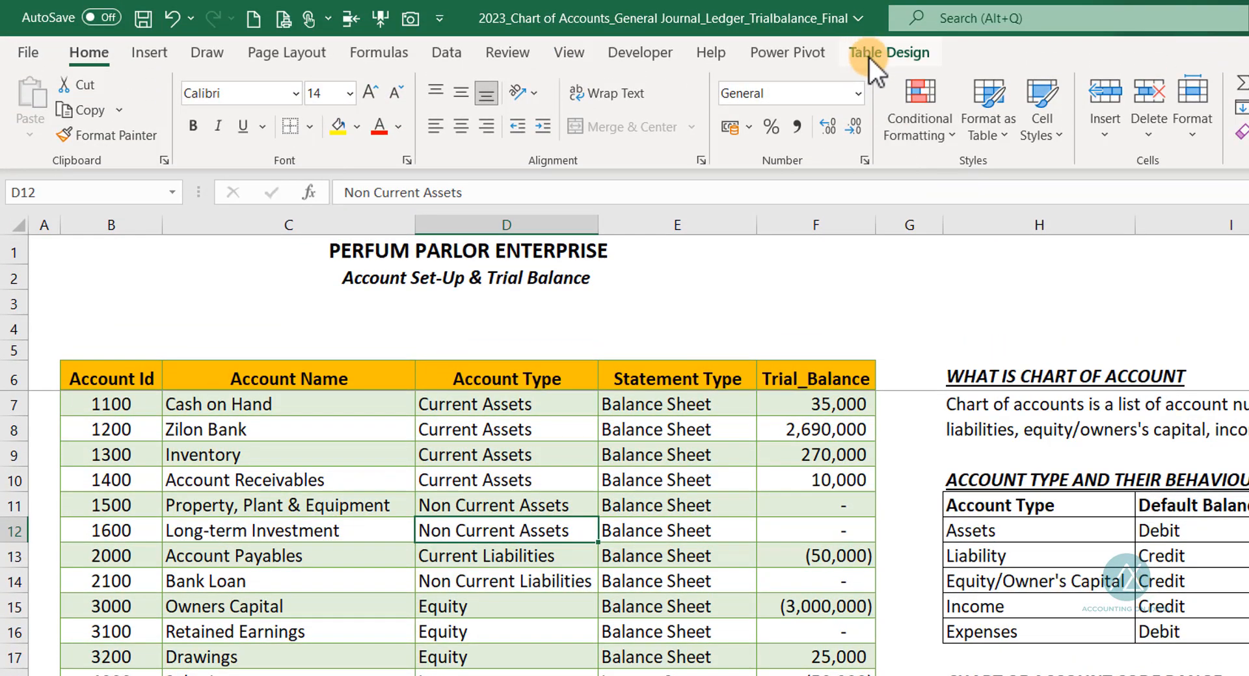
click(867, 55)
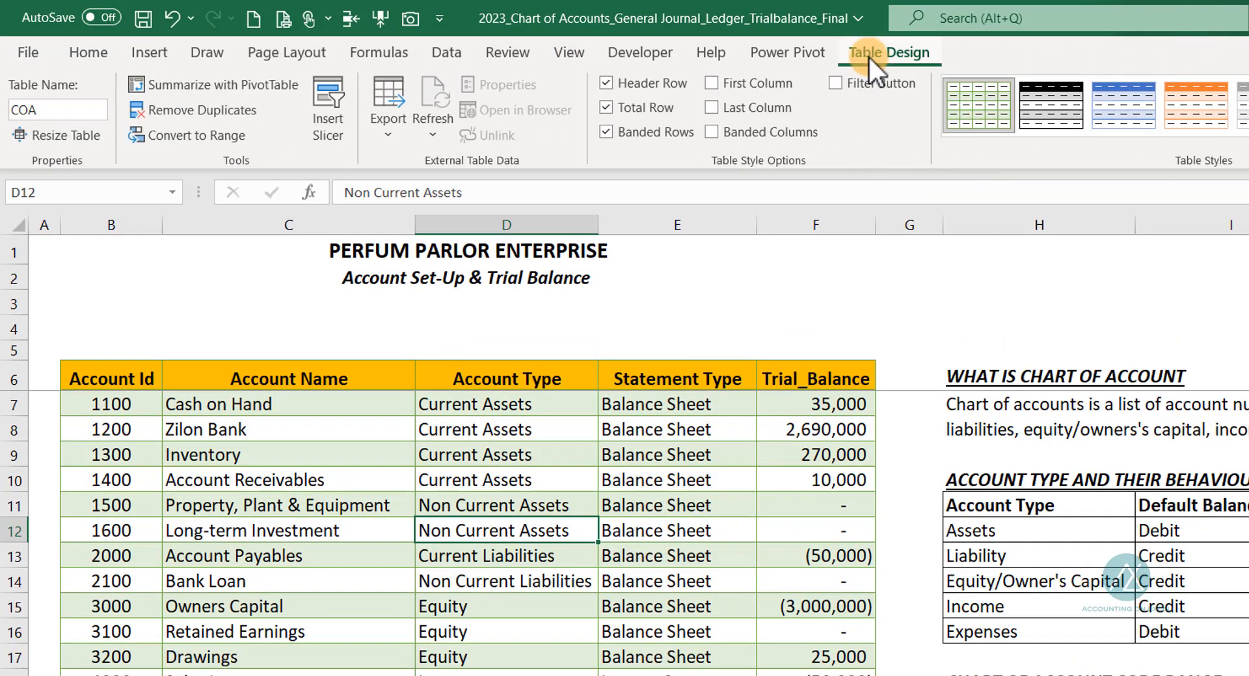
click(334, 130)
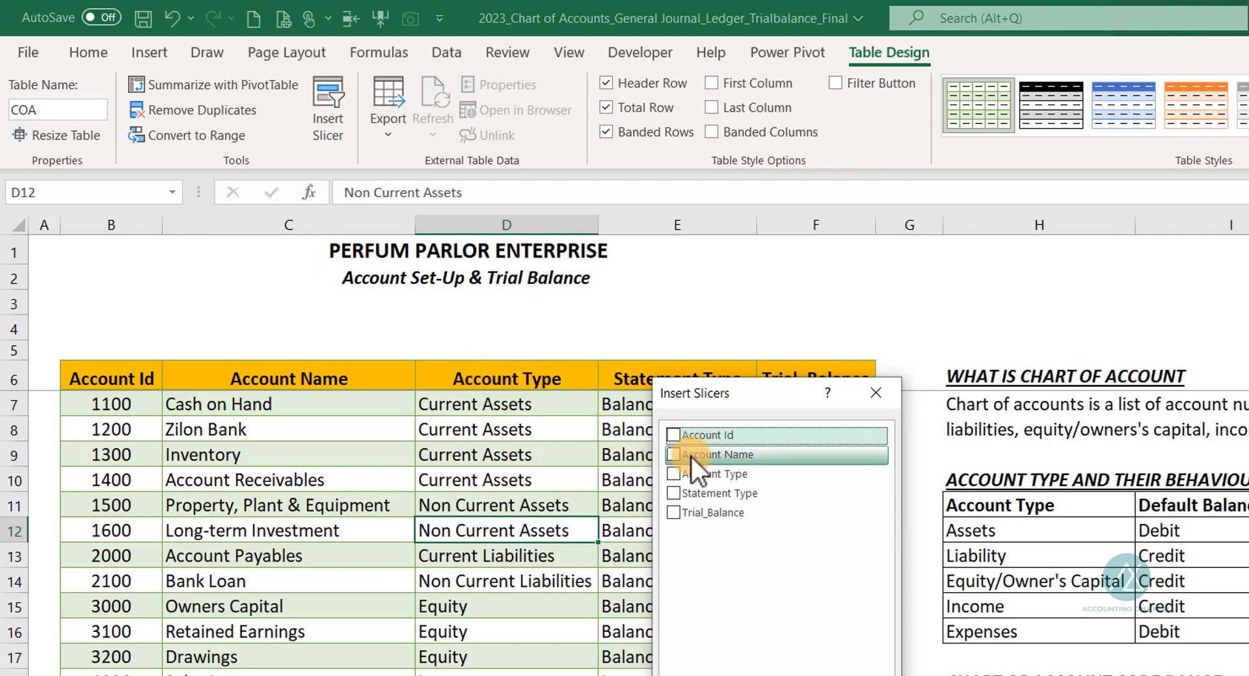
click(674, 473)
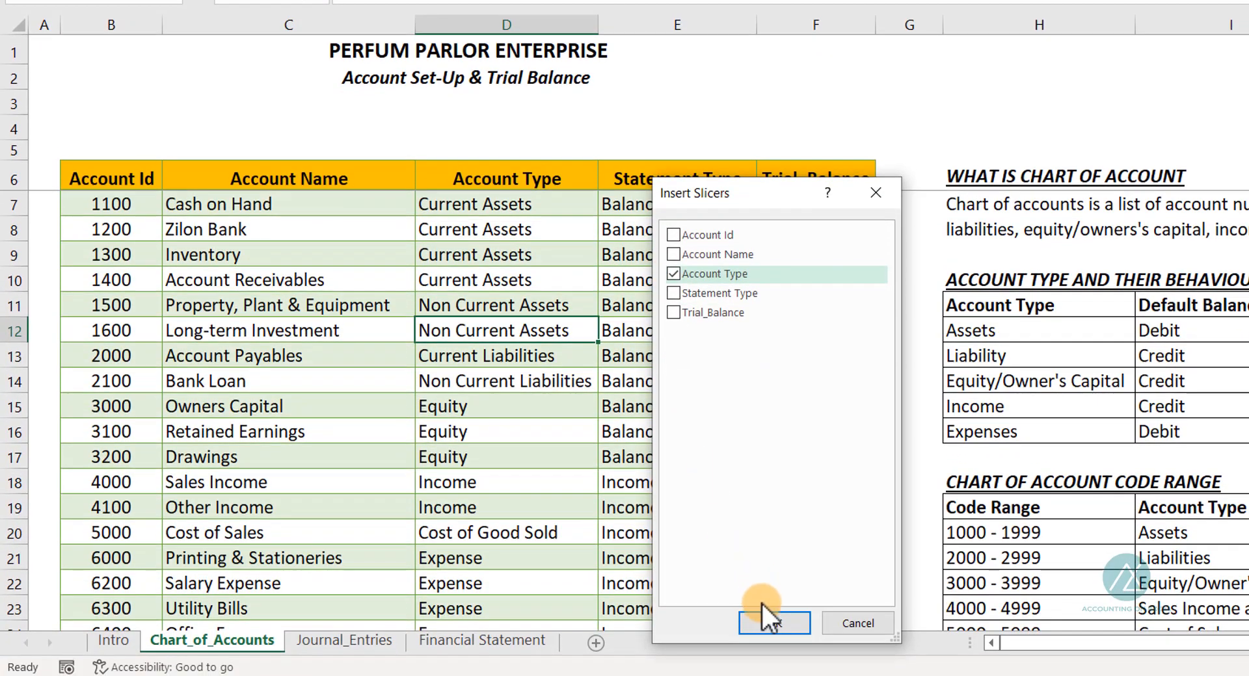
click(774, 639)
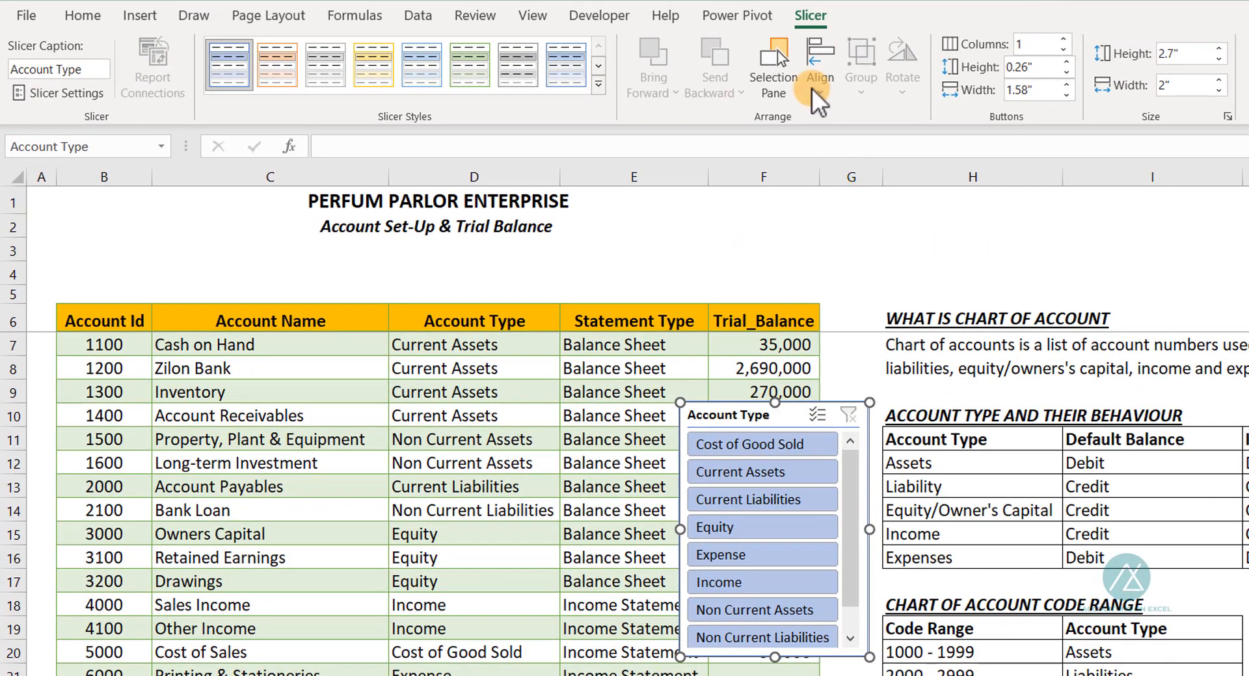
Step: Give the Account Type slicer four columns and 0.3" high buttons, and resize it to about 6.84" wide by 1.14" high
click(1065, 41)
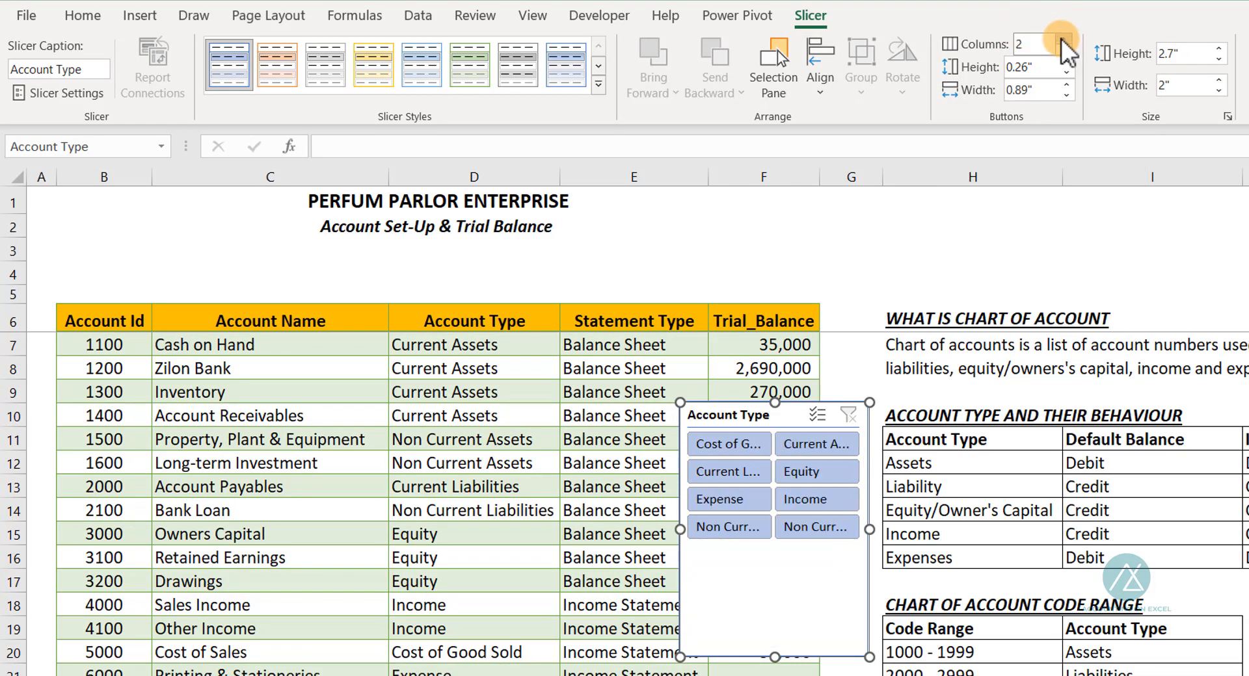
click(1065, 41)
click(1065, 40)
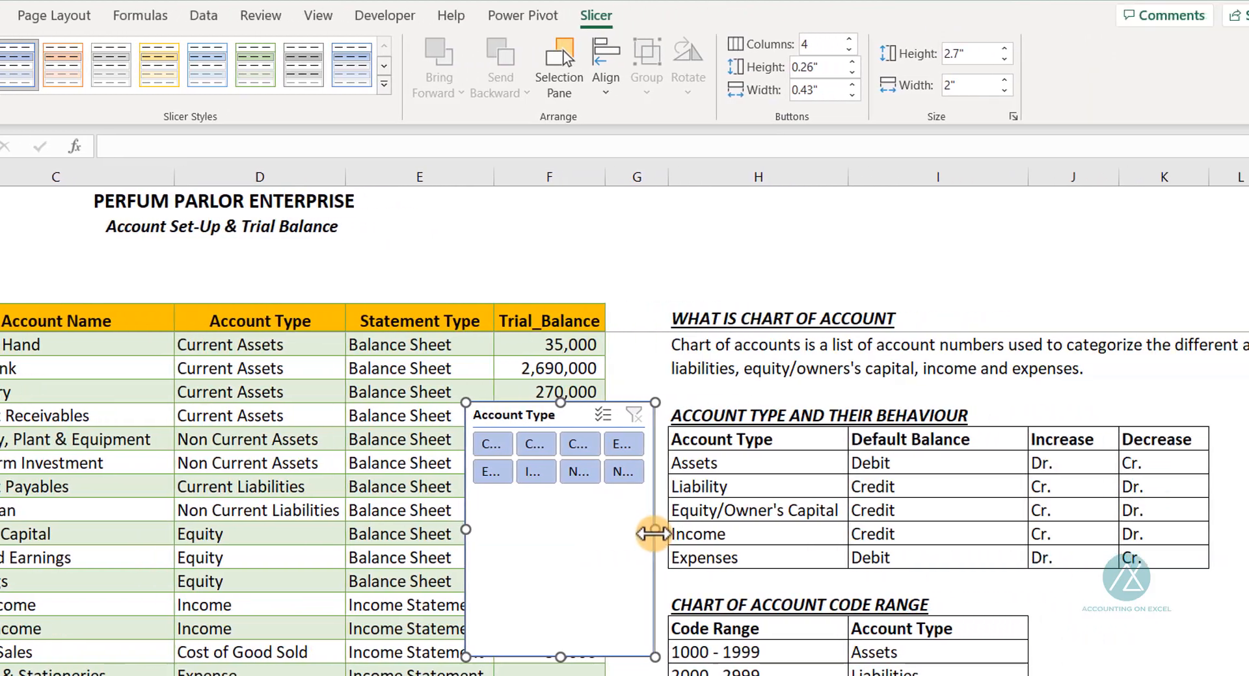
drag(1068, 393, 1074, 392)
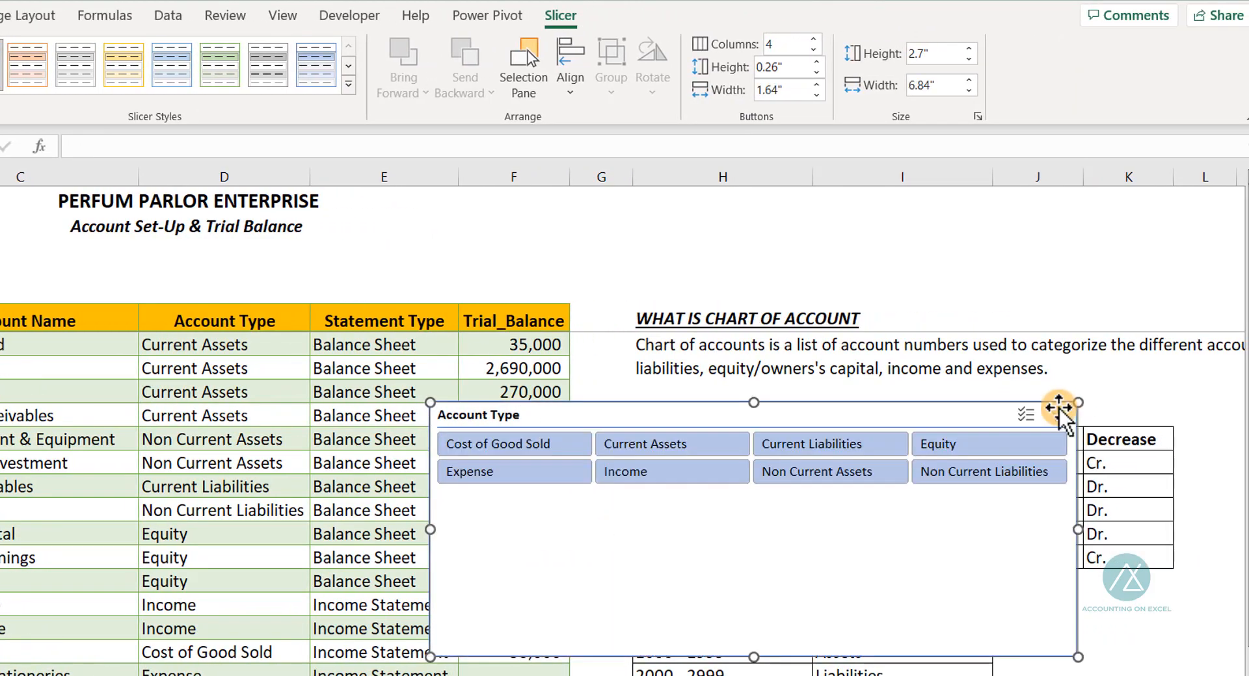
drag(751, 657, 814, 505)
click(816, 62)
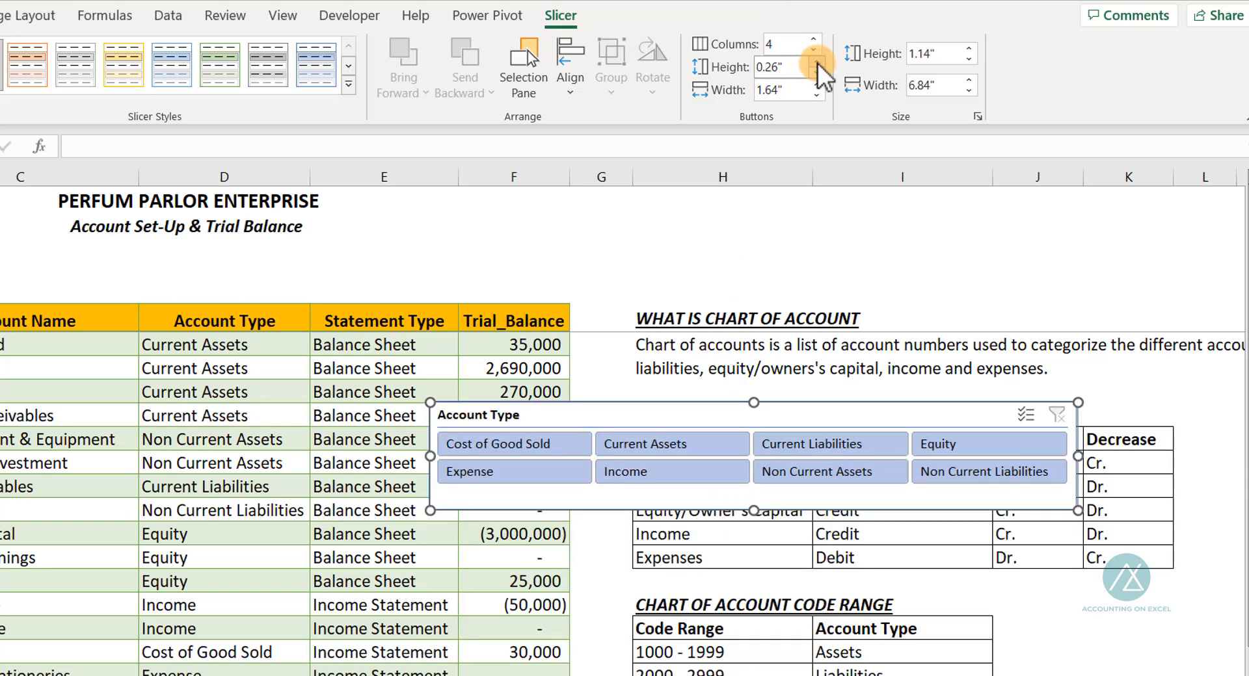
Step: Place the Account Type slicer above the table beside the sheet title and apply the light green slicer style
drag(664, 423, 572, 206)
click(225, 67)
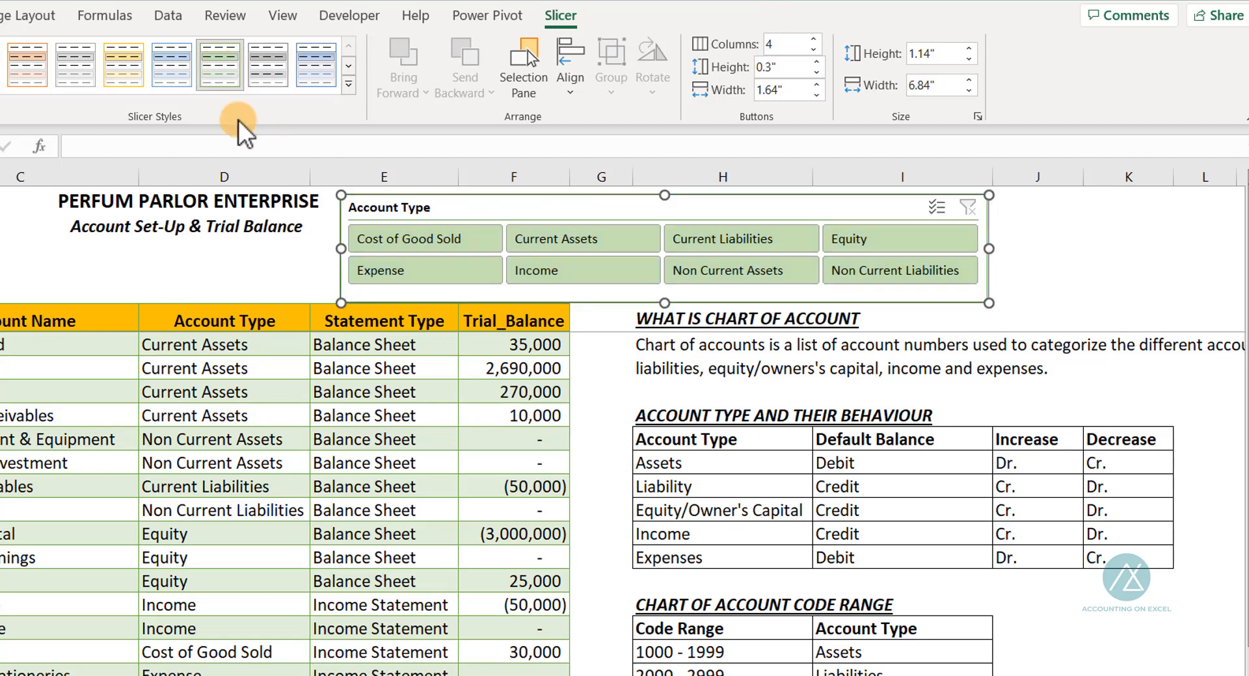
click(1031, 257)
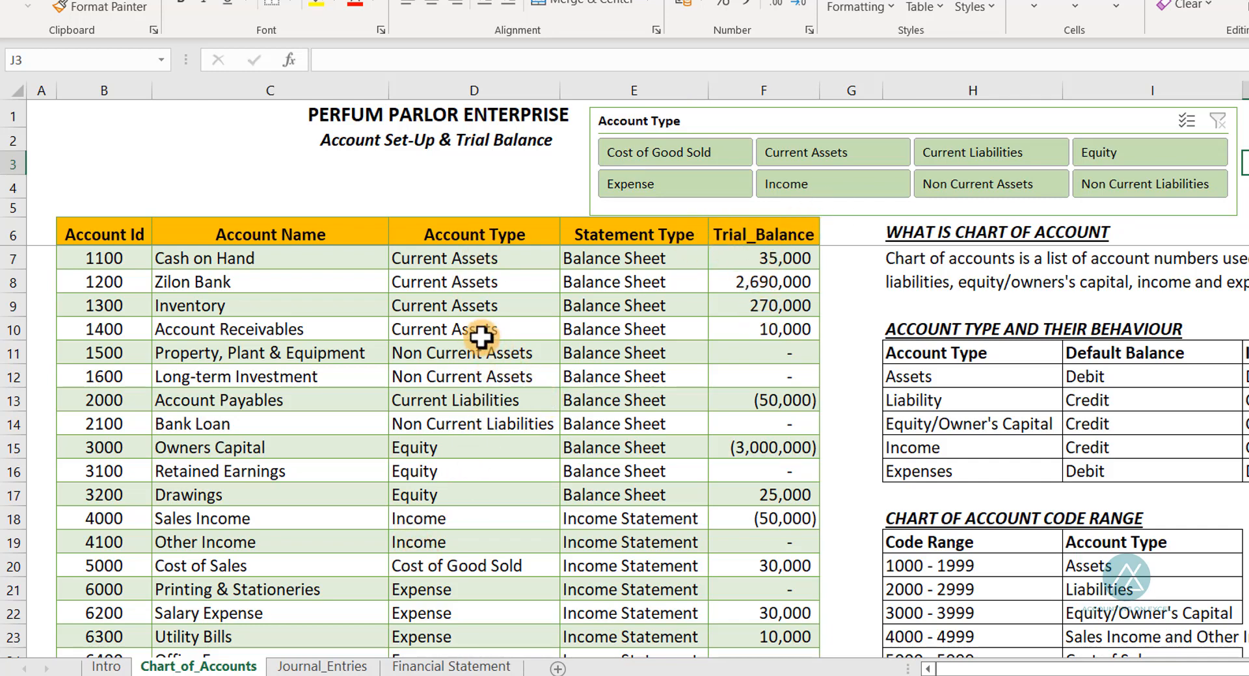
Step: Filter the chart of accounts by Income and by Expense, and use multi-select to show both account types together
click(442, 666)
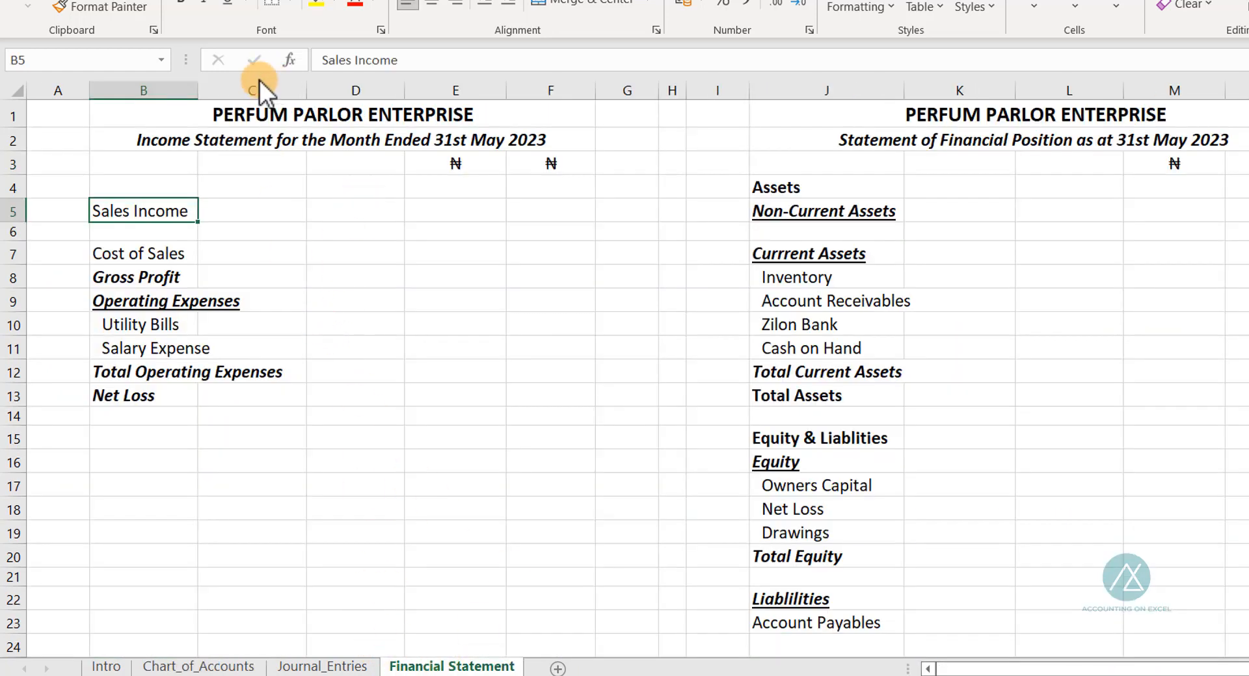
click(228, 667)
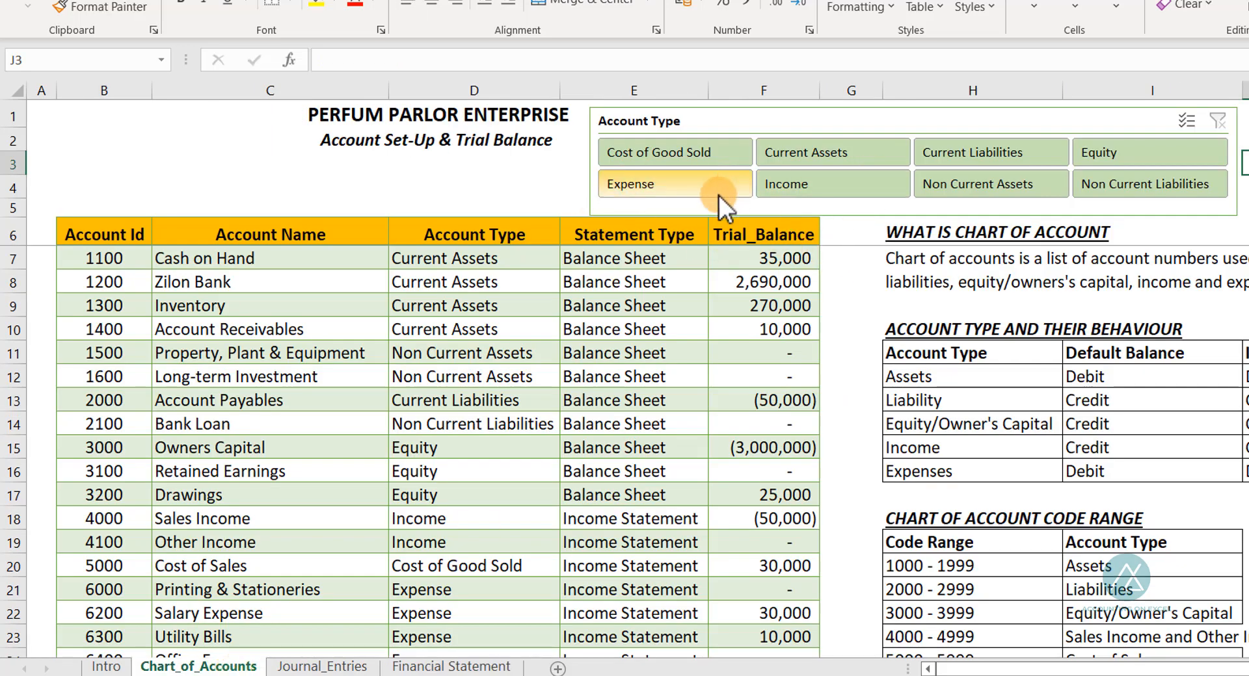
click(798, 188)
click(668, 184)
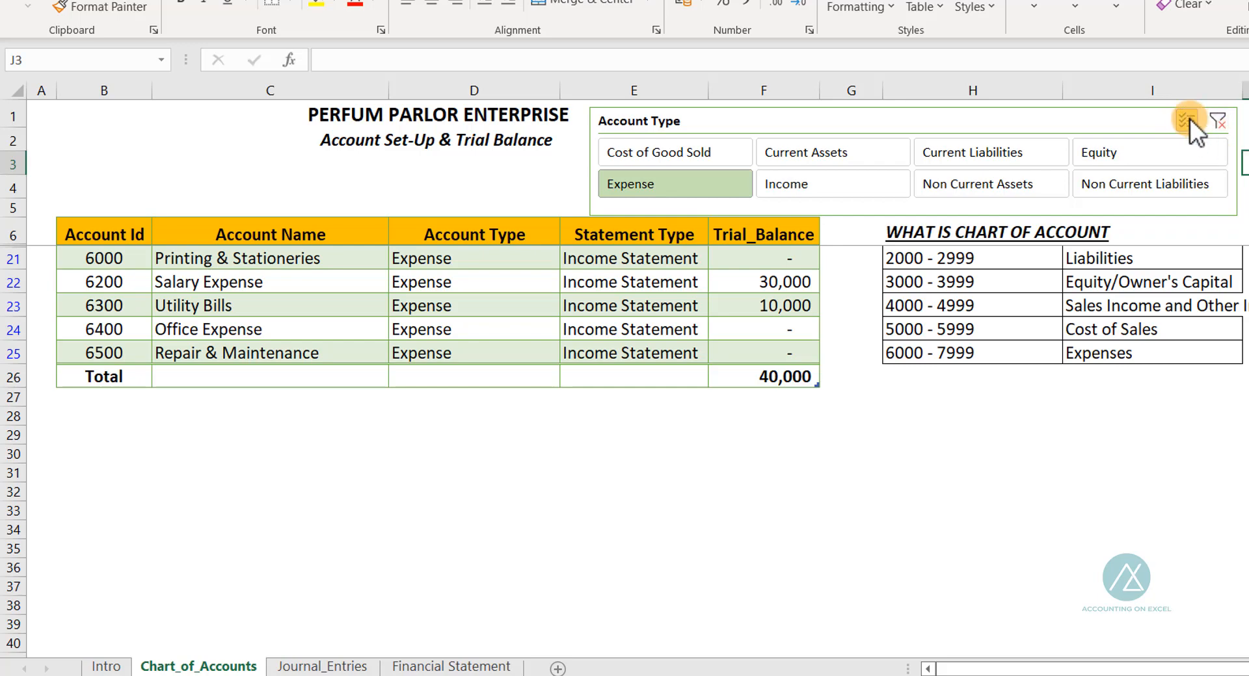
click(798, 187)
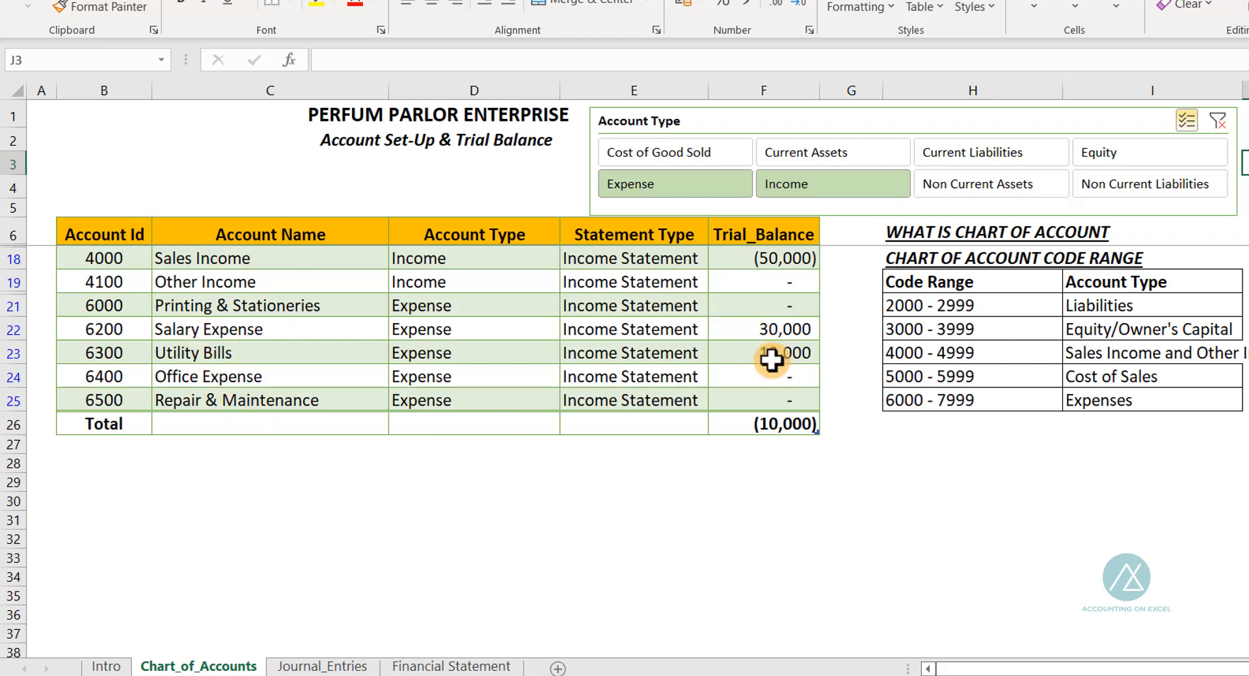
Step: Check the income statement layout, add Cost of Good Sold to the account type filter, and clear the filter
click(450, 668)
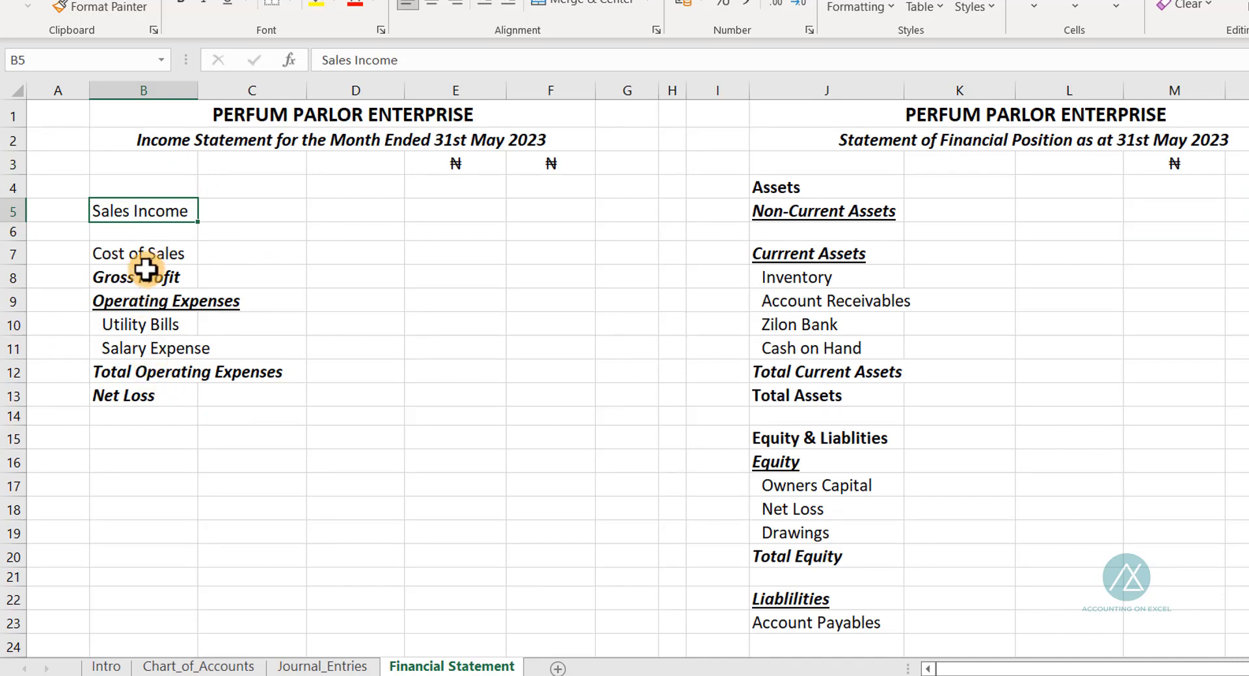
click(221, 668)
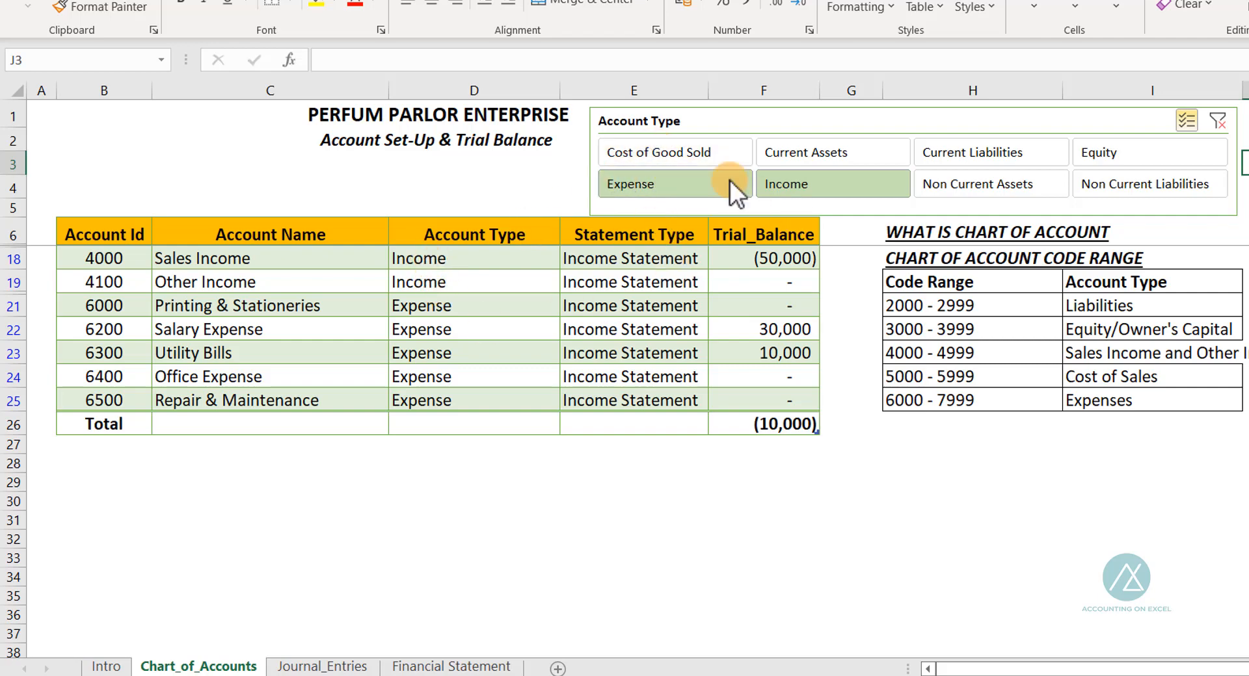
click(677, 159)
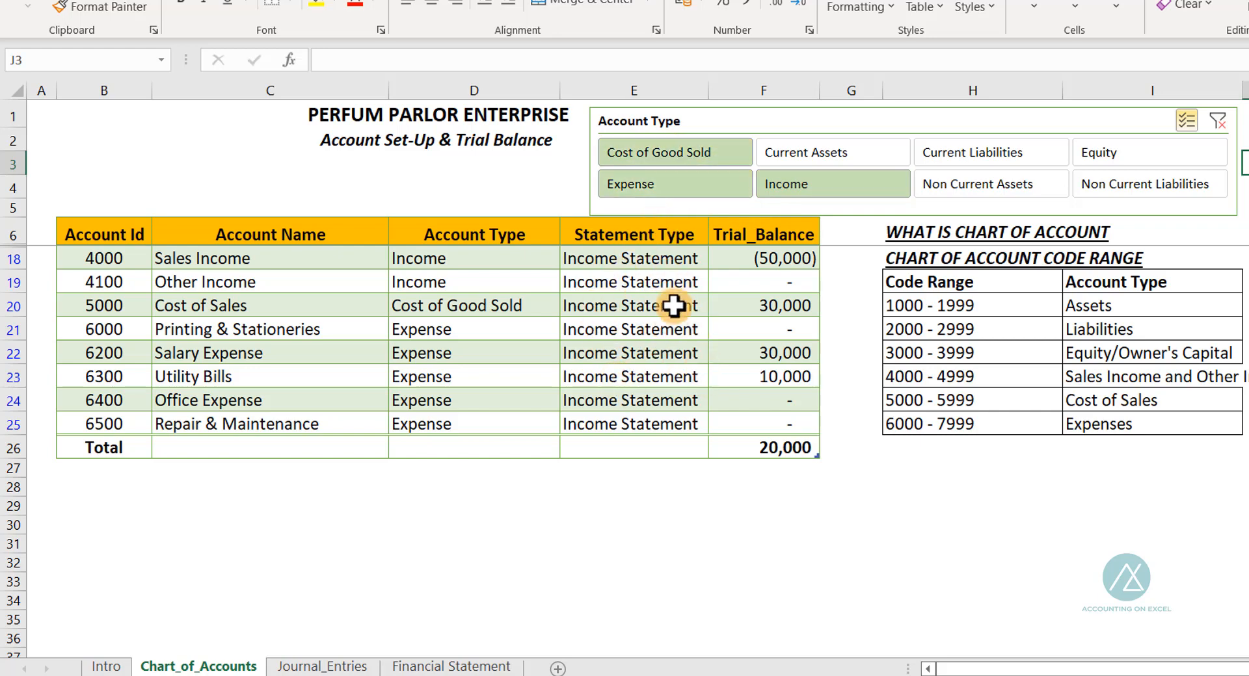
click(1218, 121)
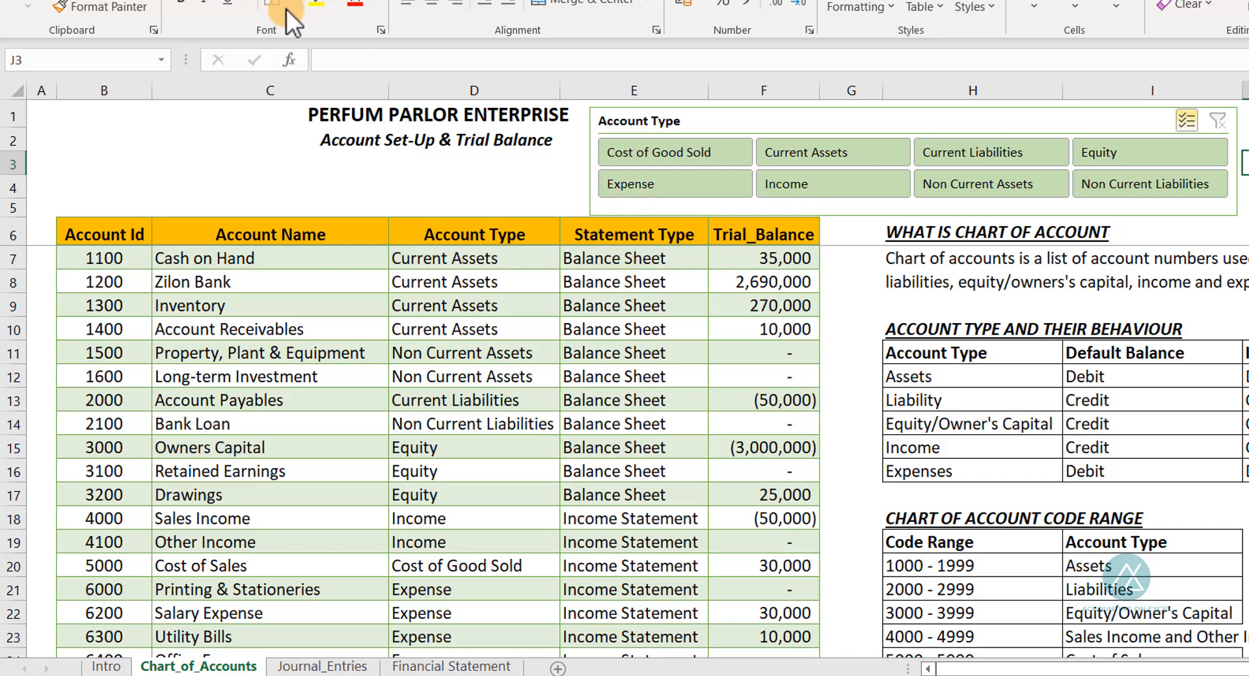
Step: Insert a Statement Type slicer for the chart of accounts table
click(469, 352)
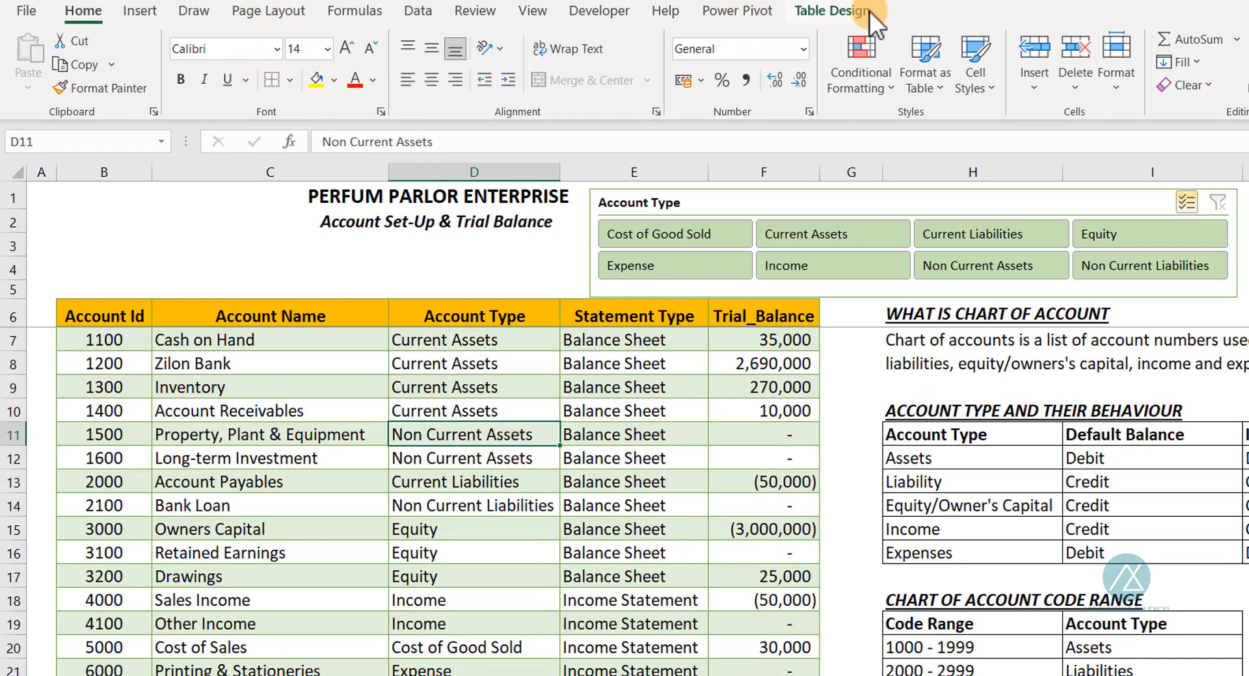
click(839, 13)
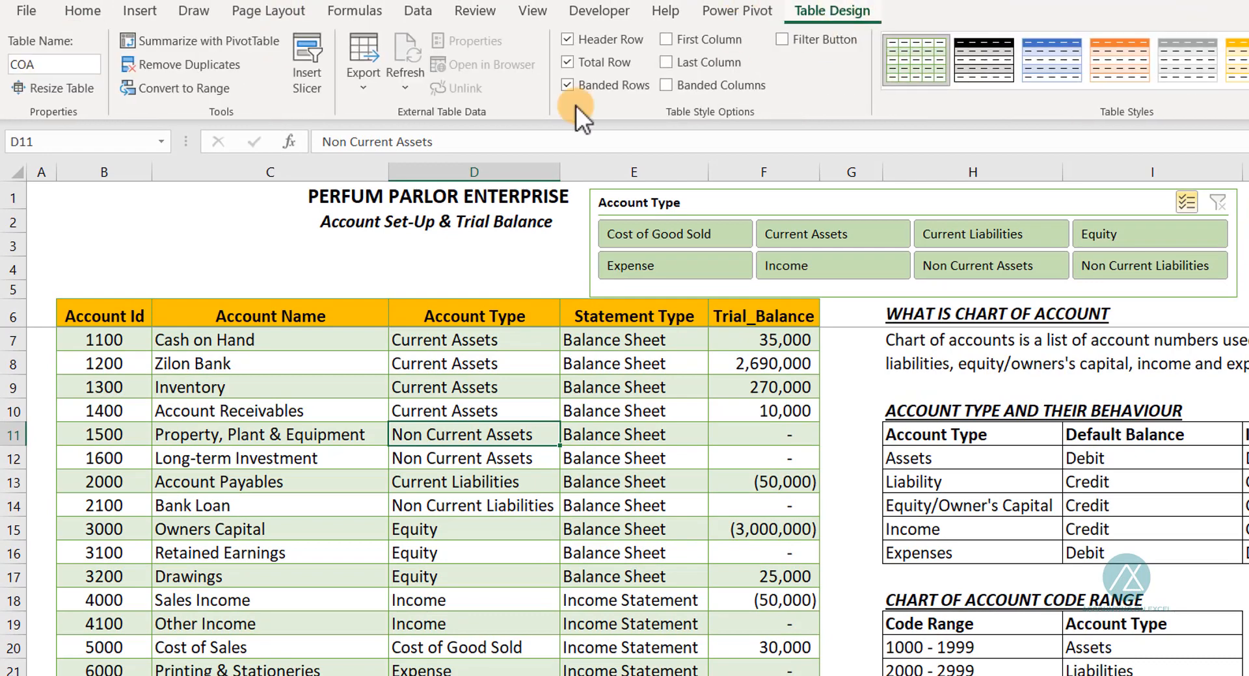
click(313, 80)
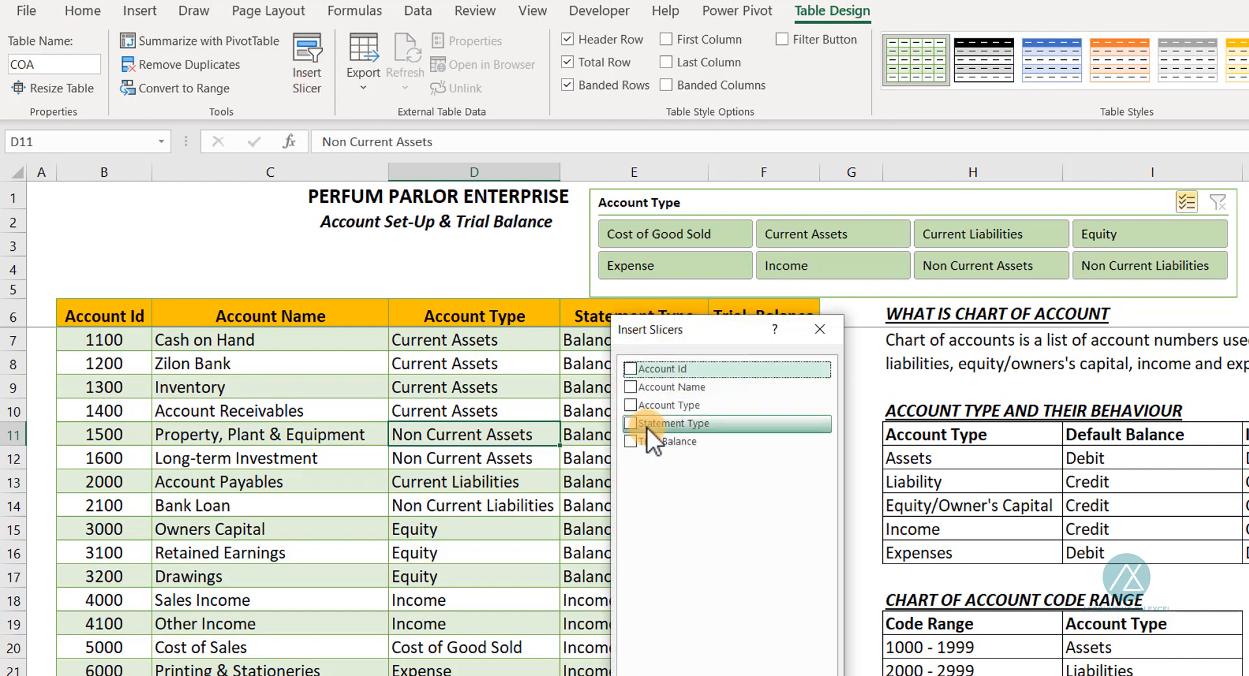
click(630, 424)
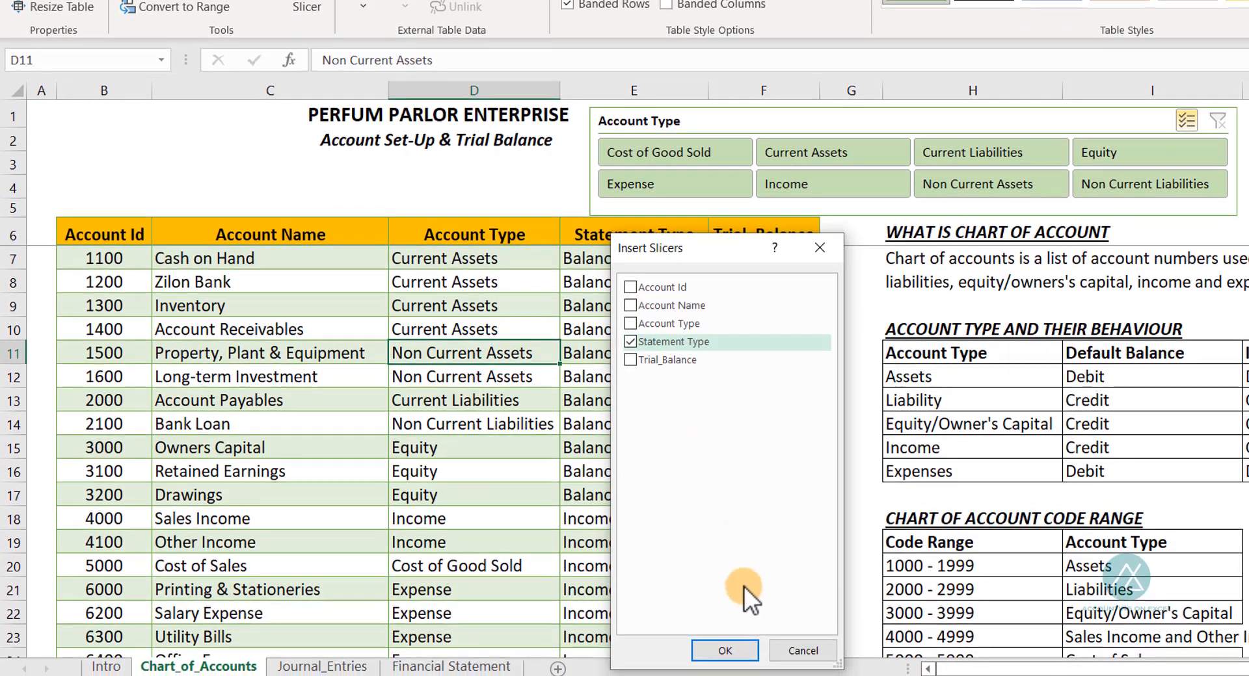
click(724, 651)
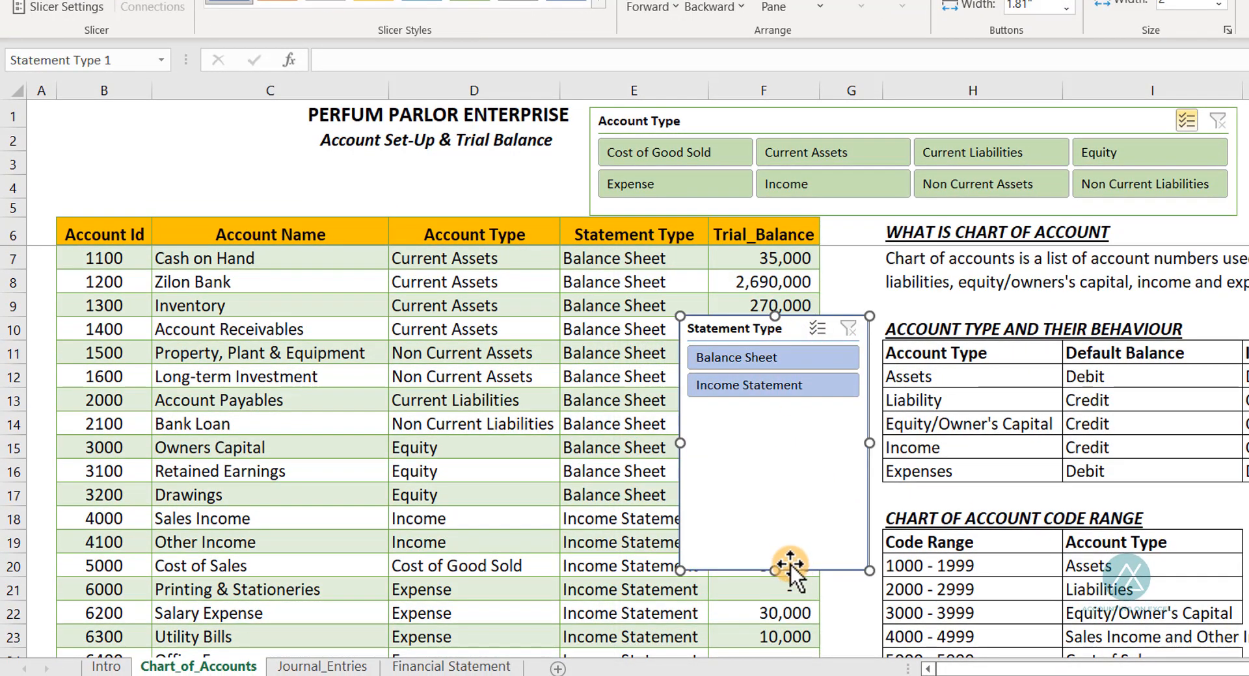
Step: Shorten the Statement Type slicer to fit its two buttons, make it about 2.78" wide, and move it up over the Account Type slicer's Equity end
drag(778, 569, 786, 423)
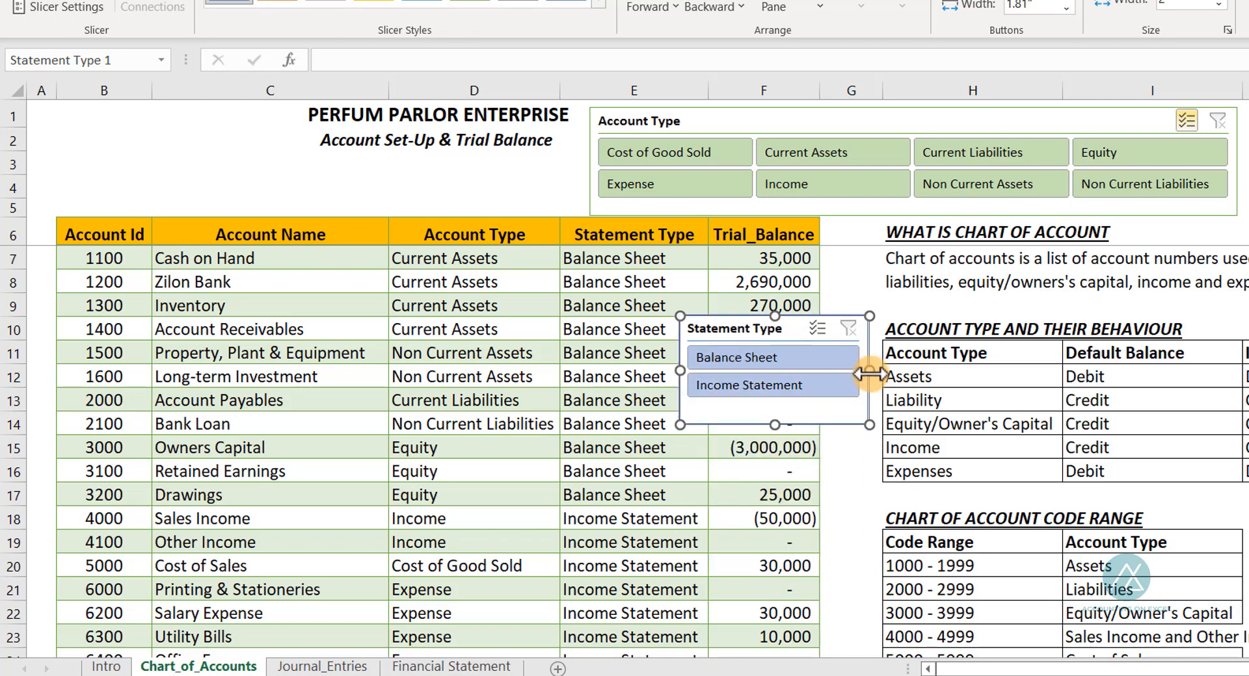
drag(868, 372, 997, 371)
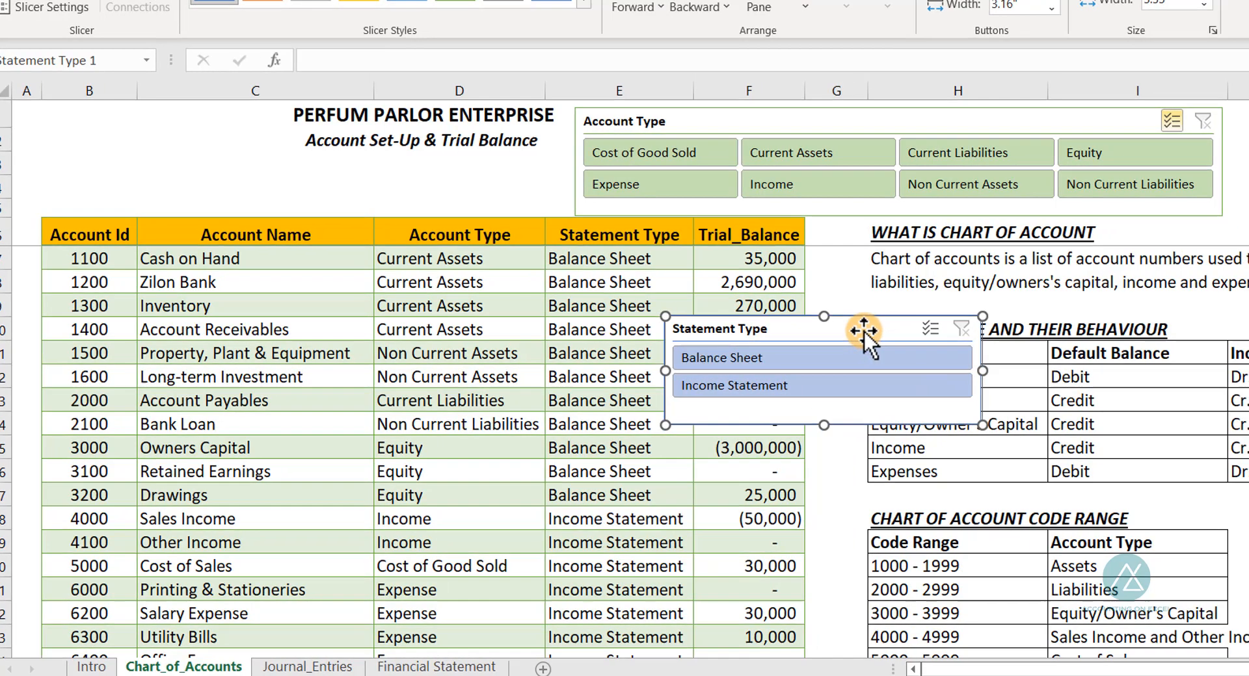
drag(864, 332, 1248, 174)
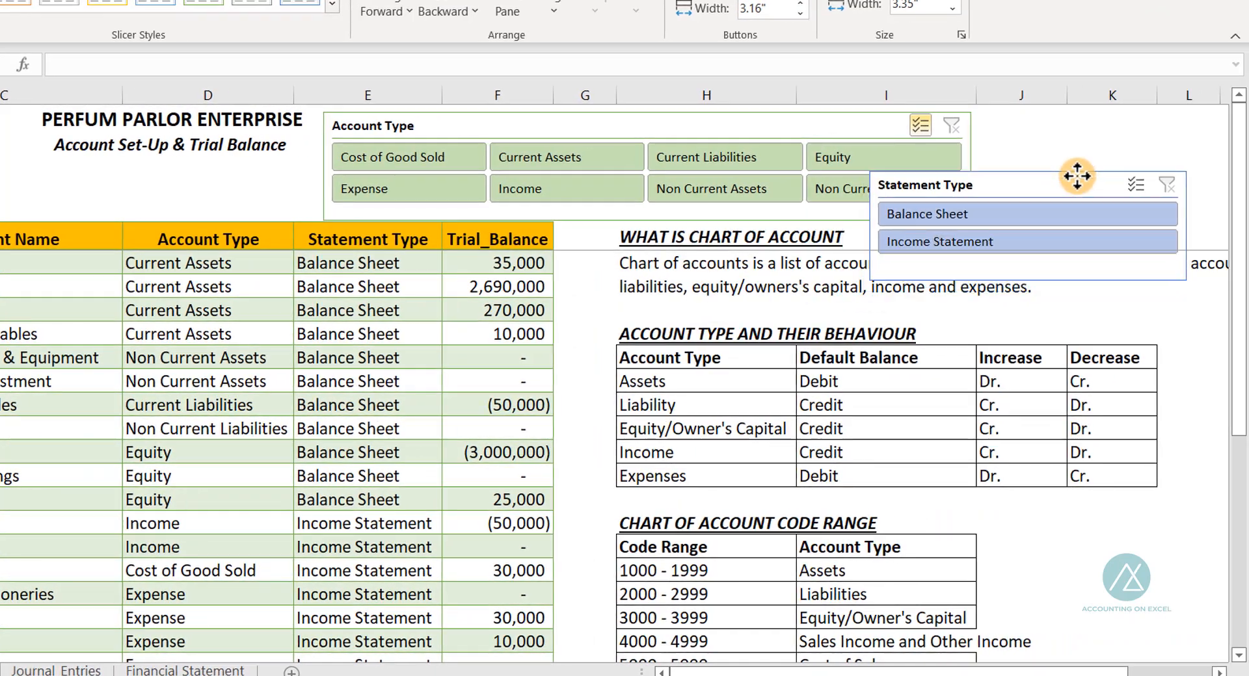
drag(1195, 221, 1137, 227)
drag(1036, 181, 912, 161)
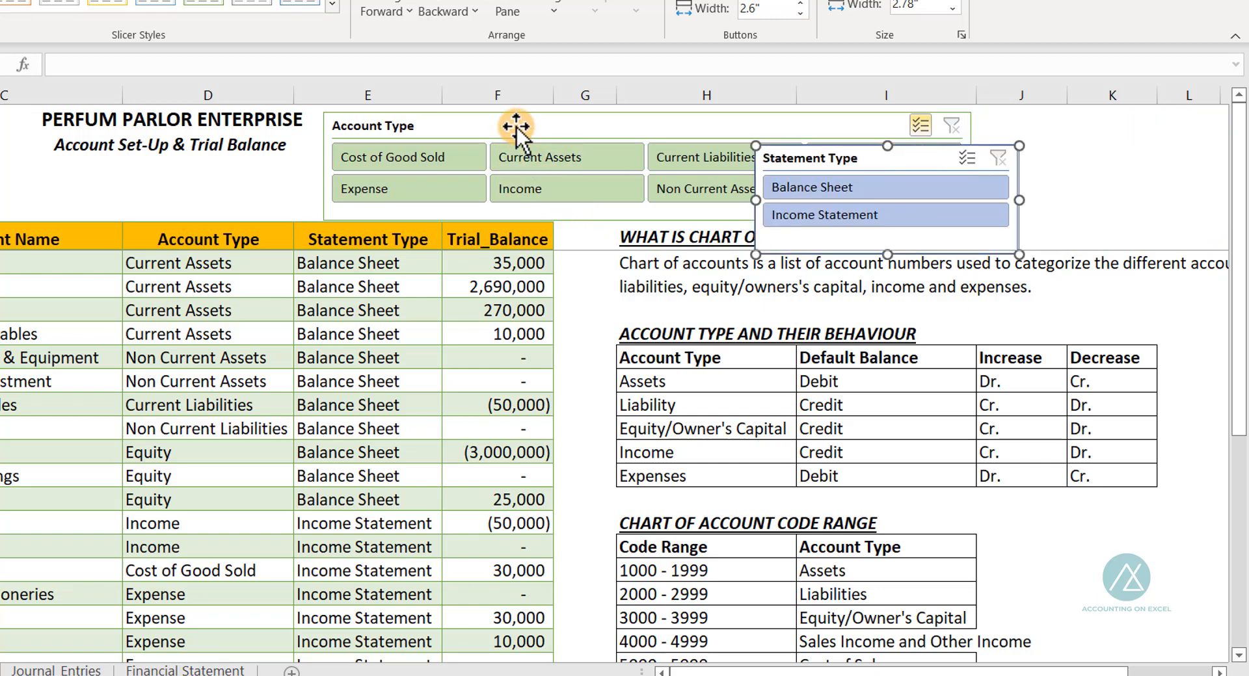
Step: Nudge the Account Type slicer toward the sheet title, narrow the Statement Type slicer to about 2.19" wide, and place it beside the Account Type slicer
click(498, 110)
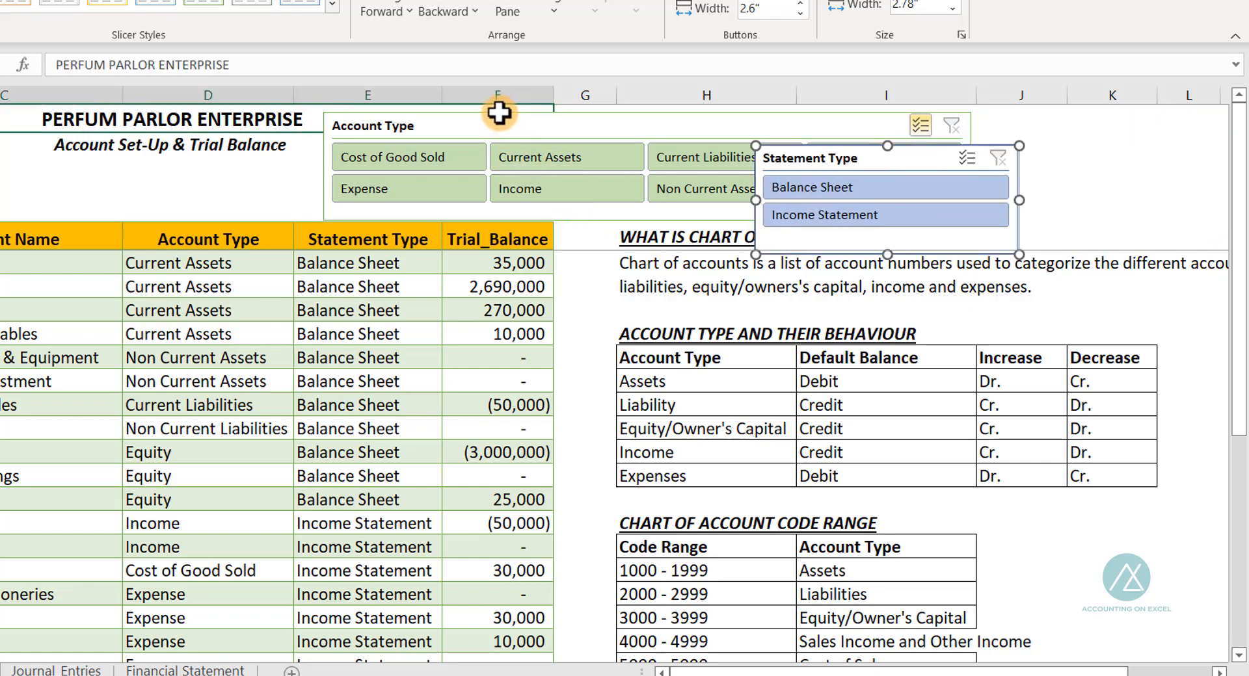
click(575, 304)
click(546, 123)
mouse_move(539, 130)
mouse_down()
mouse_move(513, 131)
mouse_move(528, 123)
mouse_up()
click(900, 154)
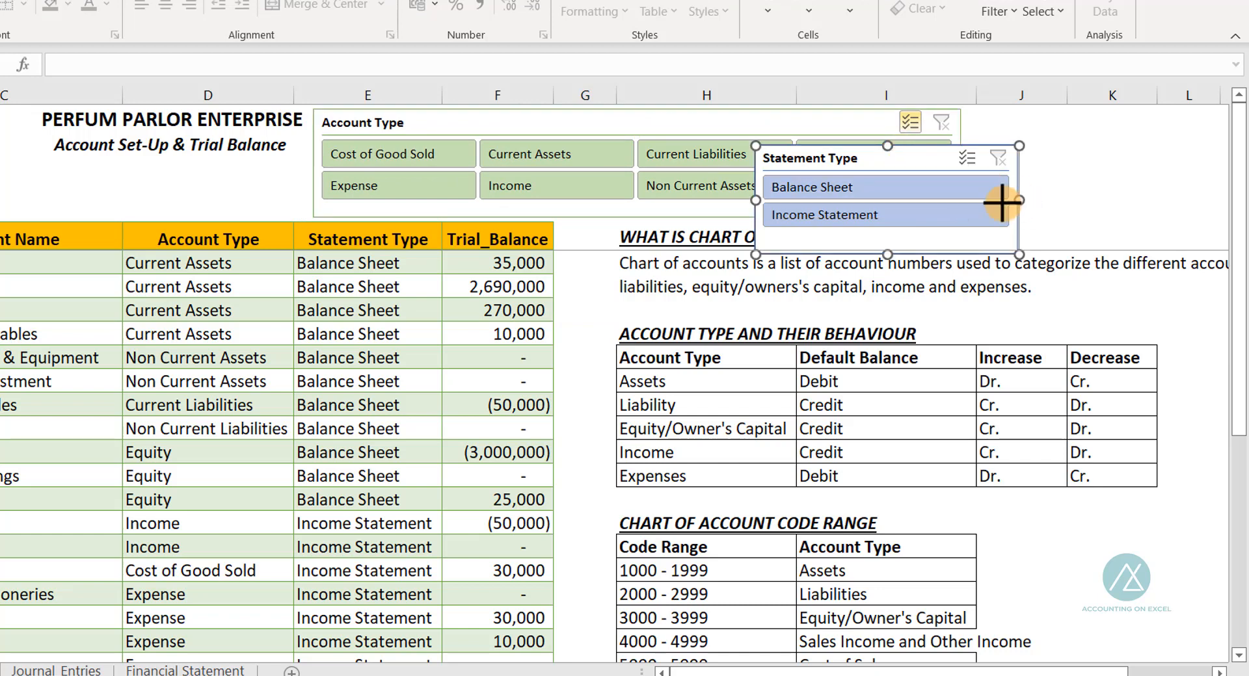
drag(925, 155, 1092, 123)
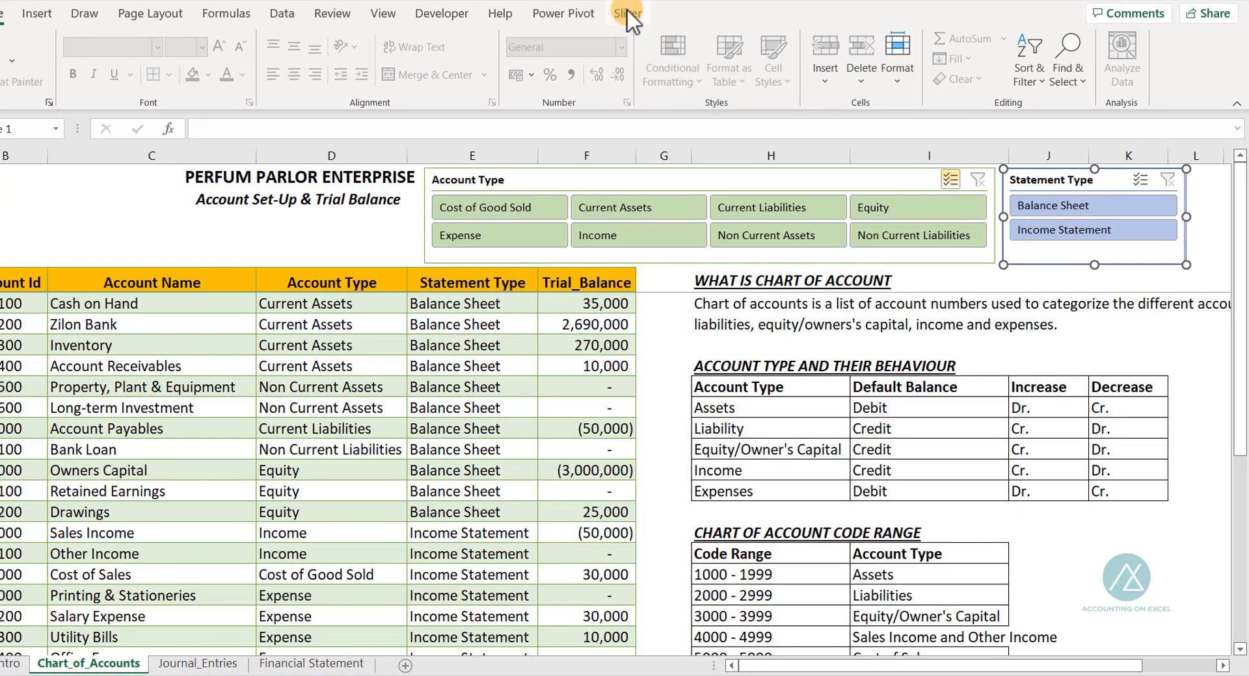
Step: Apply the light green slicer style to the Statement Type slicer so it matches the Account Type slicer
click(627, 13)
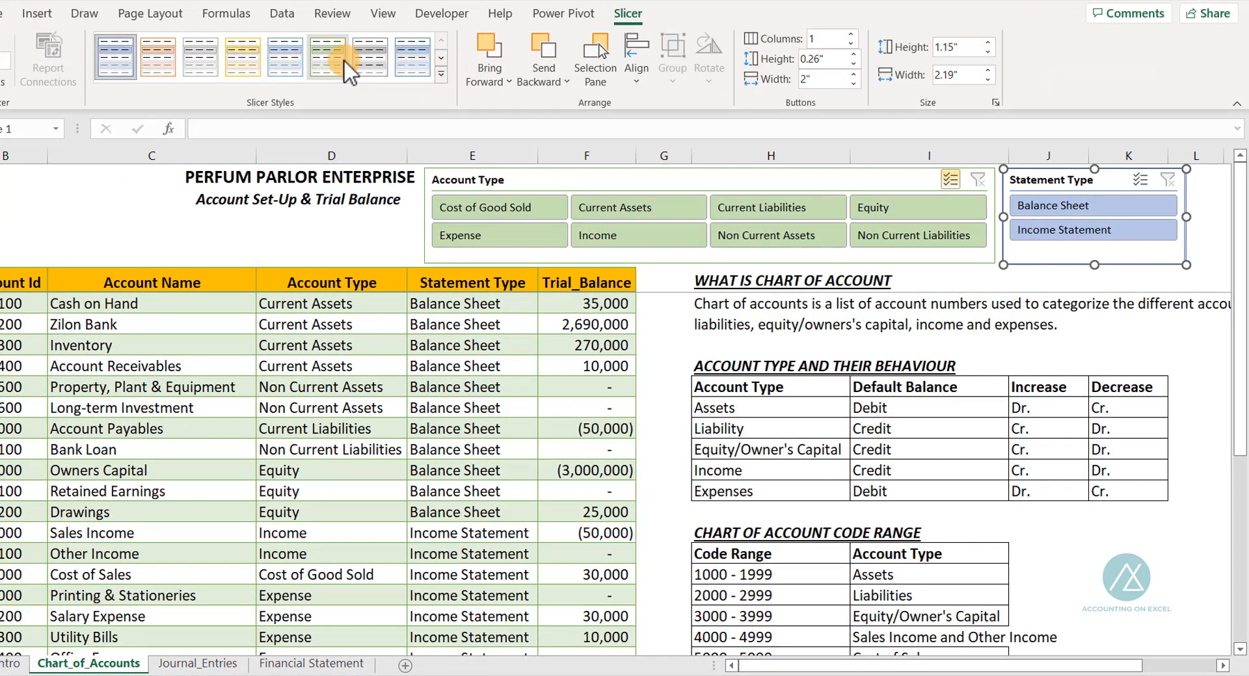
click(325, 60)
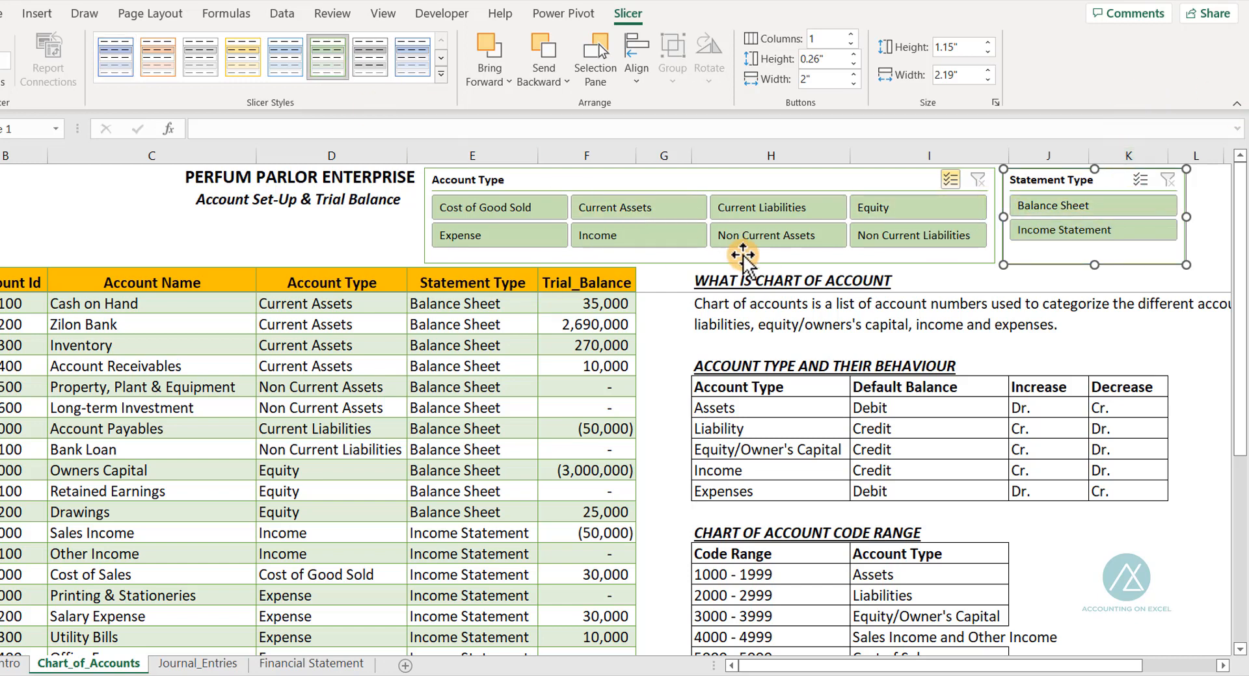
click(982, 279)
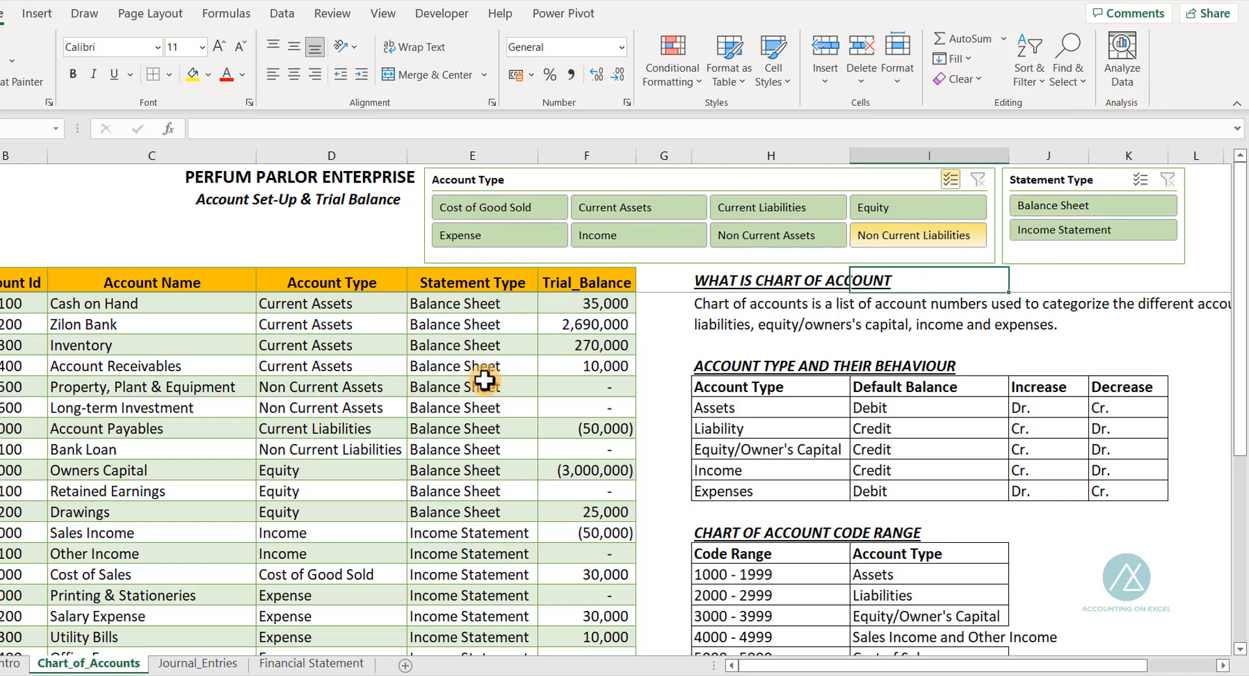
click(495, 350)
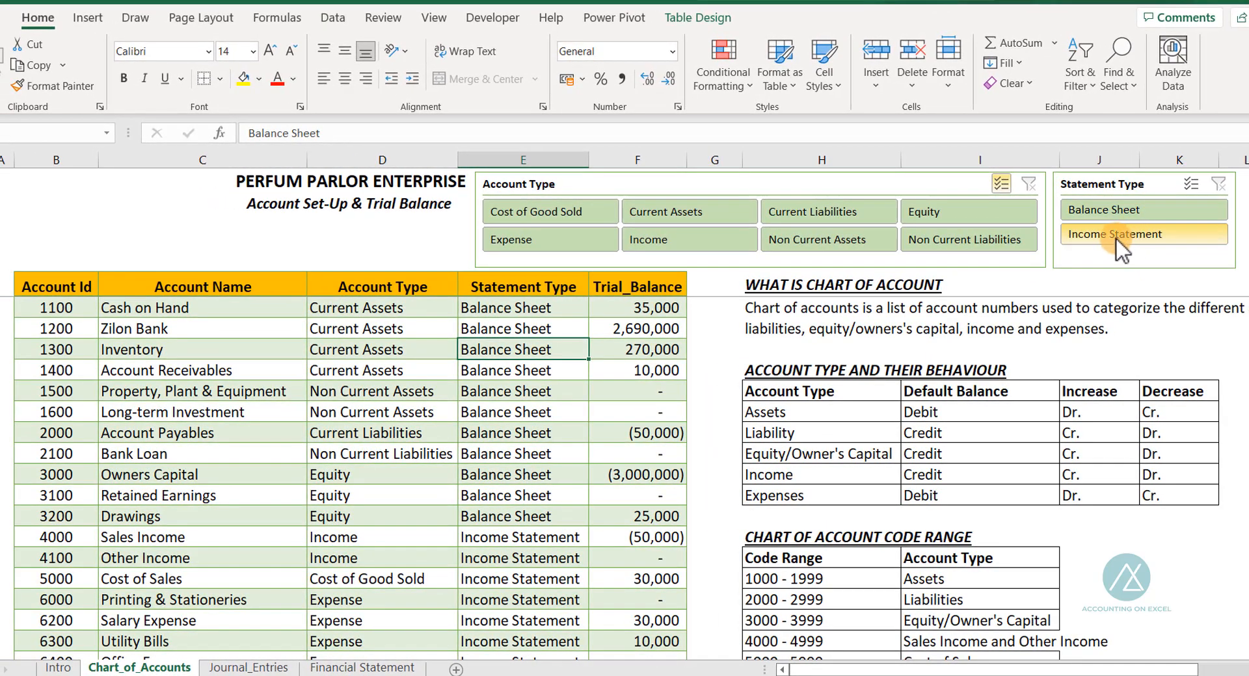
Step: Filter the chart of accounts to Income Statement accounts and compare them with the income statement layout on the Financial Statement sheet
click(1116, 238)
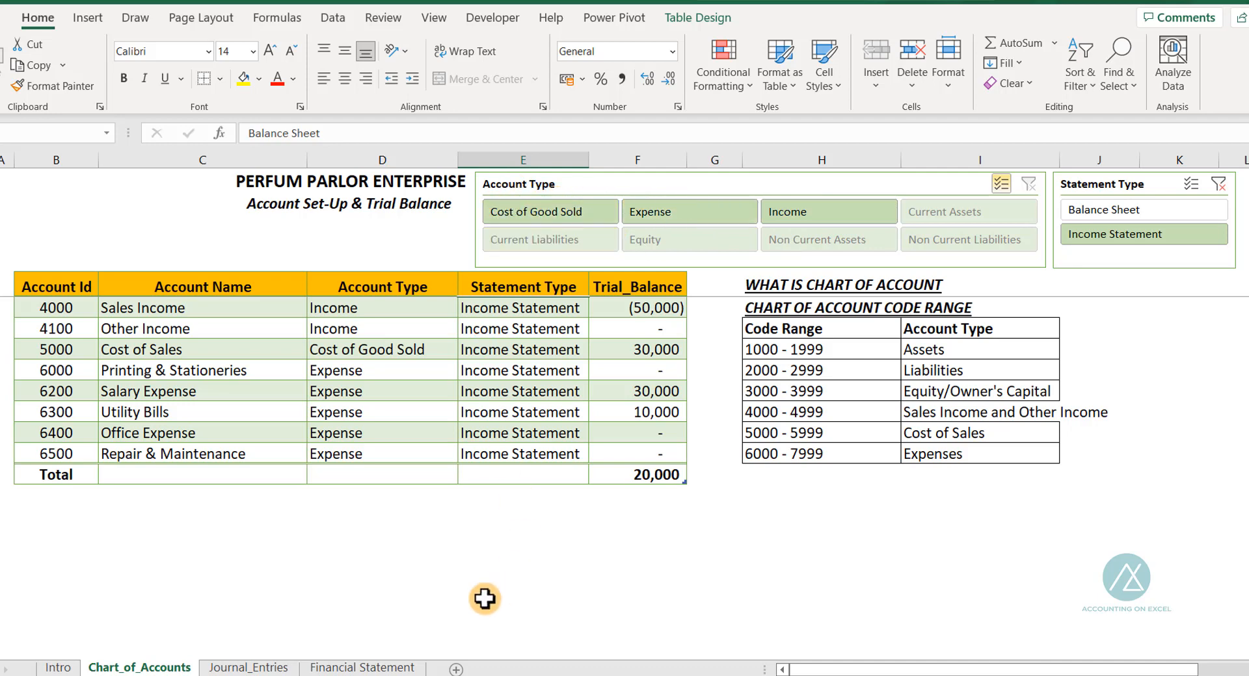
click(370, 666)
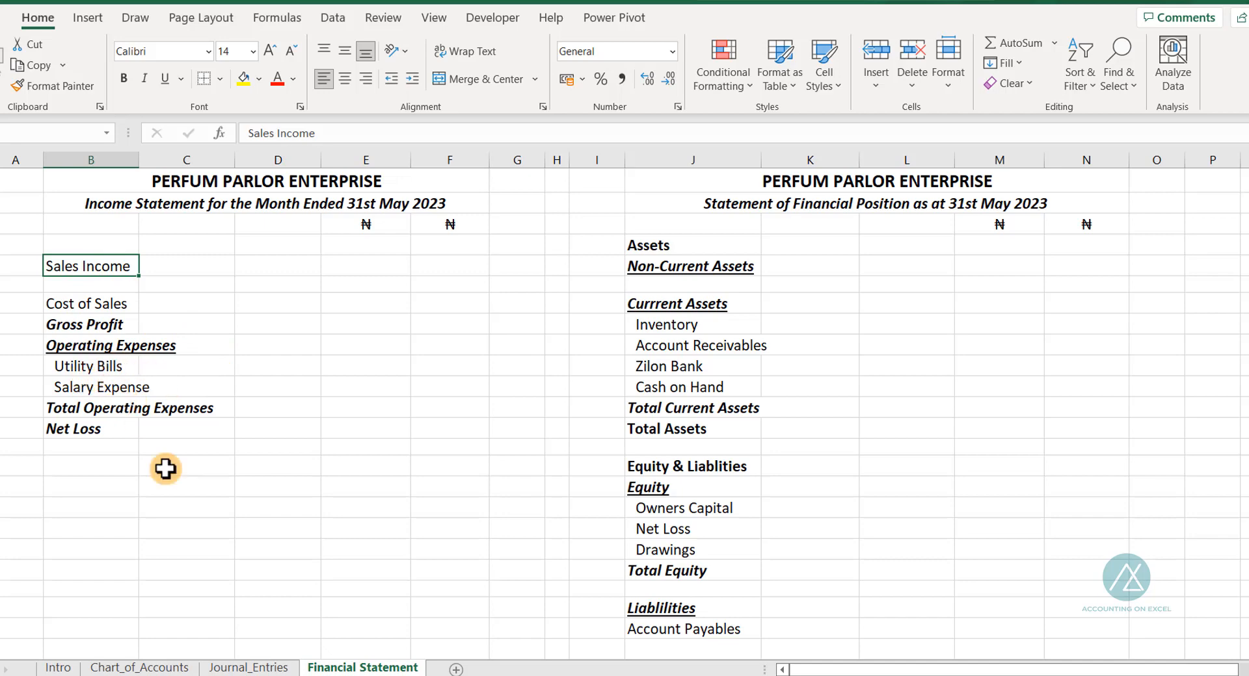
click(168, 667)
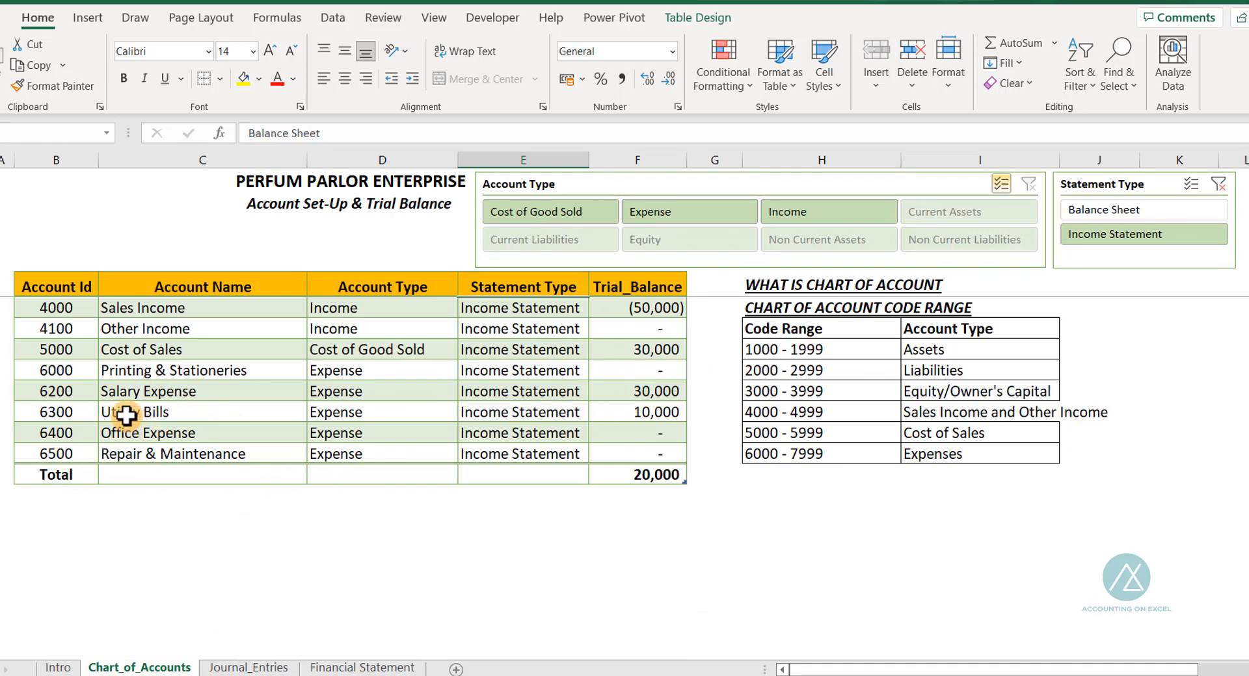
click(347, 667)
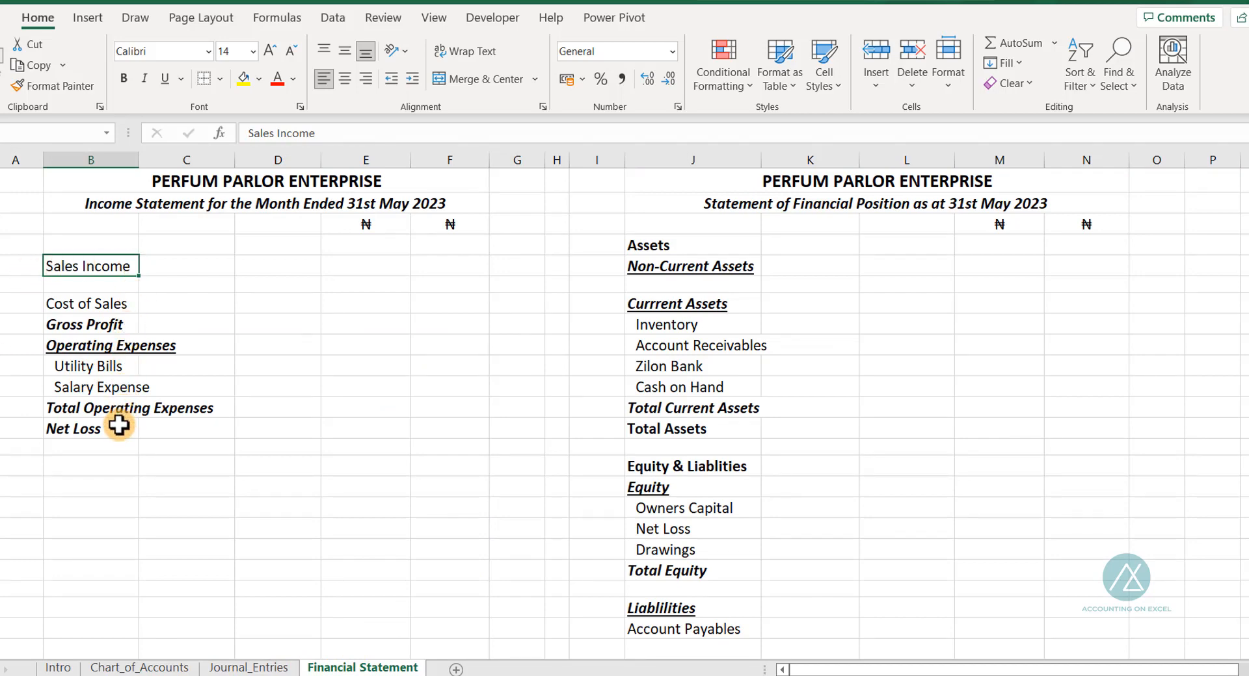
Step: Review the income statement's company name, period heading and currency header, and check the case study dates on the Journal_Entries sheet
click(136, 175)
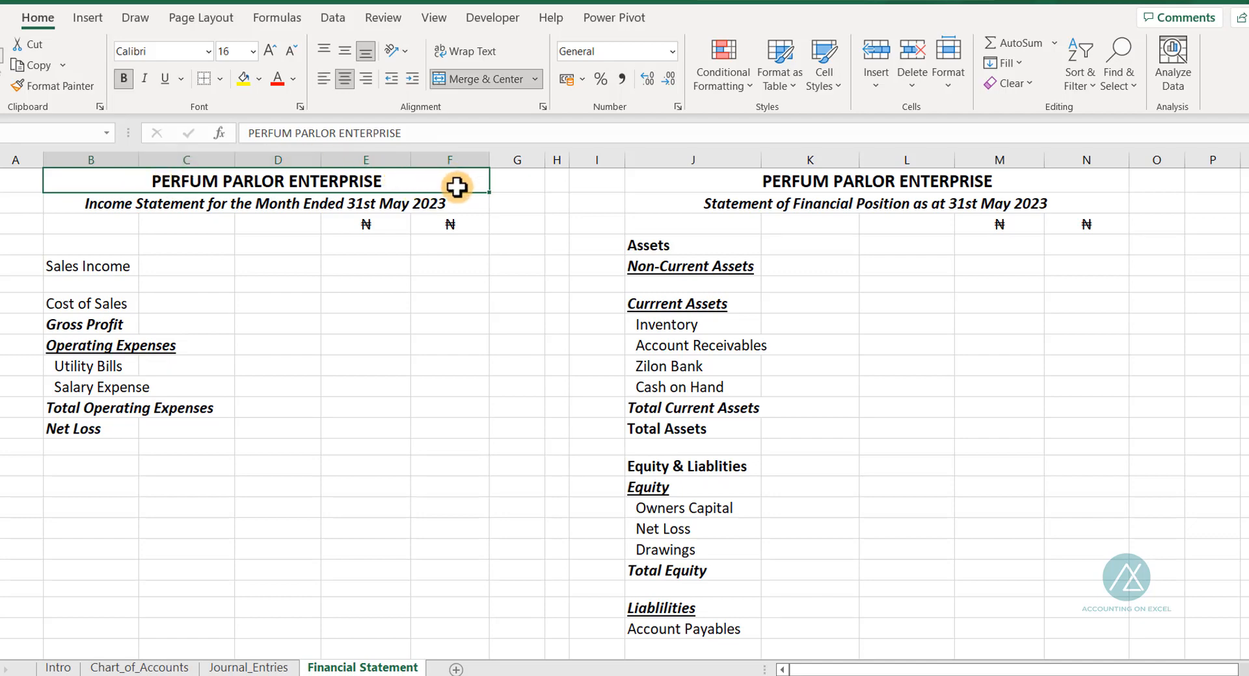
click(101, 206)
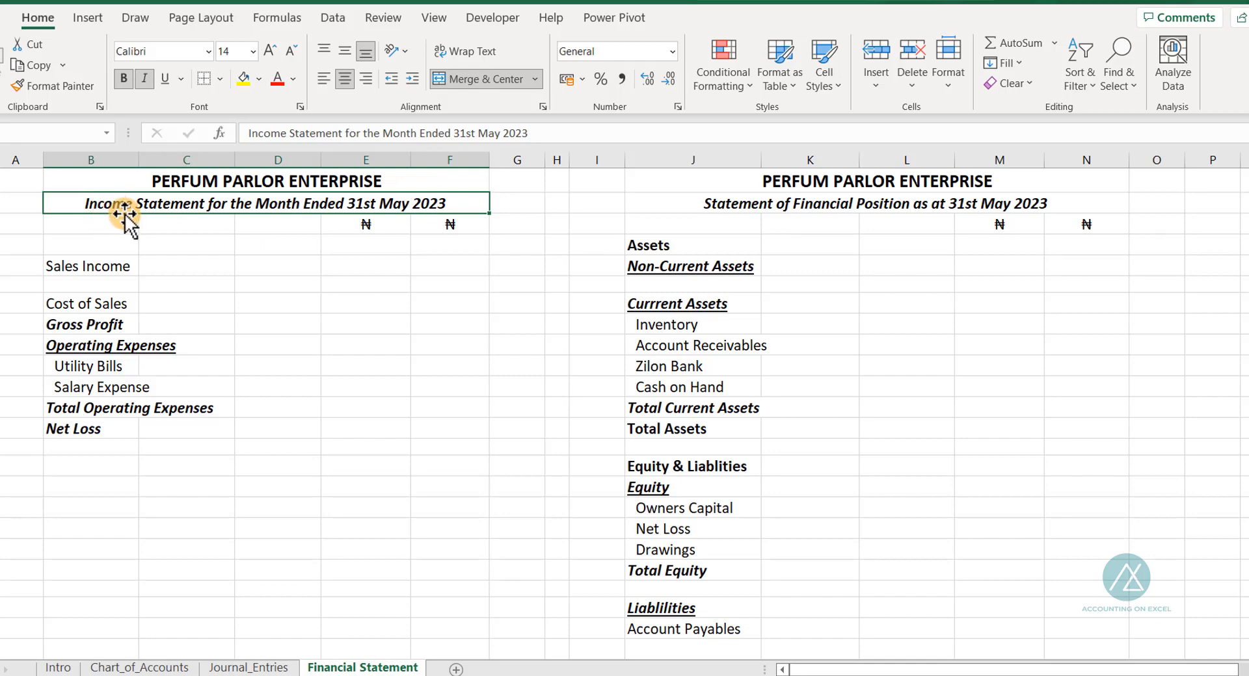
click(250, 668)
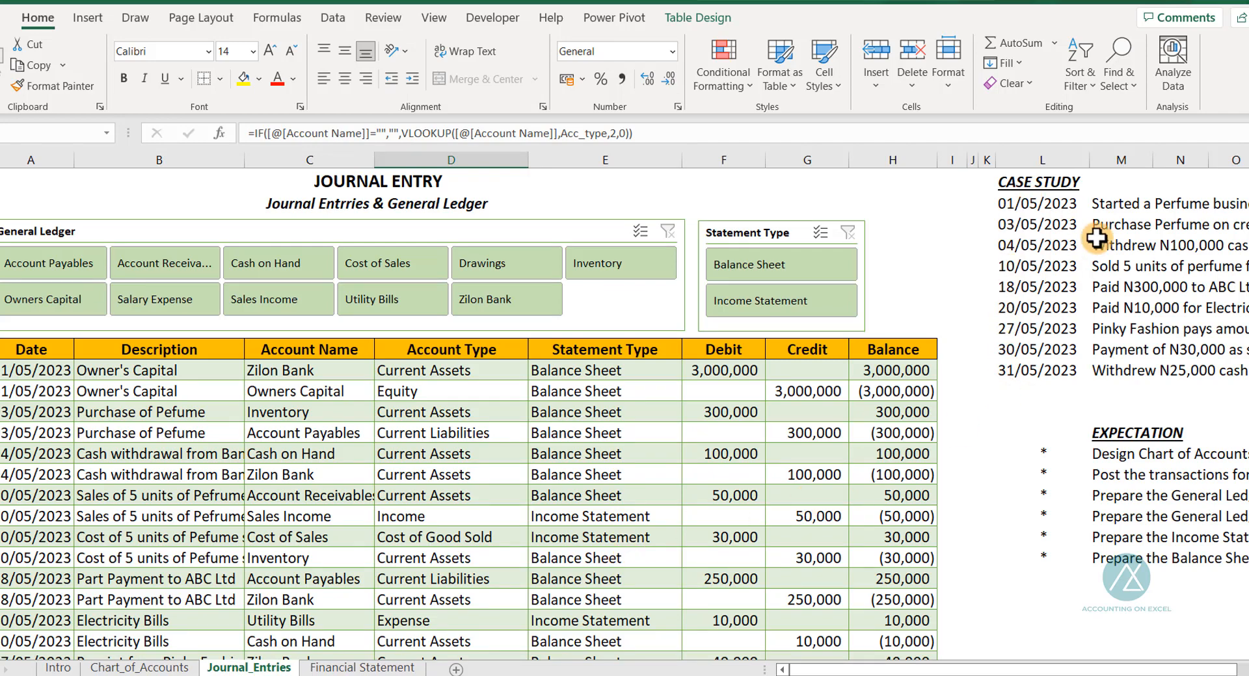
click(361, 668)
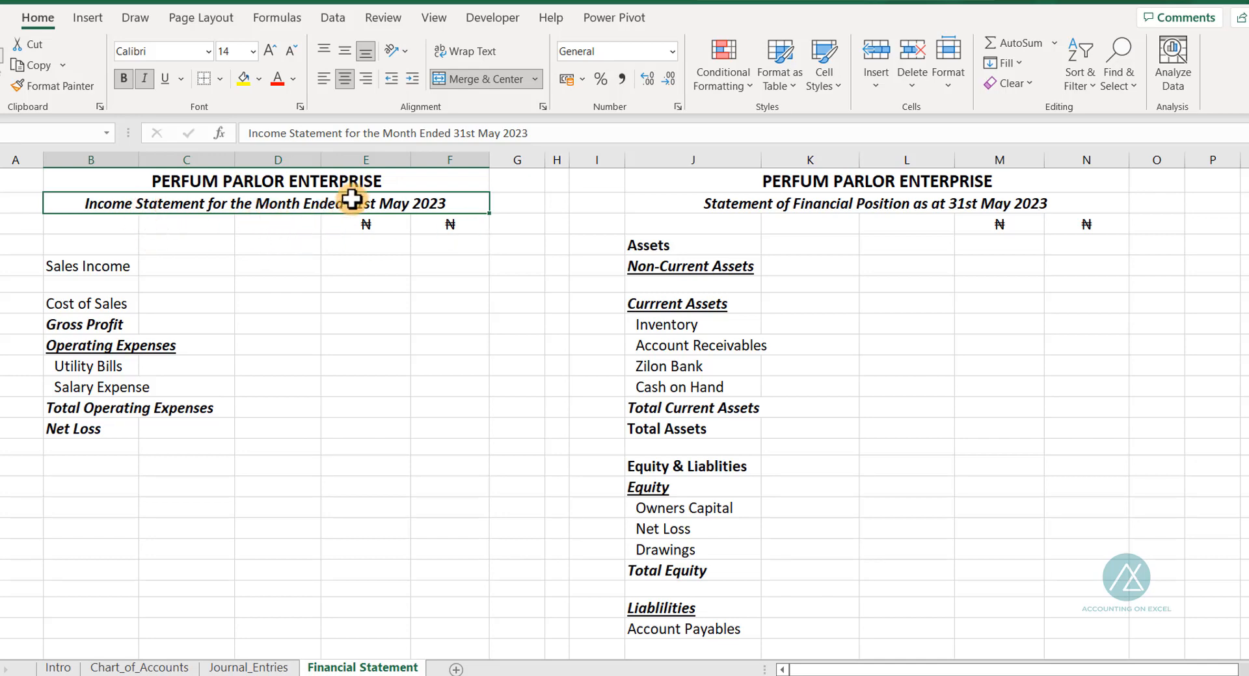
click(378, 224)
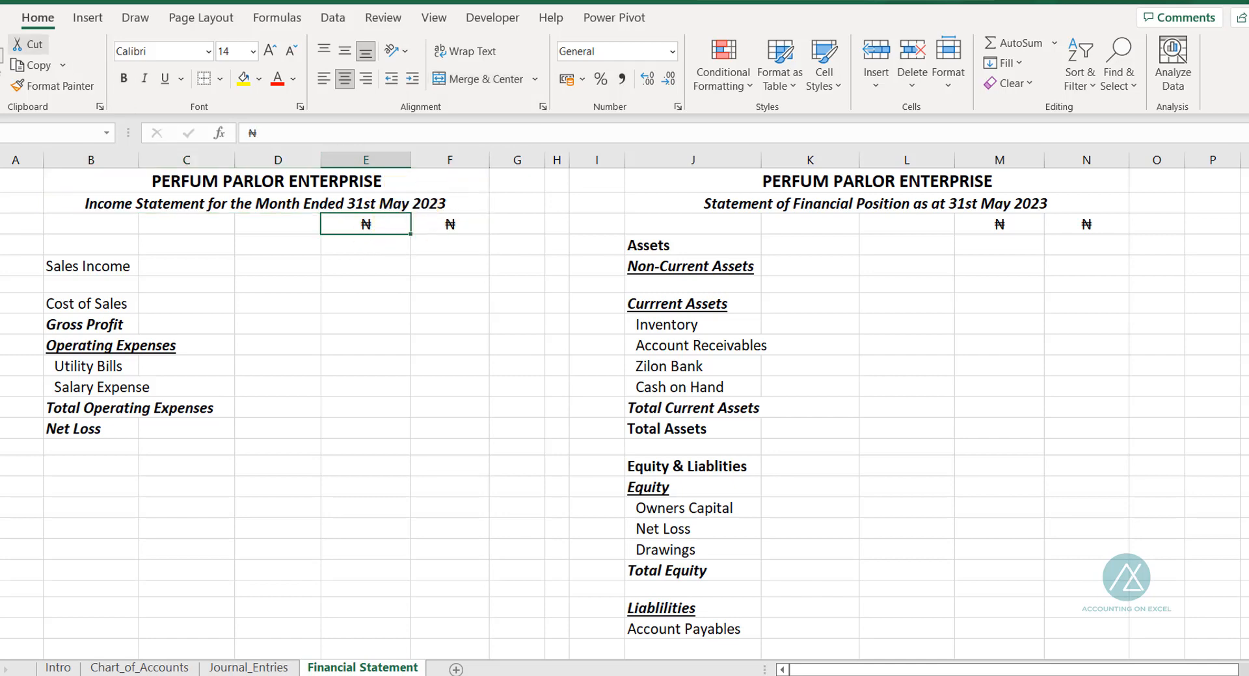
Step: Insert the Naira sign from the Currency Symbols subset into cell E4 of the income statement
click(343, 244)
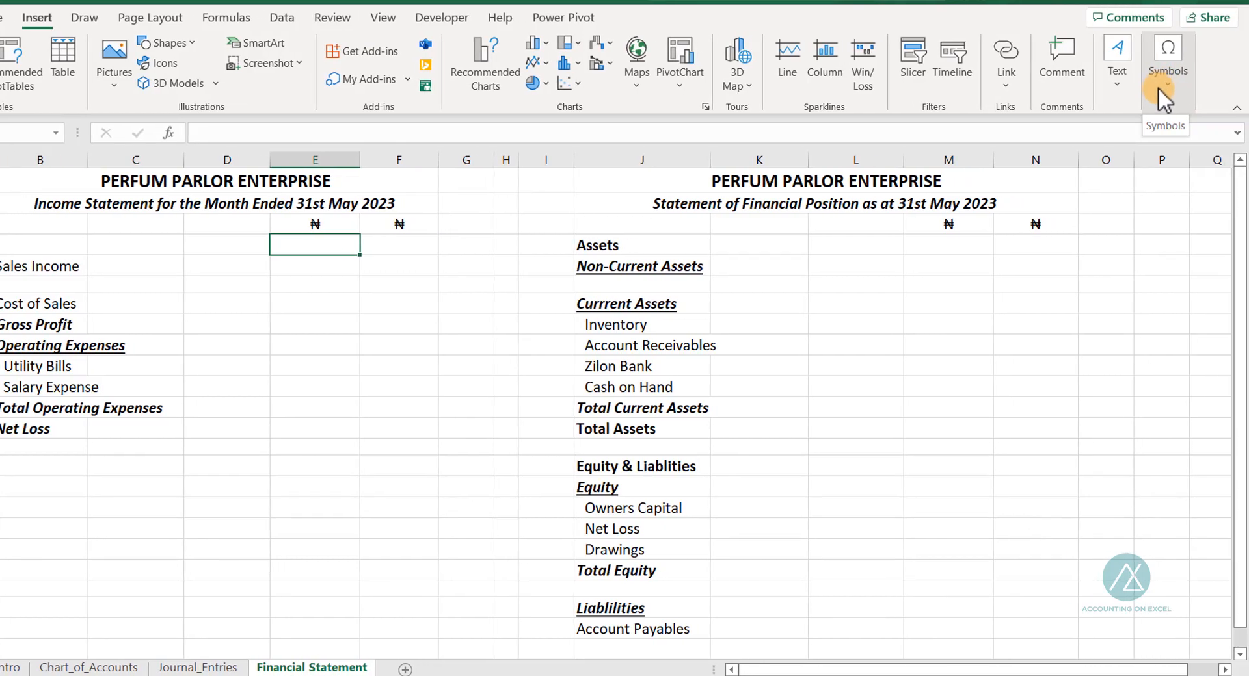
click(1169, 82)
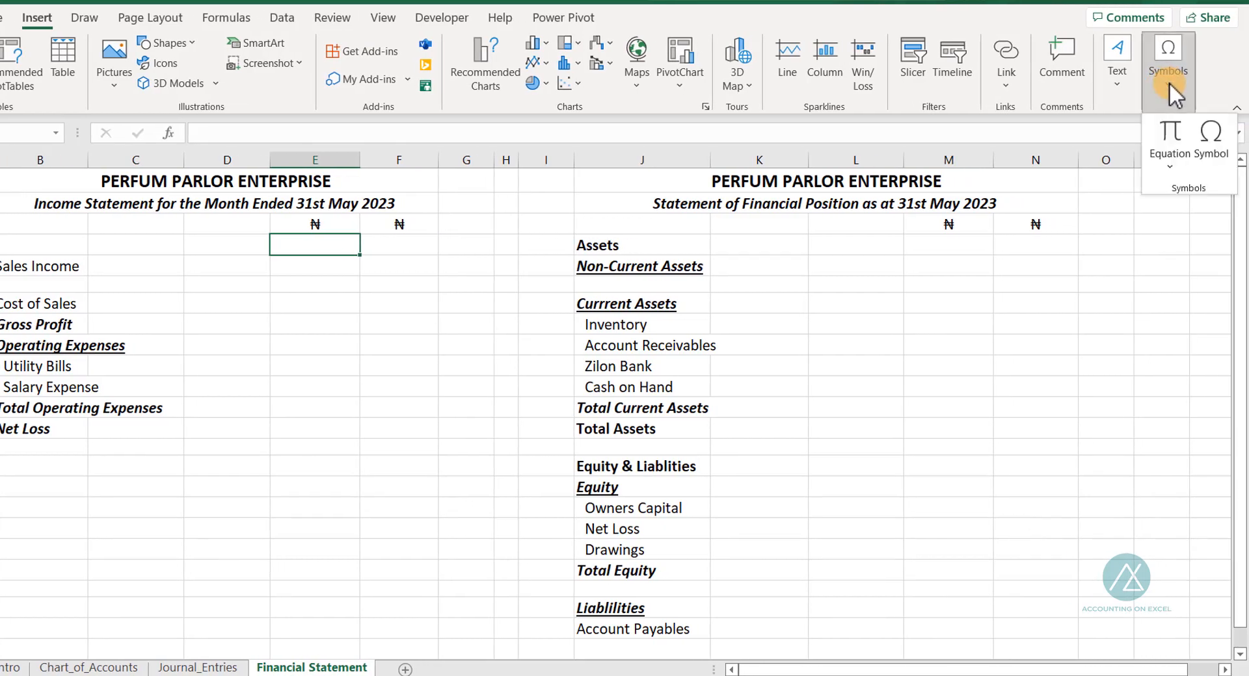
click(1211, 156)
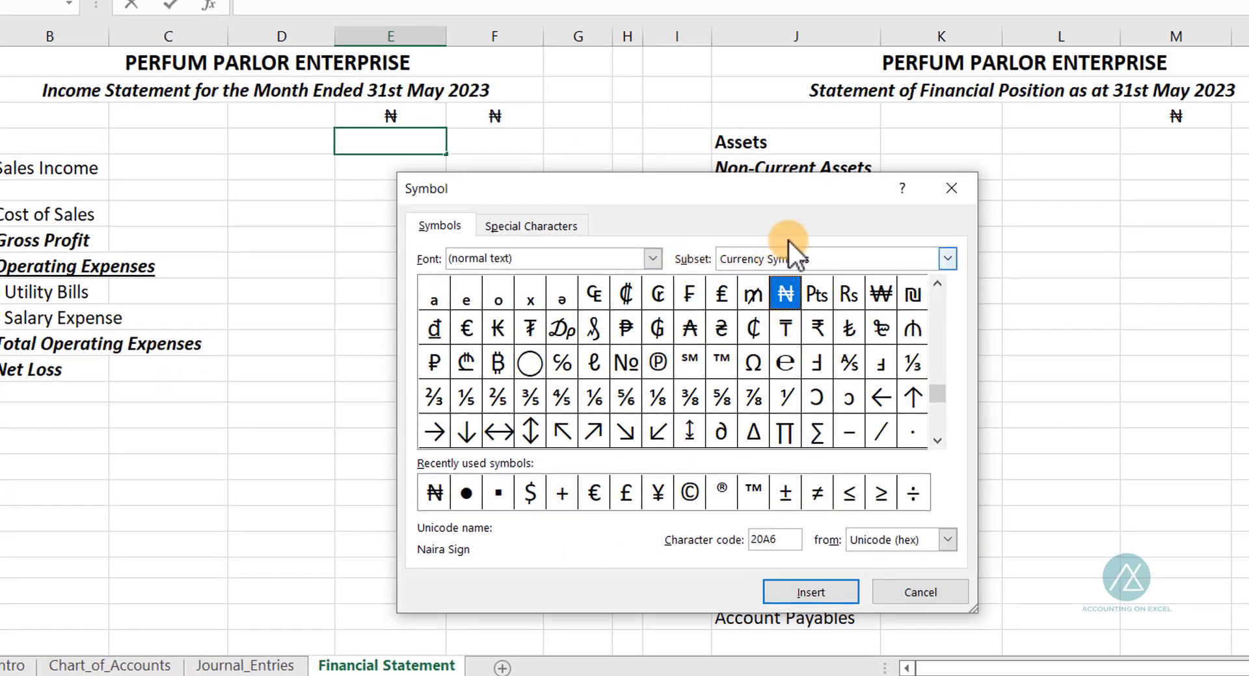
click(946, 258)
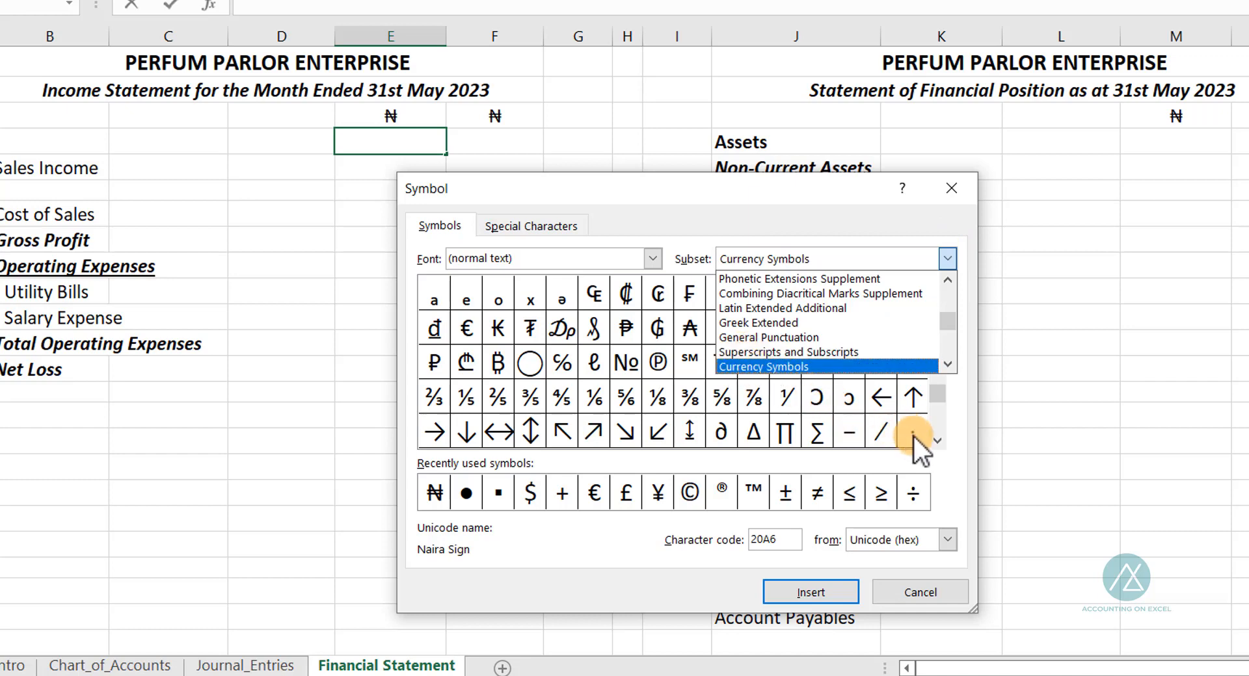
click(955, 443)
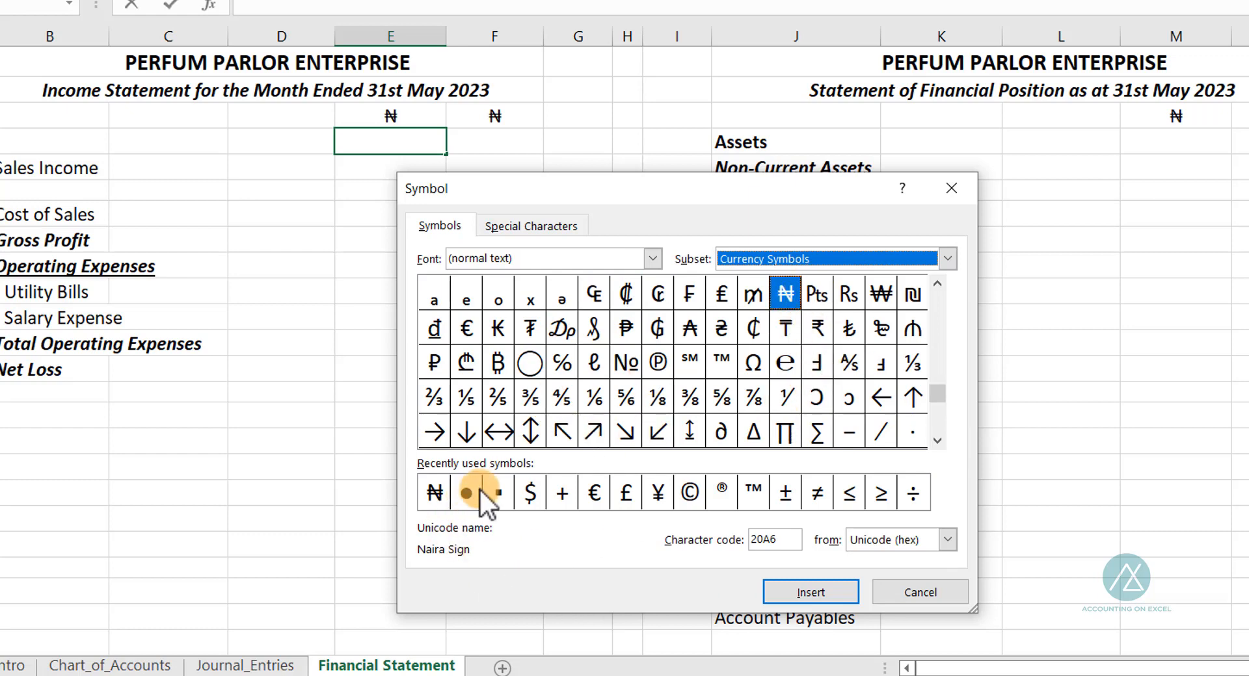
click(792, 595)
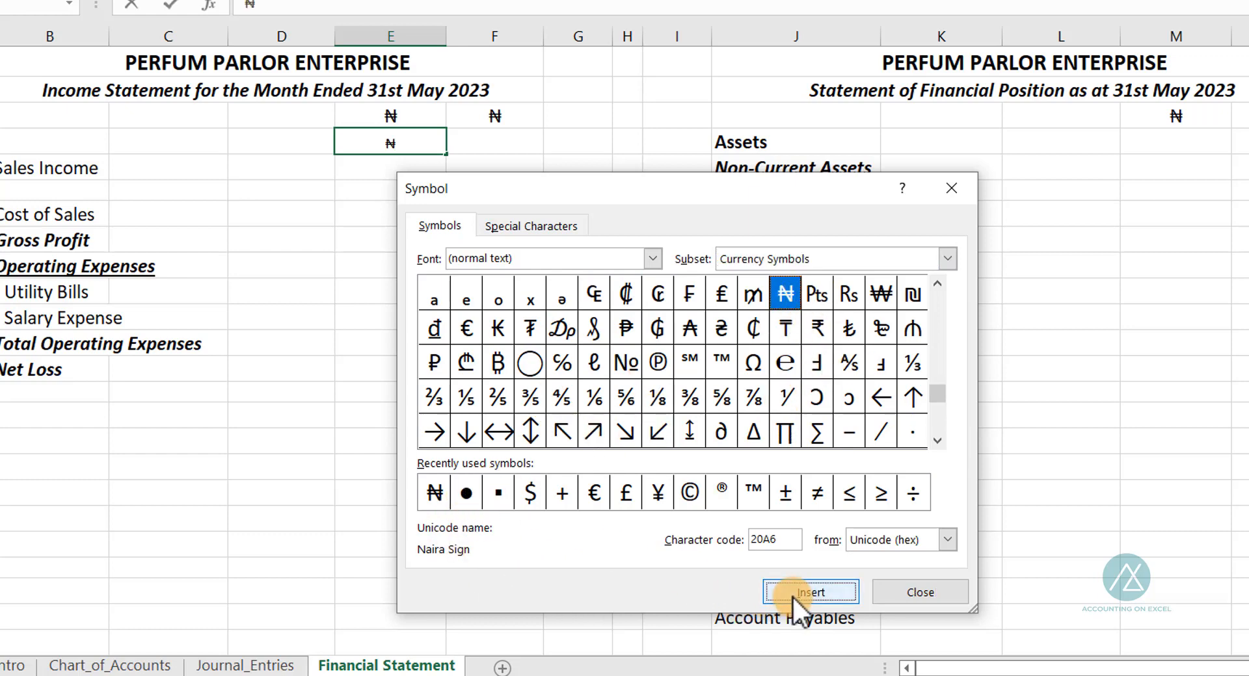
click(903, 592)
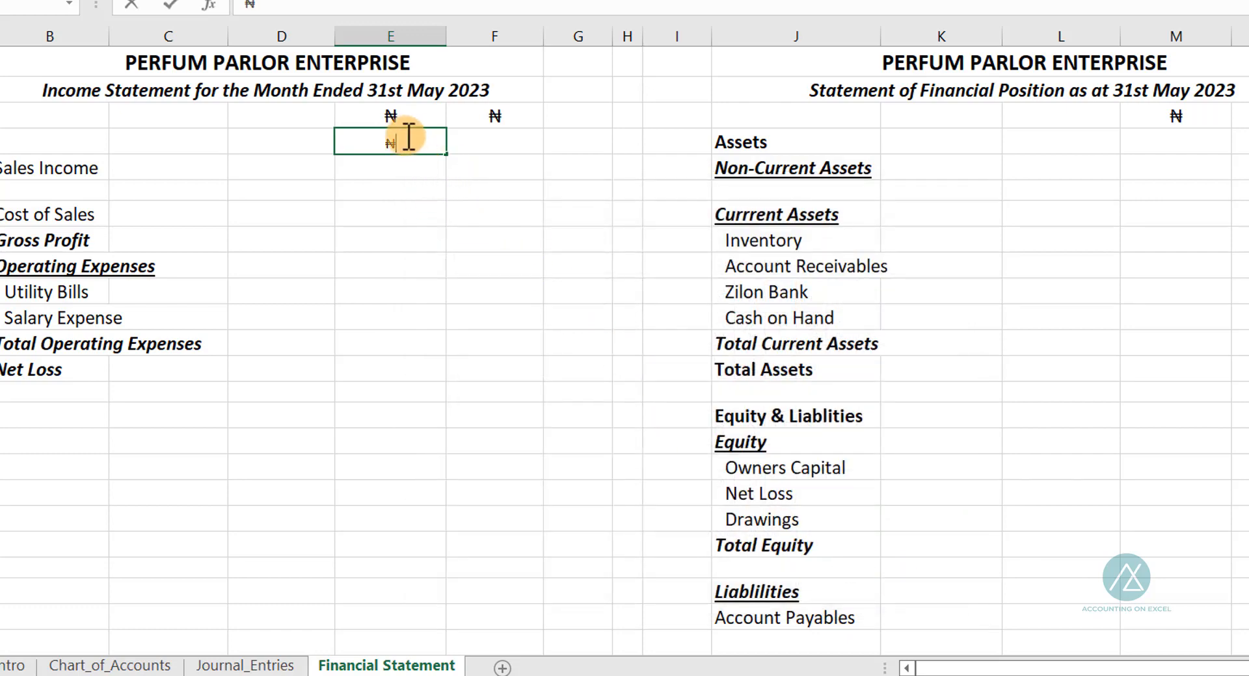
click(416, 188)
click(403, 137)
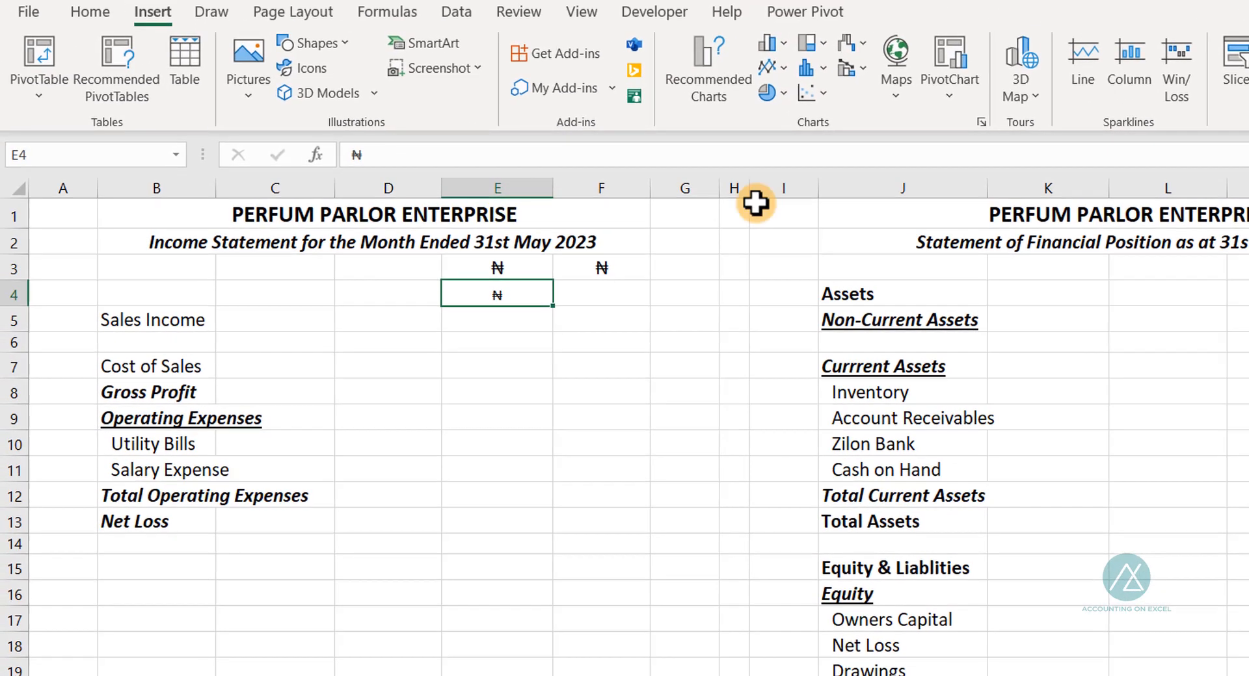
Step: Enlarge the Naira sign in cell E4 to font size 14 and clear the cell's content
click(97, 15)
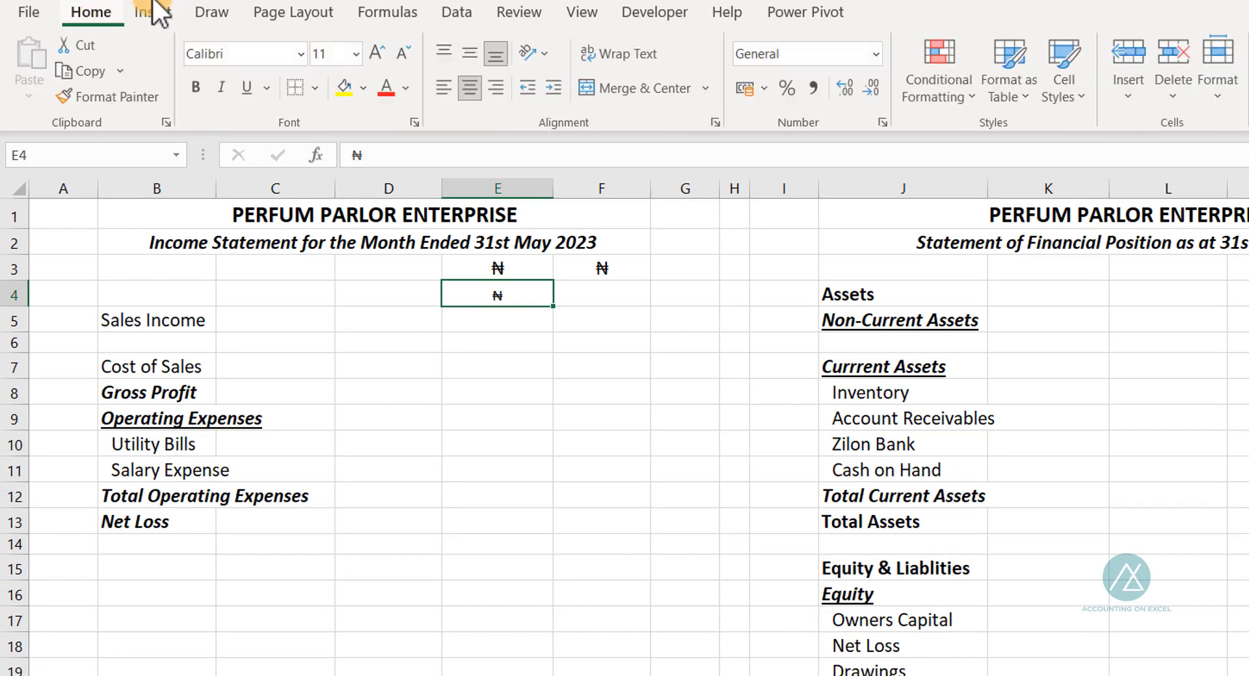
click(381, 51)
click(381, 51)
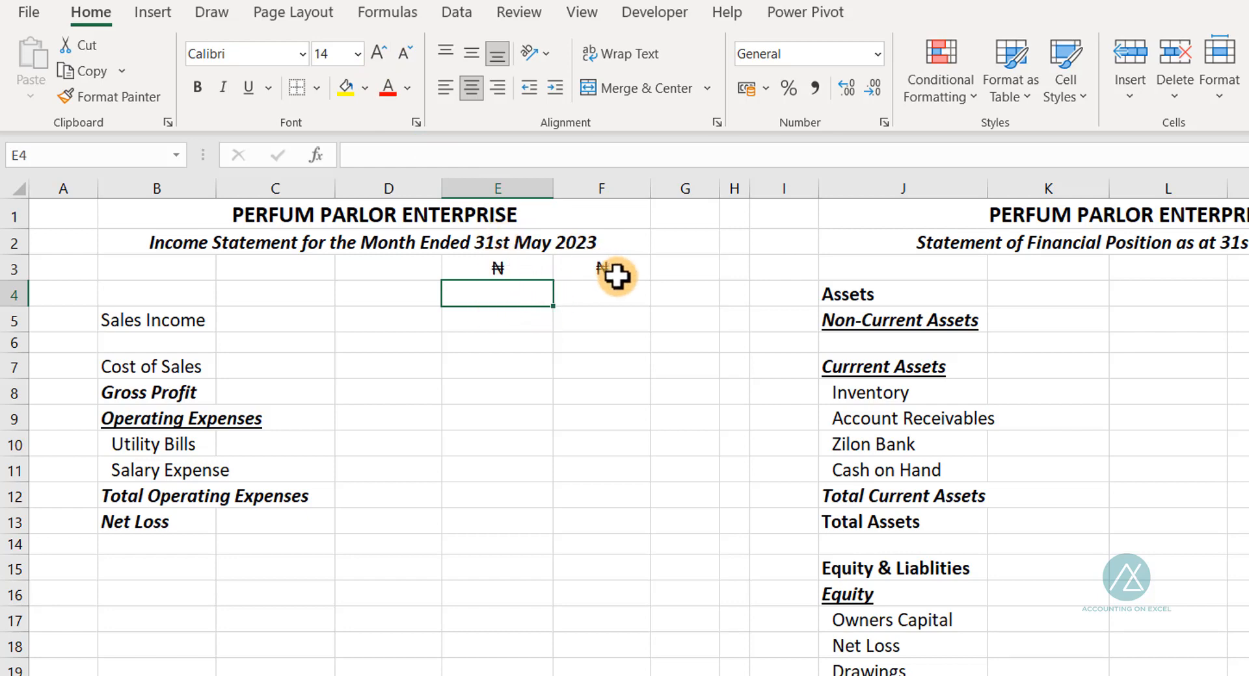
Step: Clear the Statement Type filter on the chart of accounts, show the Income Statement accounts, and switch the filter to Balance Sheet
click(152, 320)
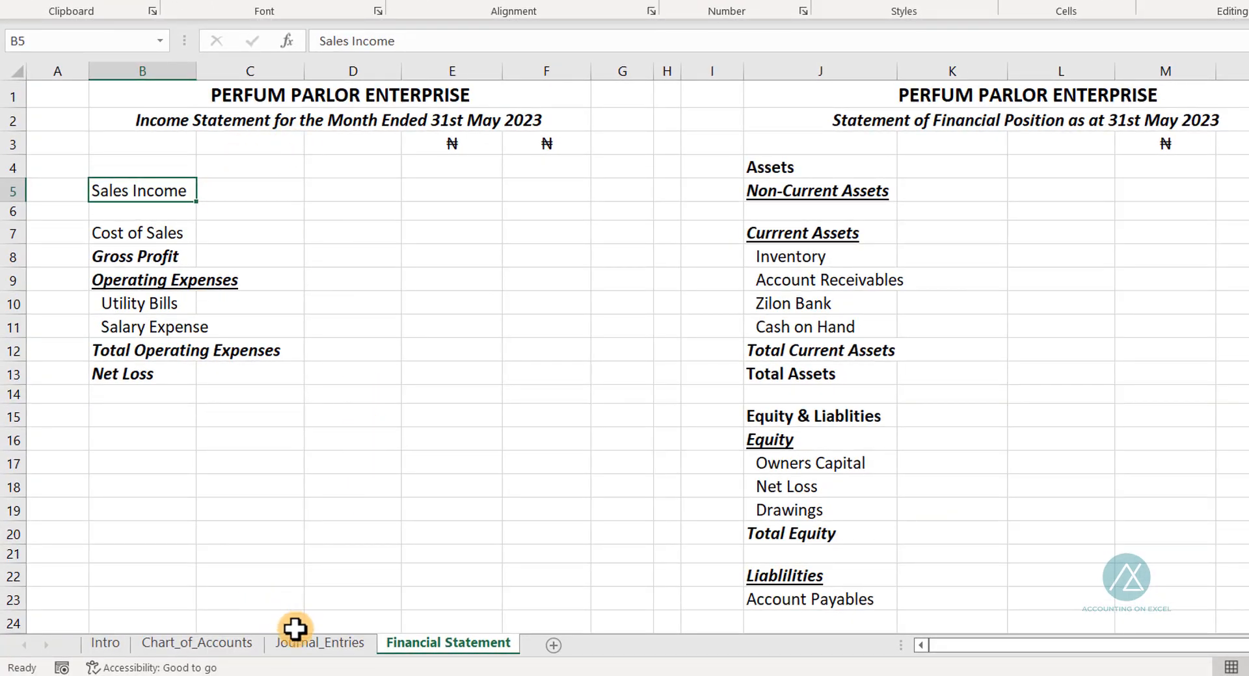
click(219, 644)
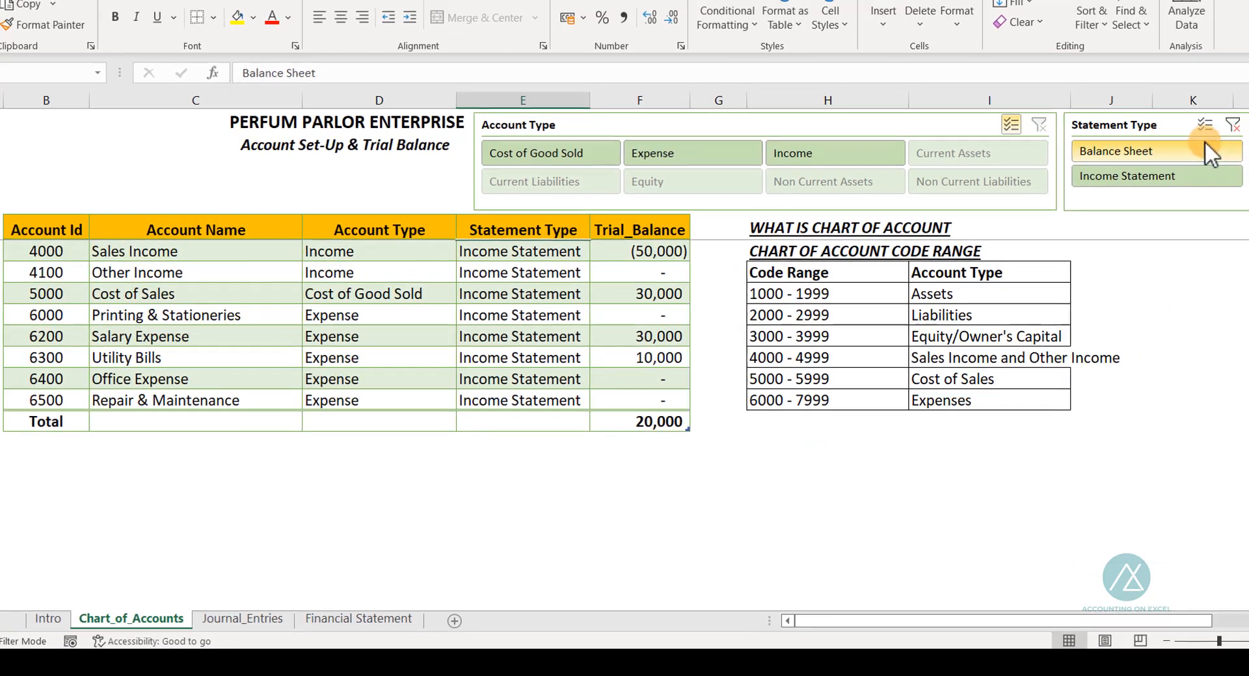
click(1232, 125)
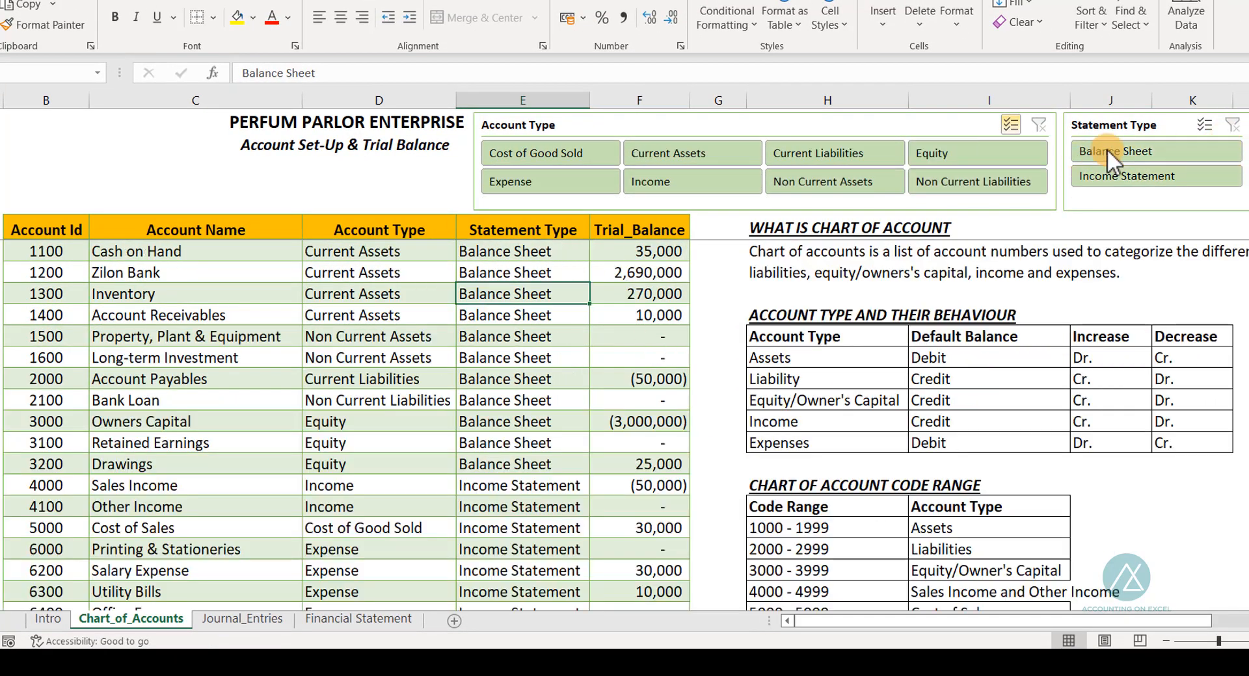
click(1102, 177)
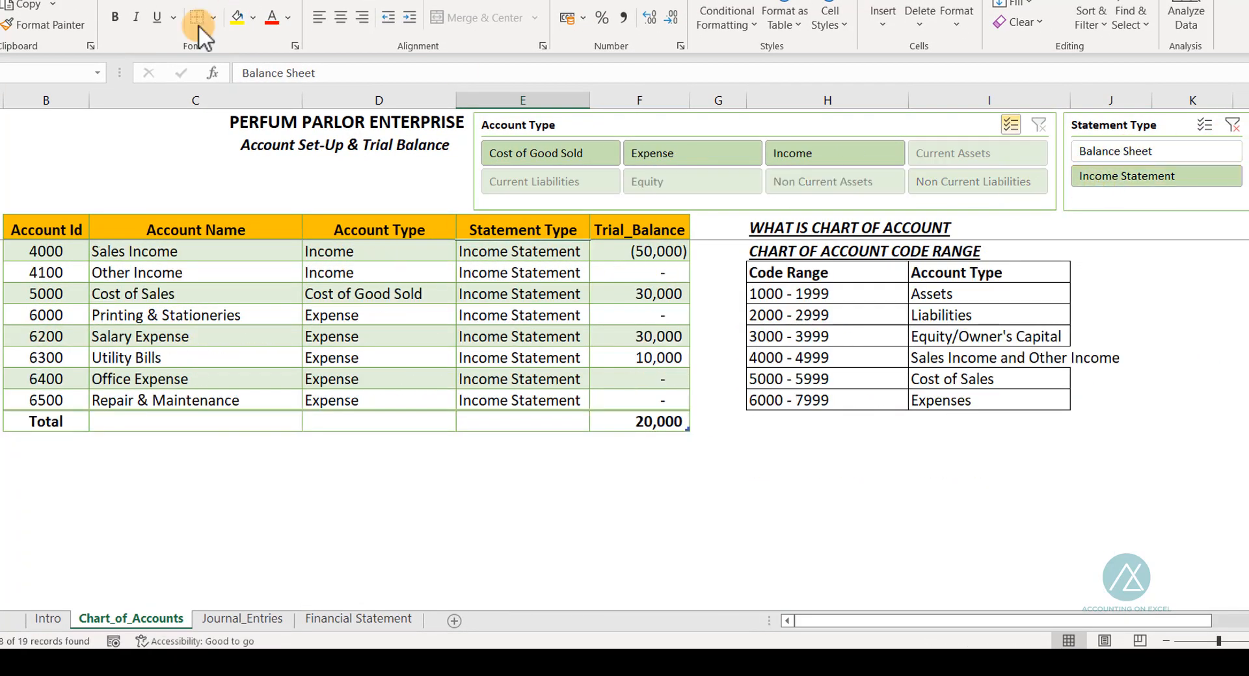
click(1124, 150)
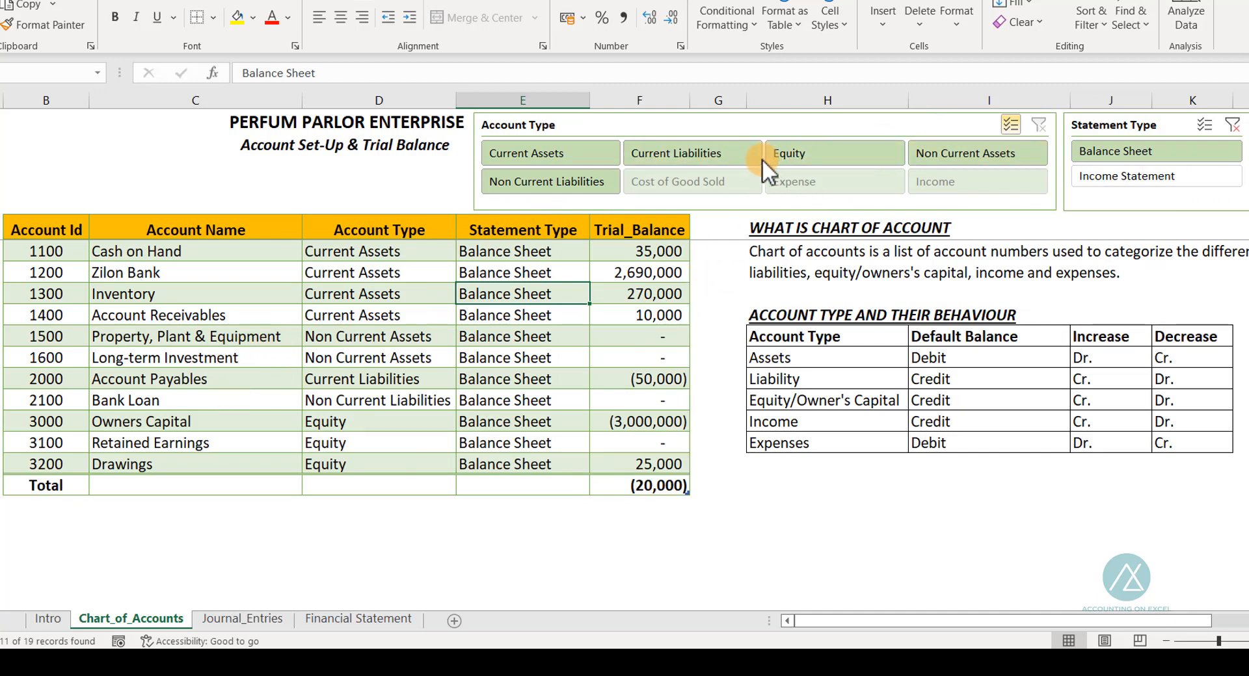
Step: Examine the company name and date headings of the statement of financial position, and compare them with the income statement's period heading
click(365, 618)
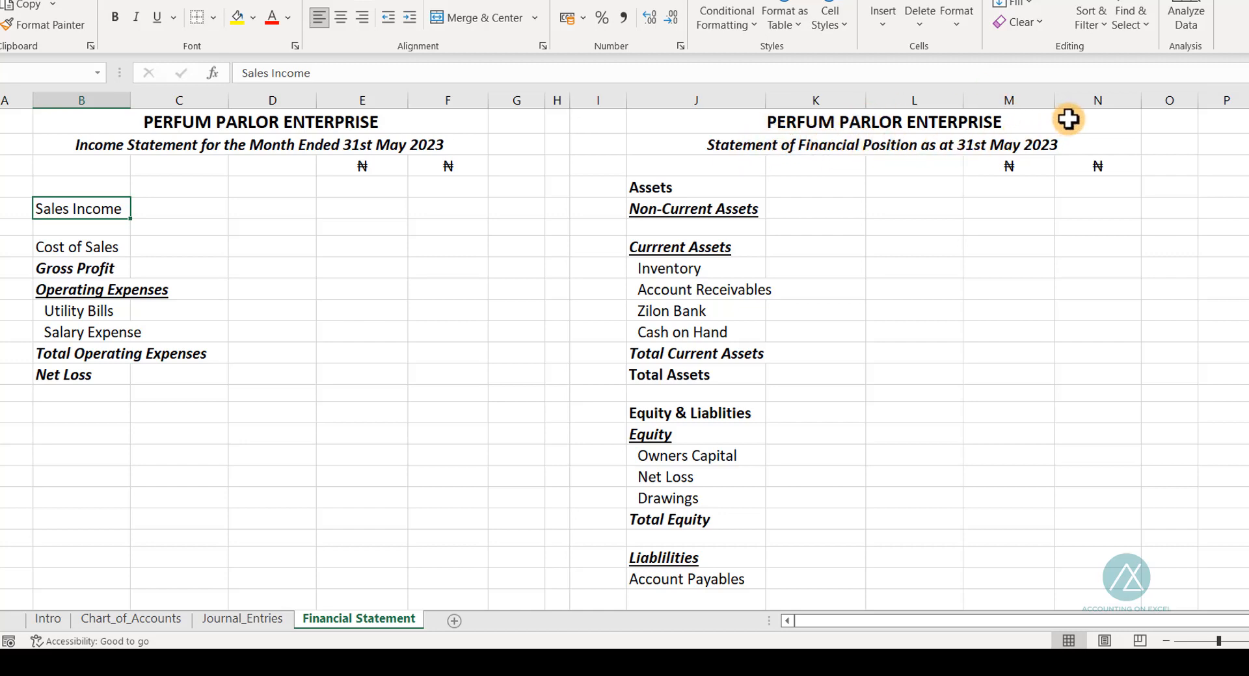
click(797, 122)
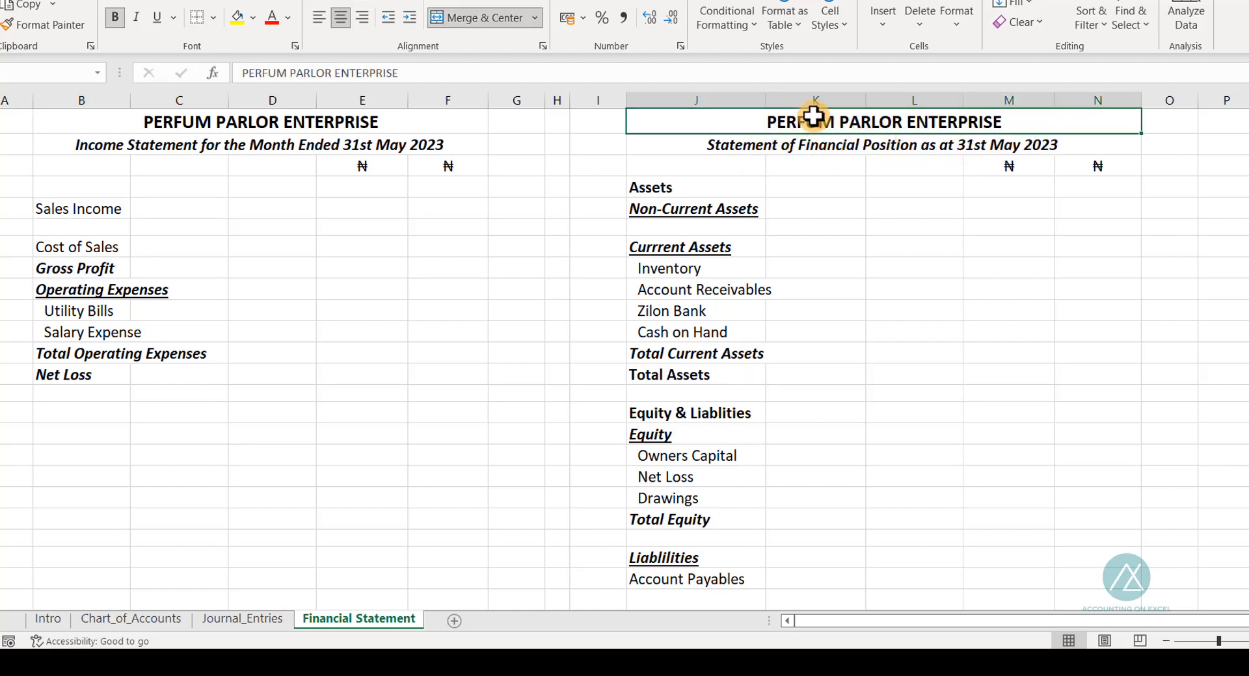
click(722, 149)
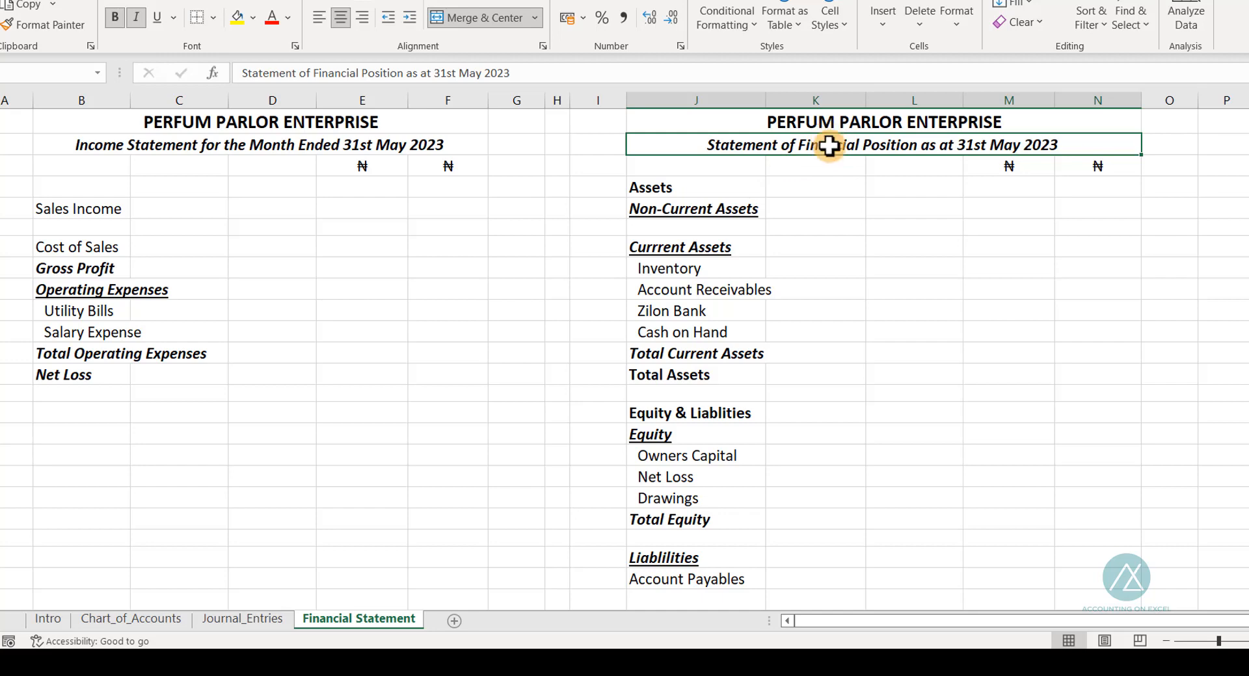
click(103, 143)
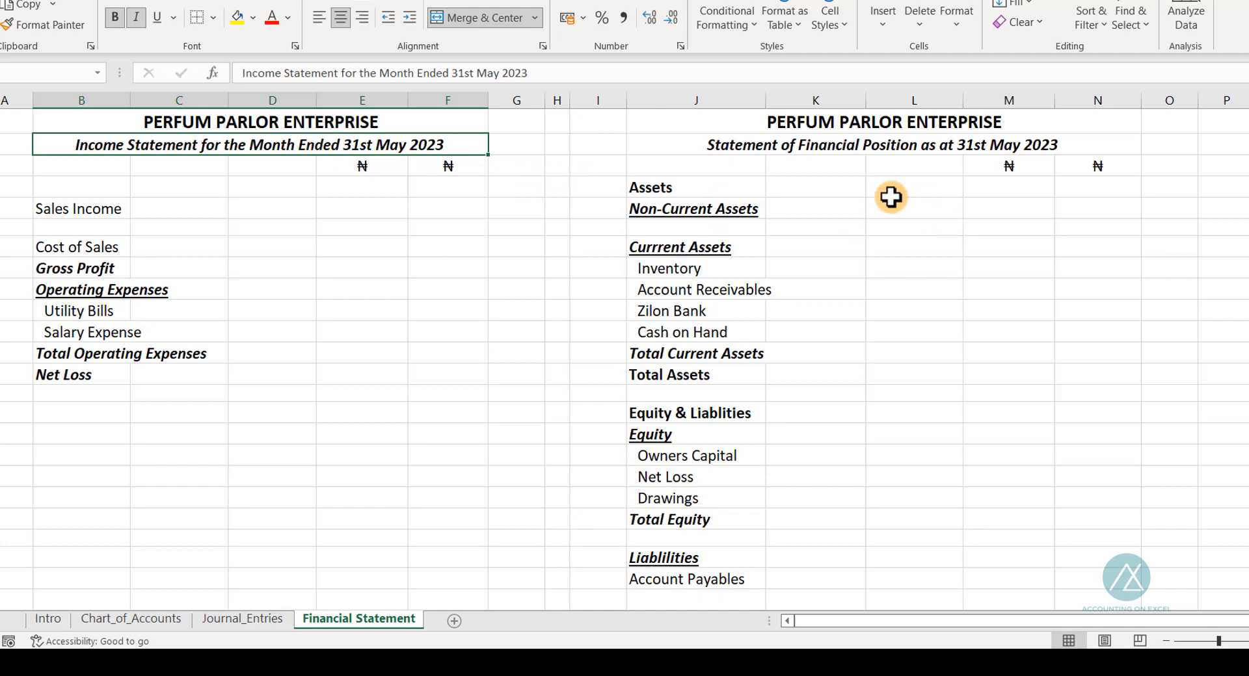
Step: Compare the date headings of the statement of financial position and the income statement, and check the Naira column headings
click(789, 148)
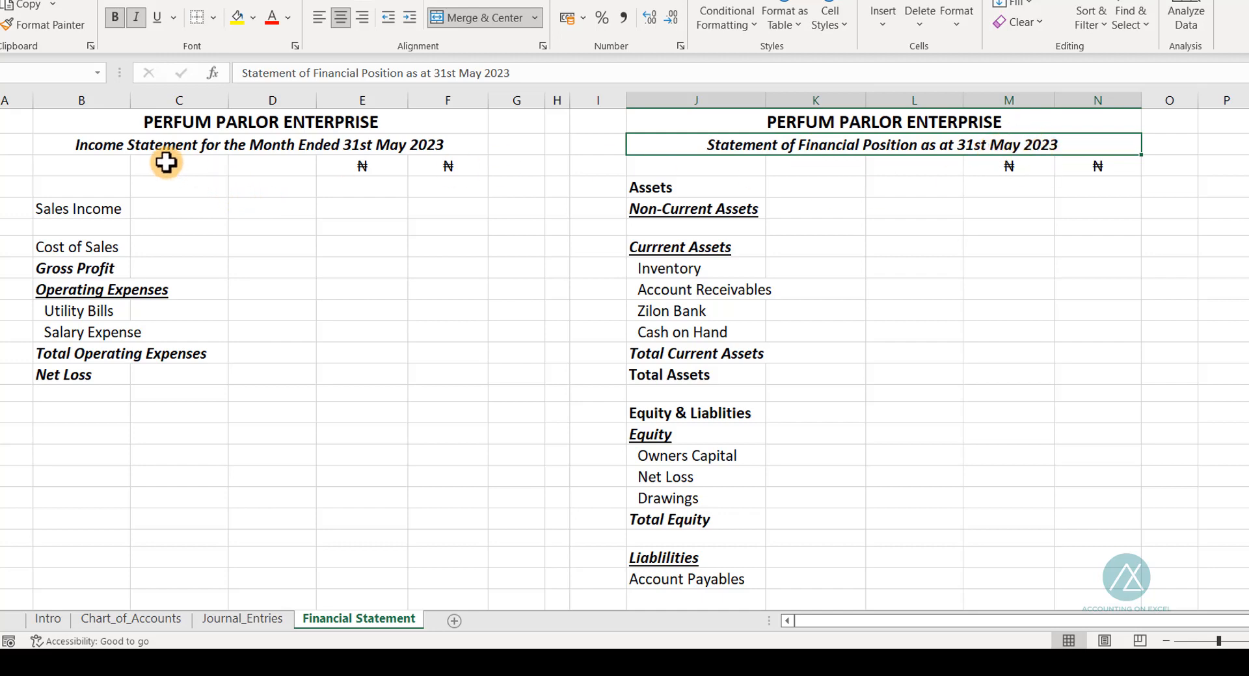
click(137, 146)
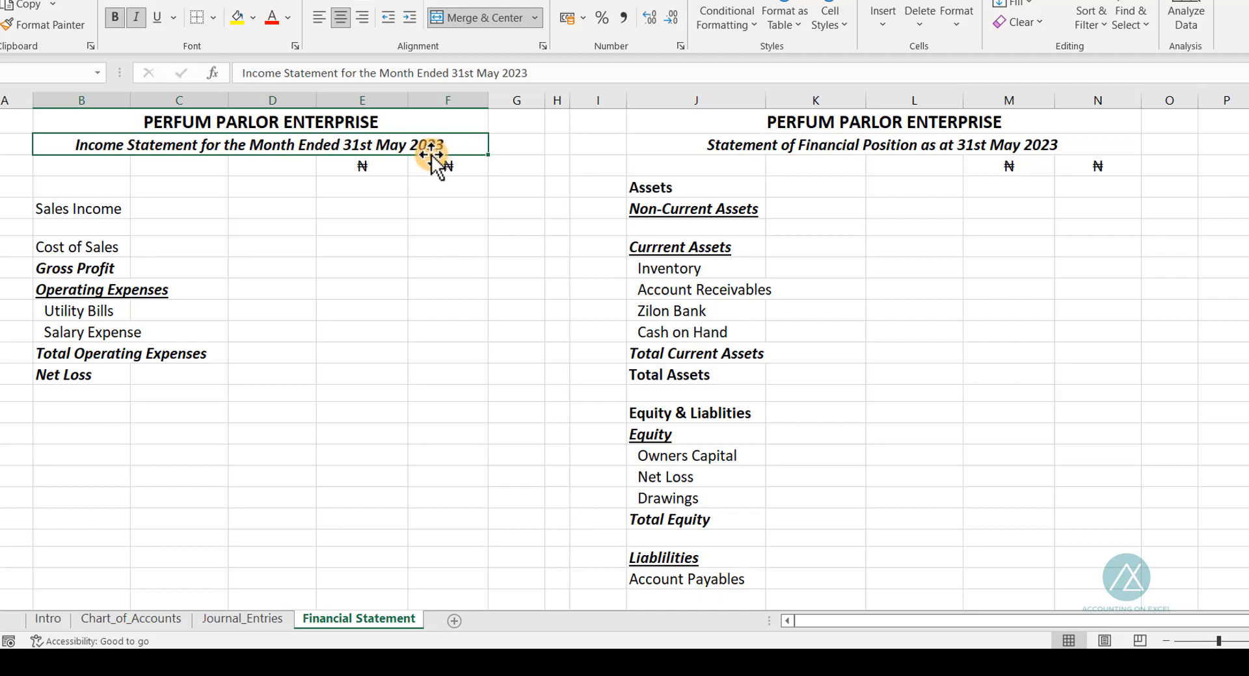
click(811, 146)
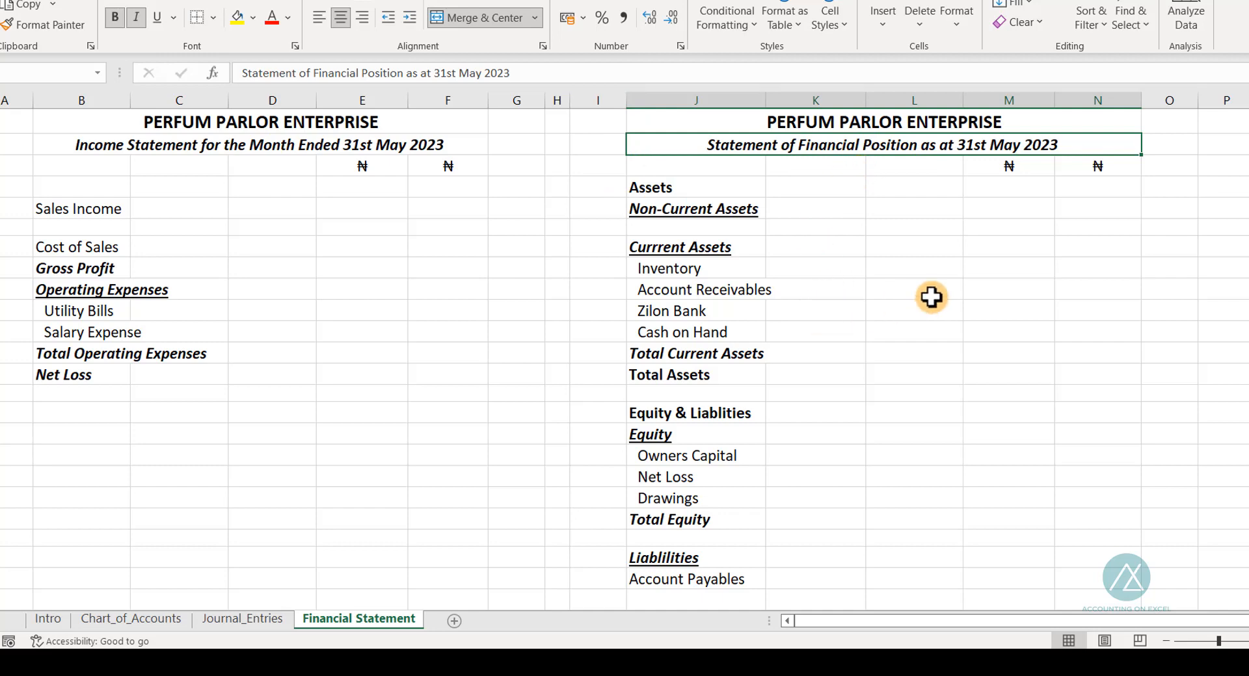
click(1024, 166)
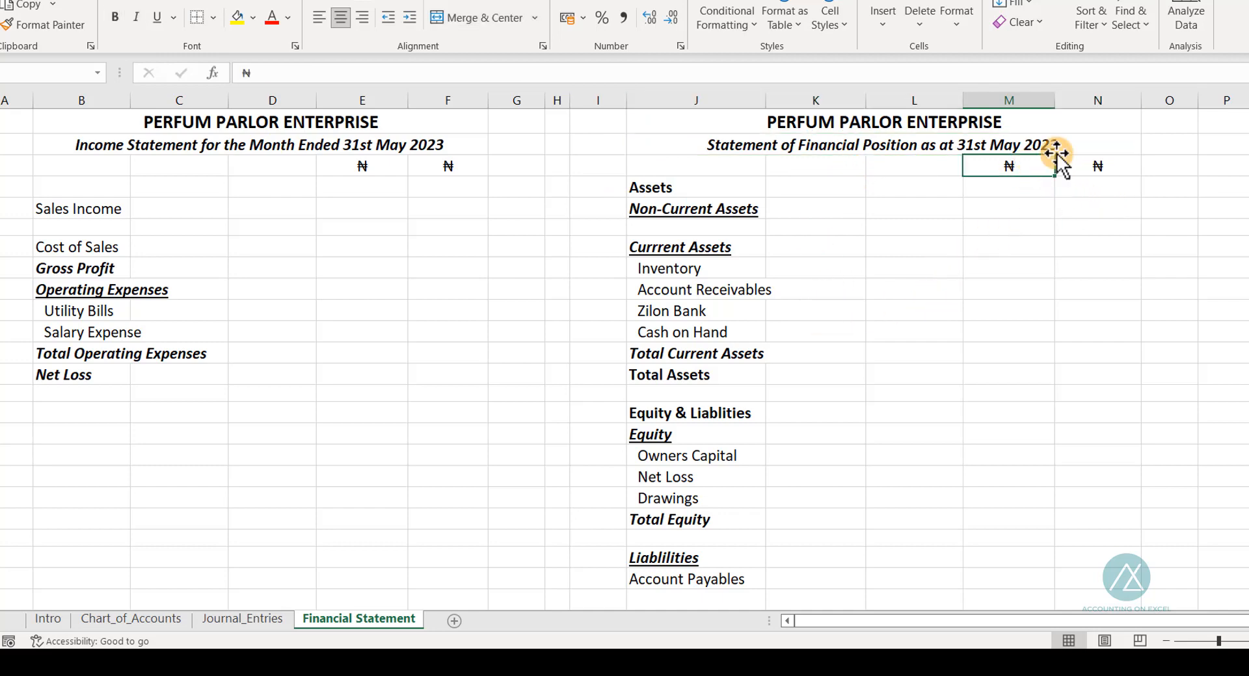
click(1107, 165)
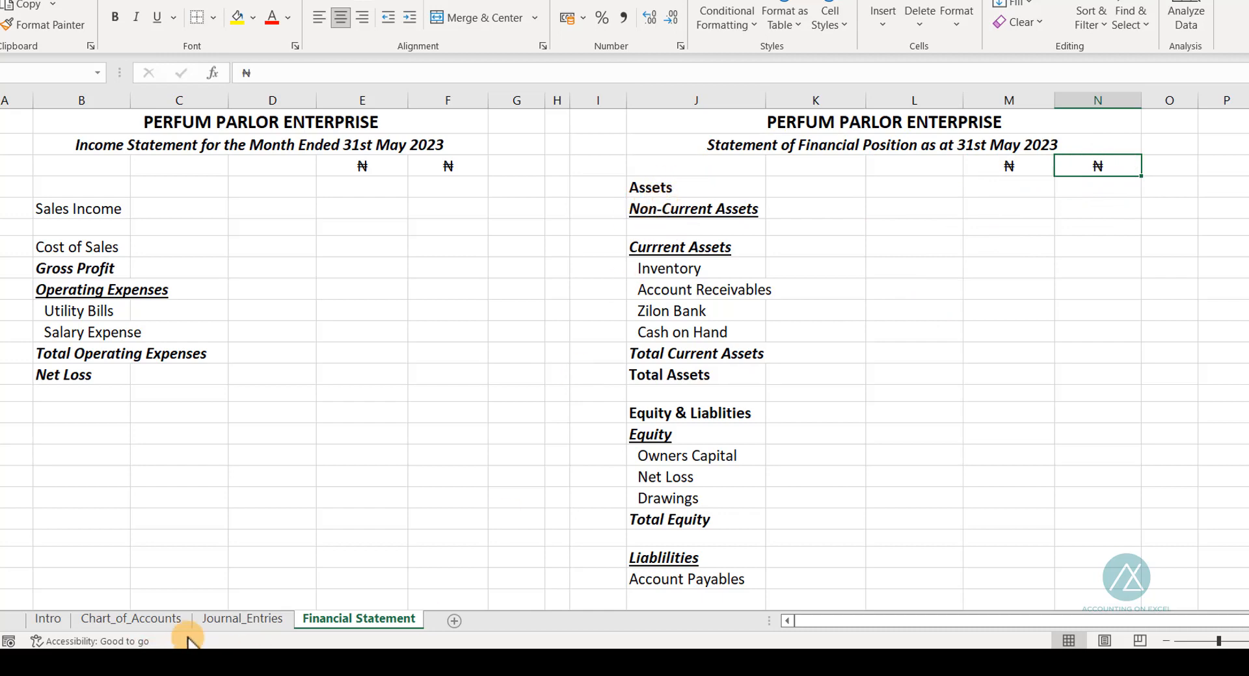
Step: Compare the current asset accounts and balances in the chart of accounts with the current asset lines in the statement of financial position
click(171, 621)
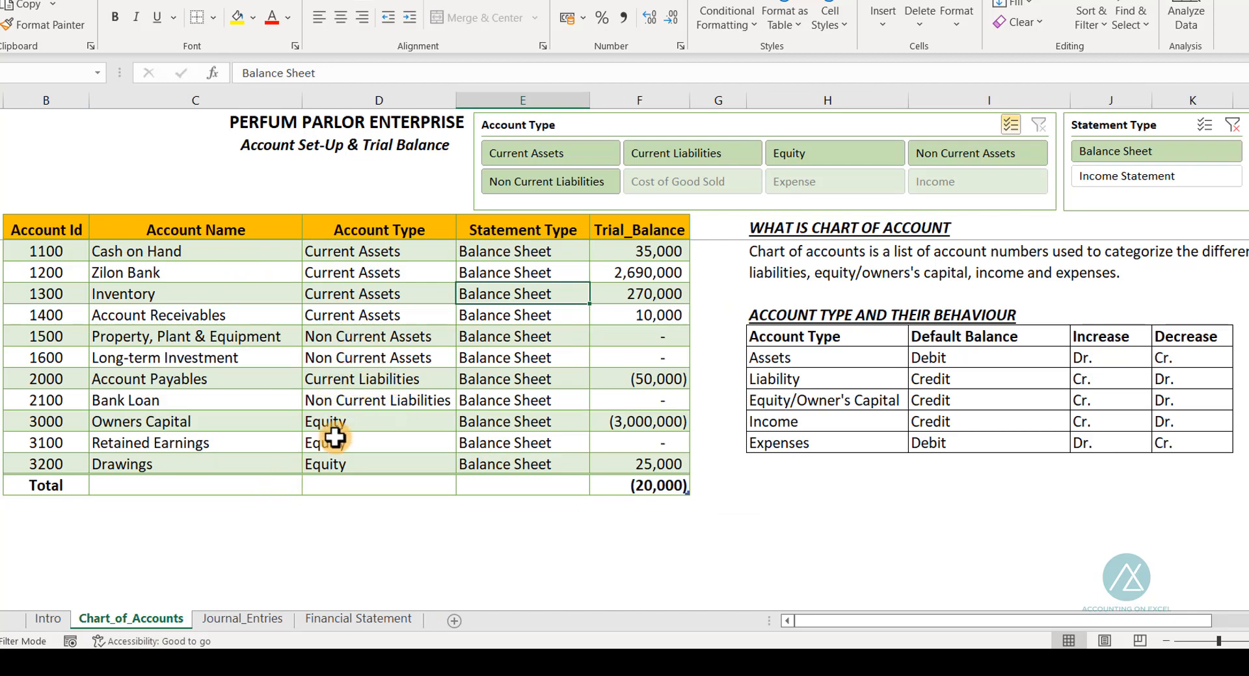
drag(665, 250, 644, 317)
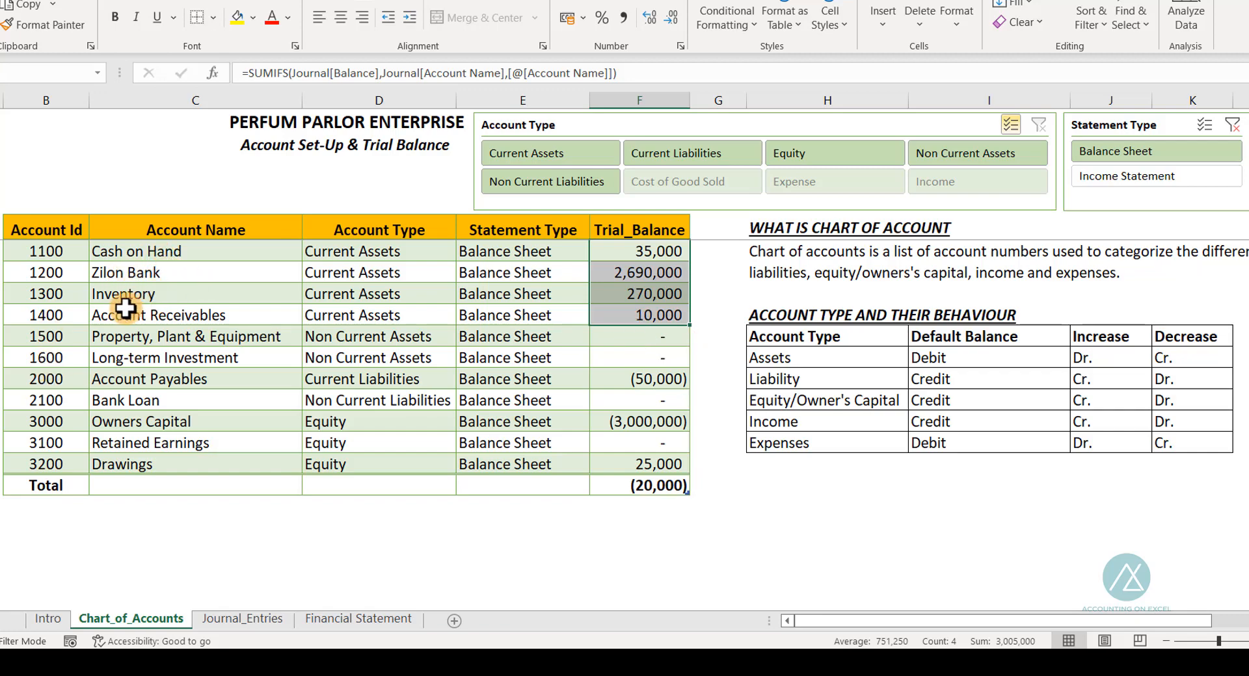
click(335, 621)
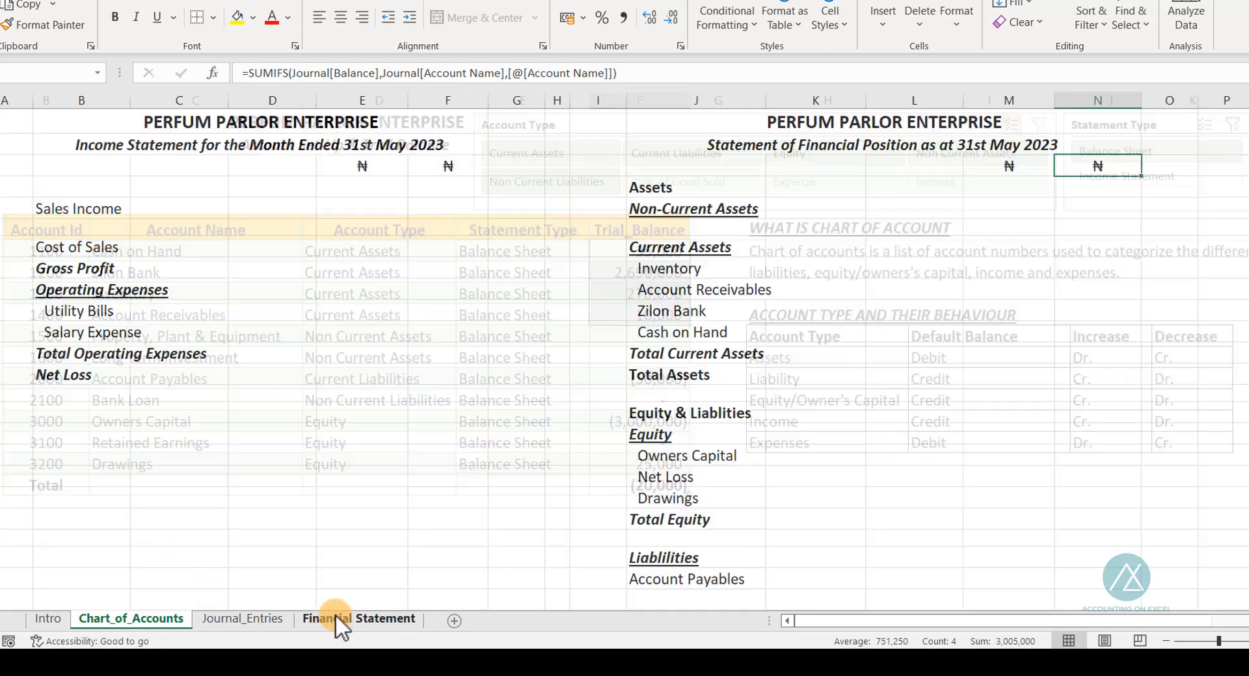
drag(666, 268, 666, 331)
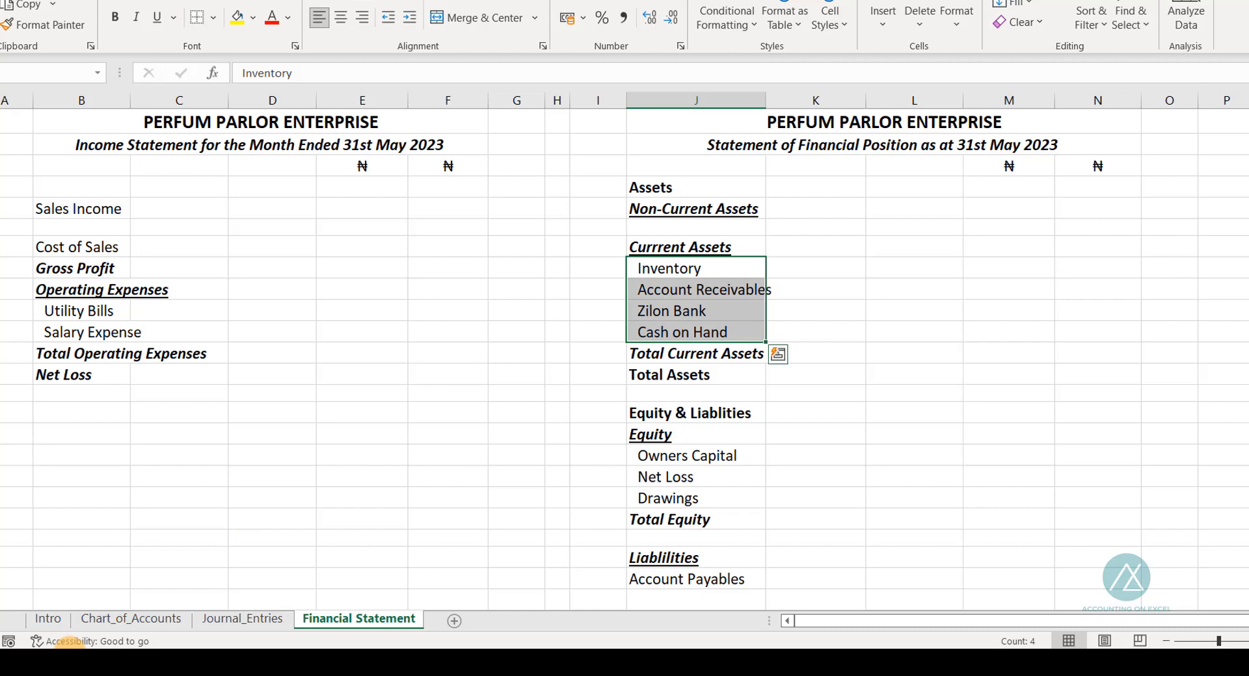
click(127, 620)
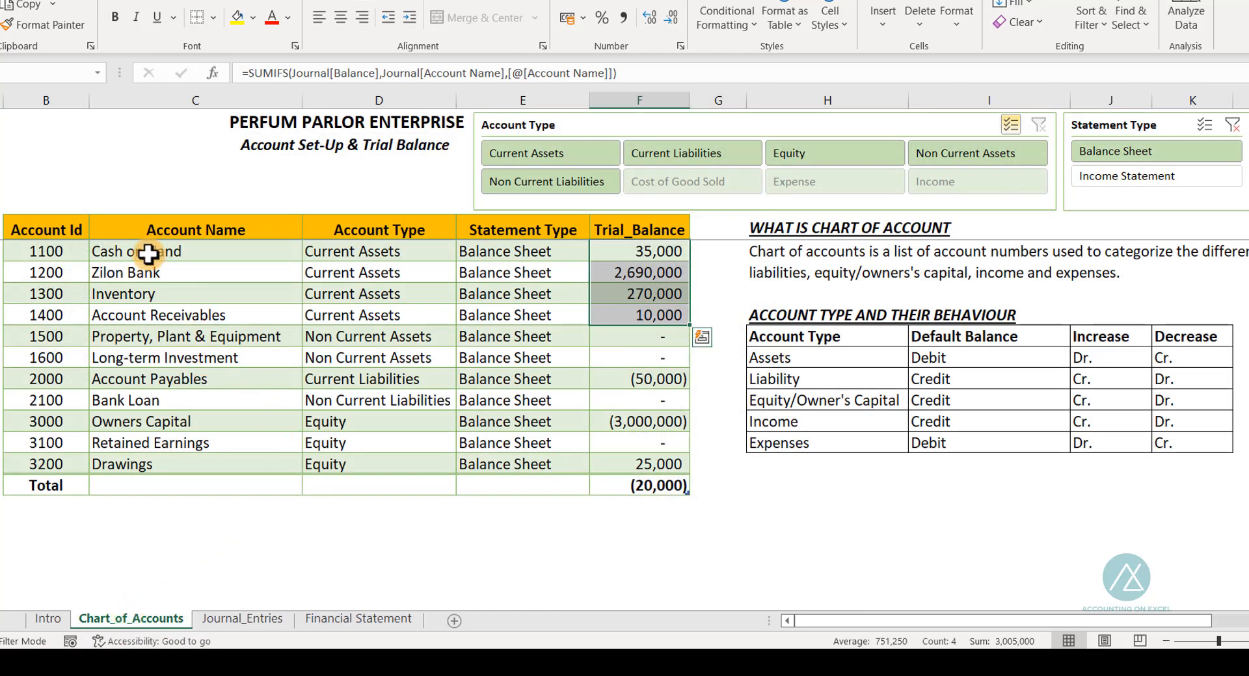
click(367, 620)
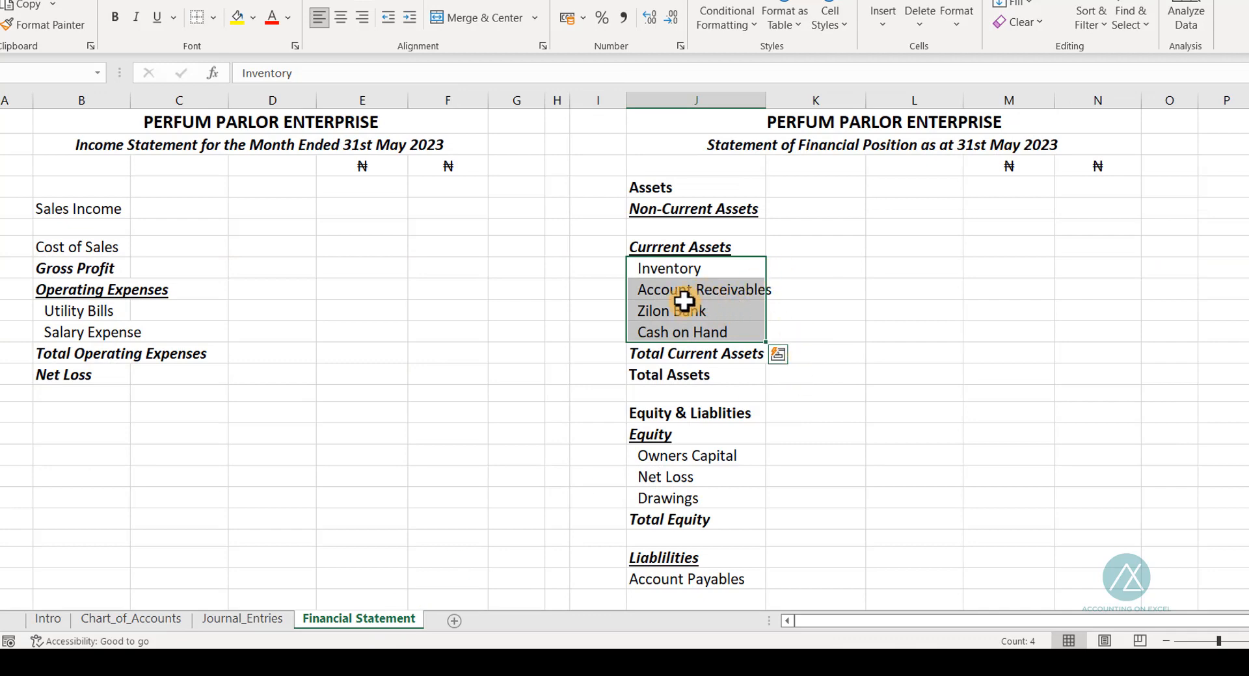
Step: Examine the non-current asset accounts and balances in the chart of accounts against the Non-Current Assets heading in the statement of financial position
click(670, 209)
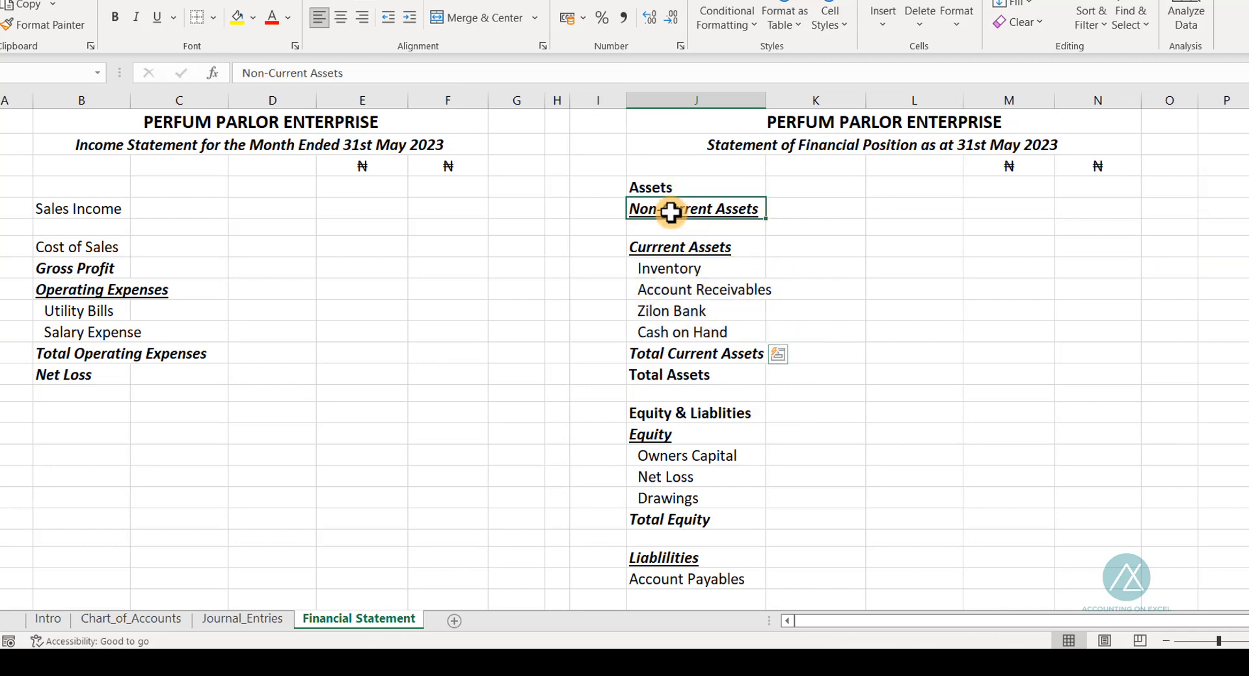
click(153, 618)
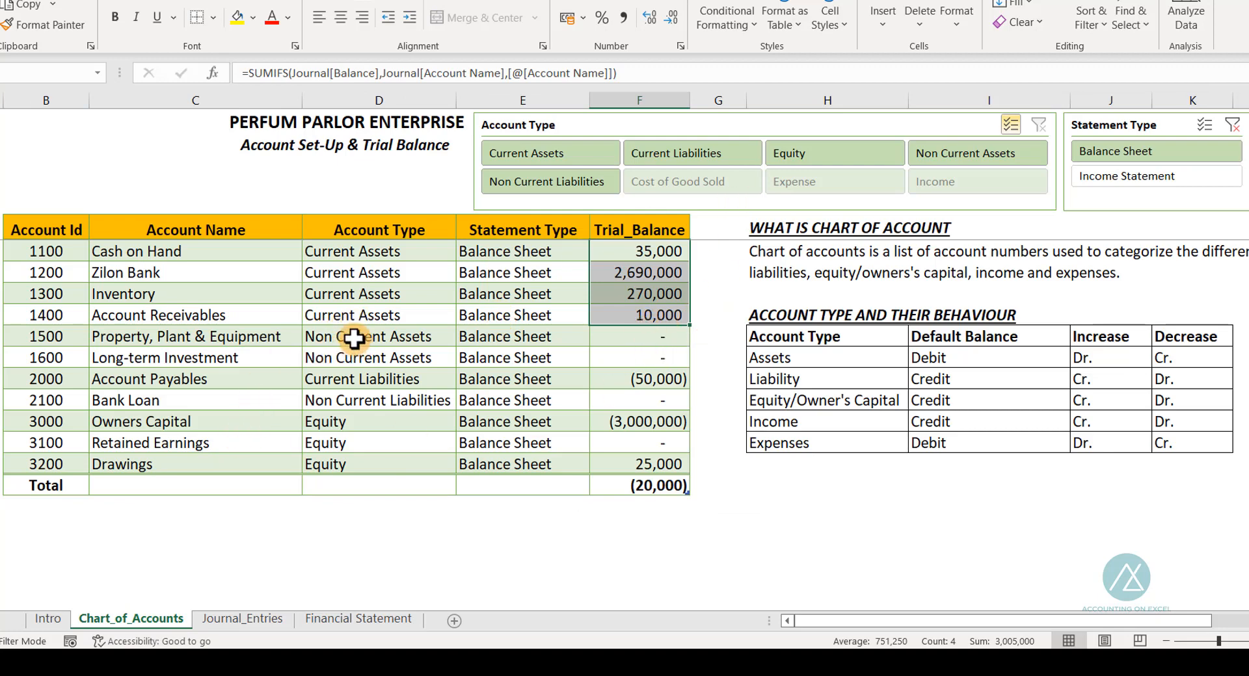
drag(354, 338, 633, 361)
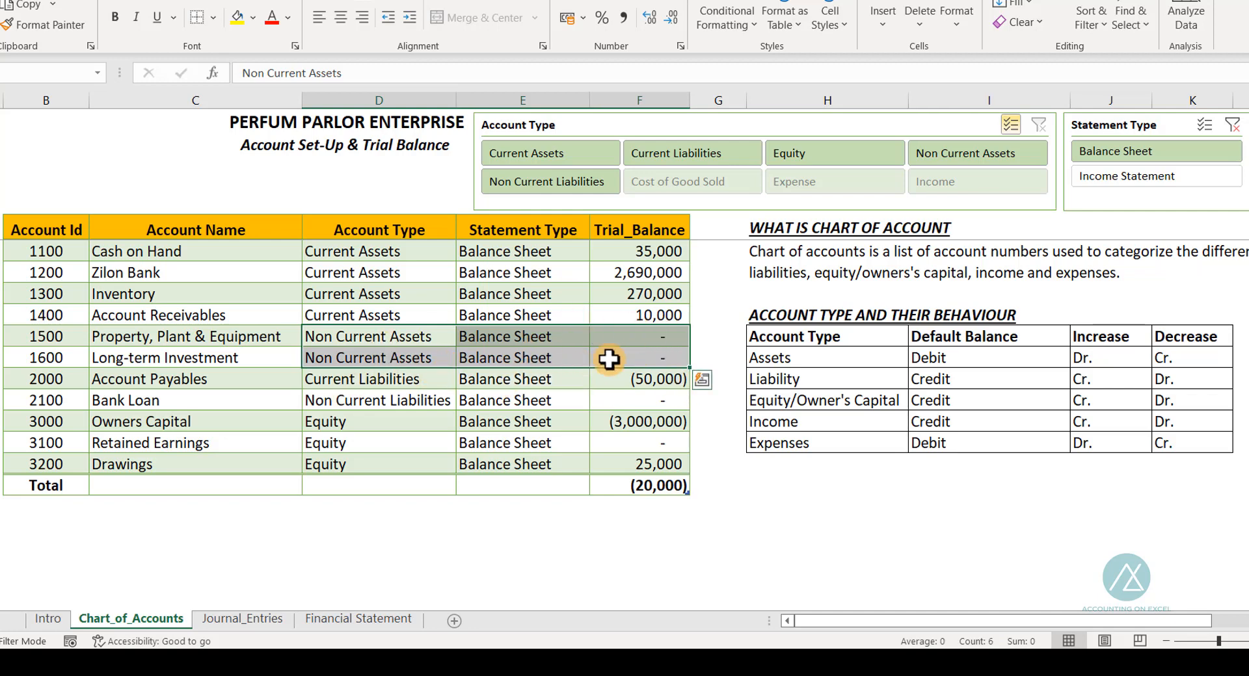
click(336, 626)
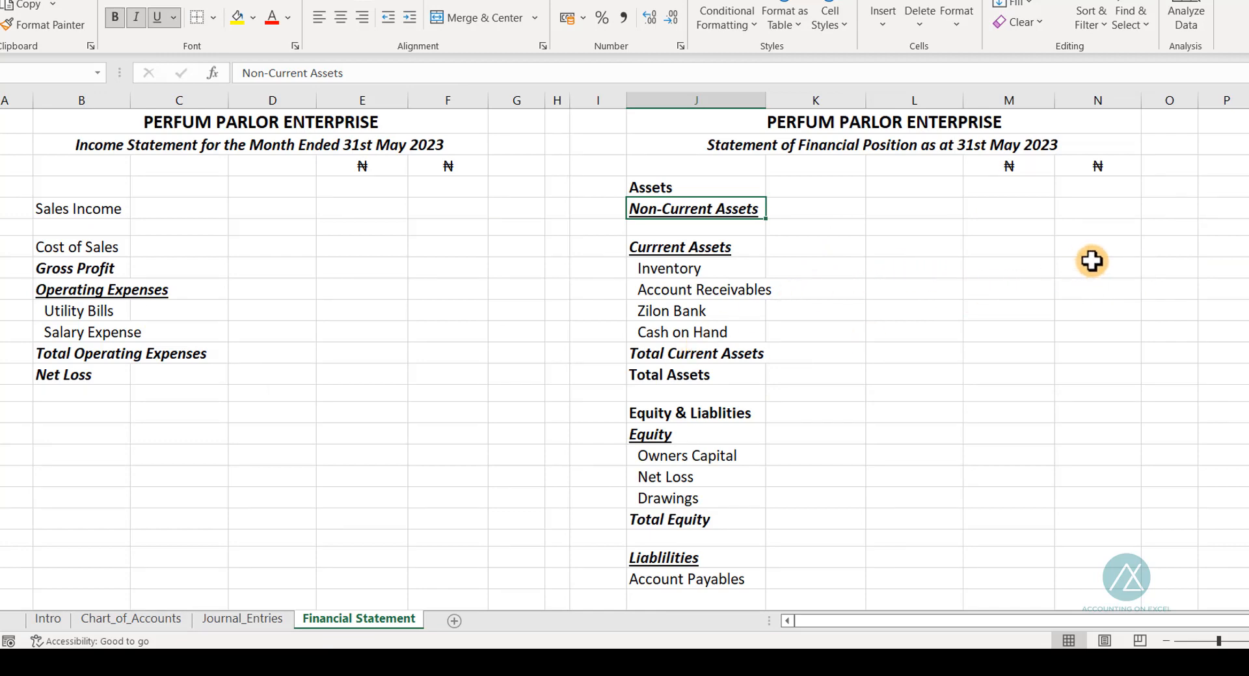
click(153, 624)
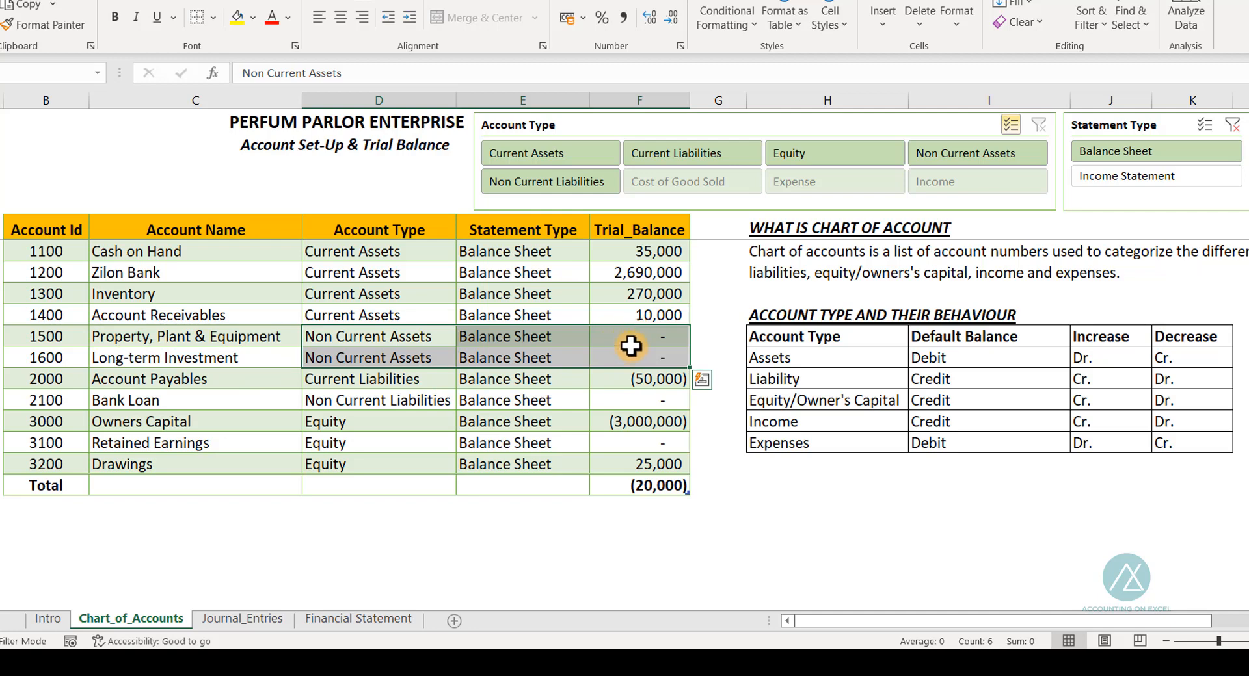
click(384, 621)
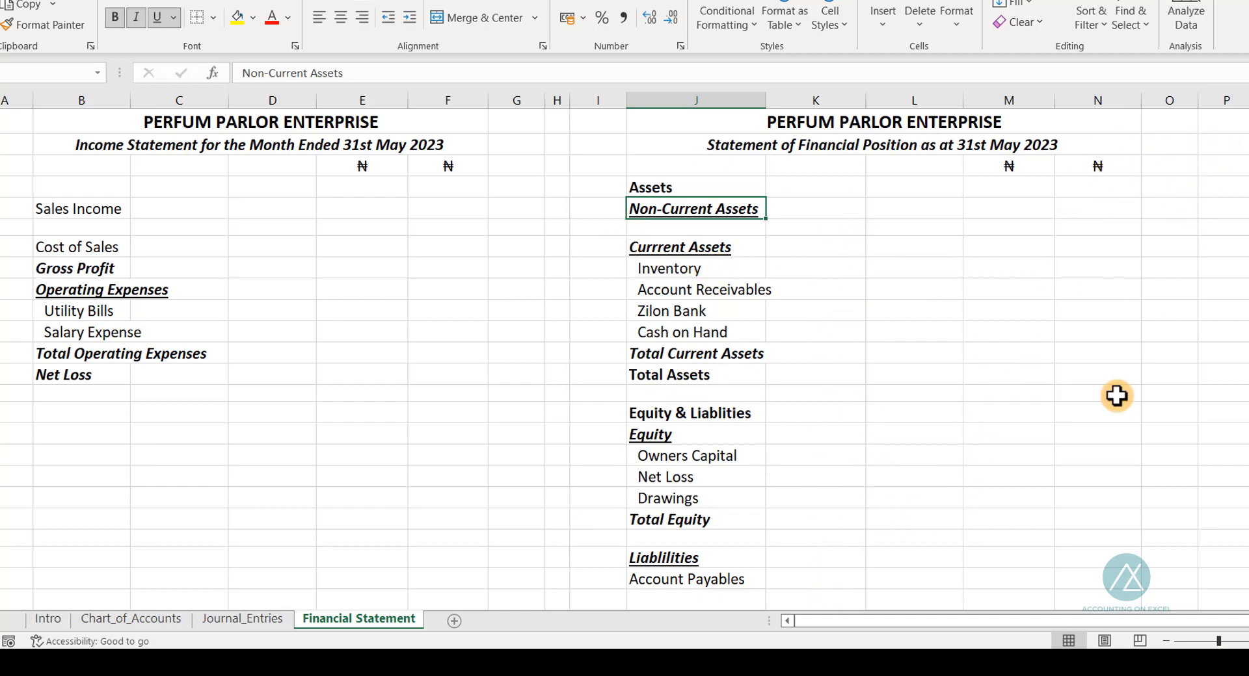
Step: Enter the accounting equation "Assets=Liabilities + Equity" in cell O2 beside the heading of the statement of financial position
click(1157, 139)
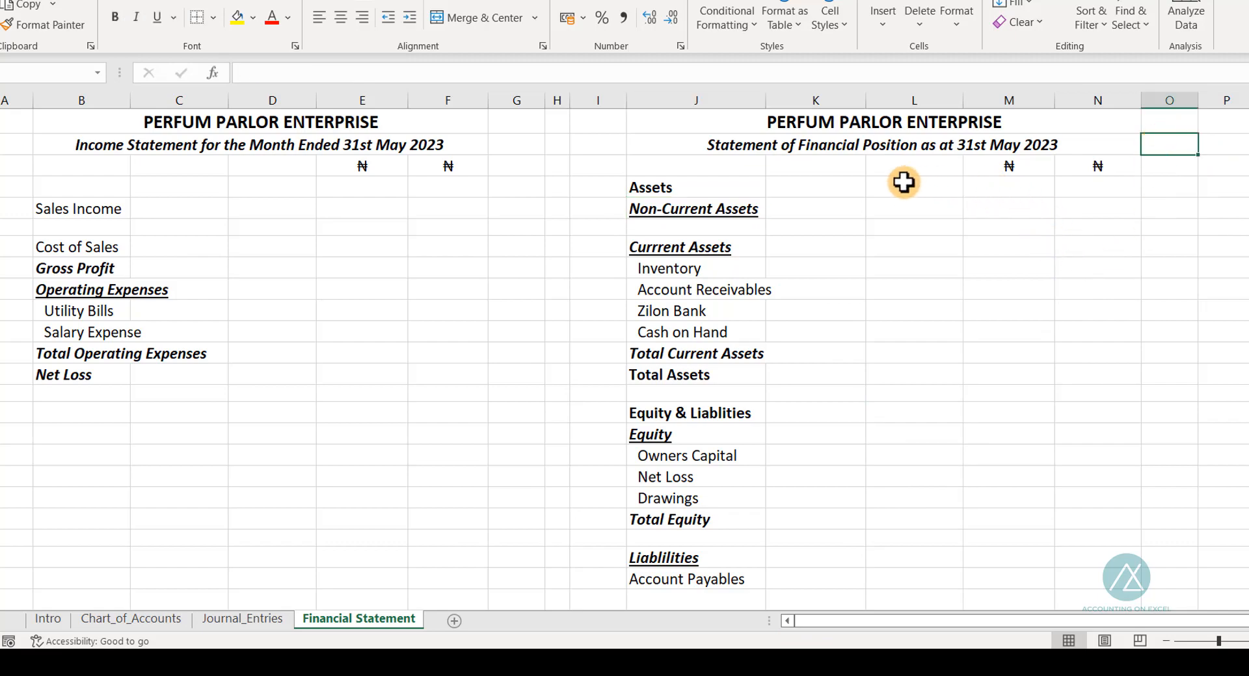
text(Assets=Liabilities + Equity)
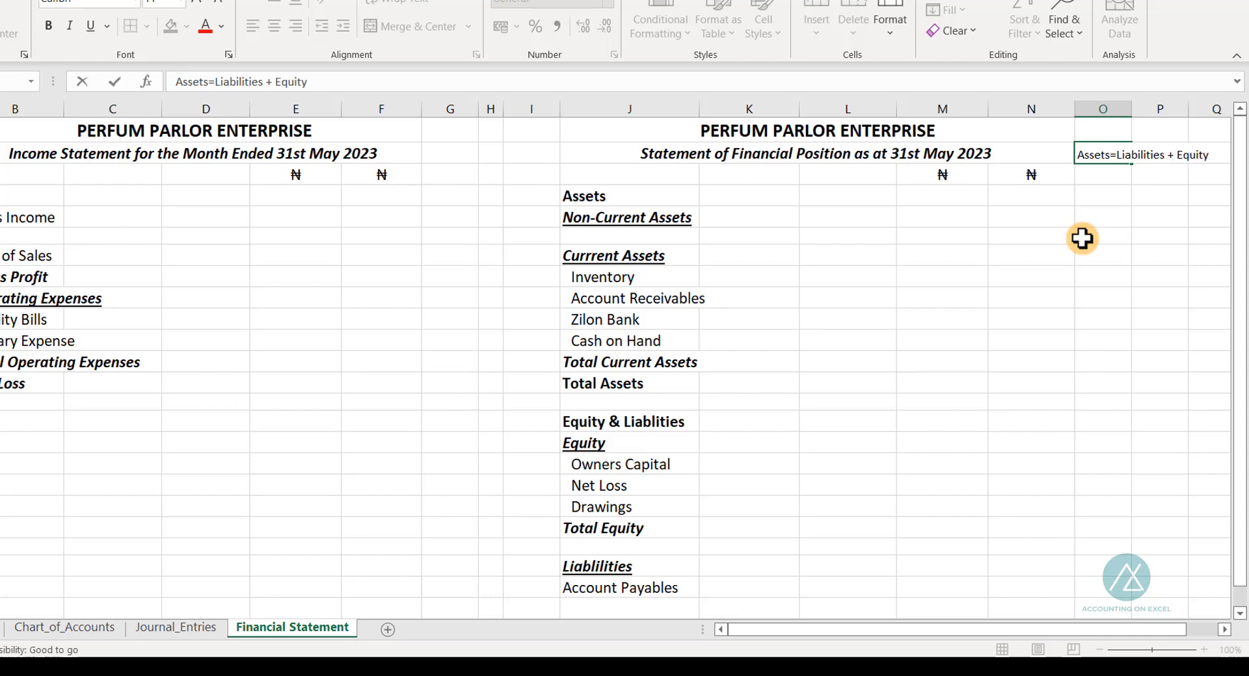
key(Return)
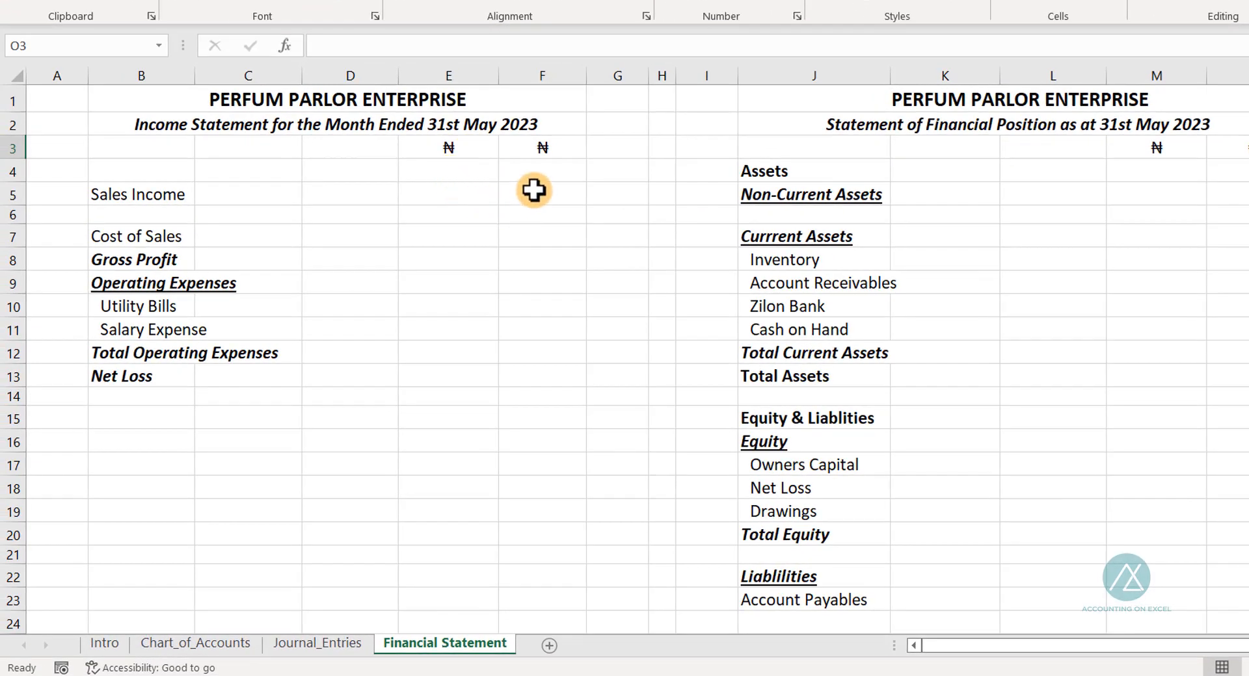
Step: Check the table name of the chart of accounts in its table design properties
click(529, 192)
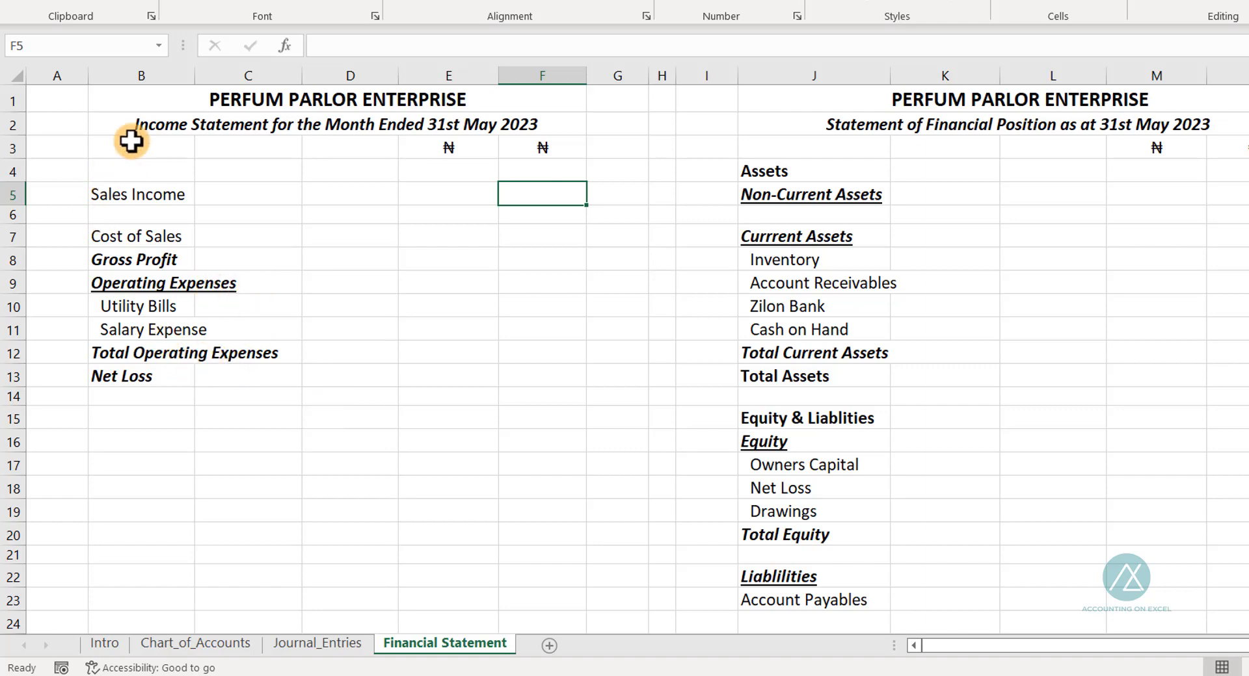
click(171, 644)
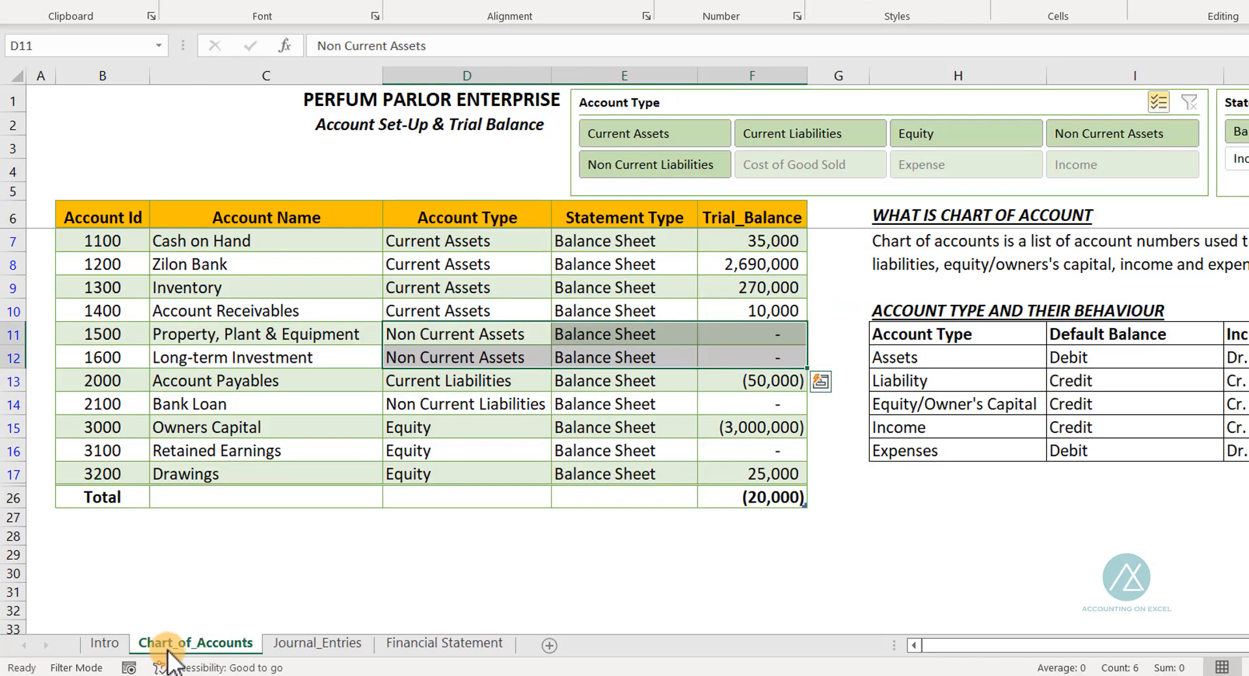
click(387, 286)
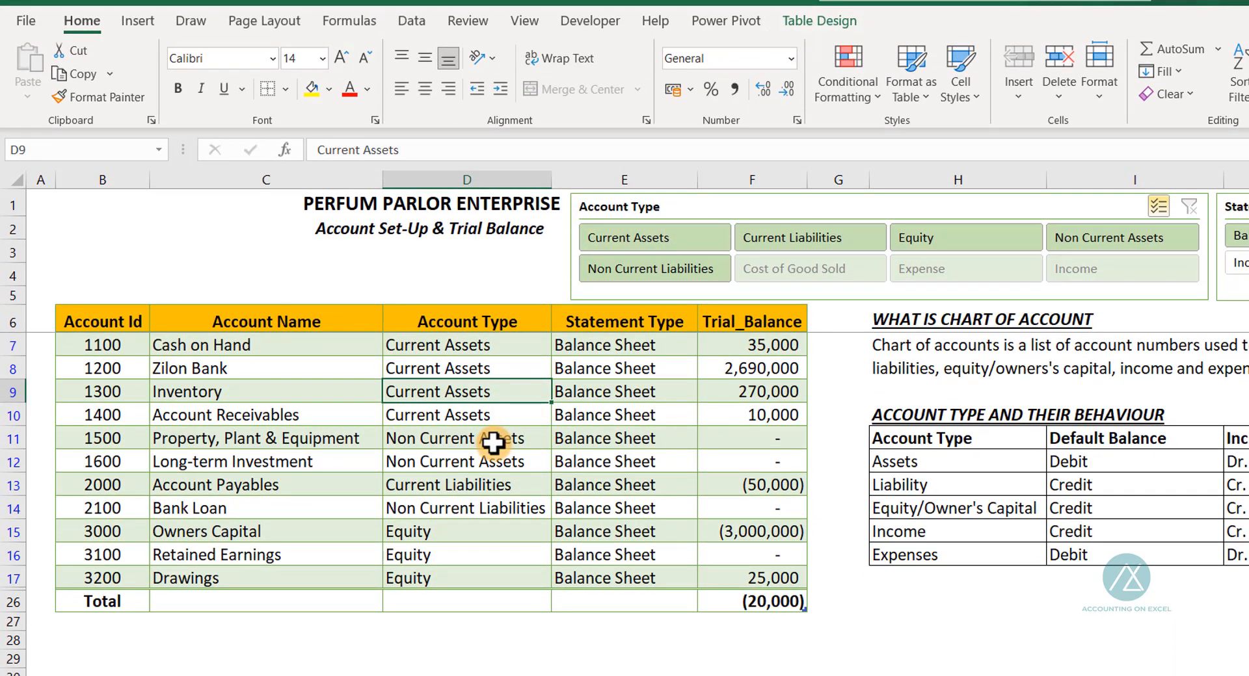
click(809, 19)
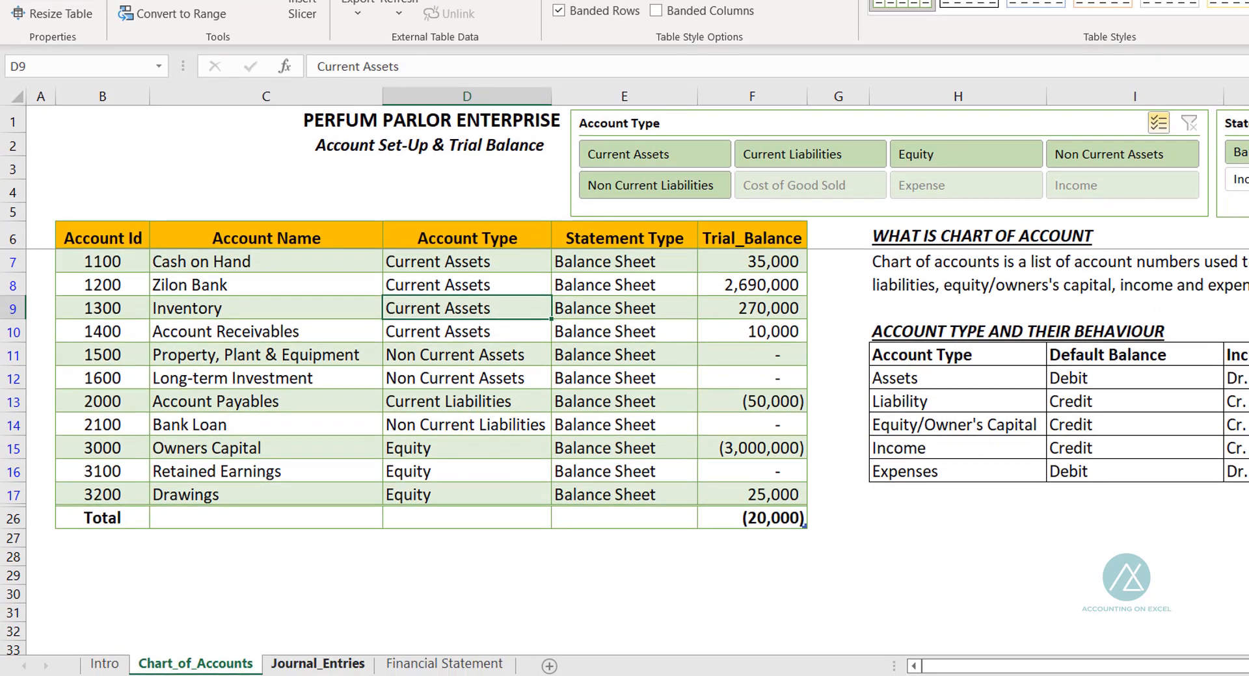
Step: On the Financial Statement sheet, start a SUMIFS formula in F5 for Sales Income with COA[Trial_Balance] as the sum range
click(458, 663)
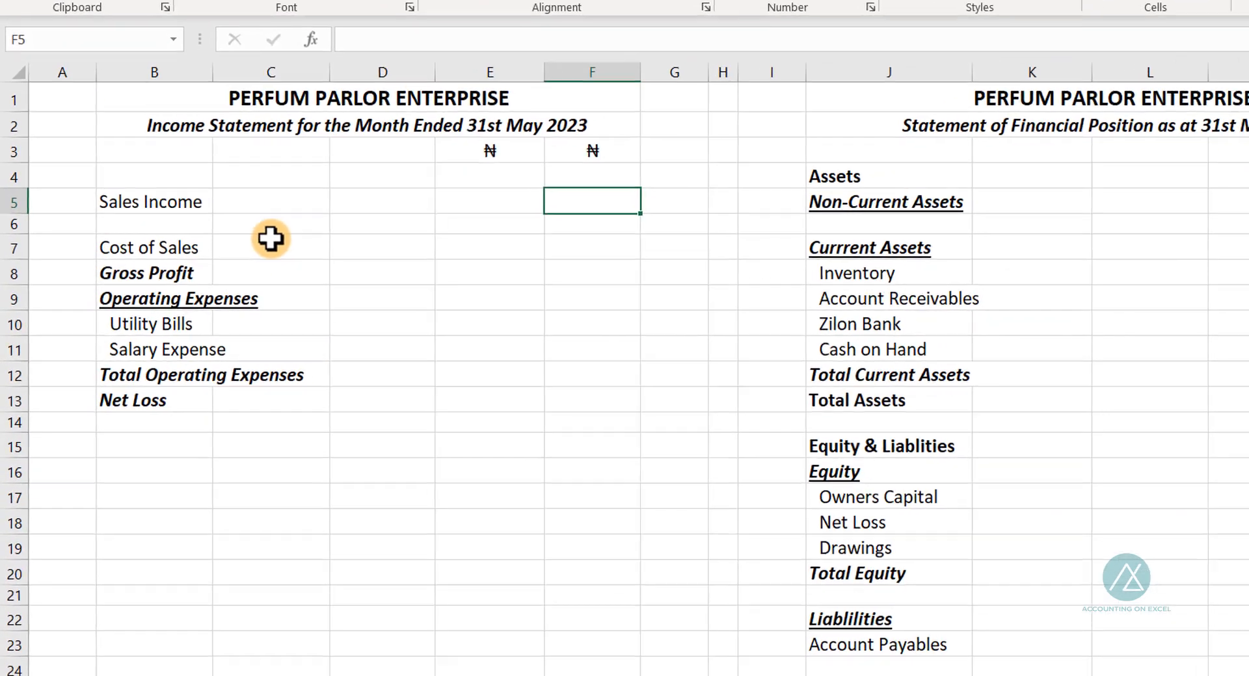
text(=sum)
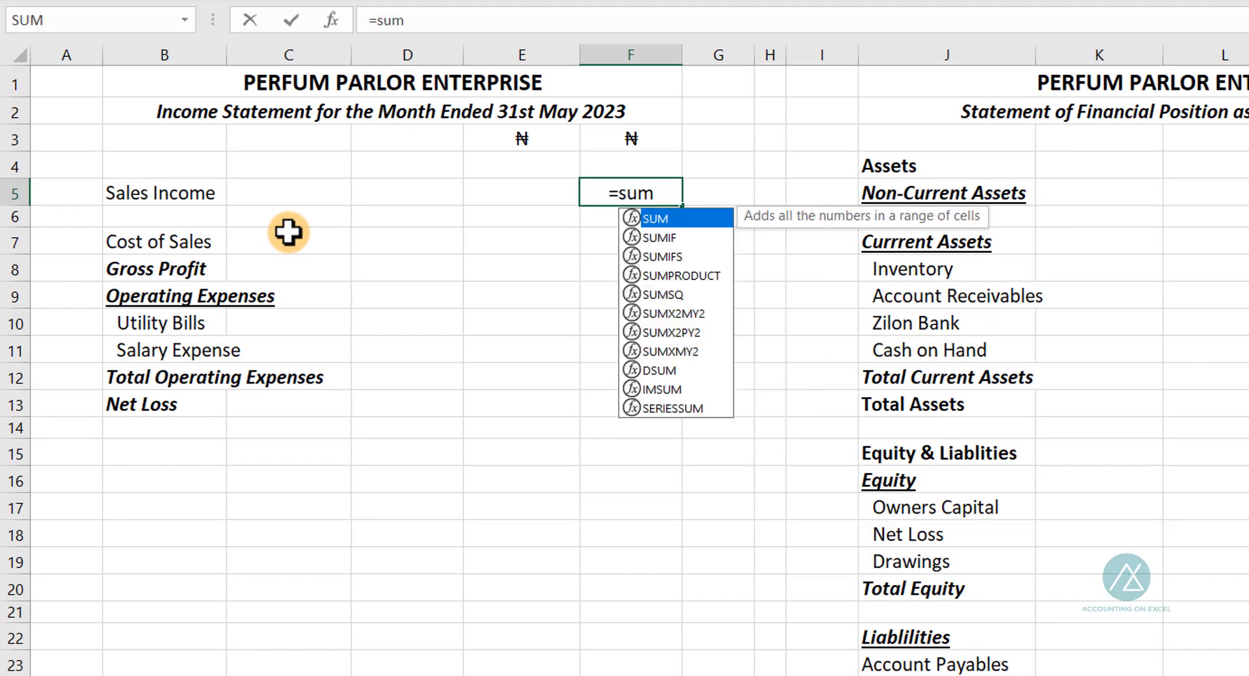
key(Down)
key(Tab)
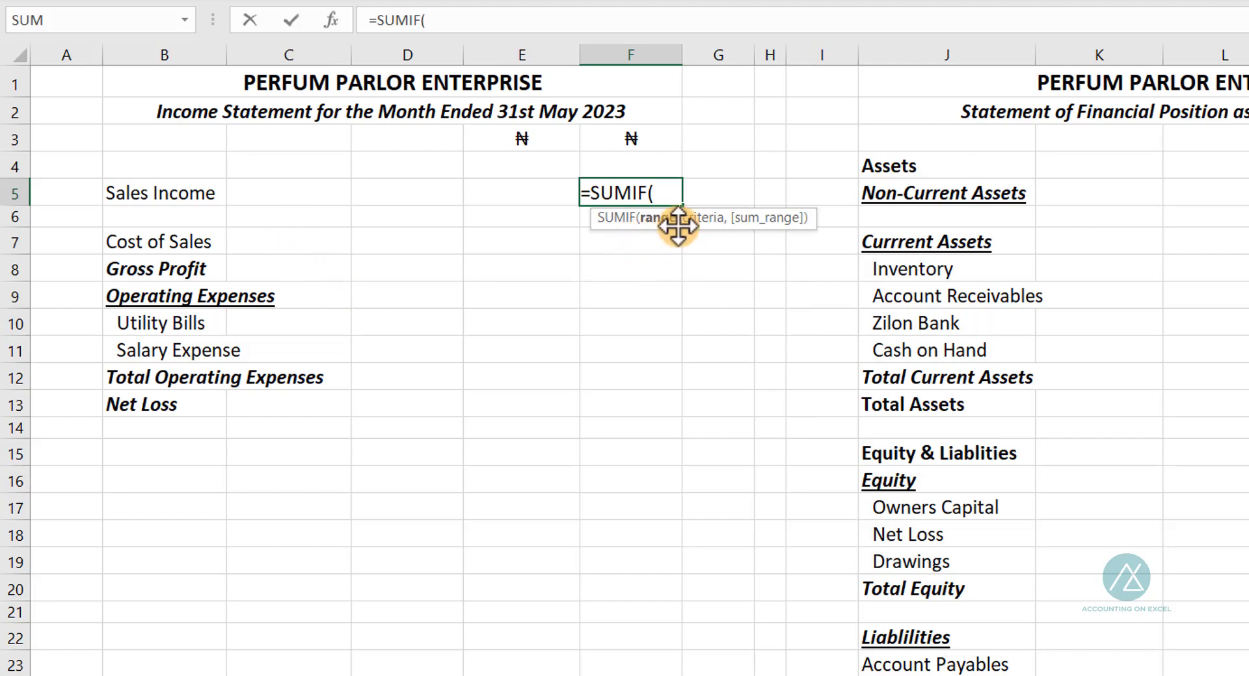
key(BackSpace)
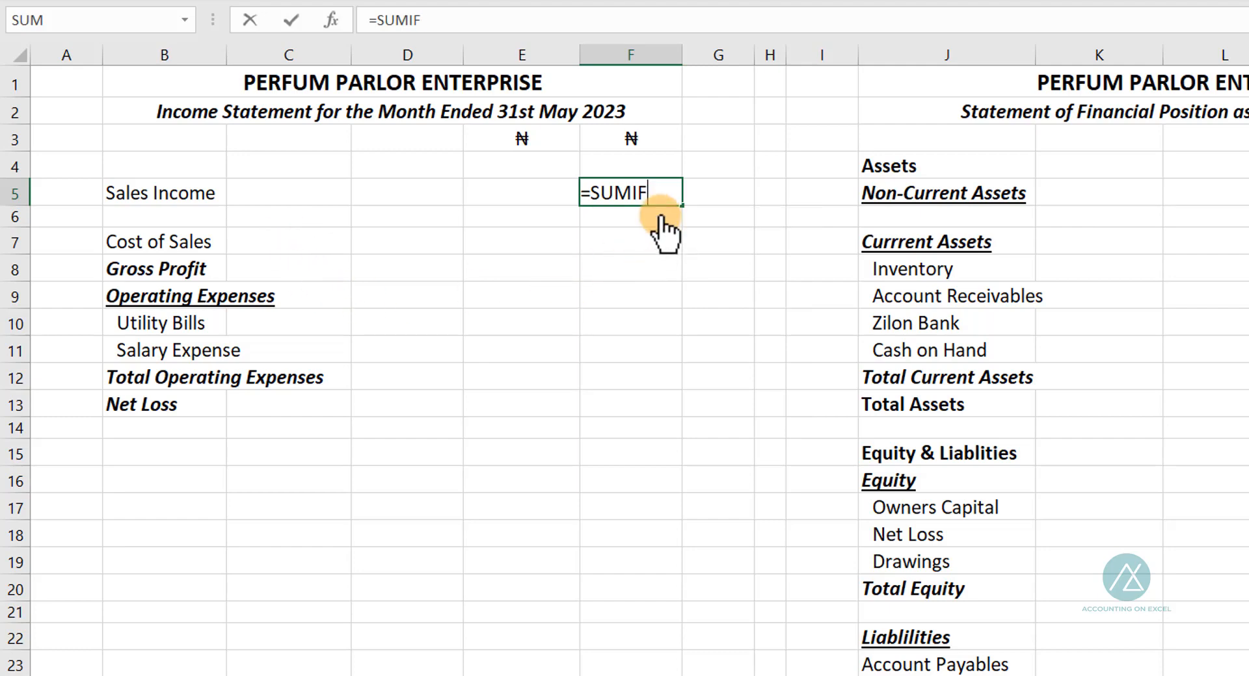
key(Down)
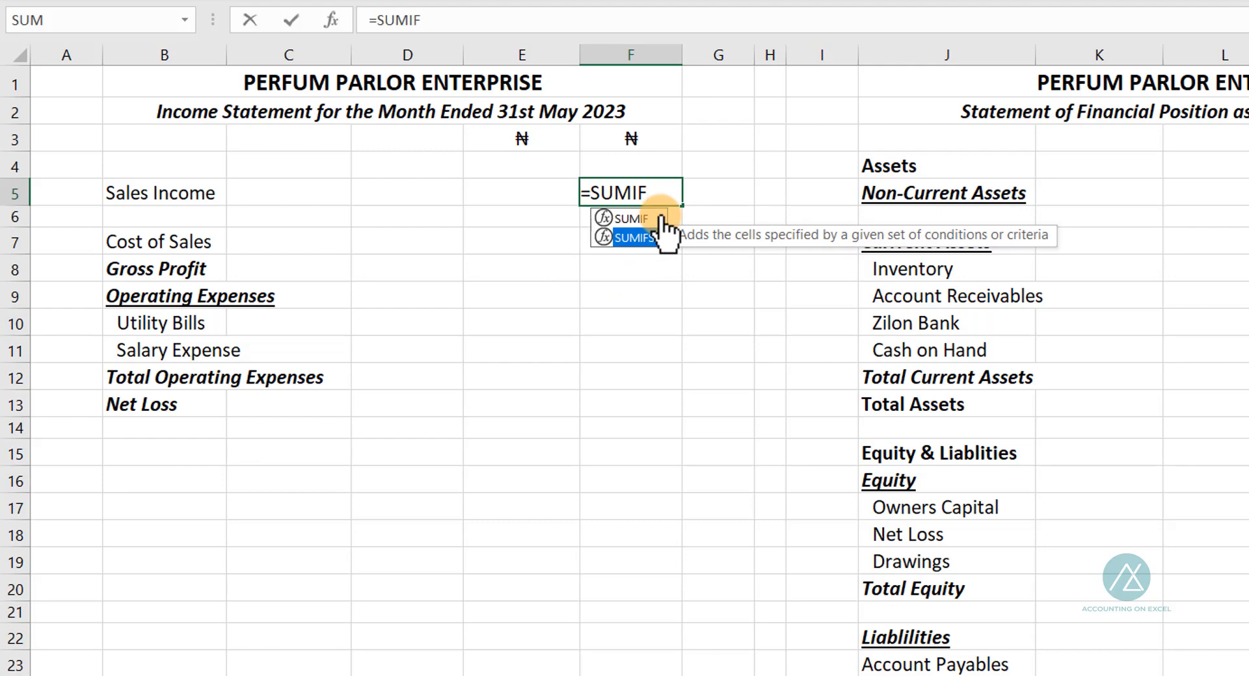
key(Tab)
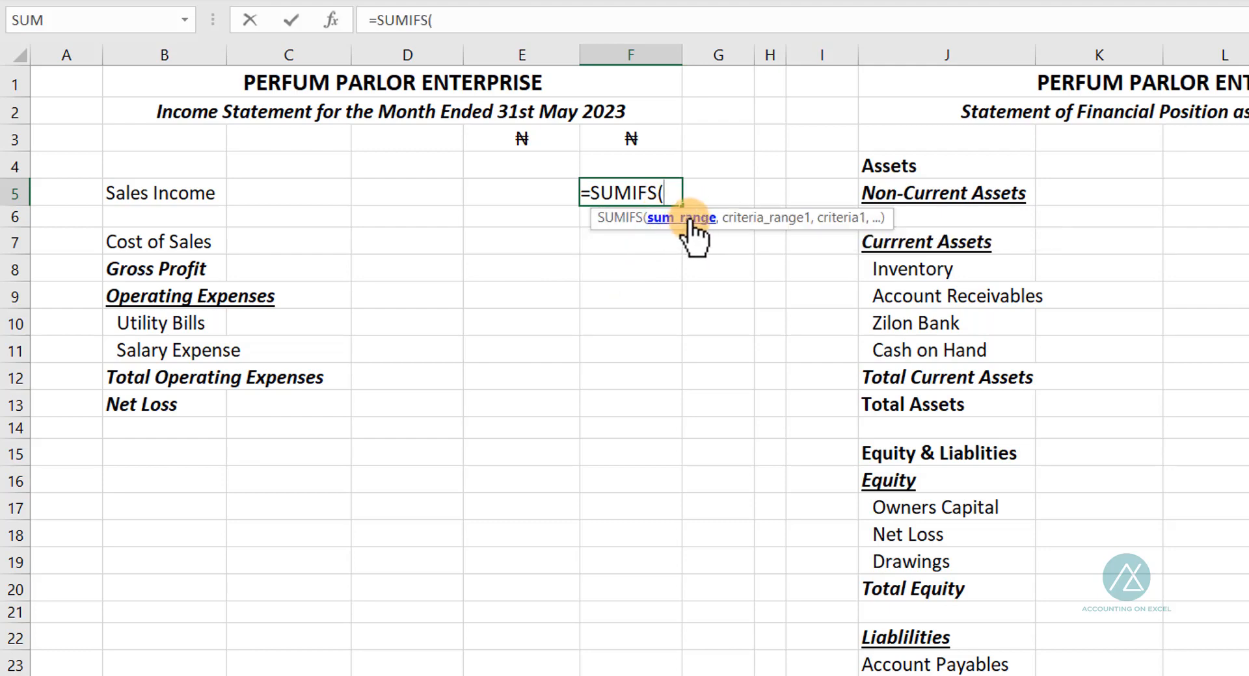
text(co)
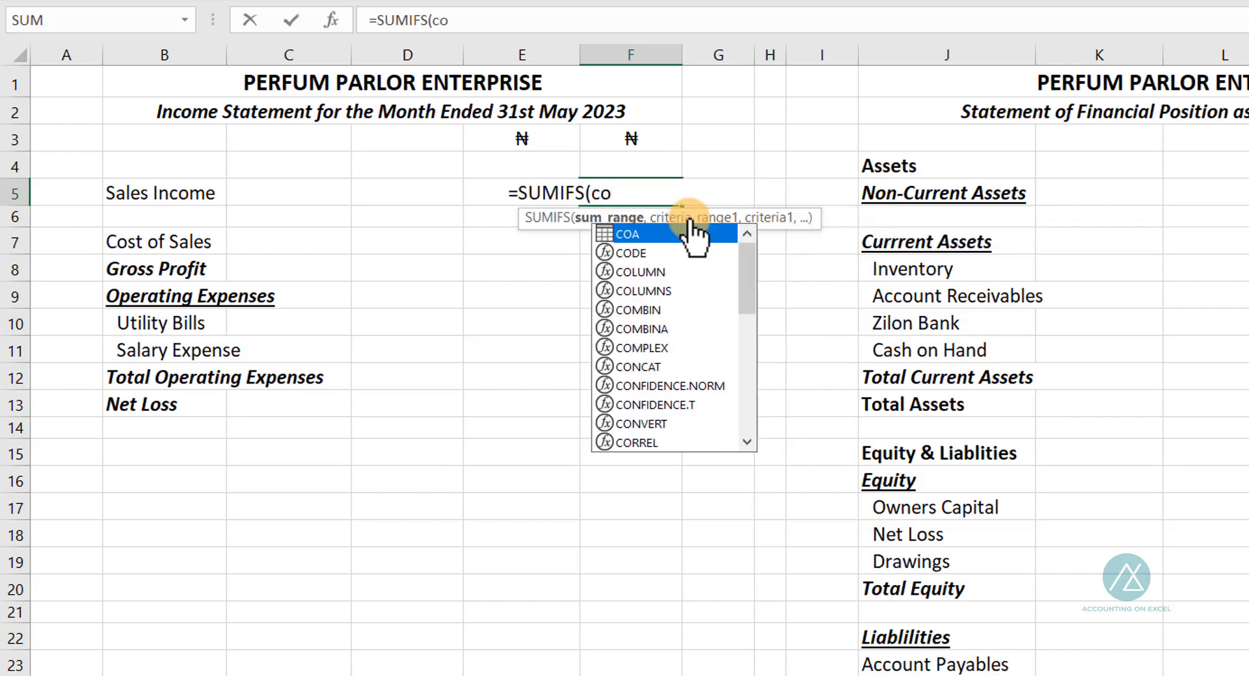
text(a)
key(Tab)
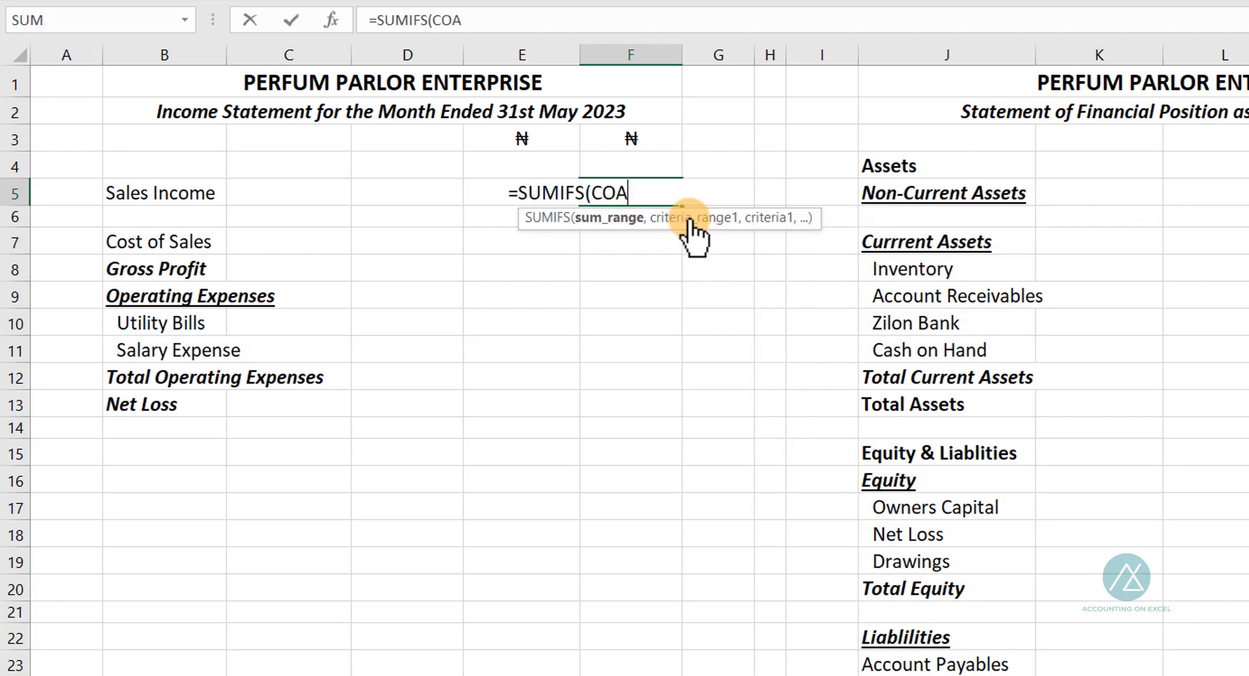
text([)
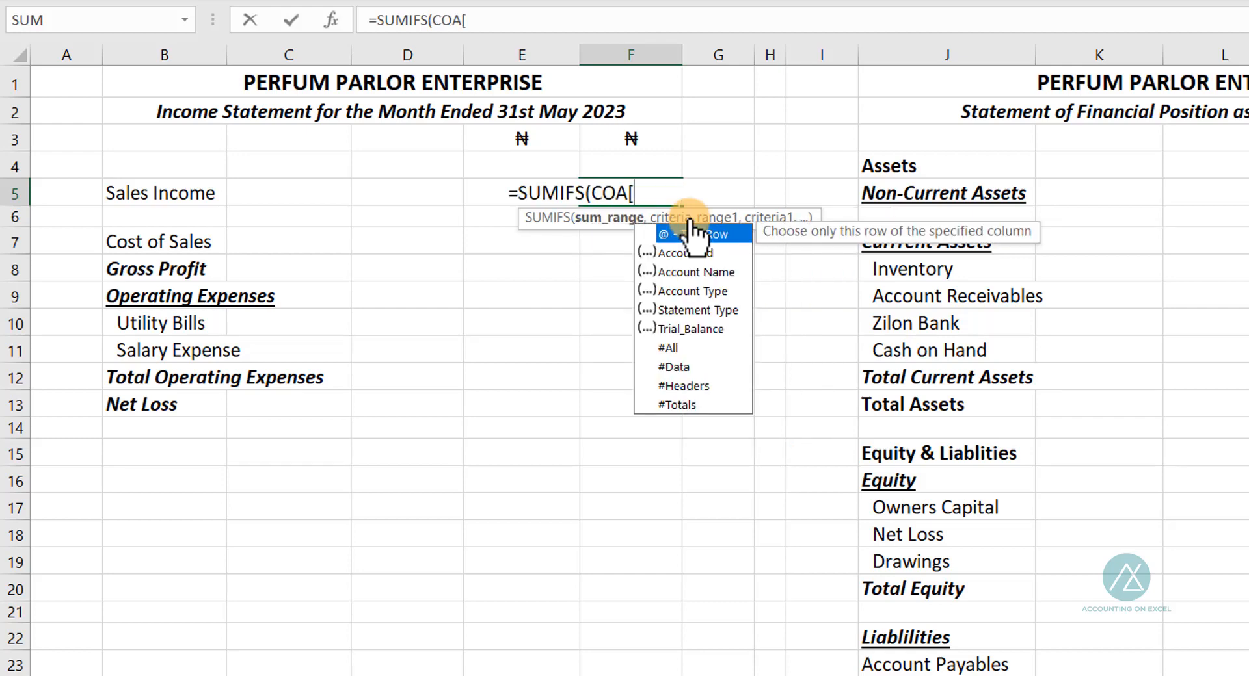
text(t)
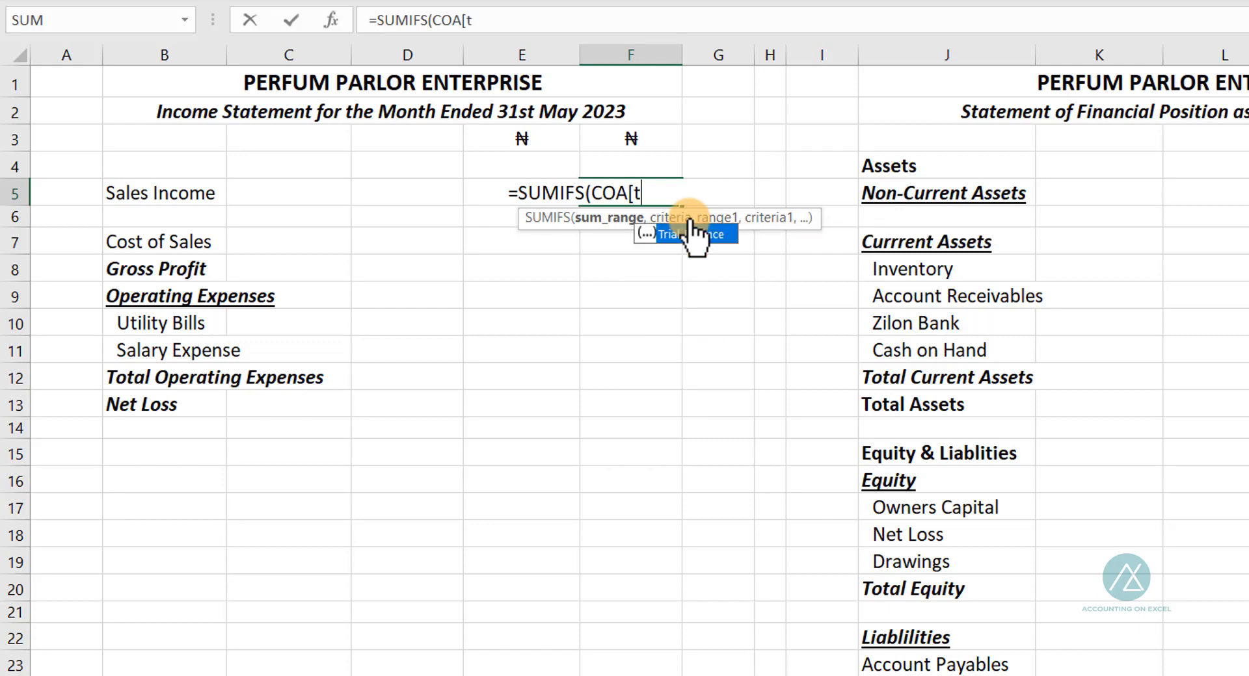
key(Tab)
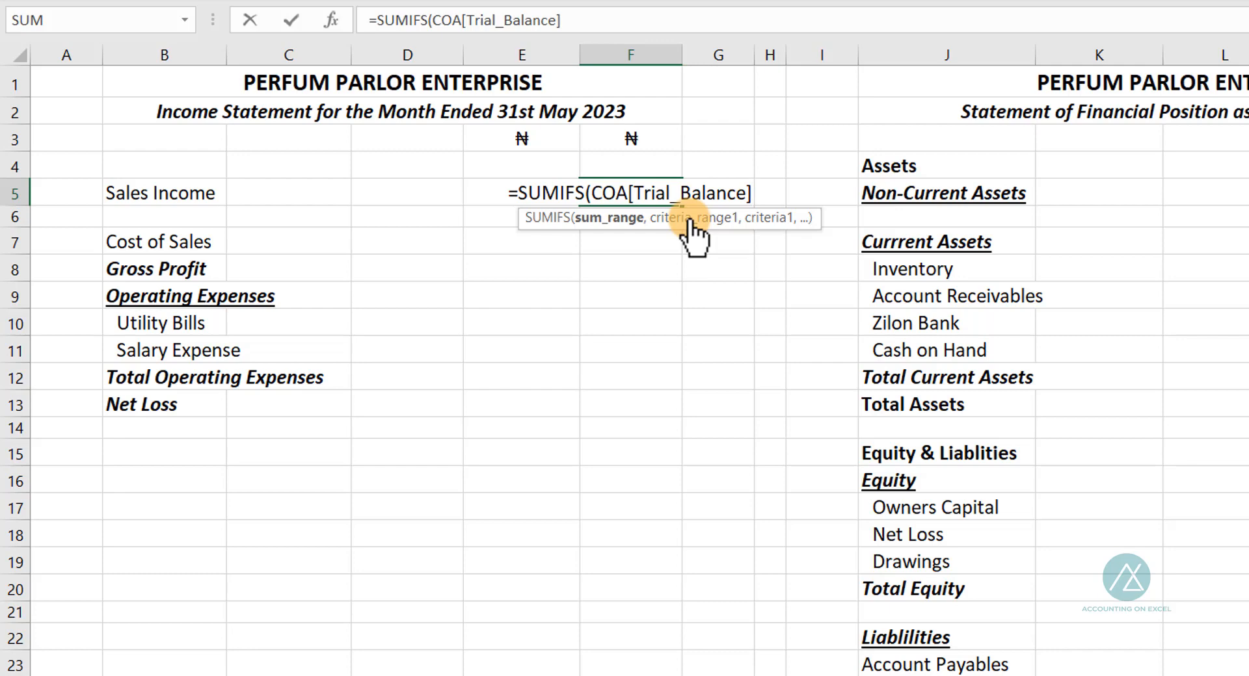
text(,)
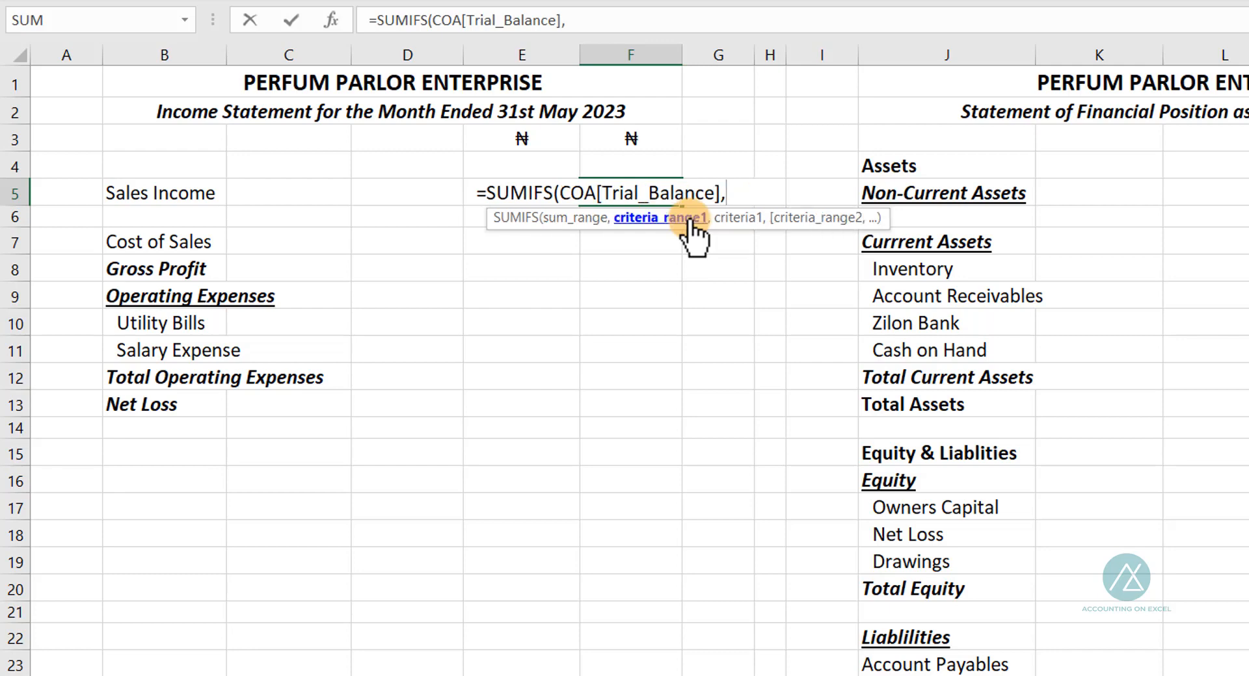
Step: Complete the Sales Income SUMIFS formula with COA[Account Name] as the criteria range and B5 as the criterion
text(coa)
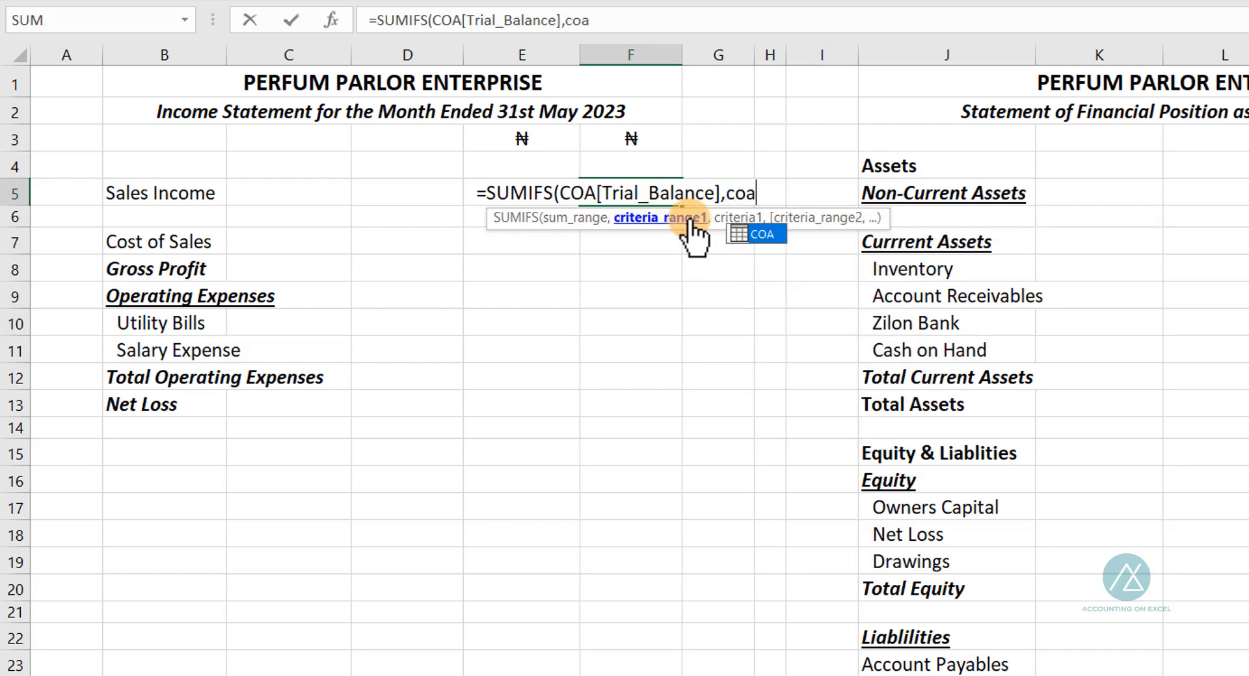
key(Tab)
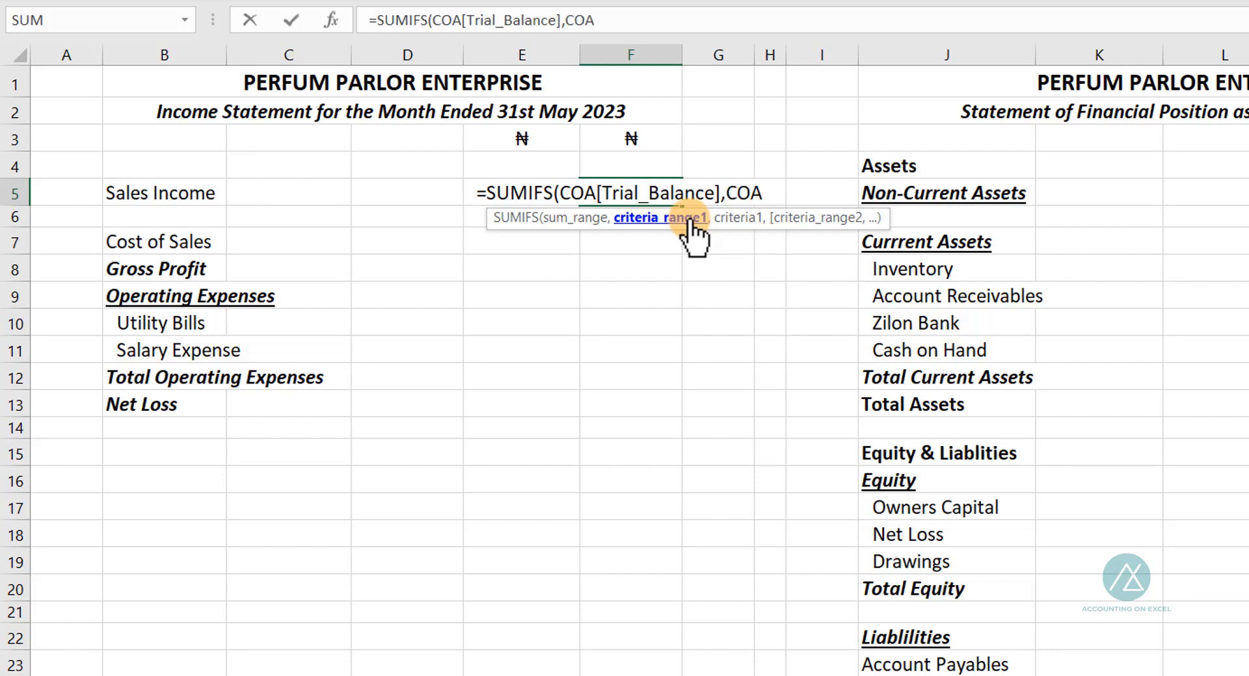
text([)
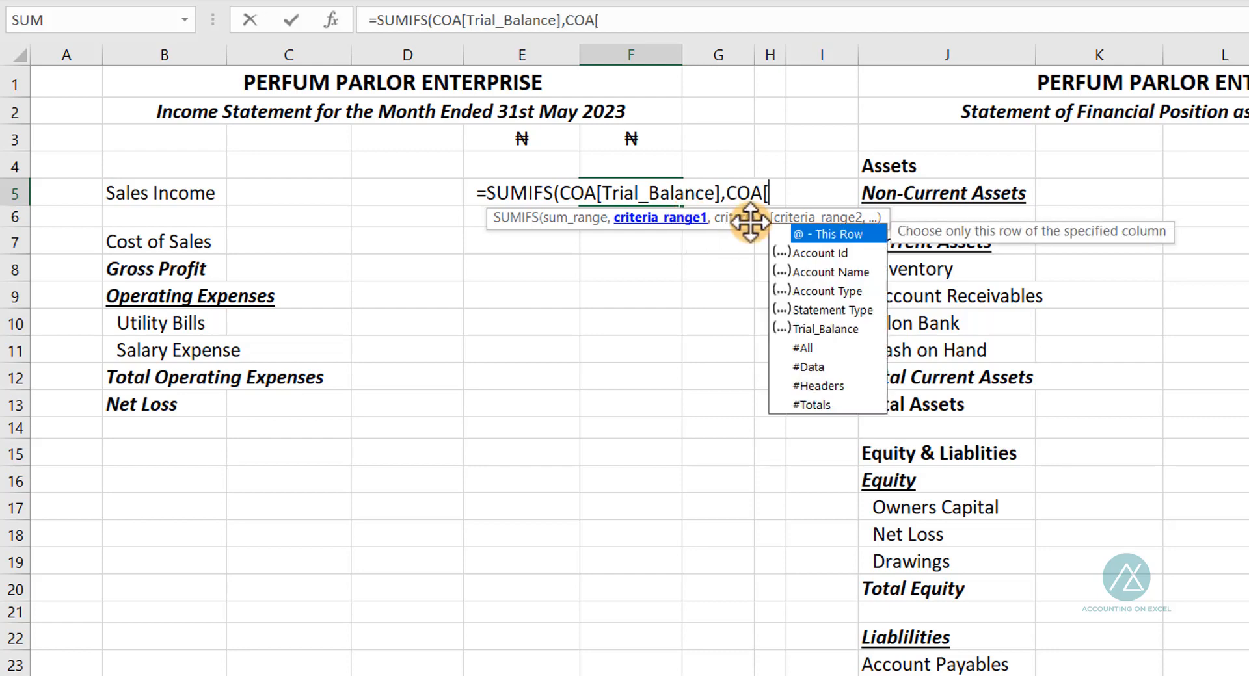
click(844, 272)
double_click(844, 272)
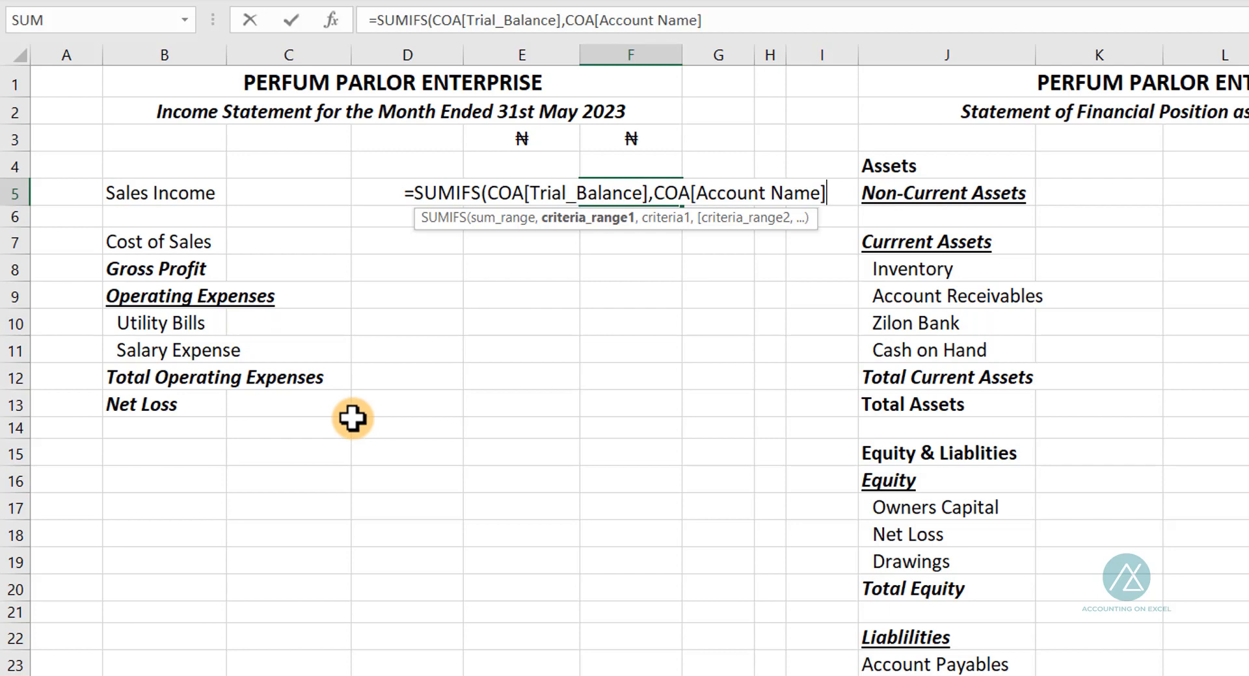
text(,)
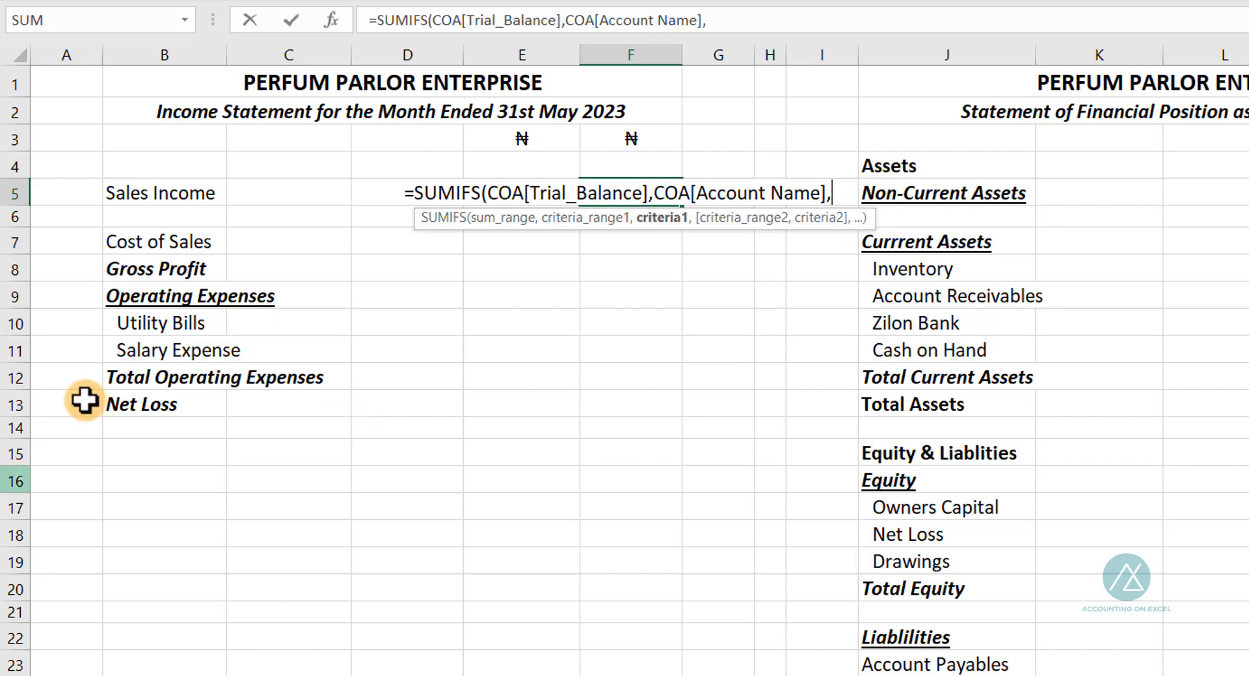
click(171, 191)
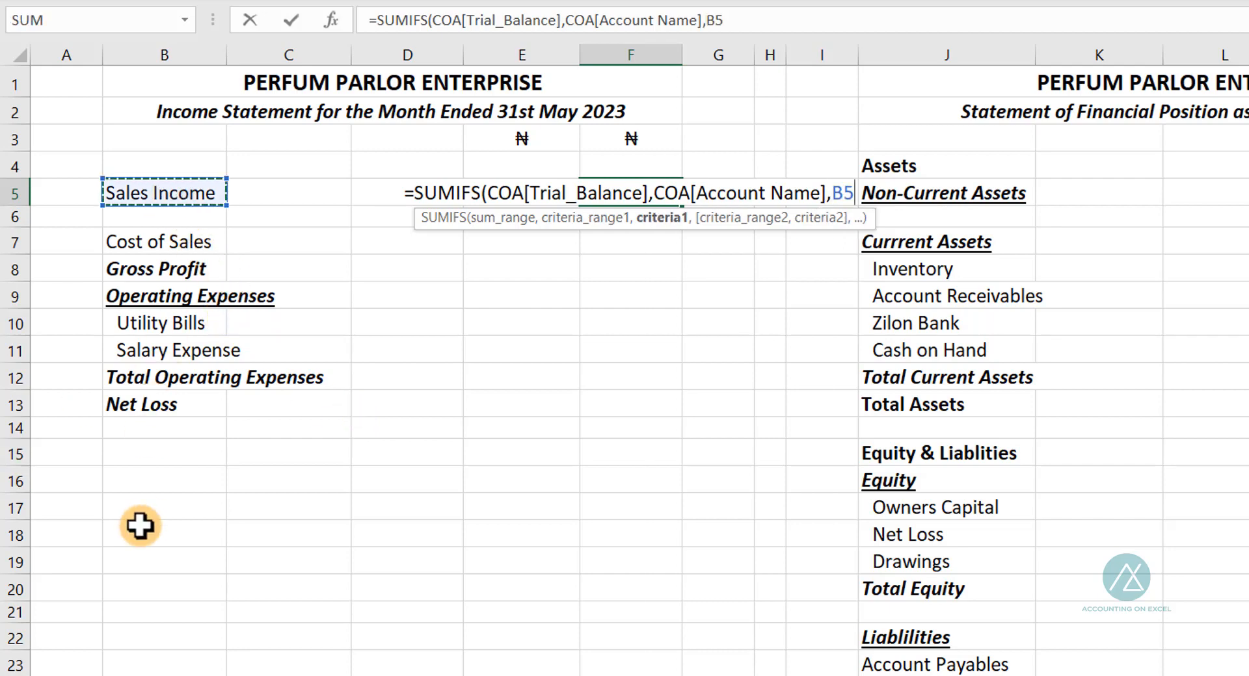
text())
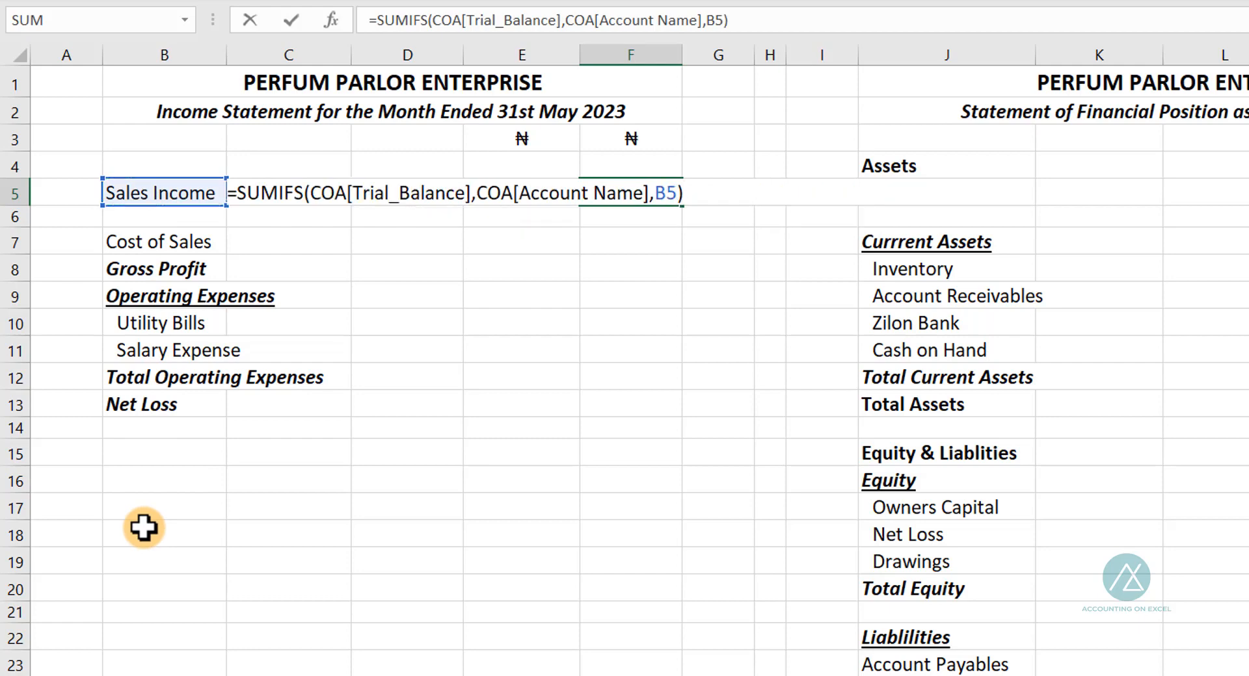
key(Return)
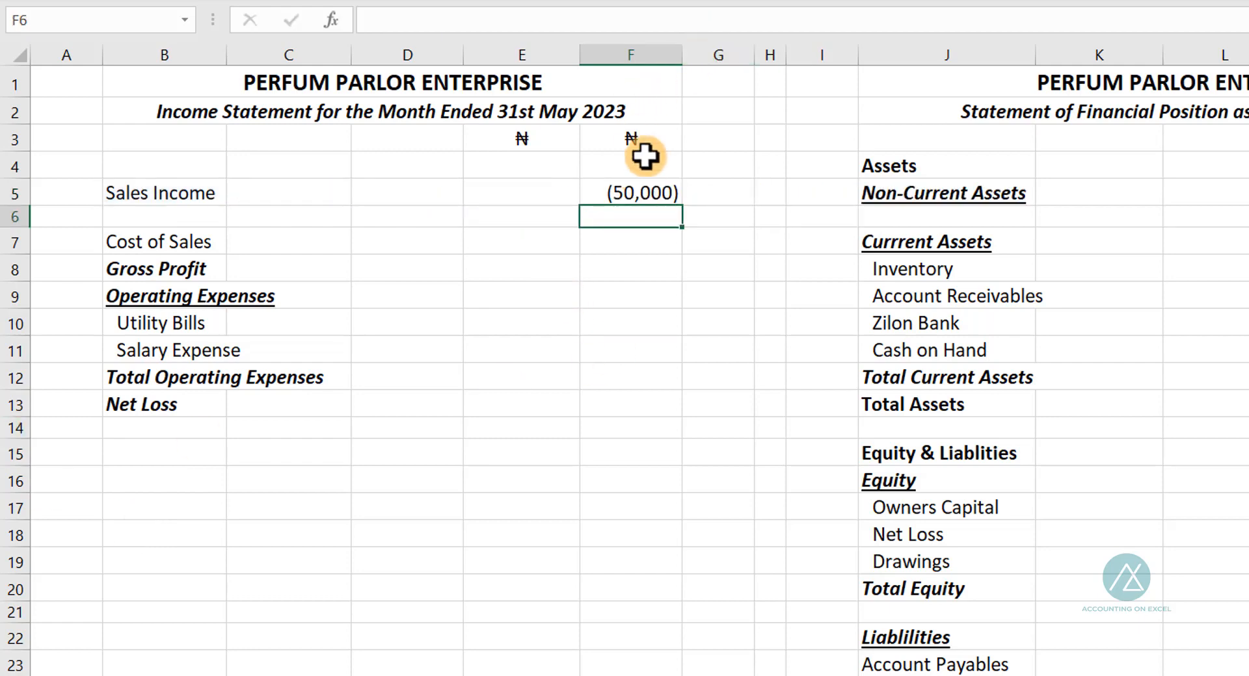
Step: Filter the chart of accounts to Income Statement accounts and check how the Sales Income balance is signed
click(613, 193)
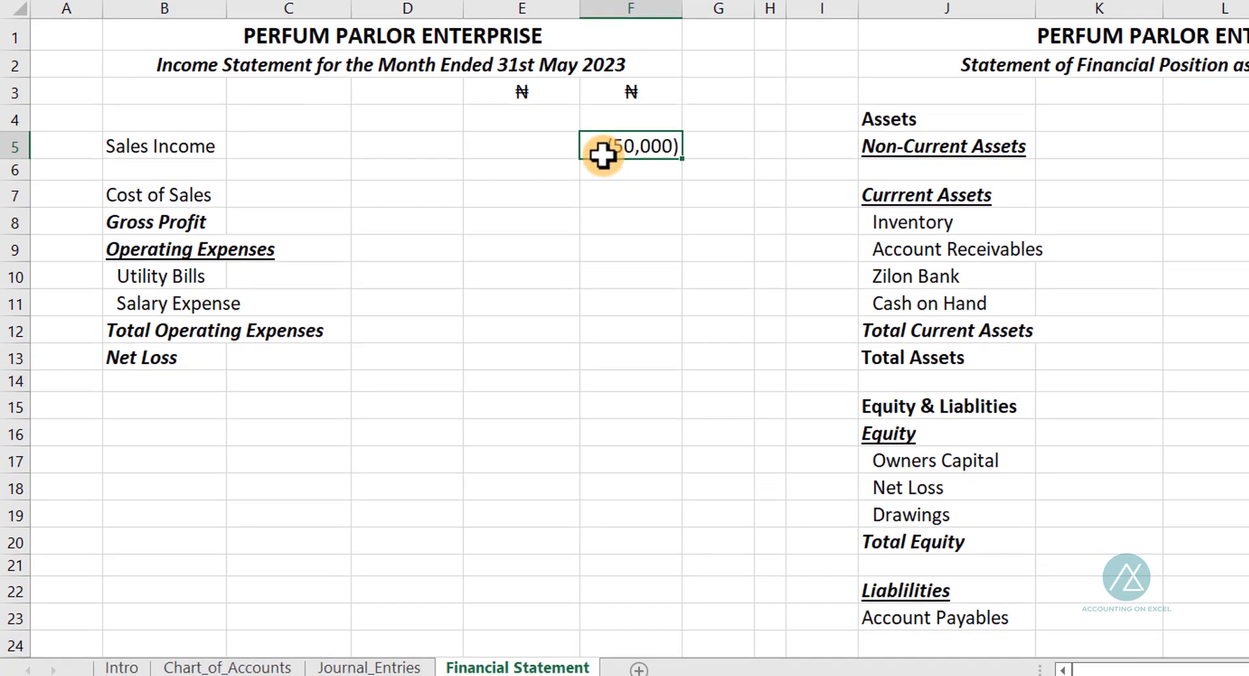
click(247, 663)
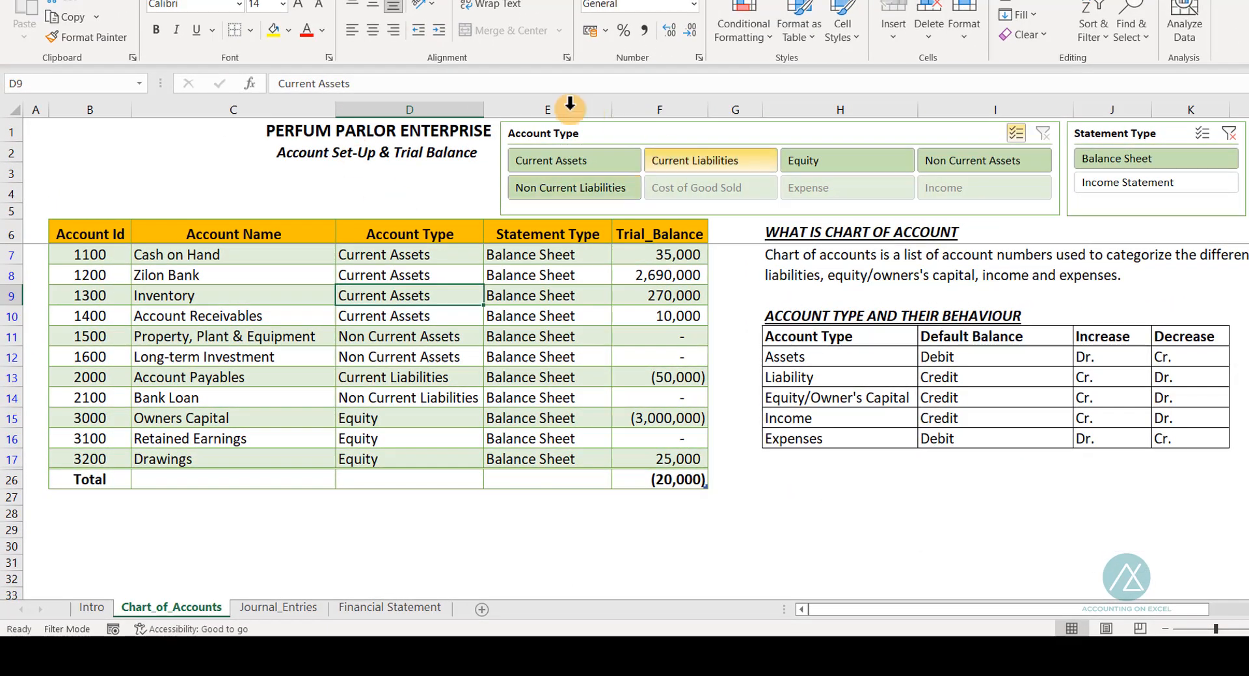
click(1110, 184)
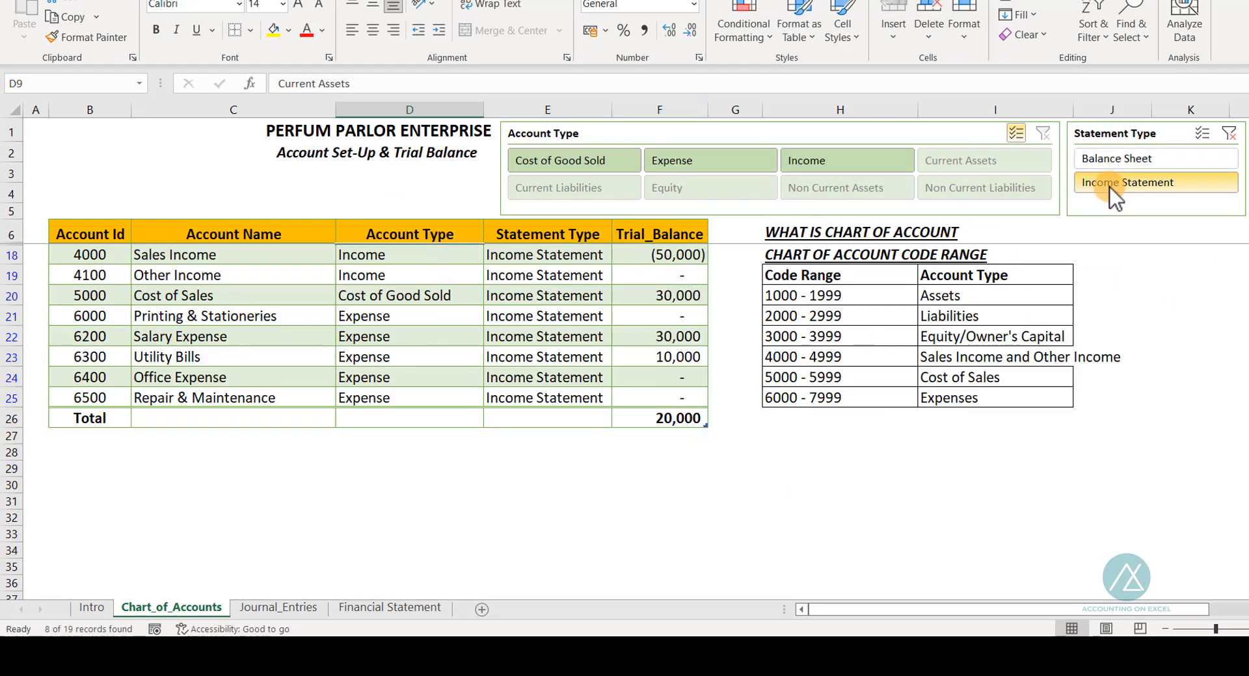
click(807, 164)
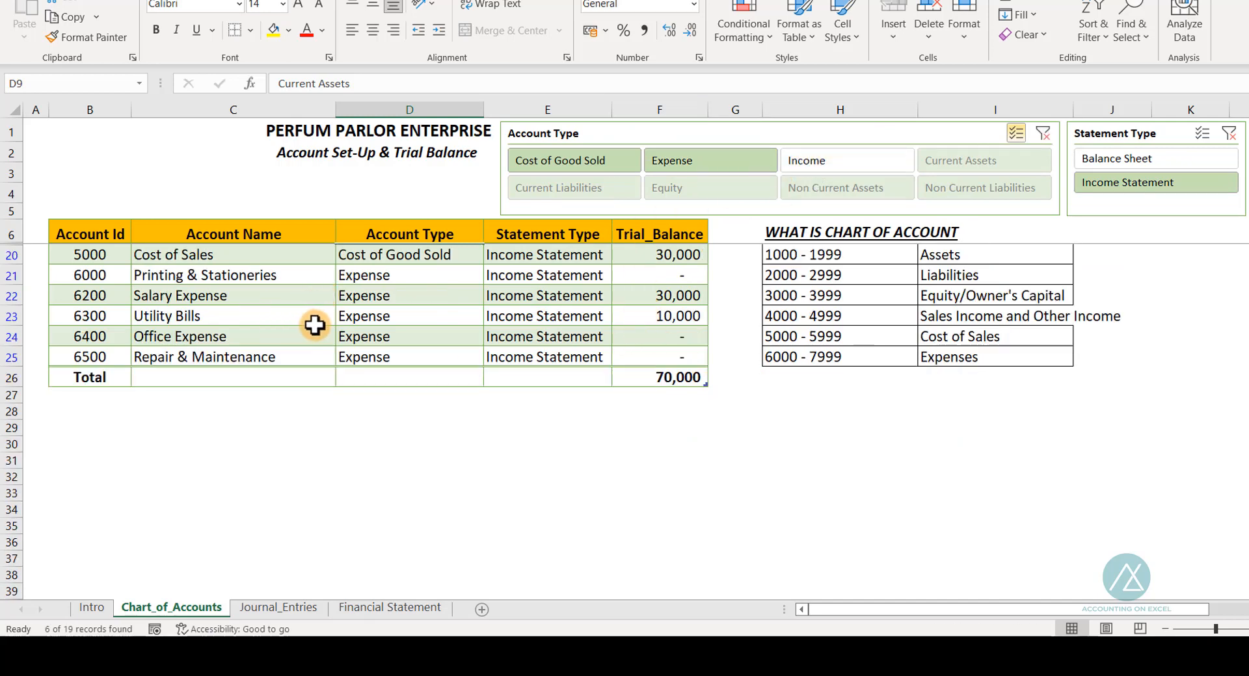
click(883, 163)
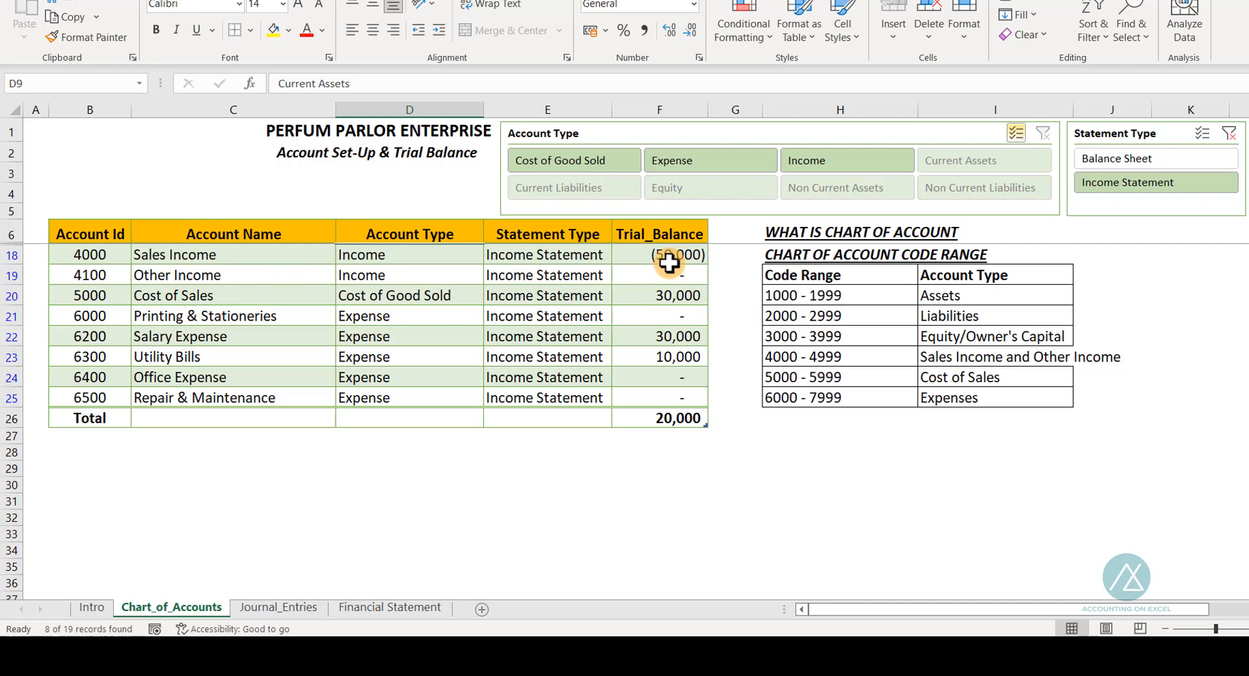
Step: Reverse the sign of the Sales Income formula in F5 of the Financial Statement sheet by putting a minus before SUMIFS
click(416, 608)
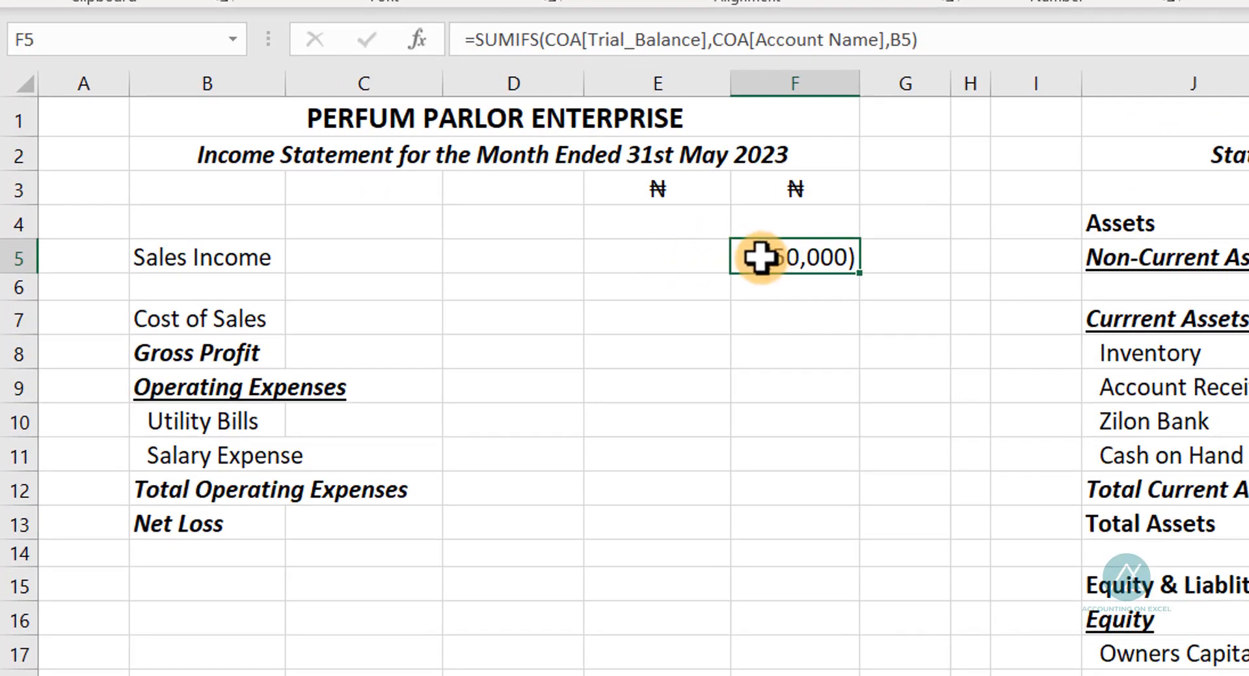
double_click(759, 258)
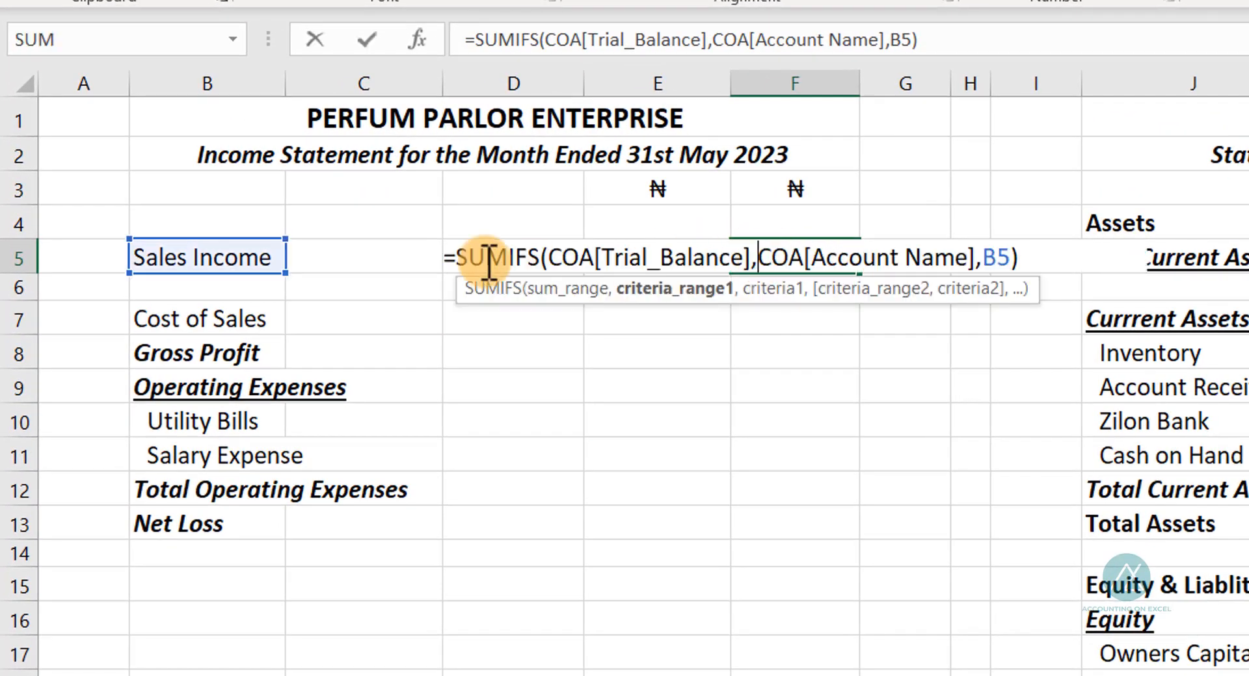
click(455, 258)
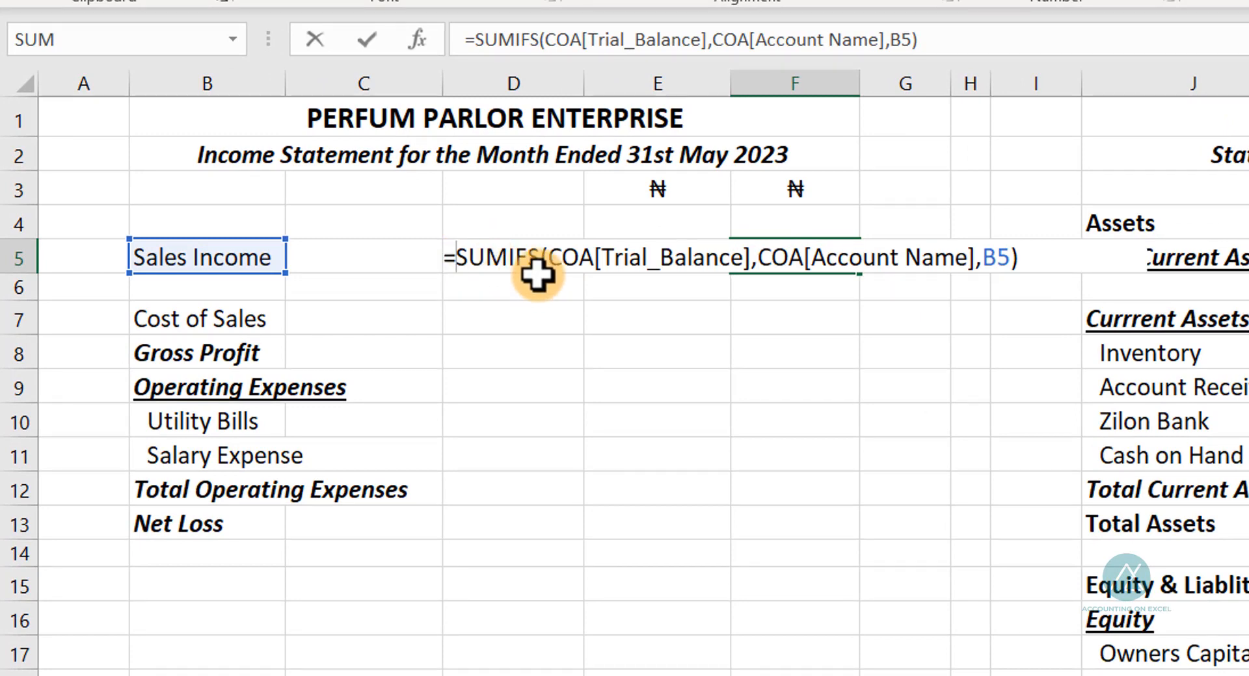
text(-)
key(Return)
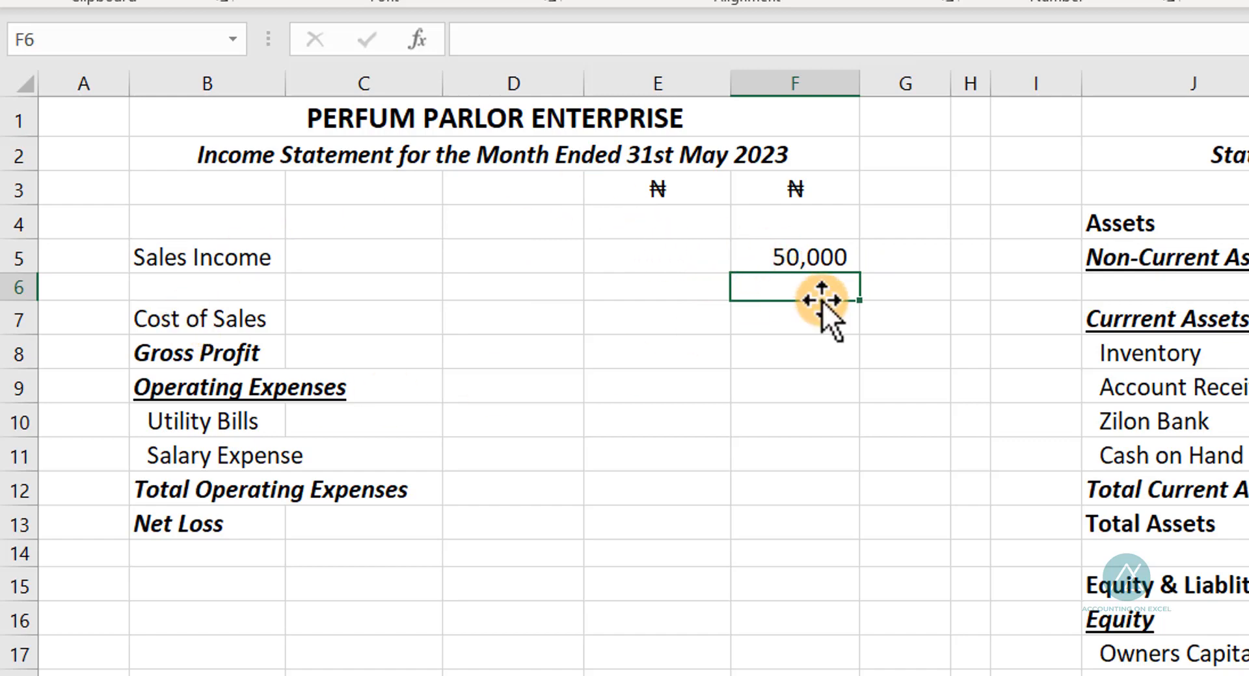
Step: Copy the Sales Income formula to Cost of Sales in F7 and remove the minus sign before SUMIFS
click(828, 255)
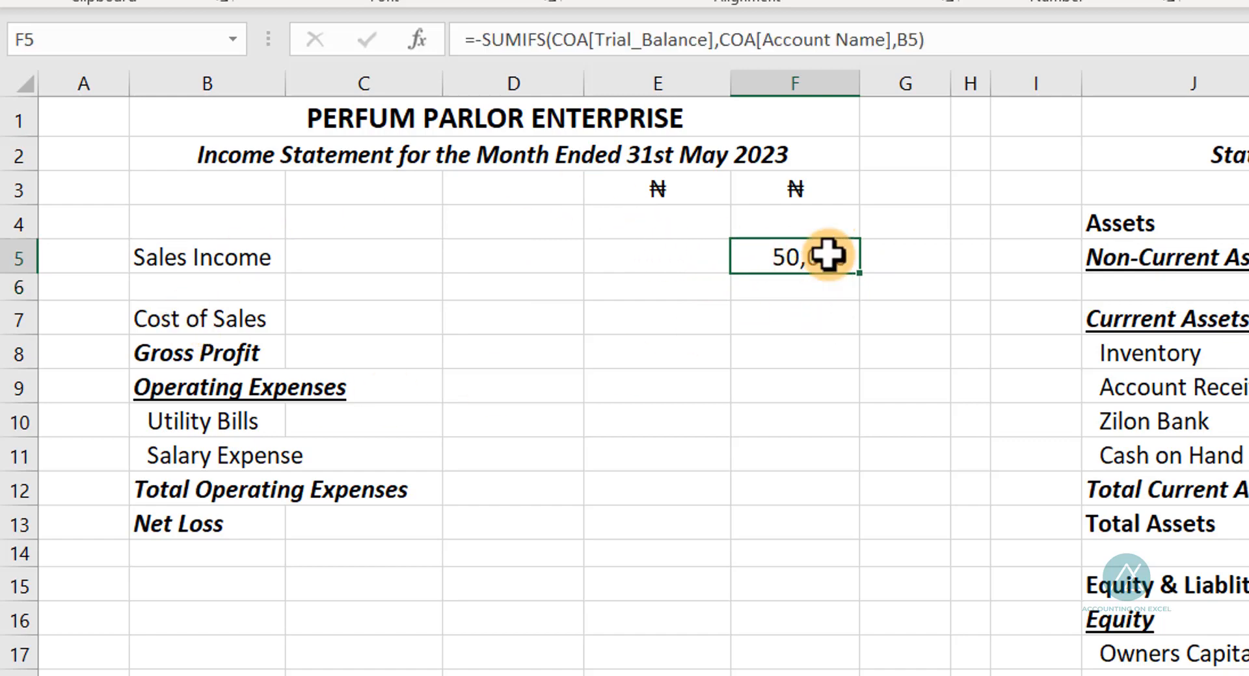
click(787, 315)
text(=-SUMIFS(COA[Trial_Balance],COA[Account Name],B7))
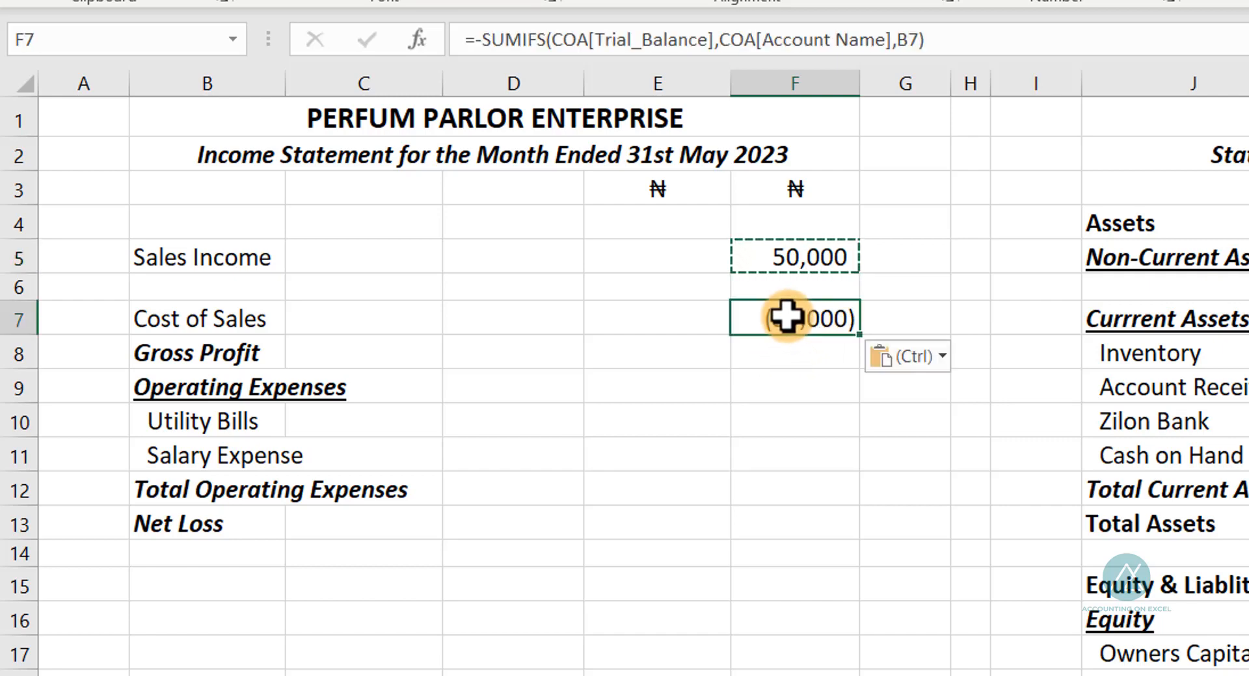
key(Escape)
double_click(769, 319)
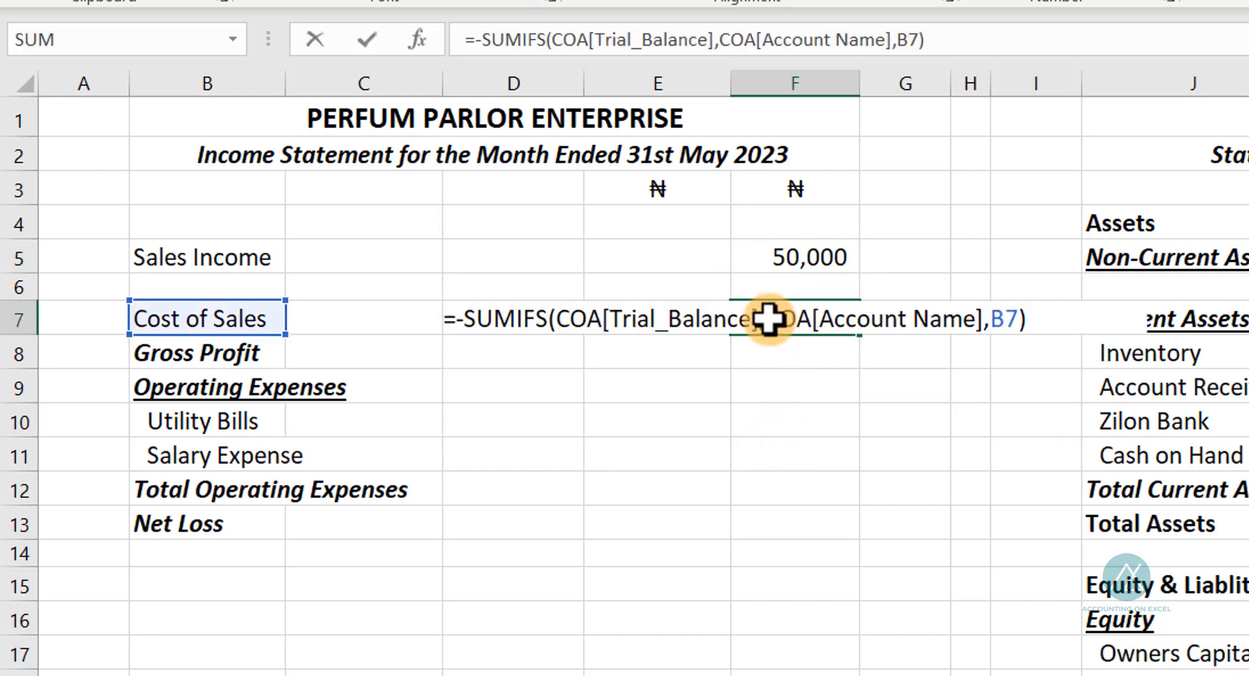
click(468, 319)
key(BackSpace)
key(Return)
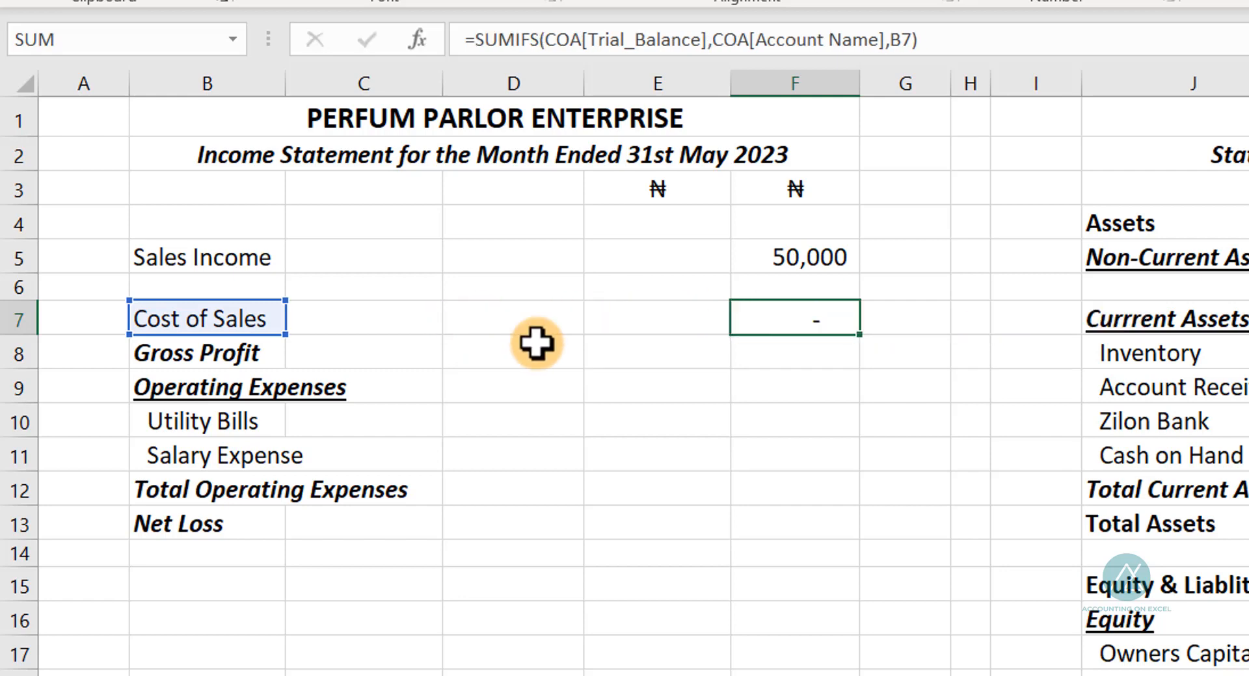
Step: Copy the Cost of Sales SUMIFS formula from F7 to the Utility Bills and Salary Expense cells F10:F11
click(770, 316)
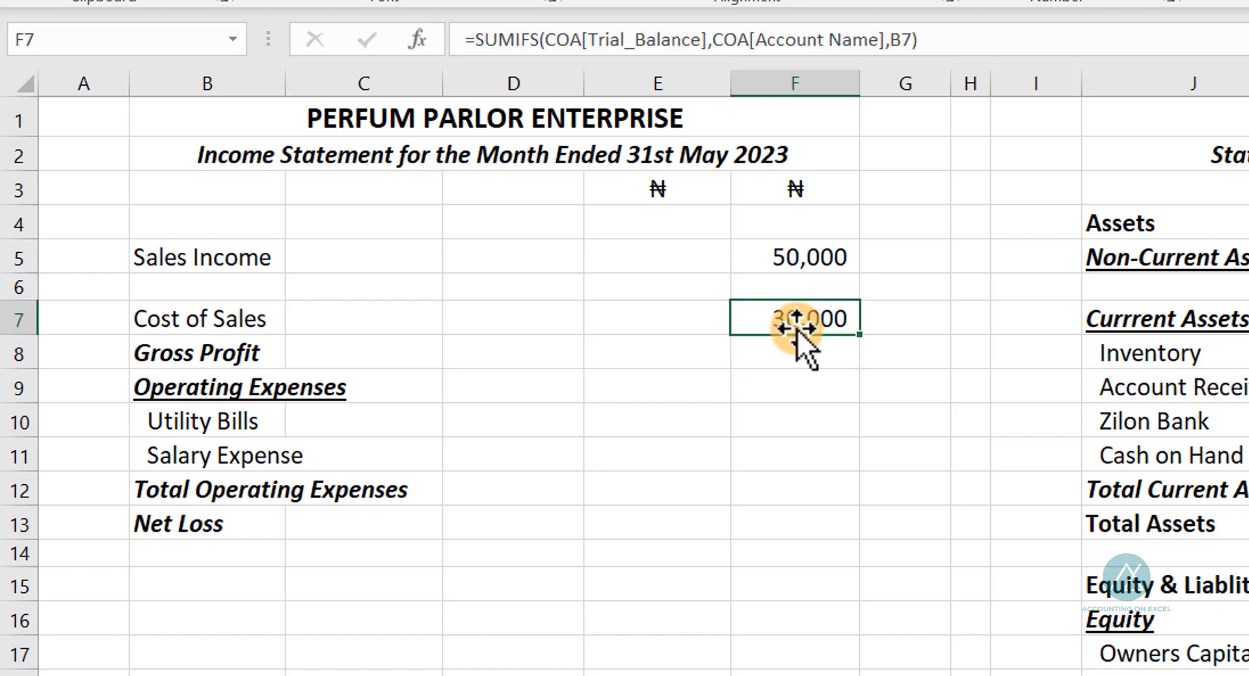
key(ctrl+c)
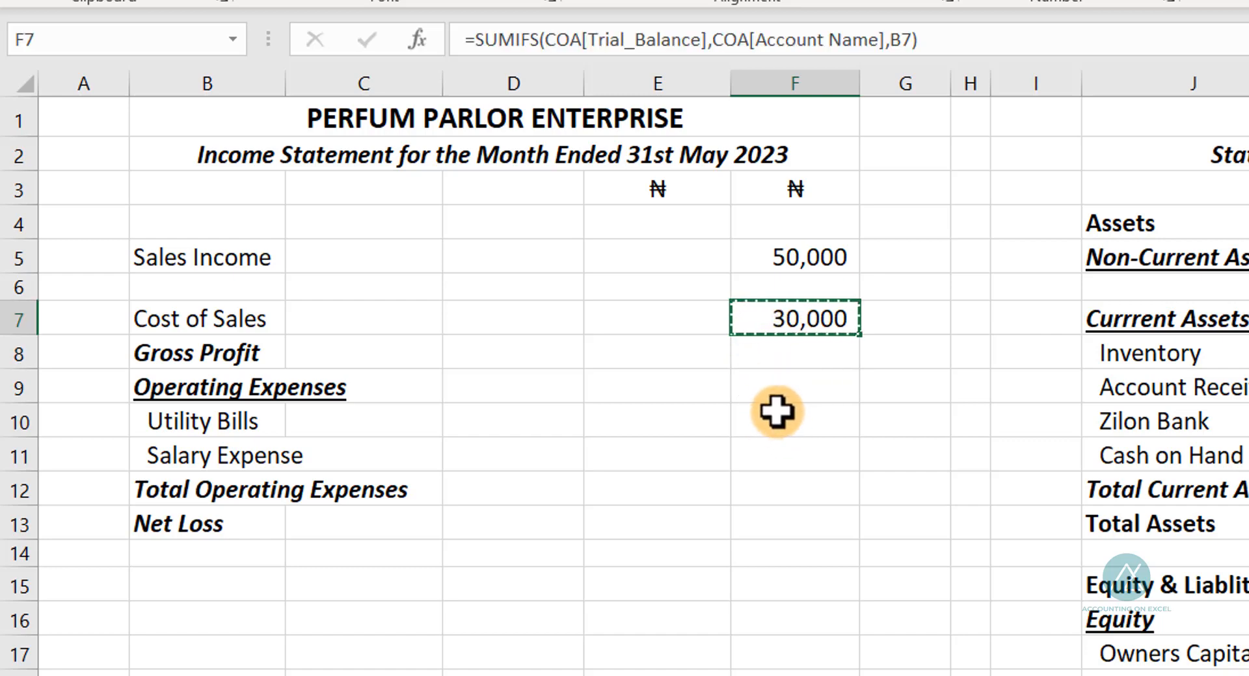
drag(781, 419, 791, 454)
key(ctrl+v)
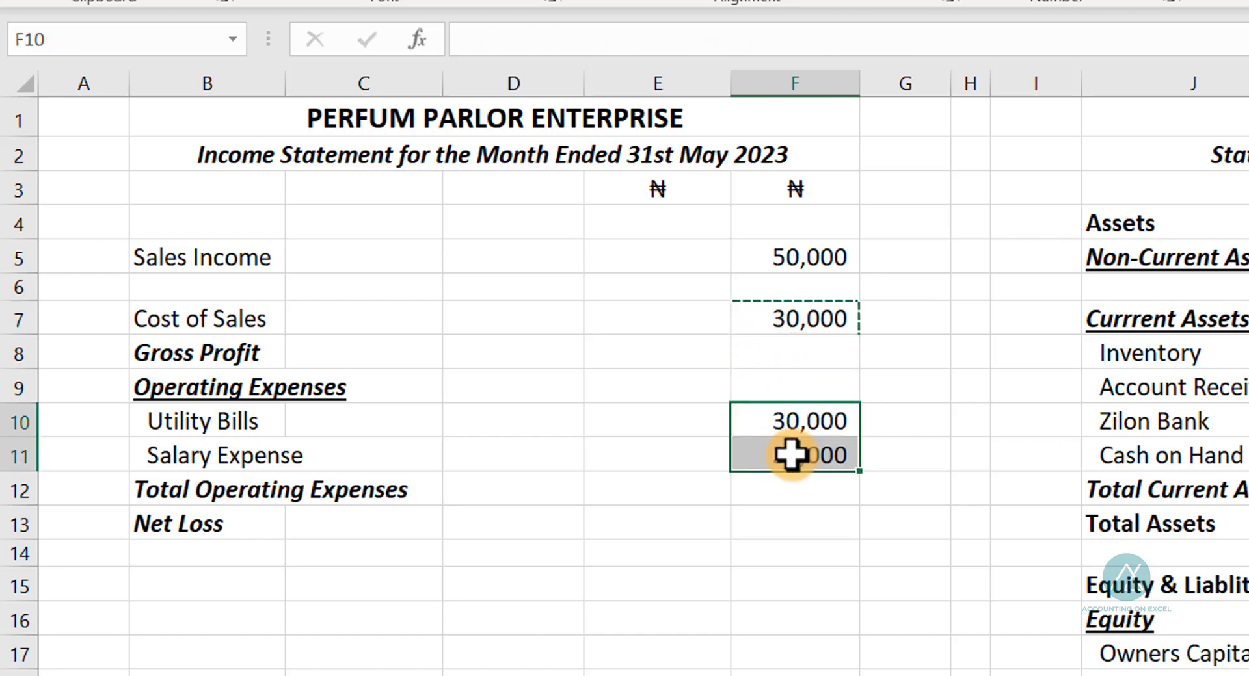
key(Escape)
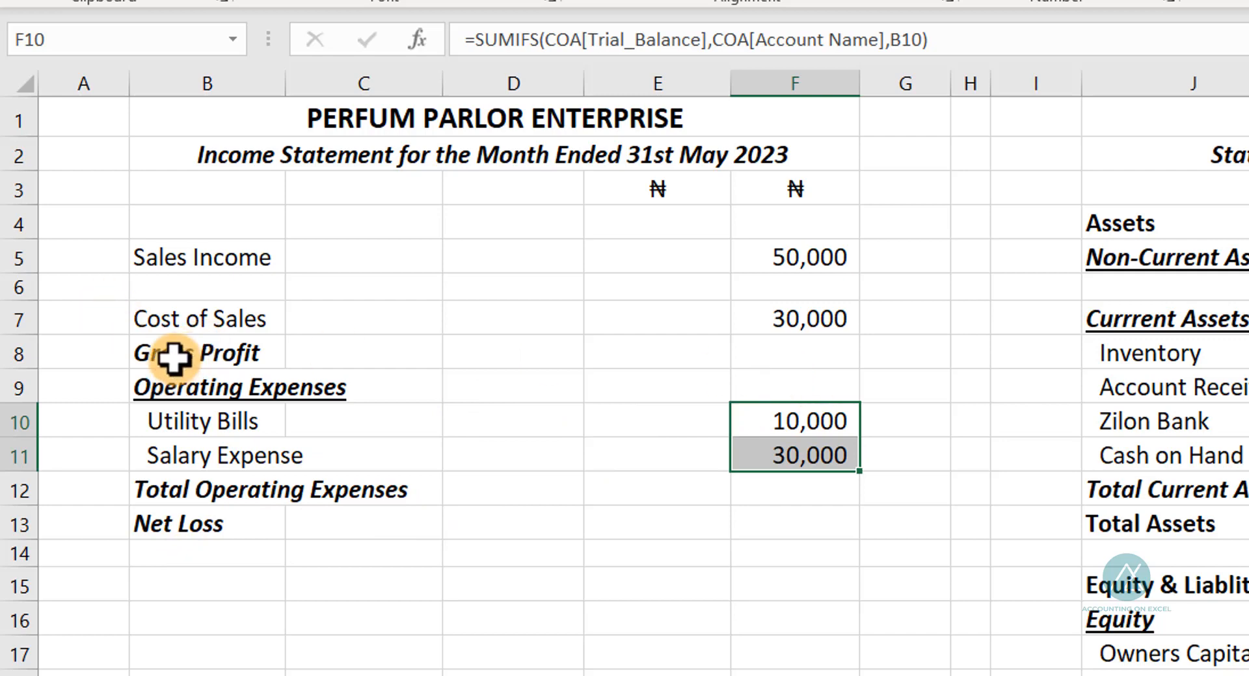
Step: Calculate Gross Profit in F8 as Sales Income minus Cost of Sales with =F5-F7
click(798, 356)
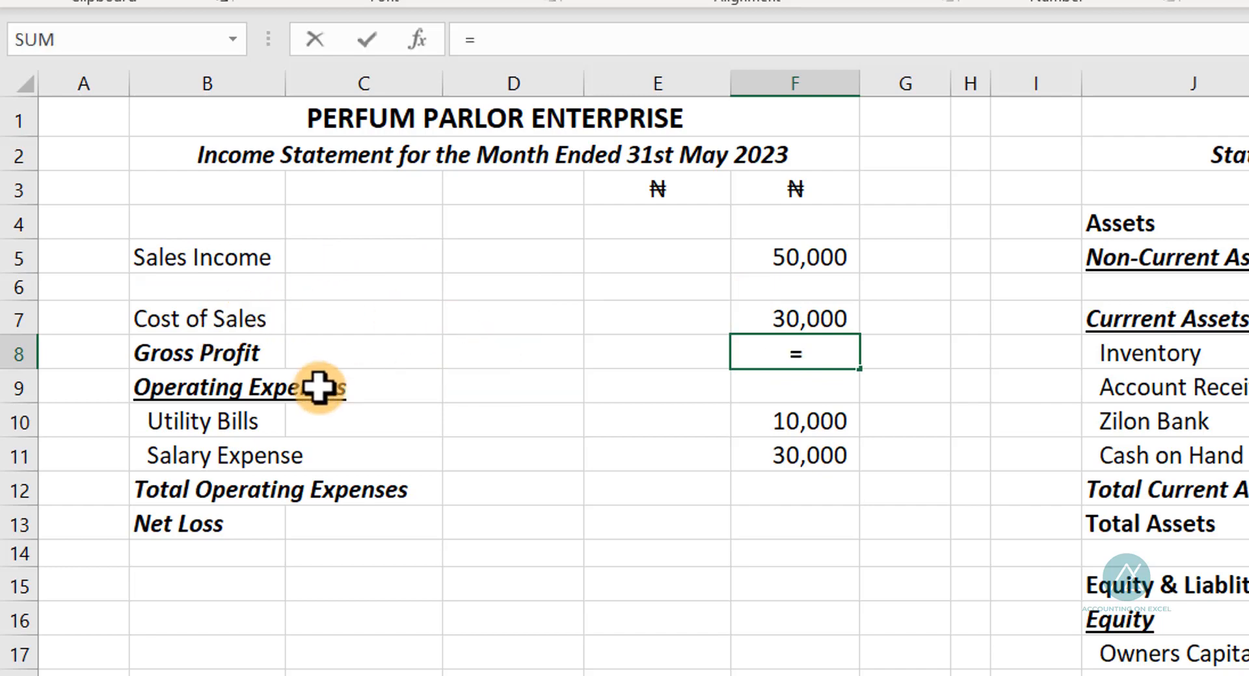
text(=)
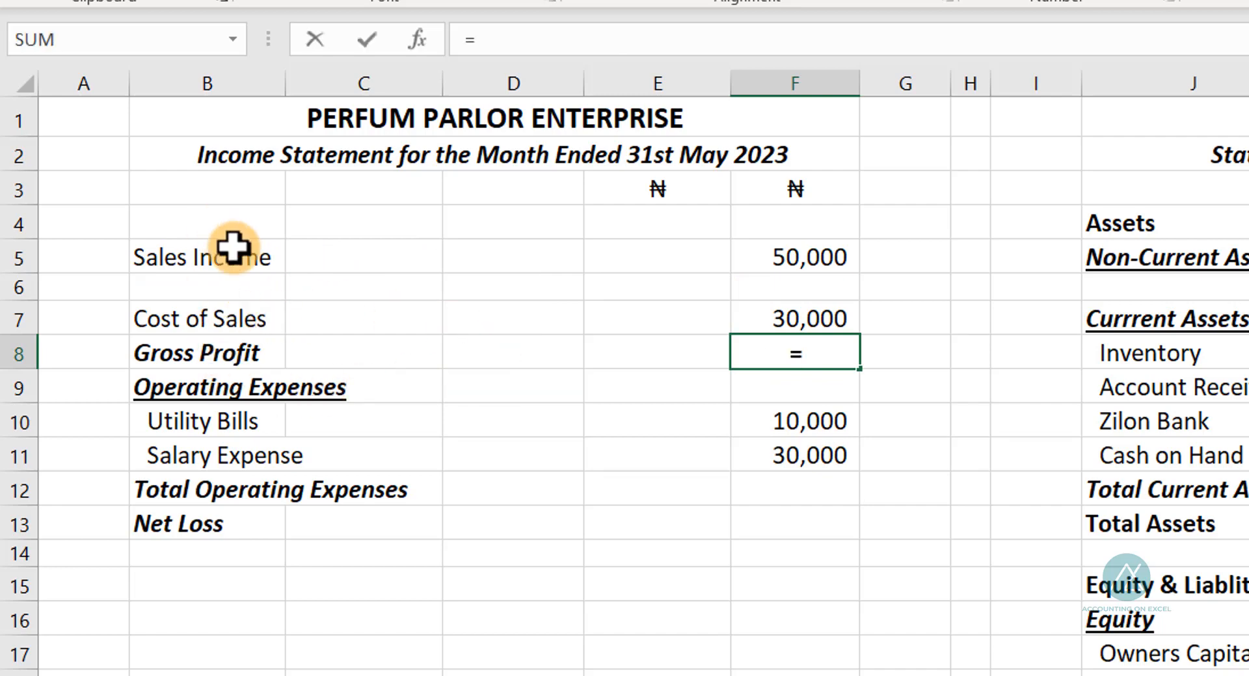
click(786, 256)
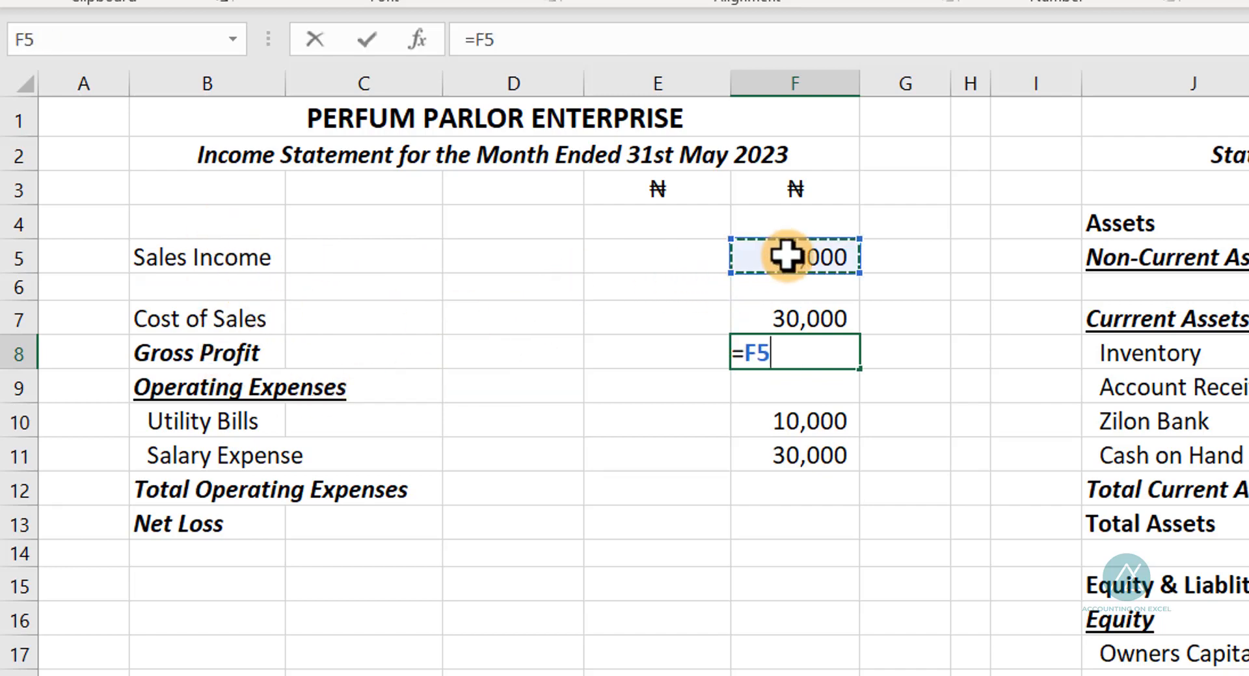
click(812, 318)
key(Return)
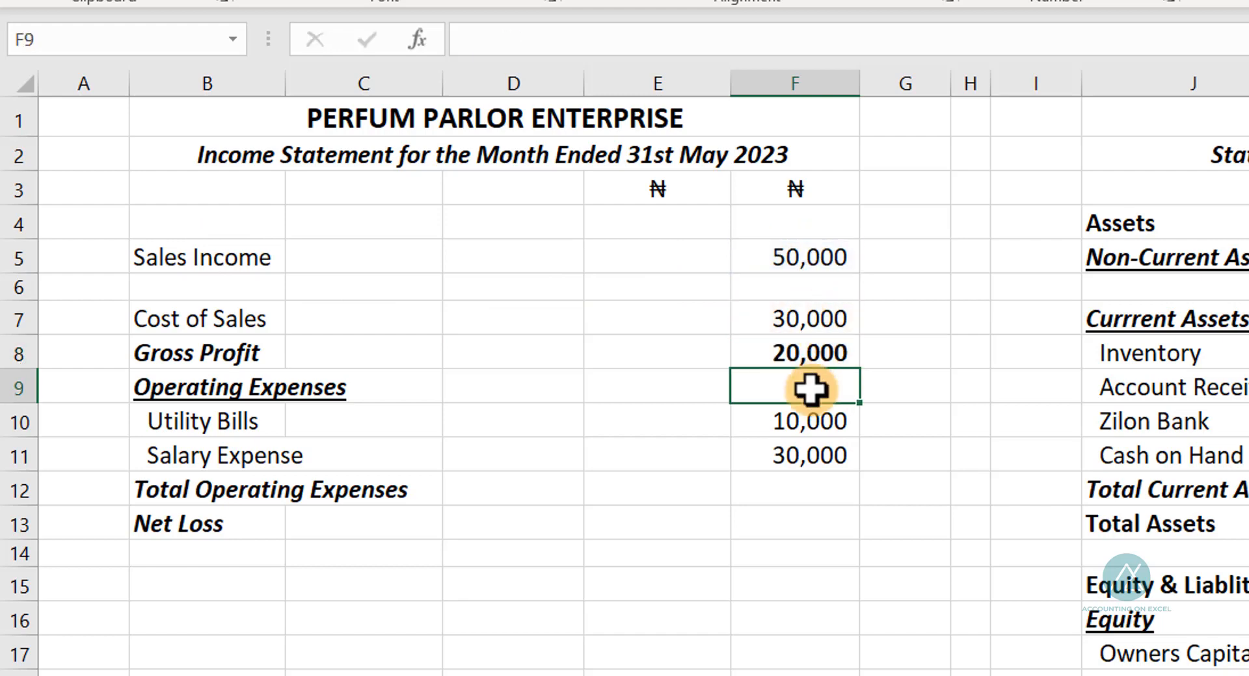
Step: Add a top border to the Gross Profit amount in F8
click(806, 356)
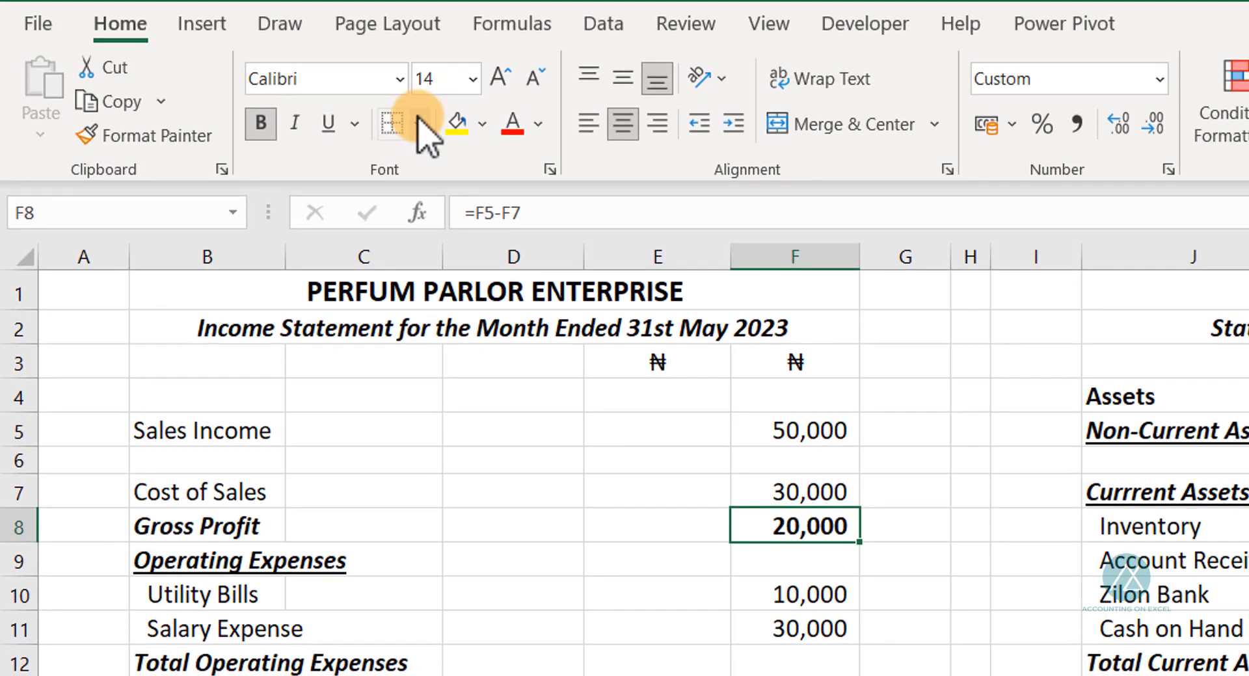
click(419, 123)
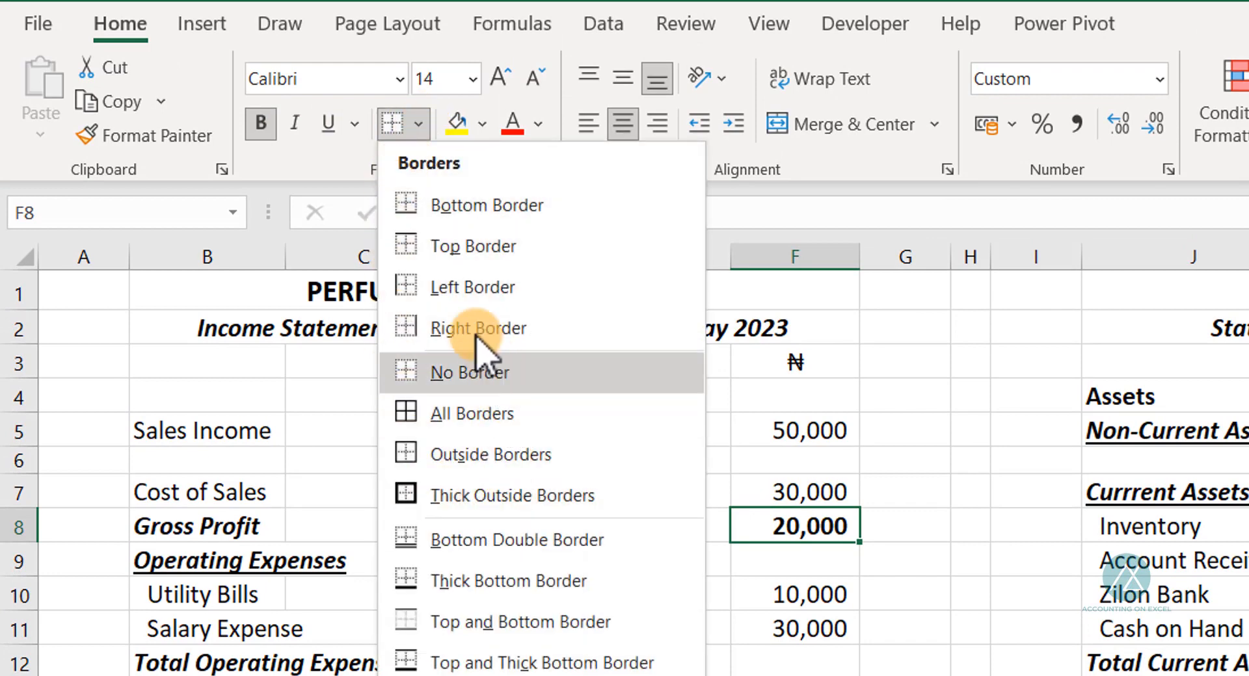
click(454, 253)
click(755, 579)
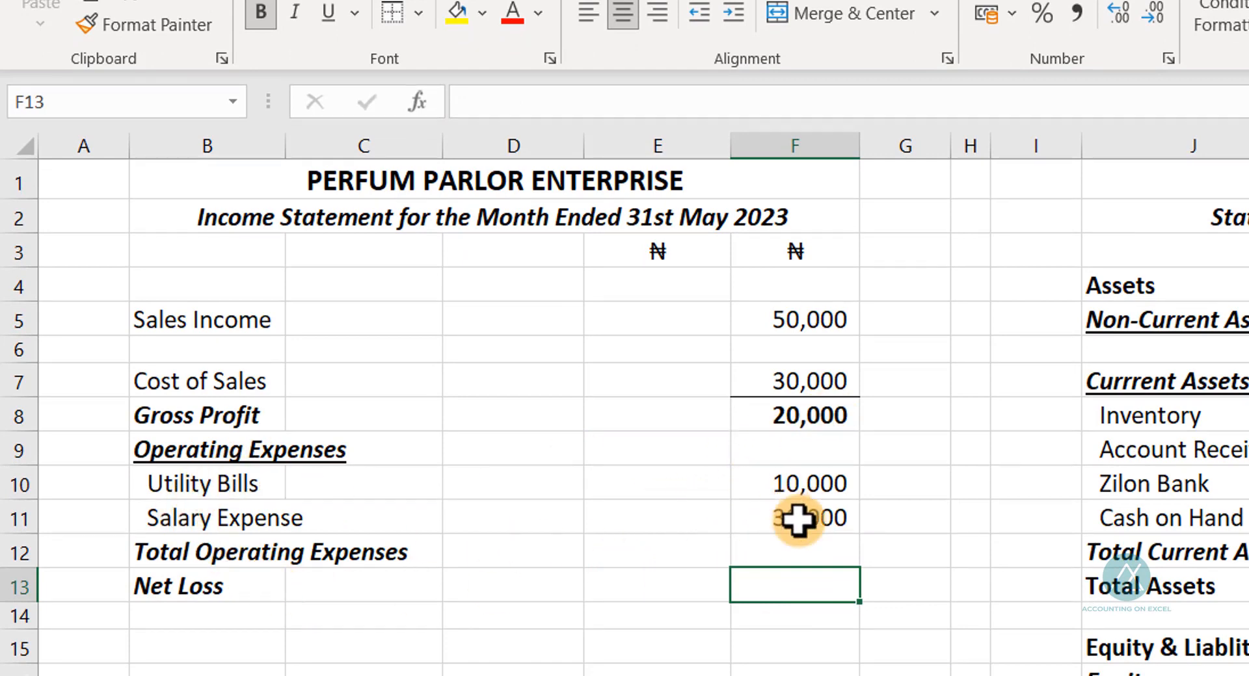
Step: Total the operating expenses in F12 with a SUM of F10:F11 and add a top border to the total
click(777, 552)
text(=sum)
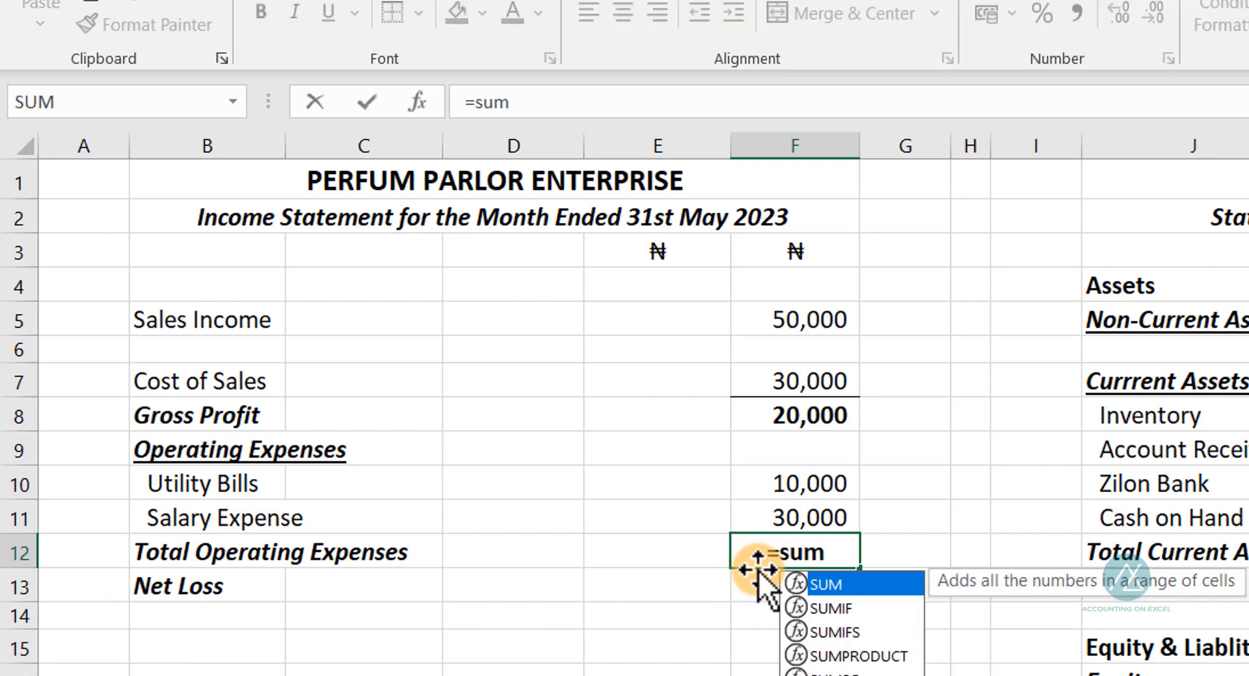
key(Tab)
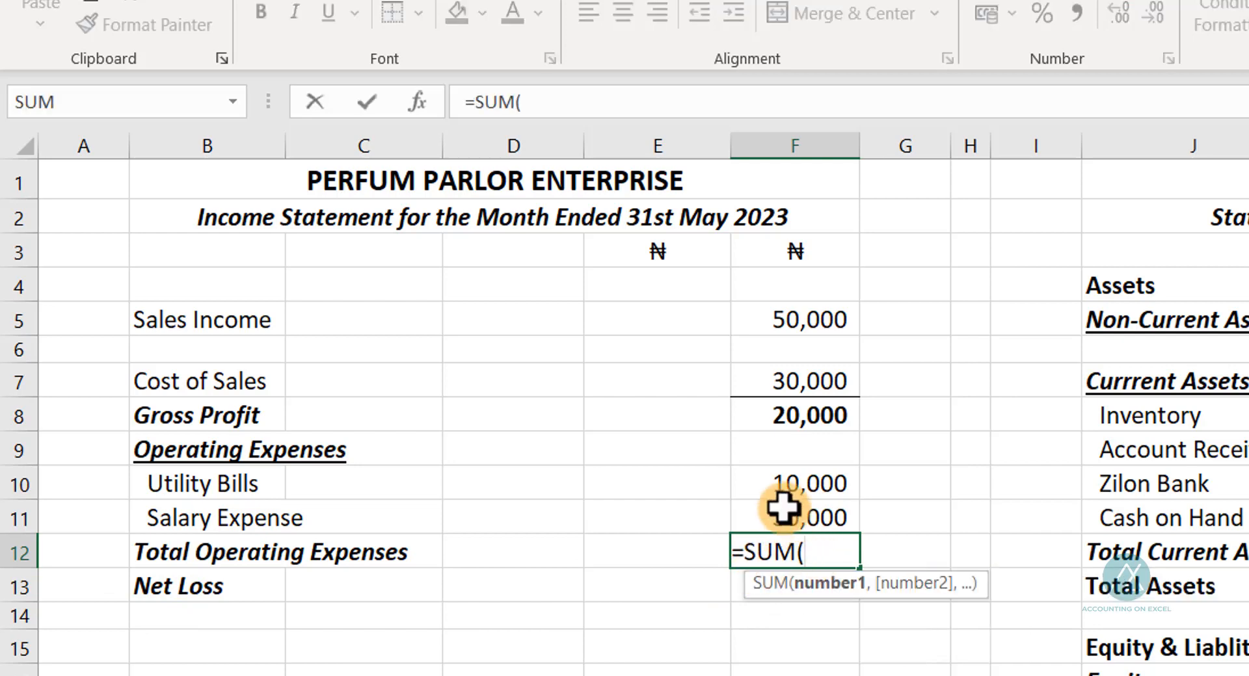
drag(789, 487, 792, 534)
key(Return)
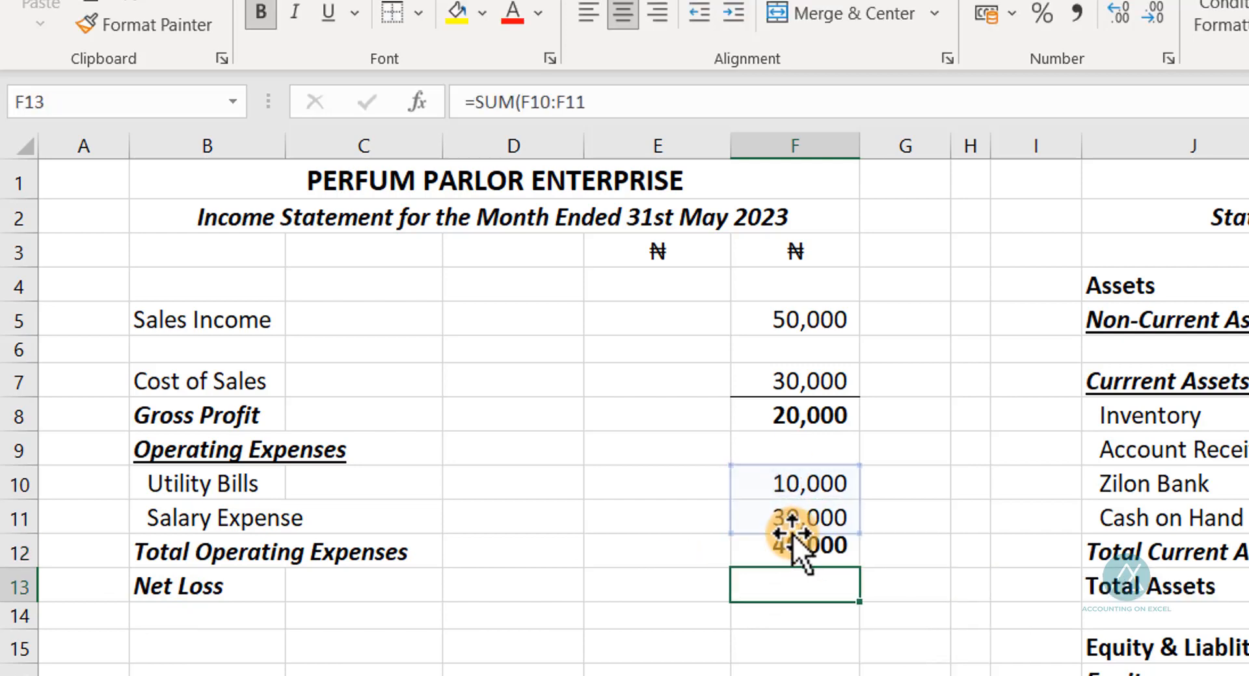
click(807, 551)
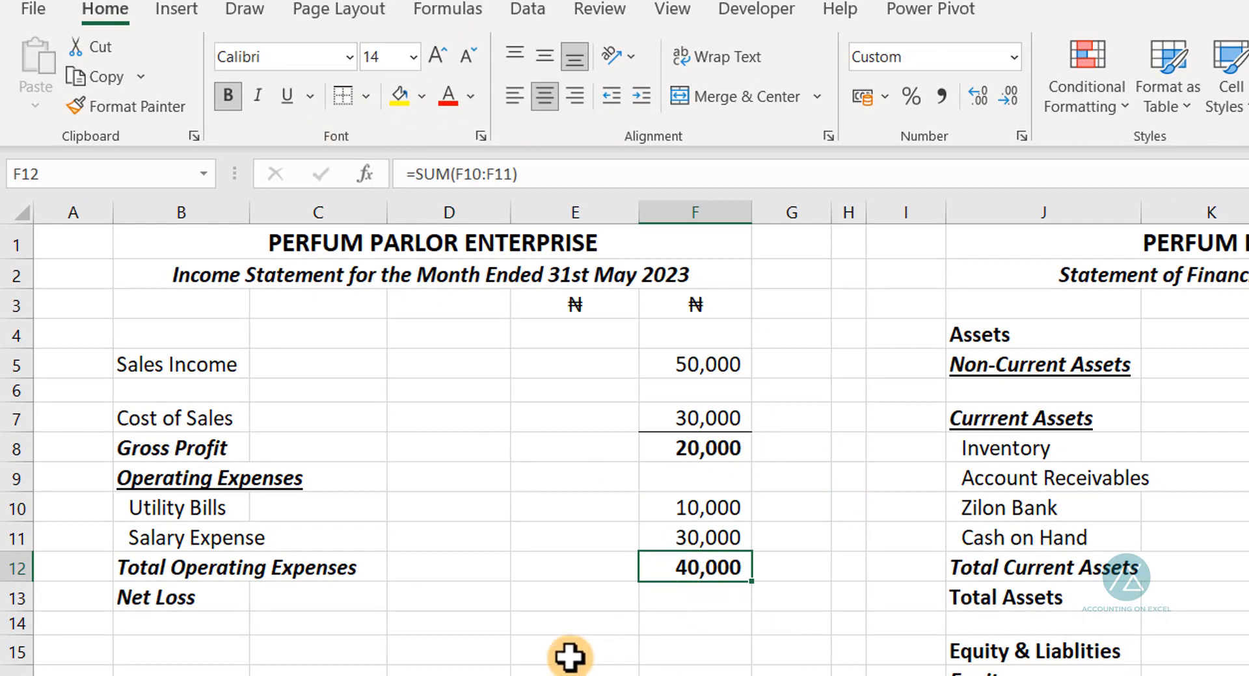
click(688, 592)
Step: Calculate Net Loss in F13 as Gross Profit minus Total Operating Expenses with =F8-F12
click(165, 605)
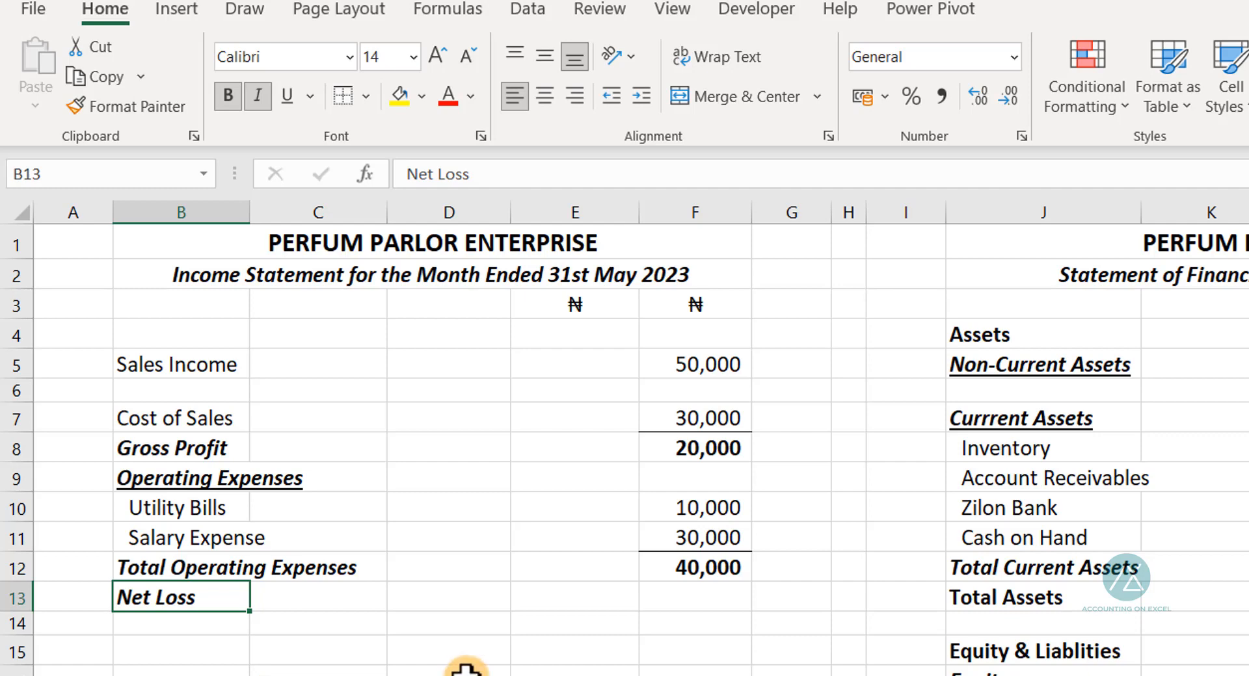
click(691, 595)
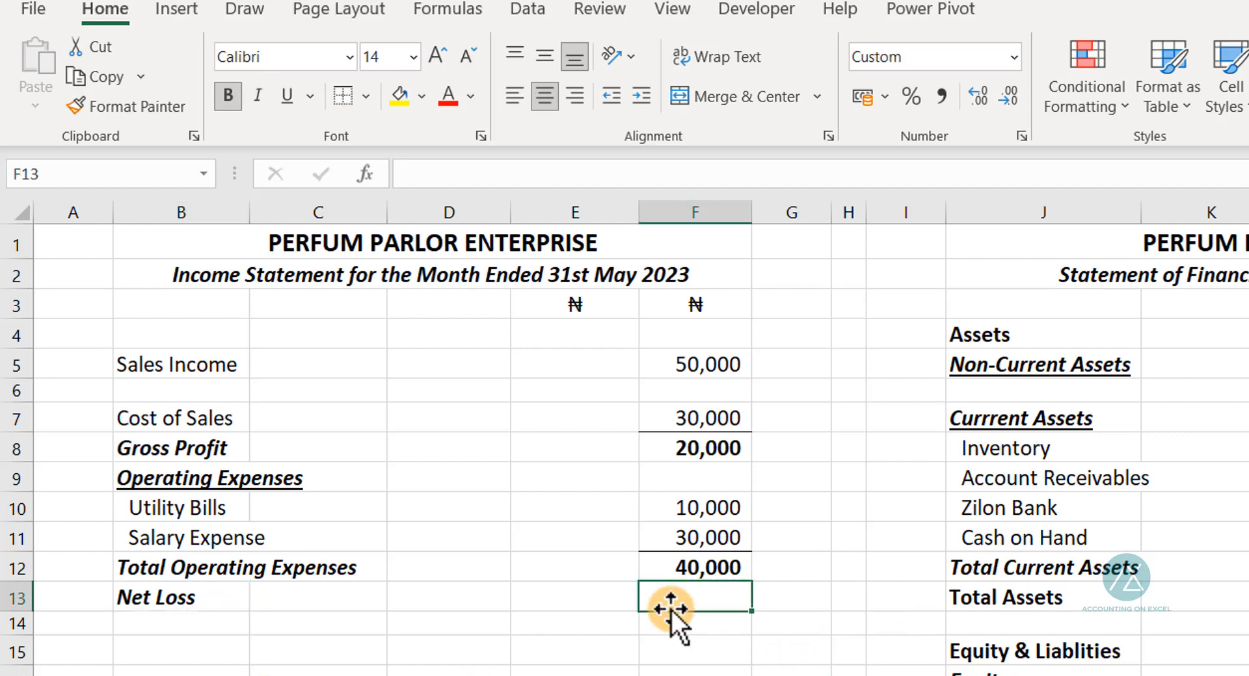
click(716, 447)
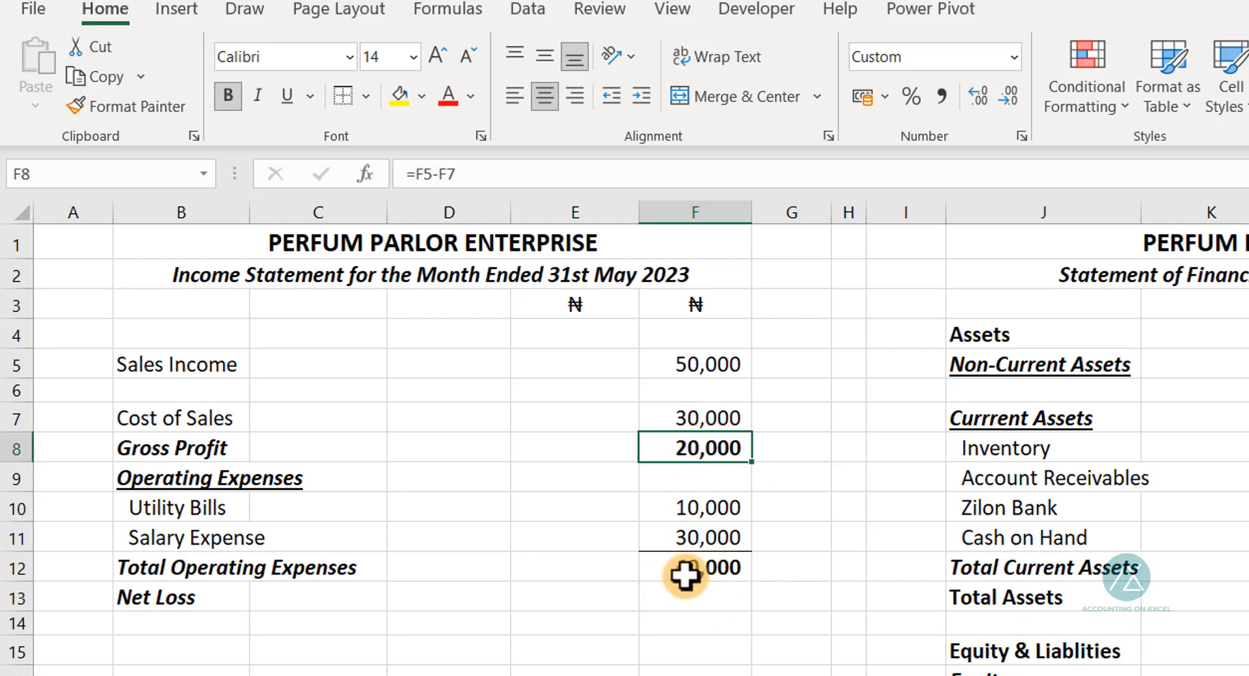
click(708, 563)
click(693, 590)
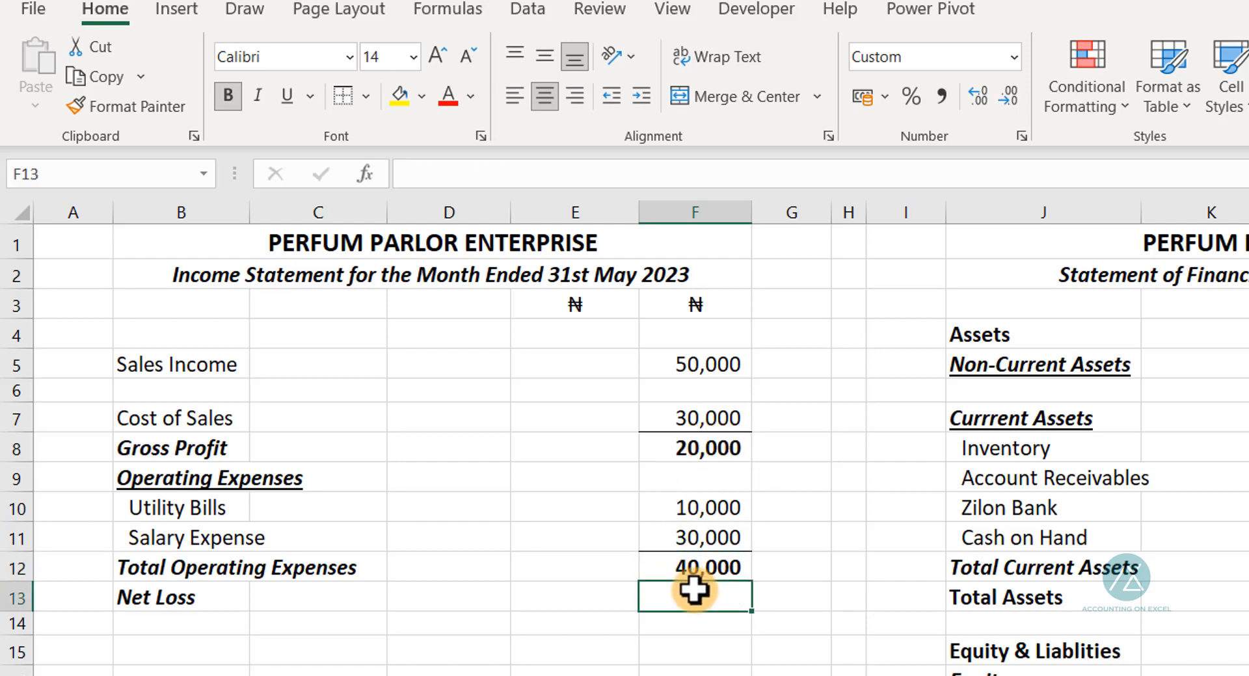
text(=)
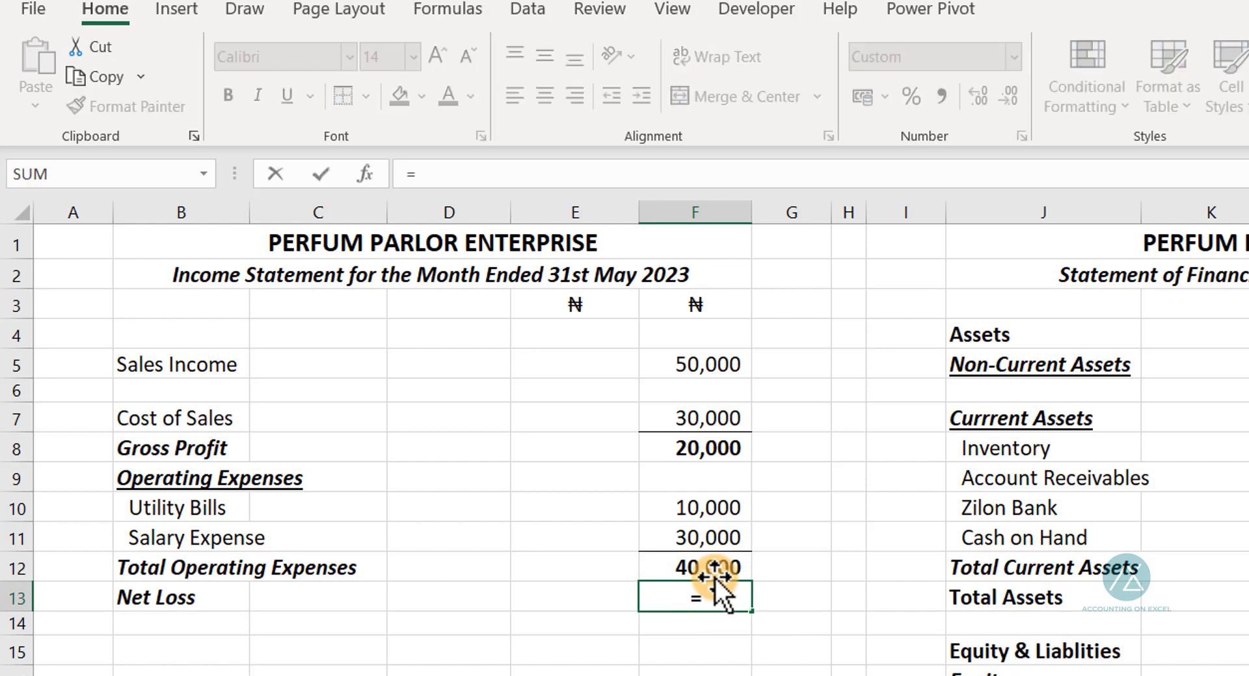
click(706, 447)
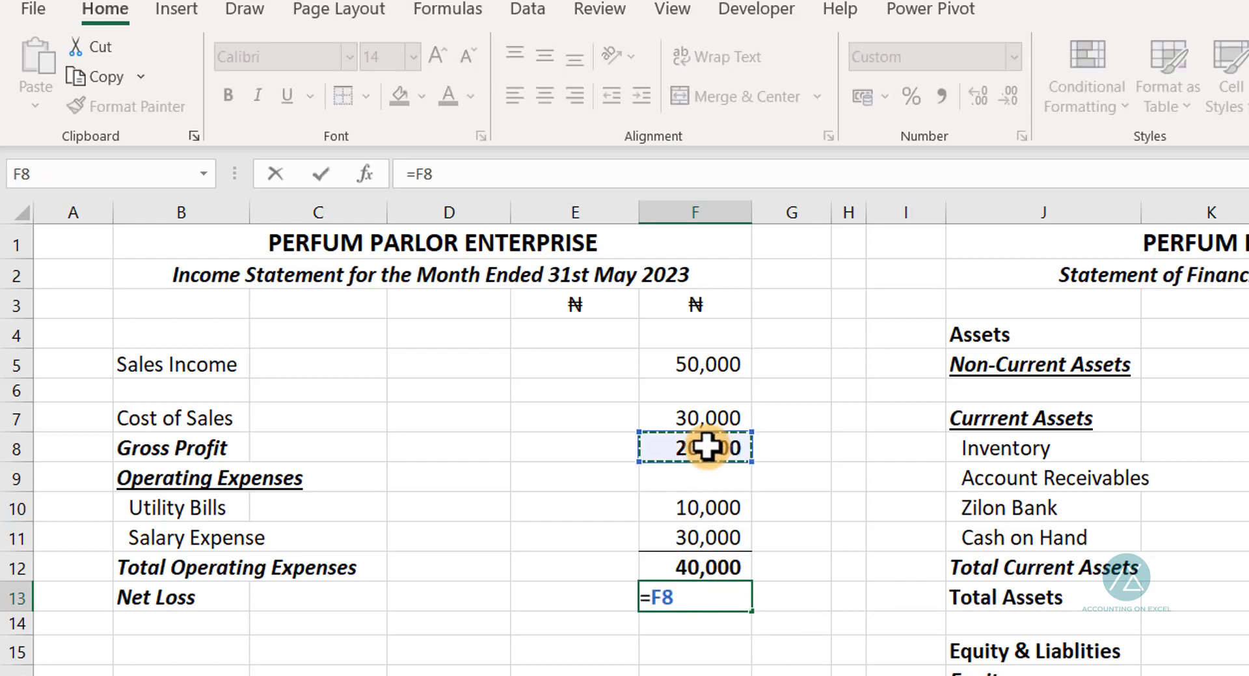
text(-)
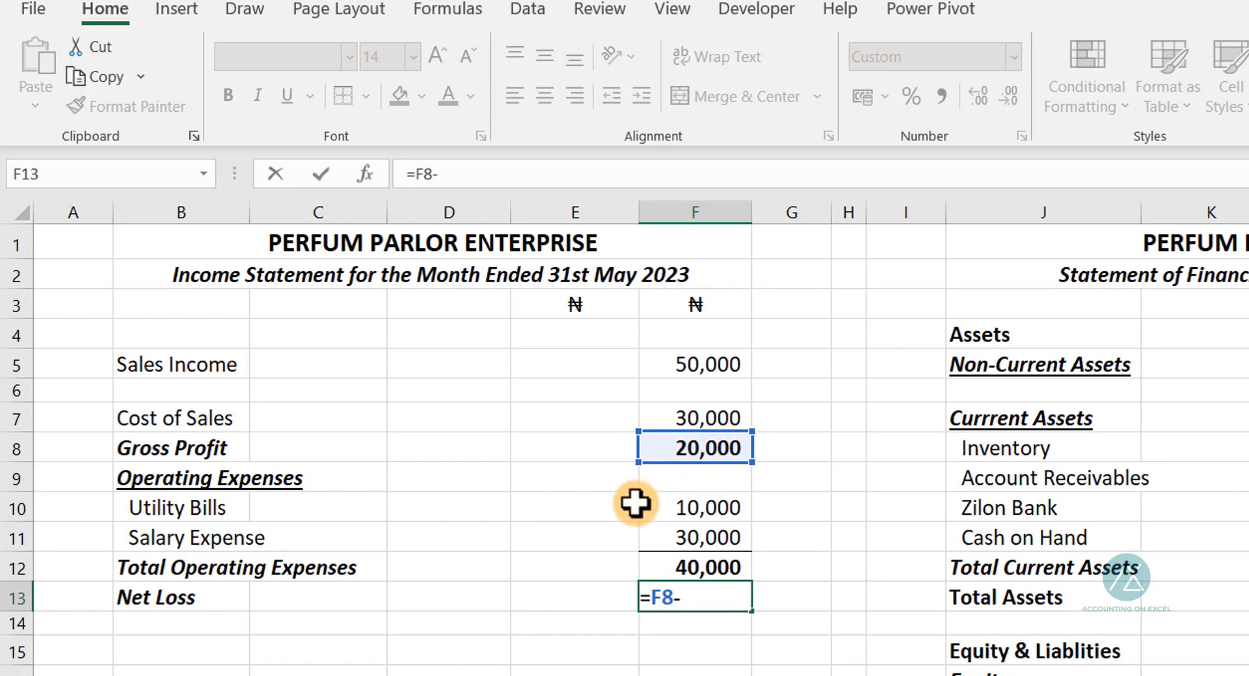
click(691, 564)
key(Return)
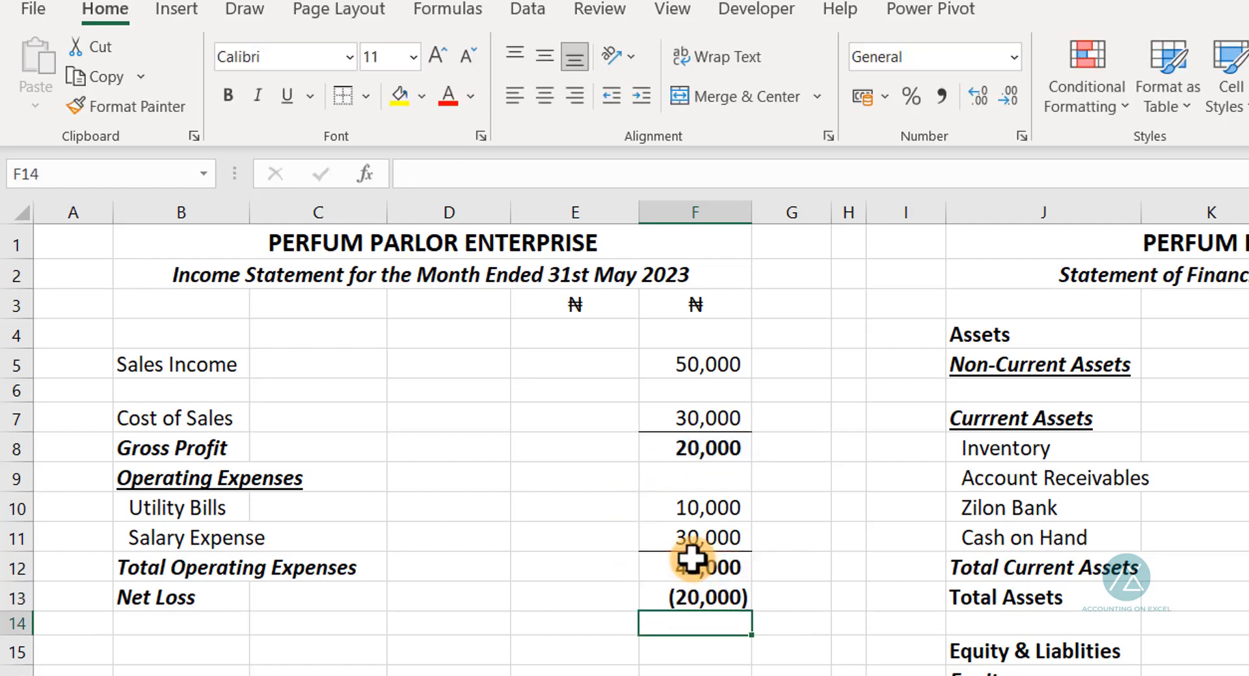
Step: Apply a top and double bottom border to the Net Loss amount in F13
click(679, 598)
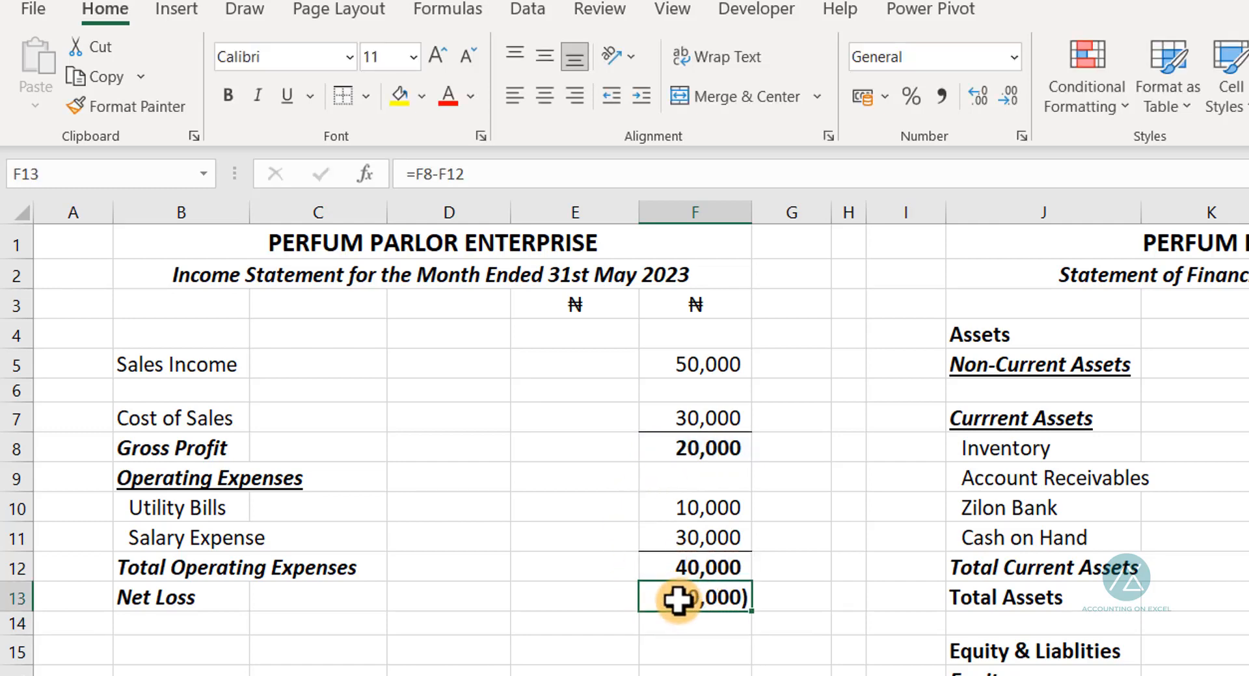
click(367, 97)
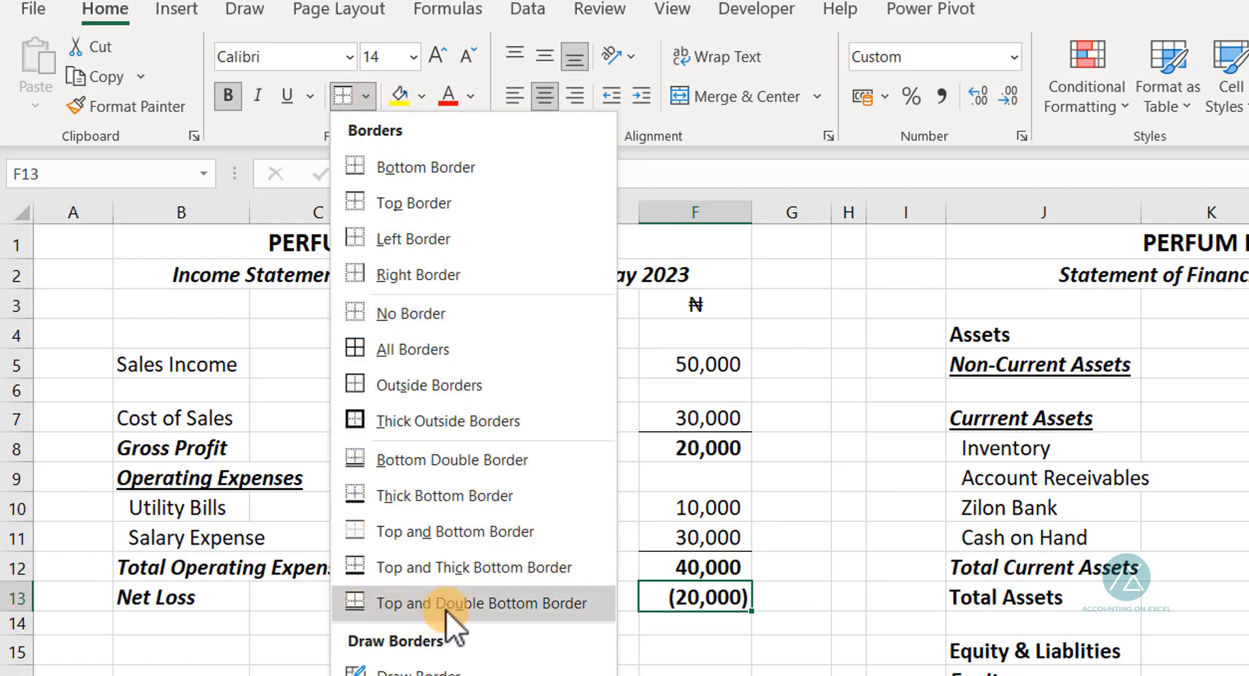
click(470, 603)
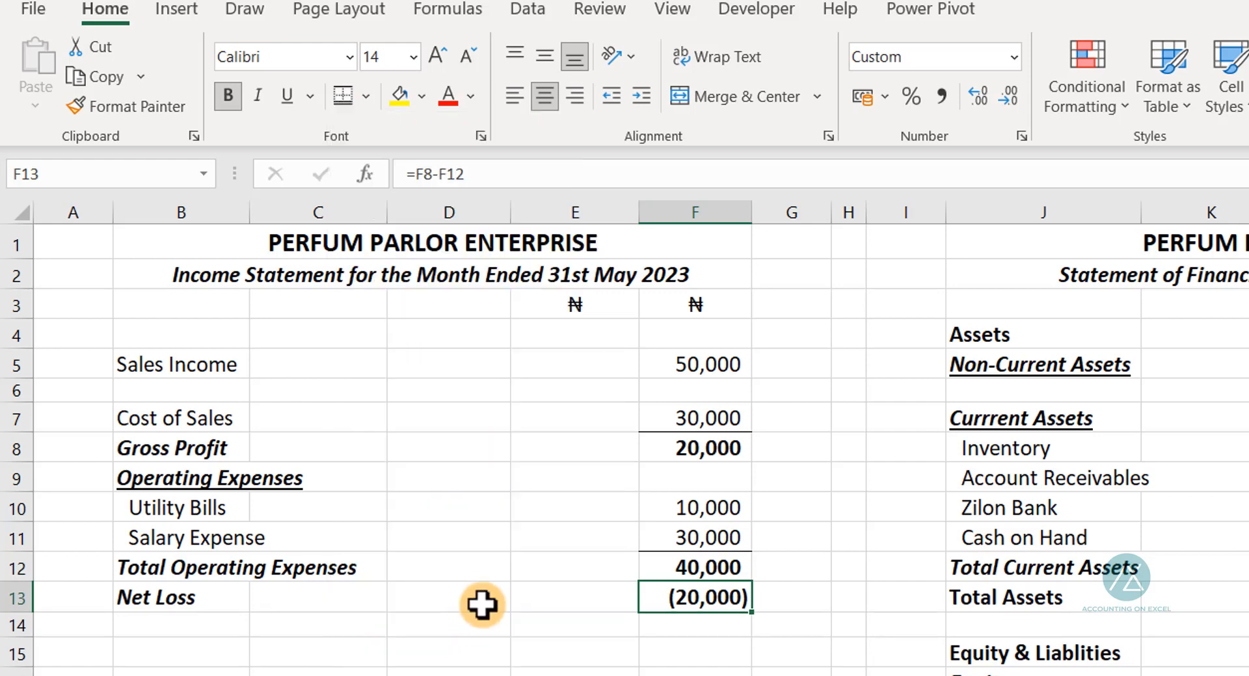
click(705, 657)
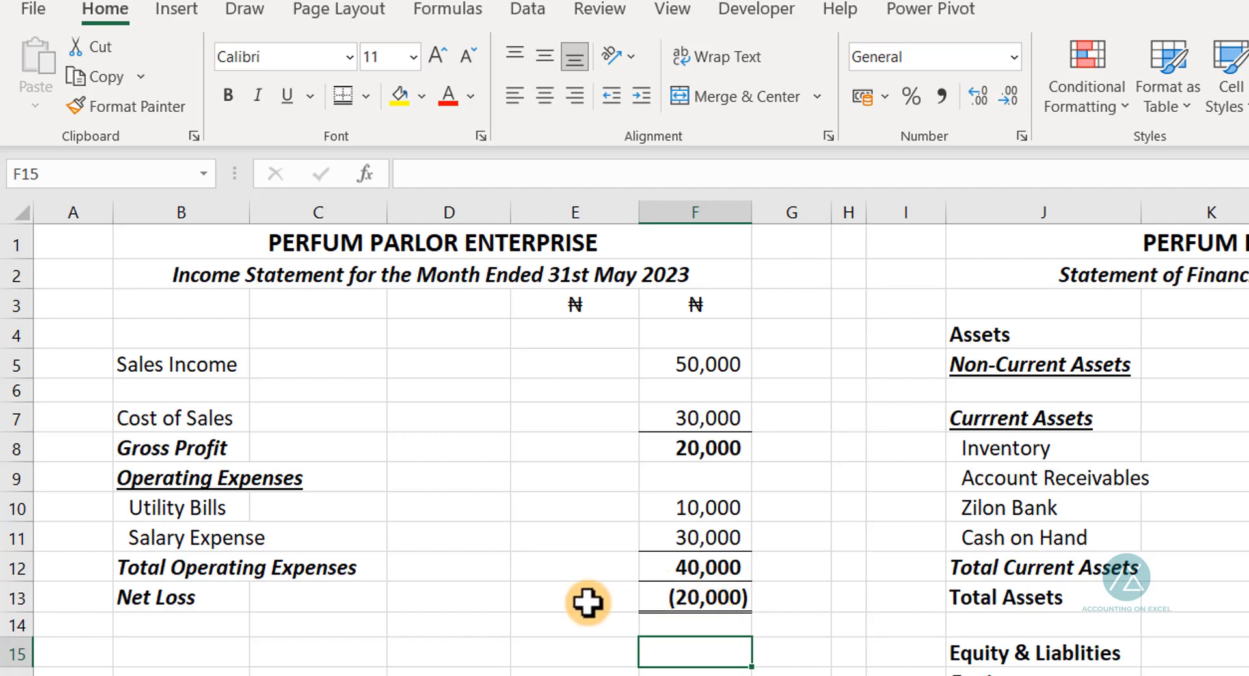
click(677, 598)
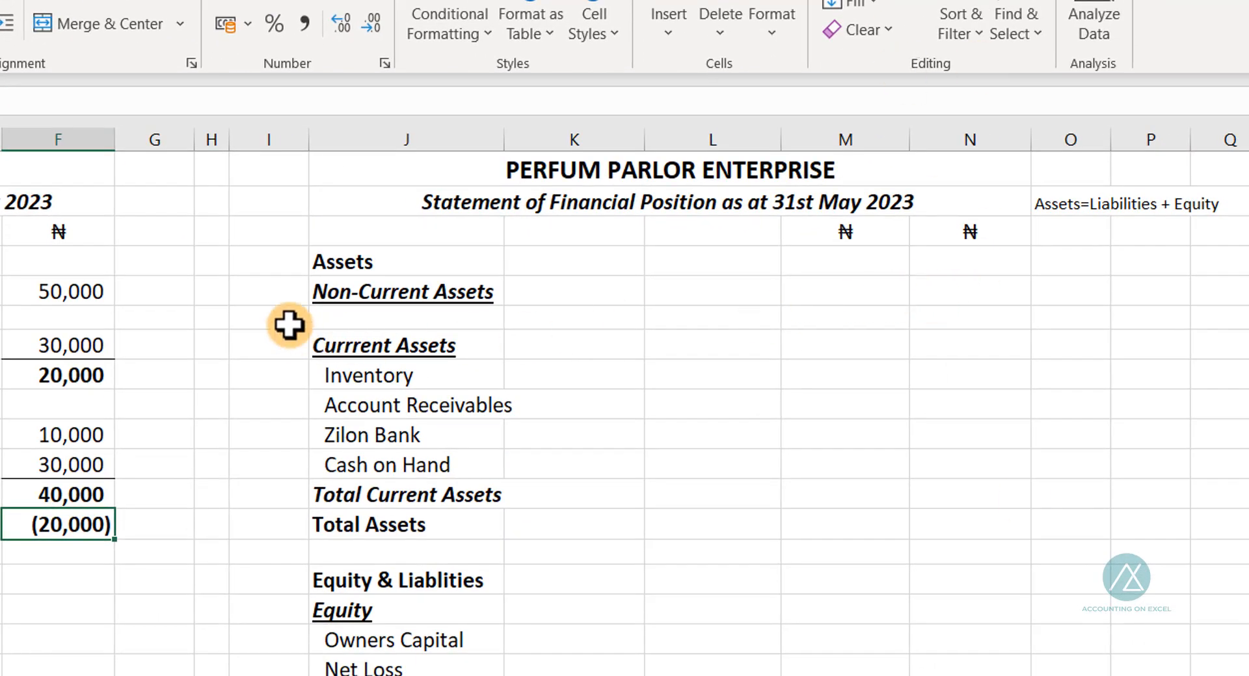
click(943, 290)
click(839, 292)
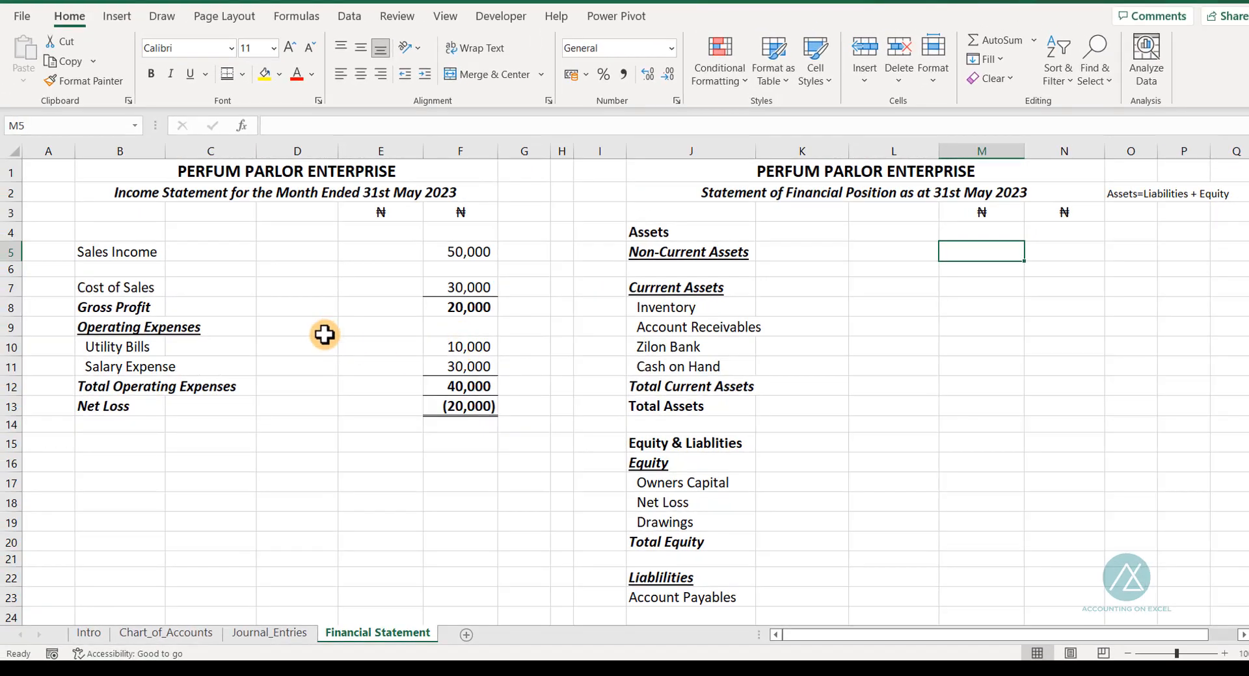
Step: Move the Utility Bills and Salary Expense amounts from F10:F11 to E10:E11 and check the total and the moved formula
drag(463, 350, 456, 368)
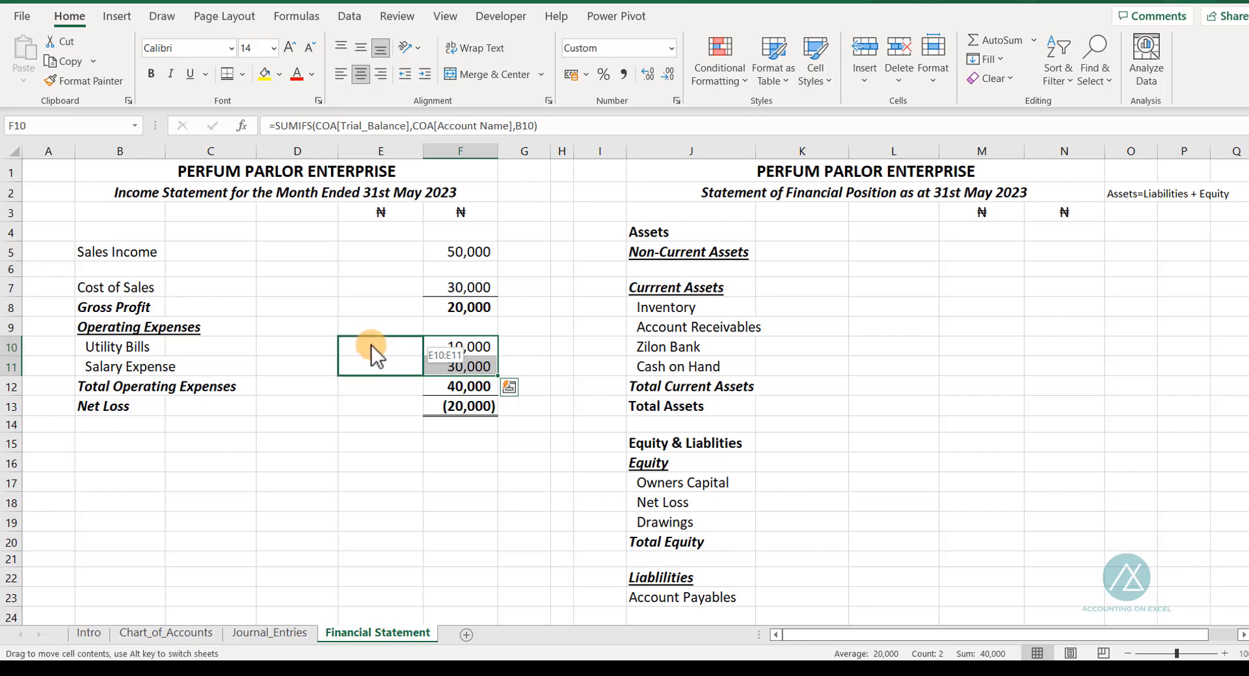
drag(372, 345, 372, 345)
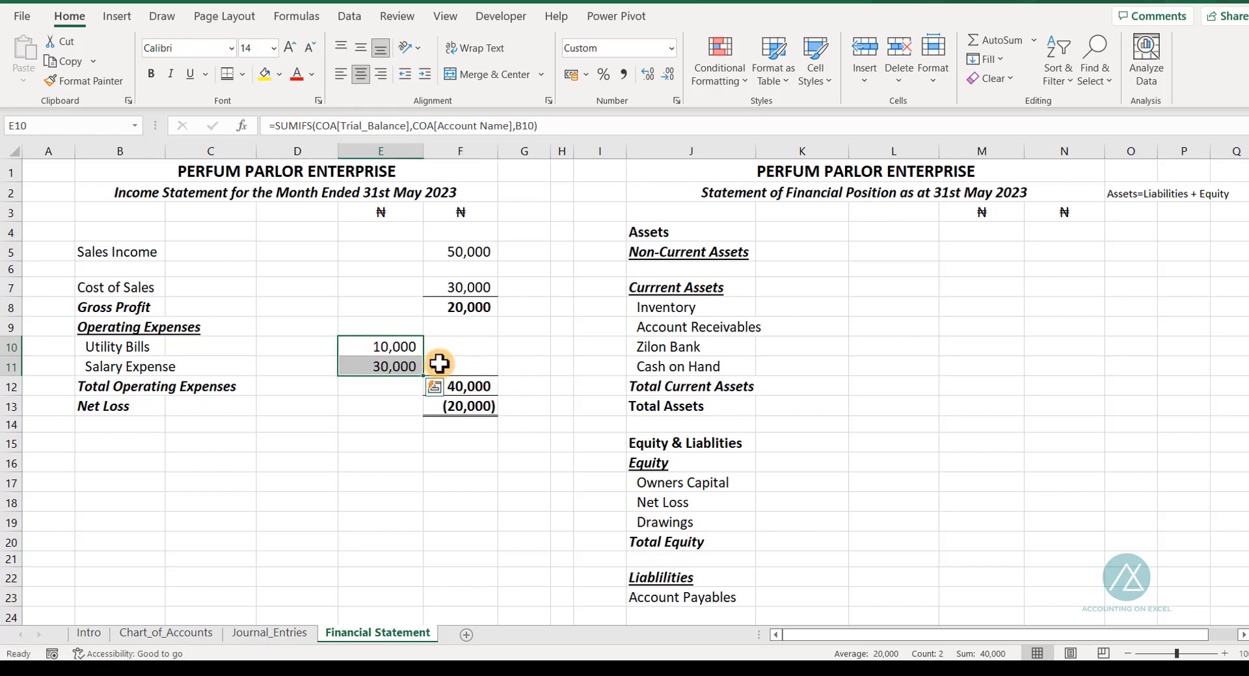
click(455, 387)
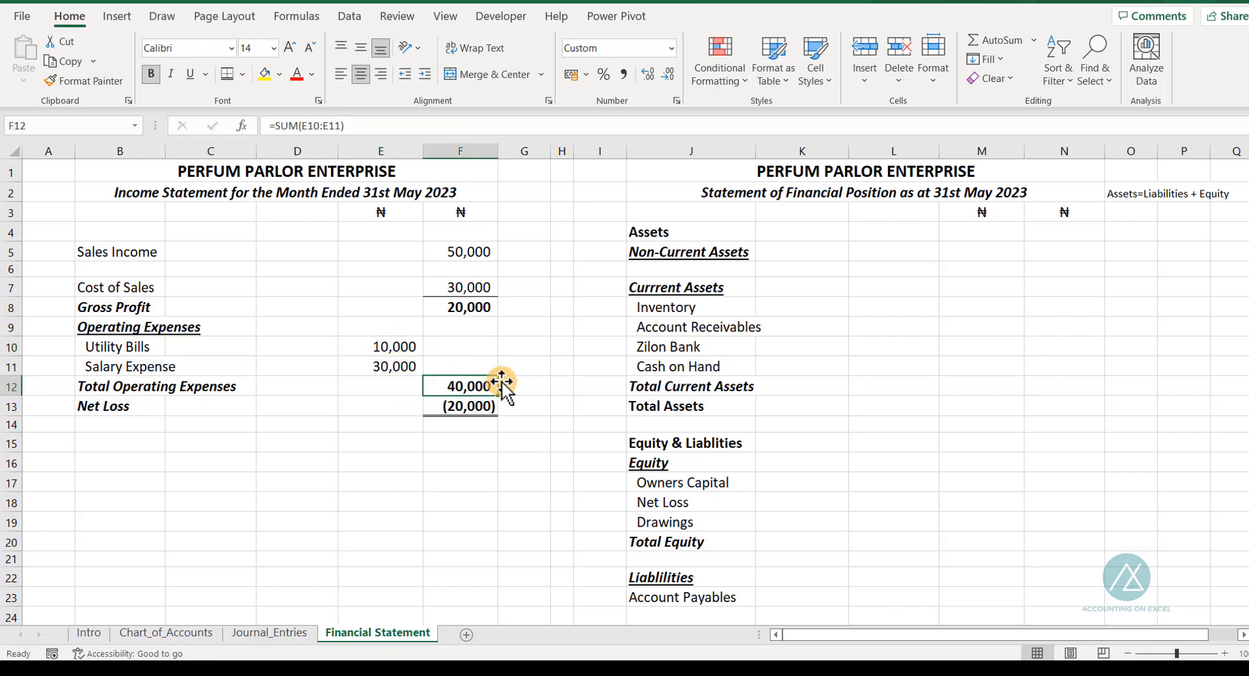
double_click(396, 350)
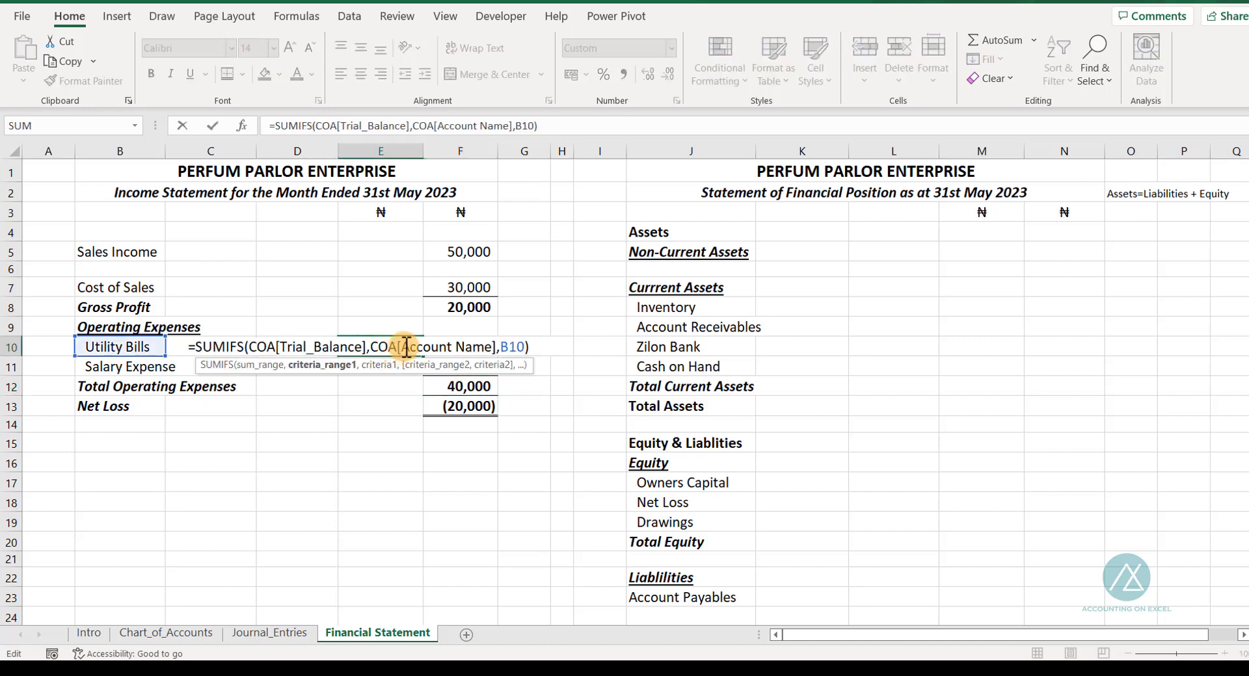
key(Return)
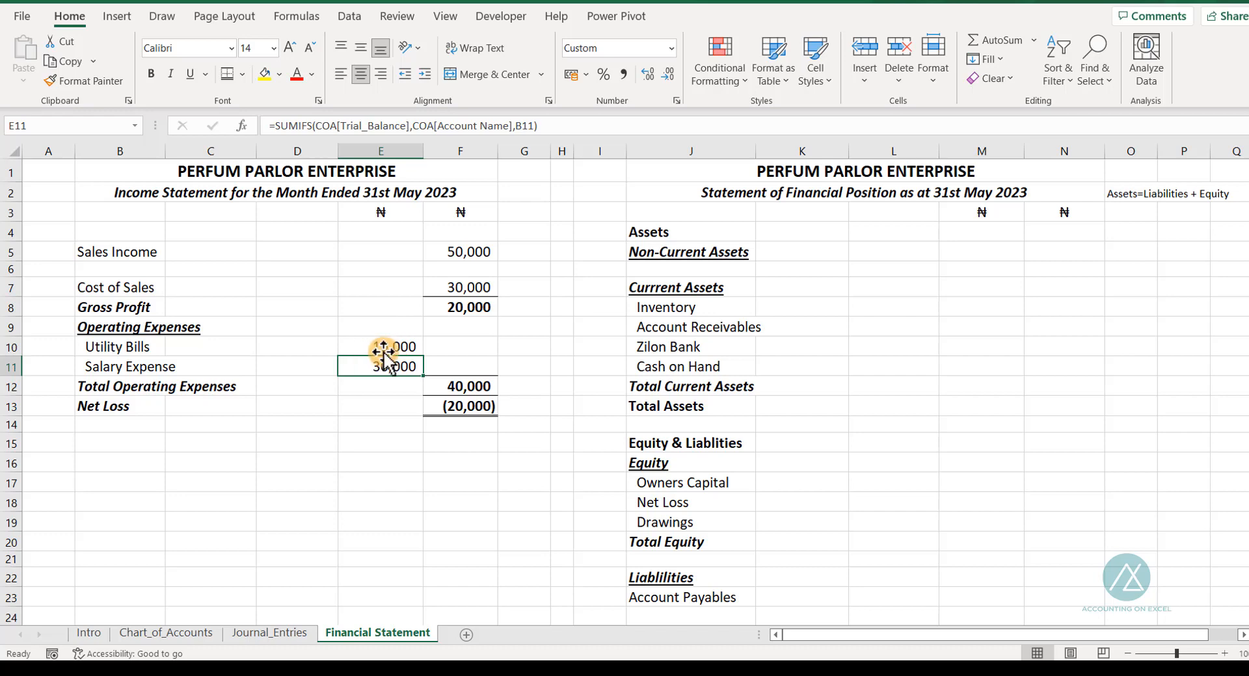
click(456, 388)
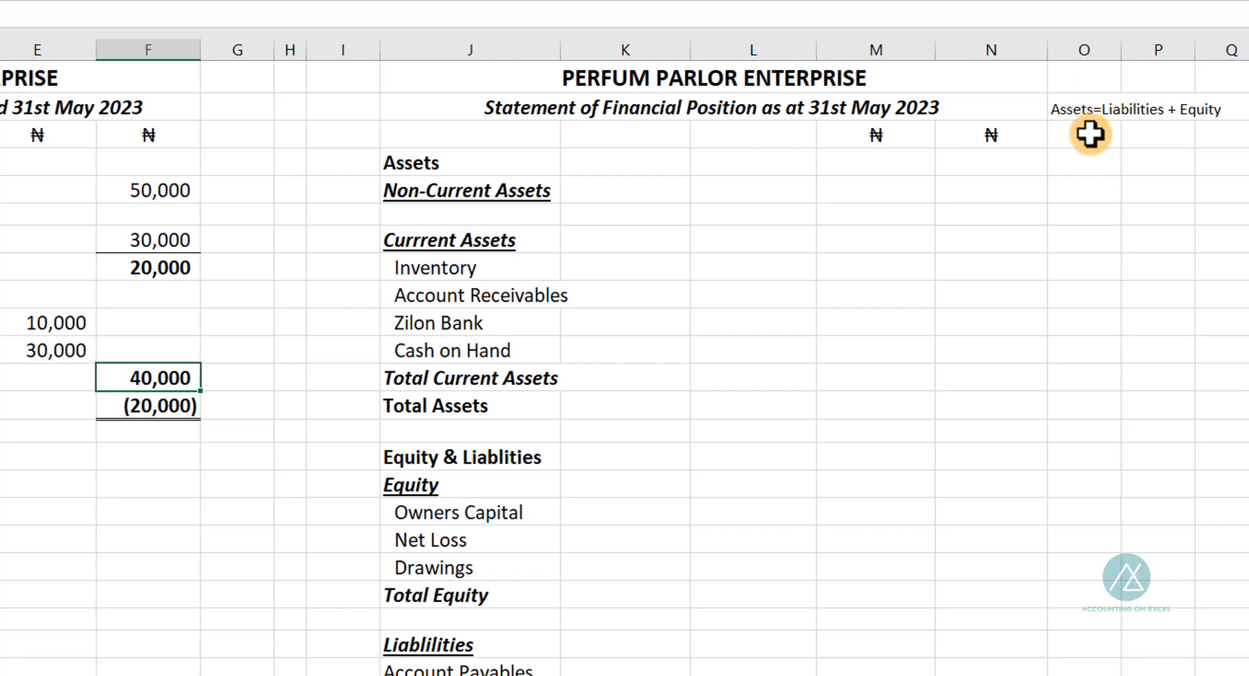
Step: Increase the font size of the accounting equation "Assets=Liabilities + Equity" beside the Statement of Financial Position by two increments
click(1084, 105)
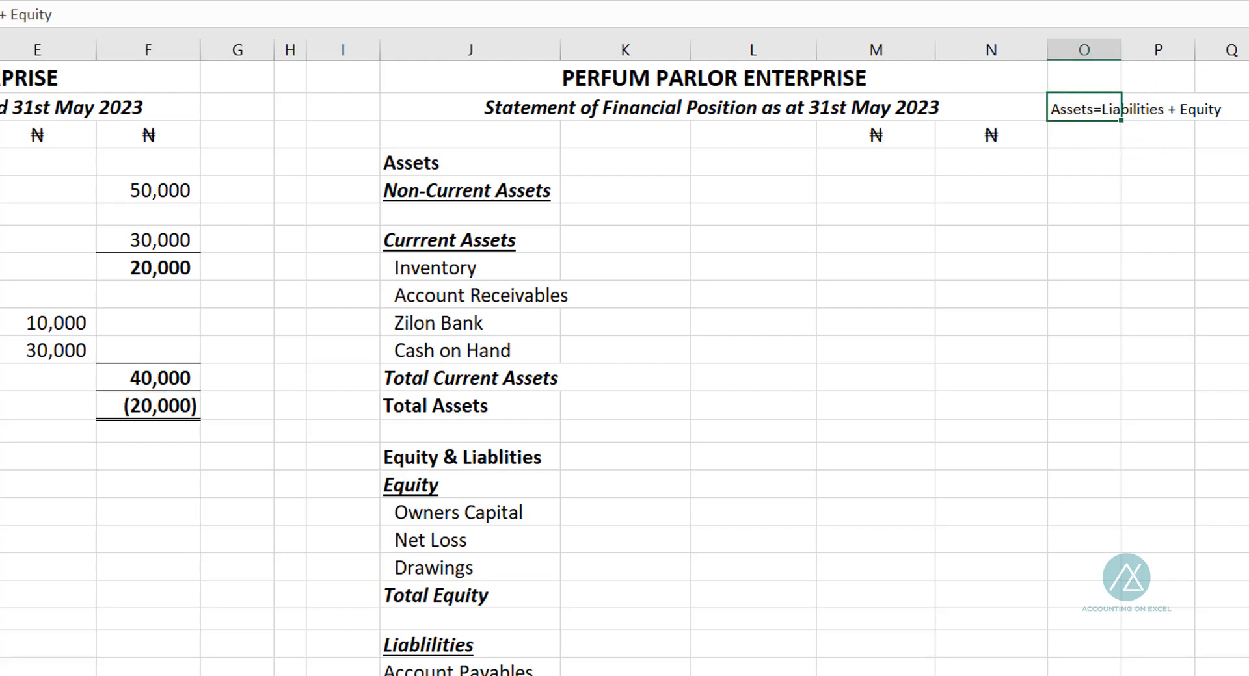
key(alt+h)
key(f)
key(g)
key(alt+h)
key(f)
key(g)
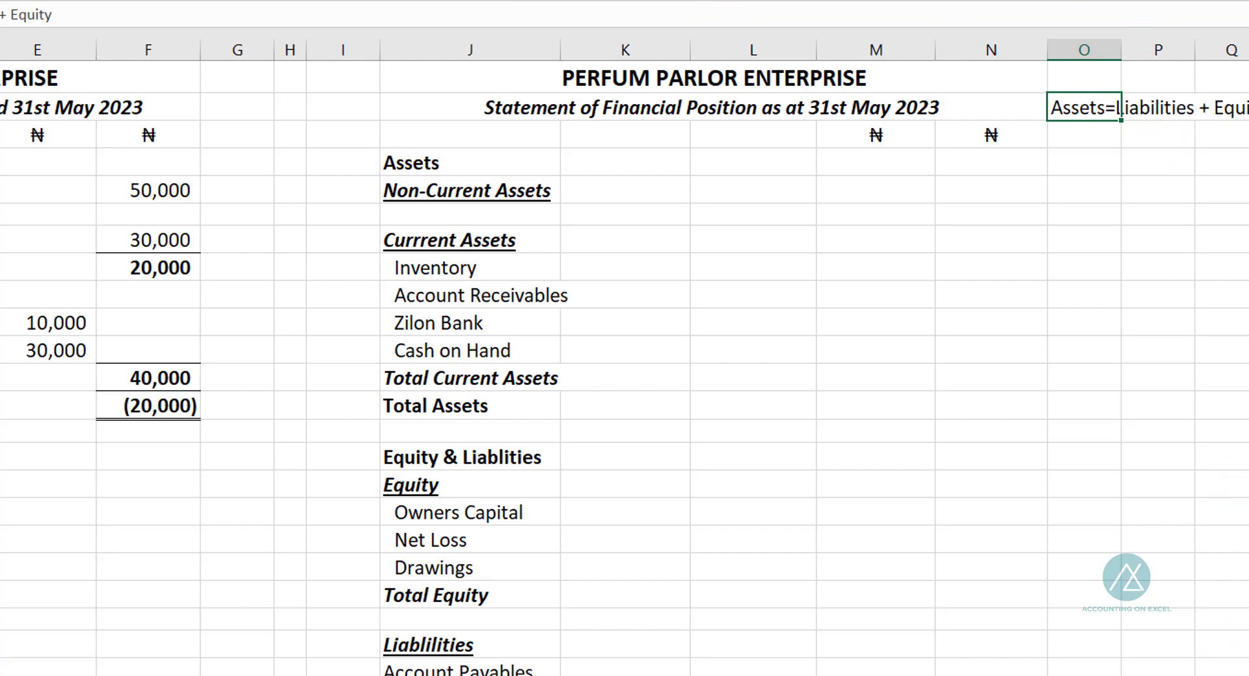
scroll(992, 245, right, 3)
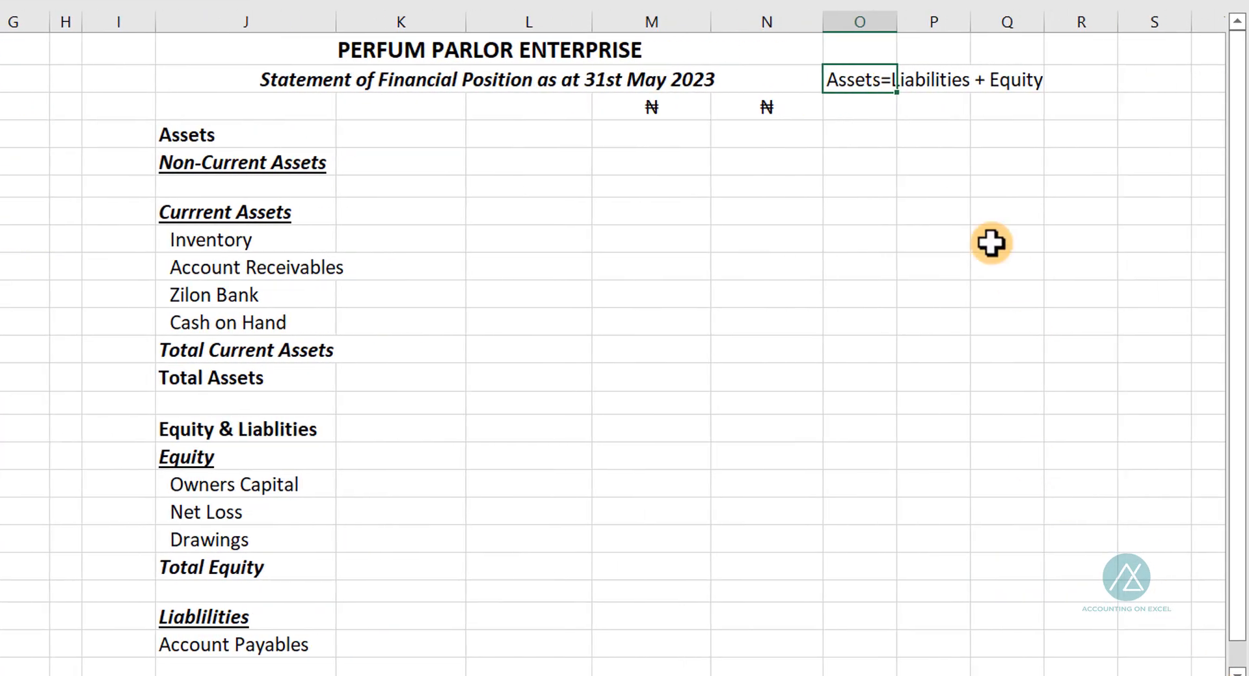
click(883, 130)
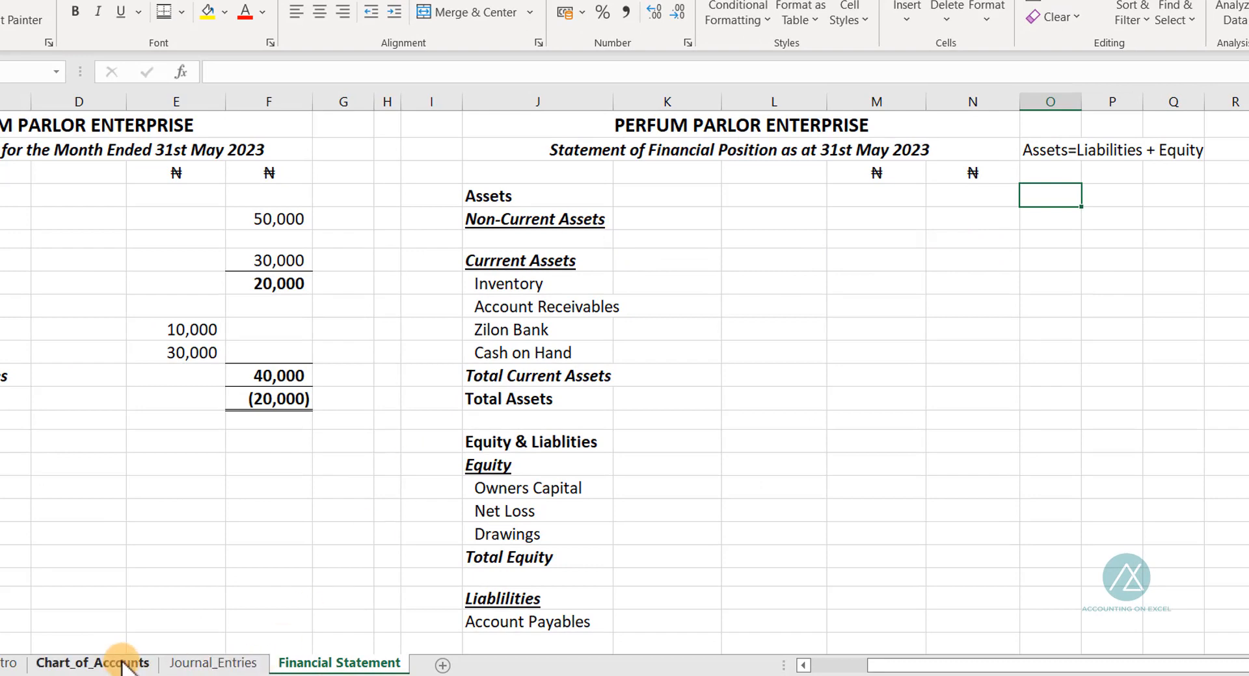
Step: On the Chart_of_Accounts sheet, filter the trial balance to Balance Sheet accounts and check the Non Current Assets rows
click(94, 663)
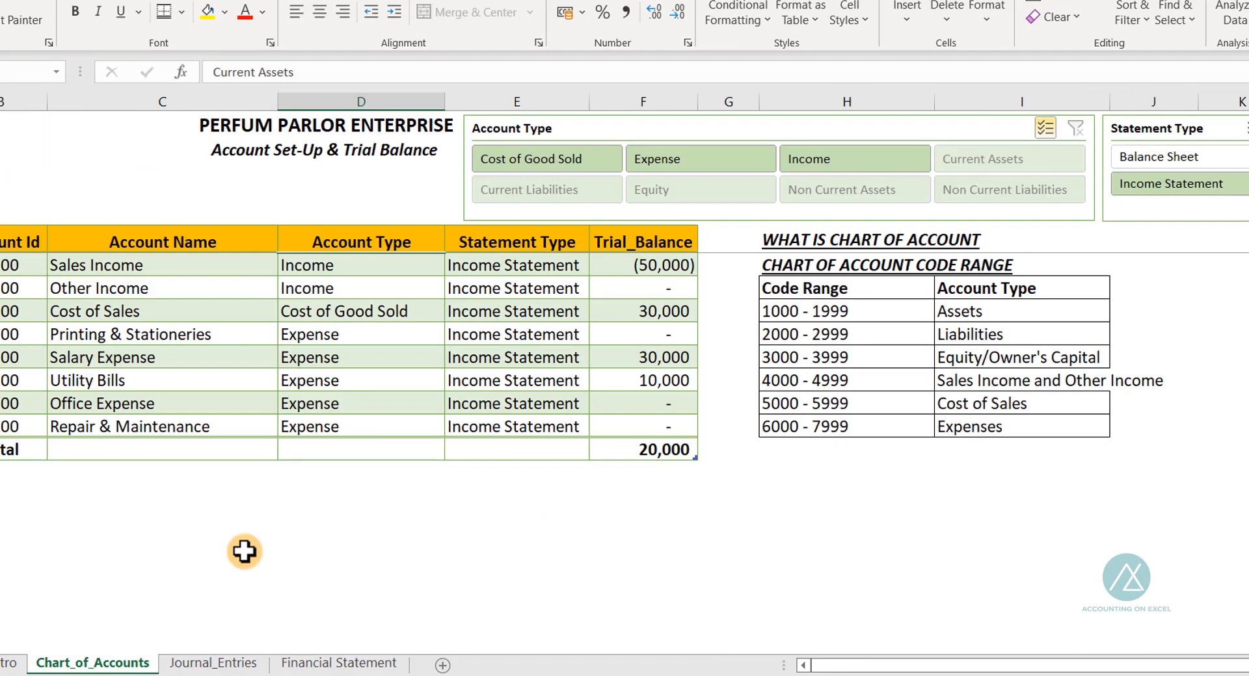
click(1178, 150)
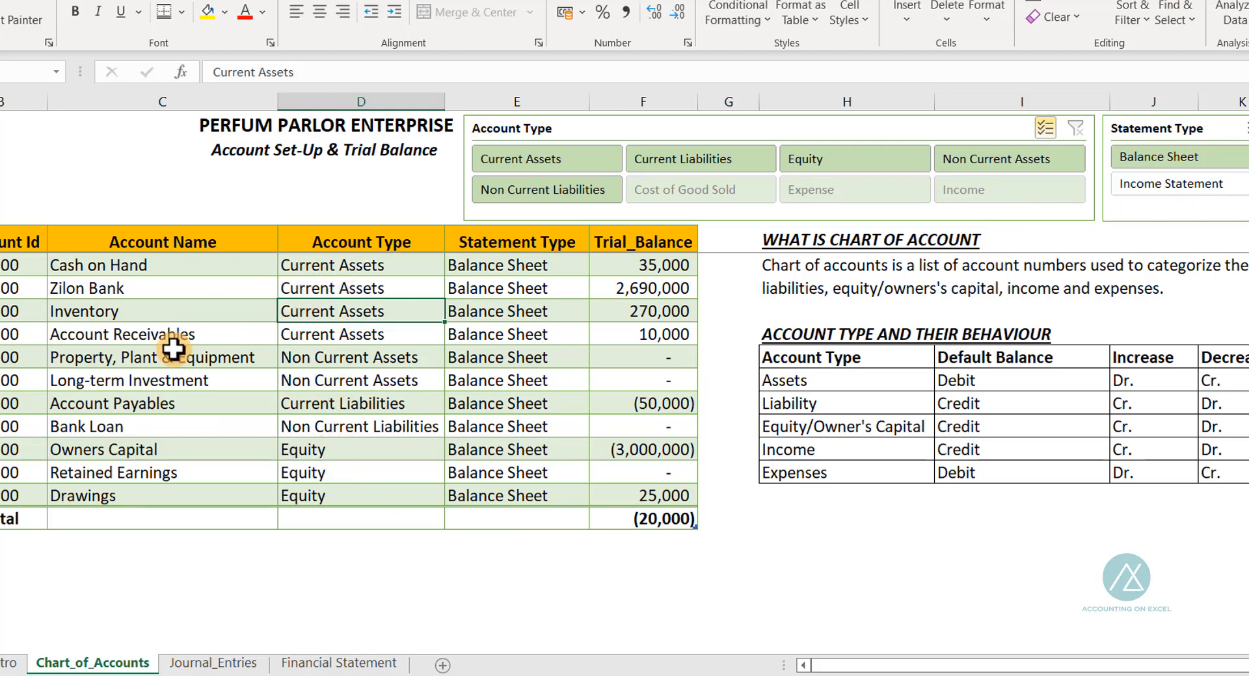
drag(355, 363, 354, 380)
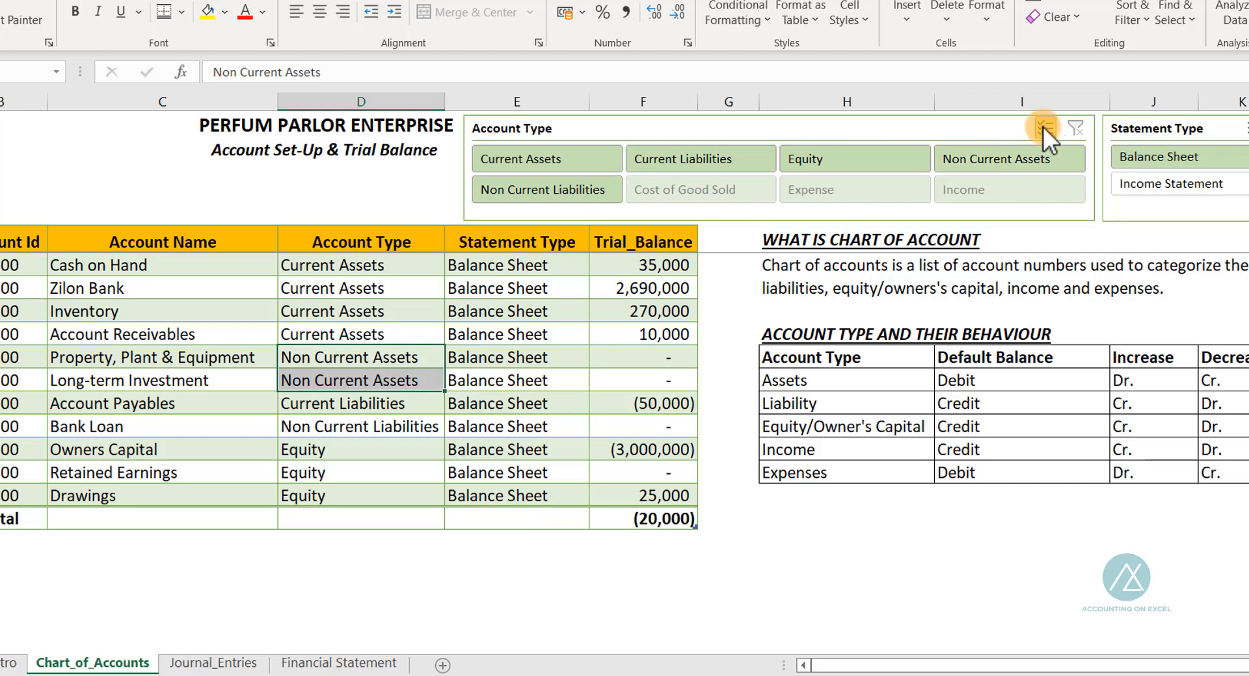
Step: Filter the accounts to Current Assets and to Non Current Liabilities in turn, and compare the current assets with the Financial Statement sheet
click(545, 157)
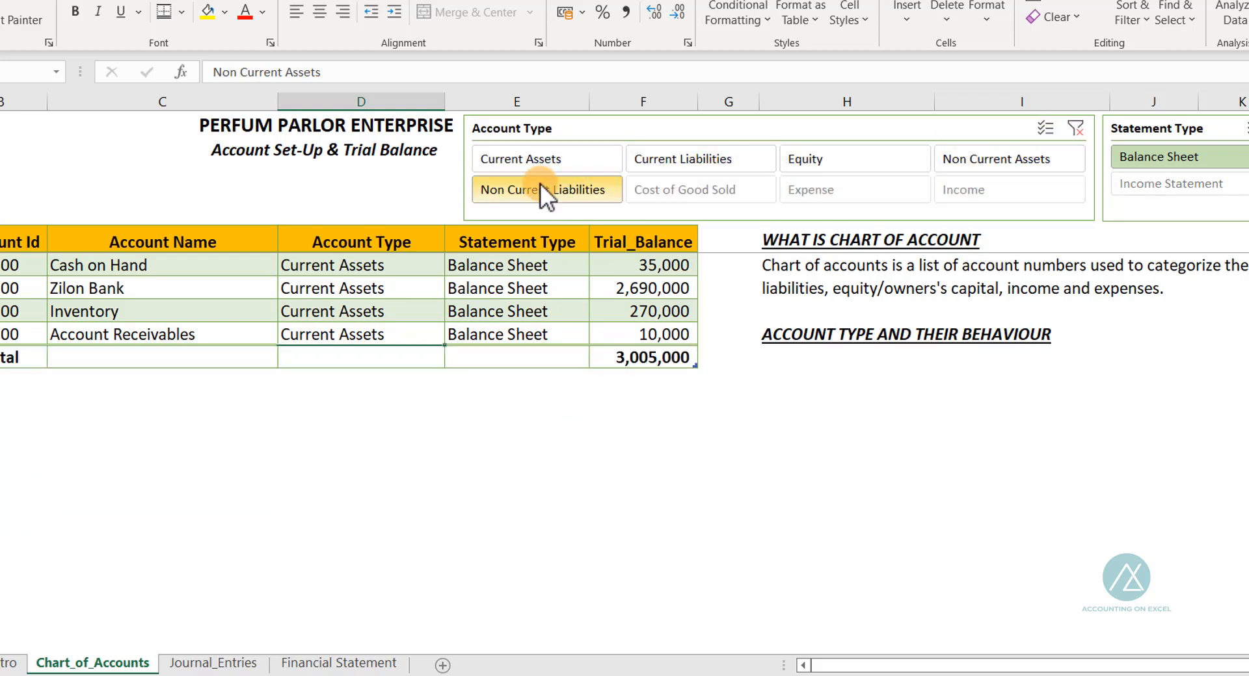
click(540, 185)
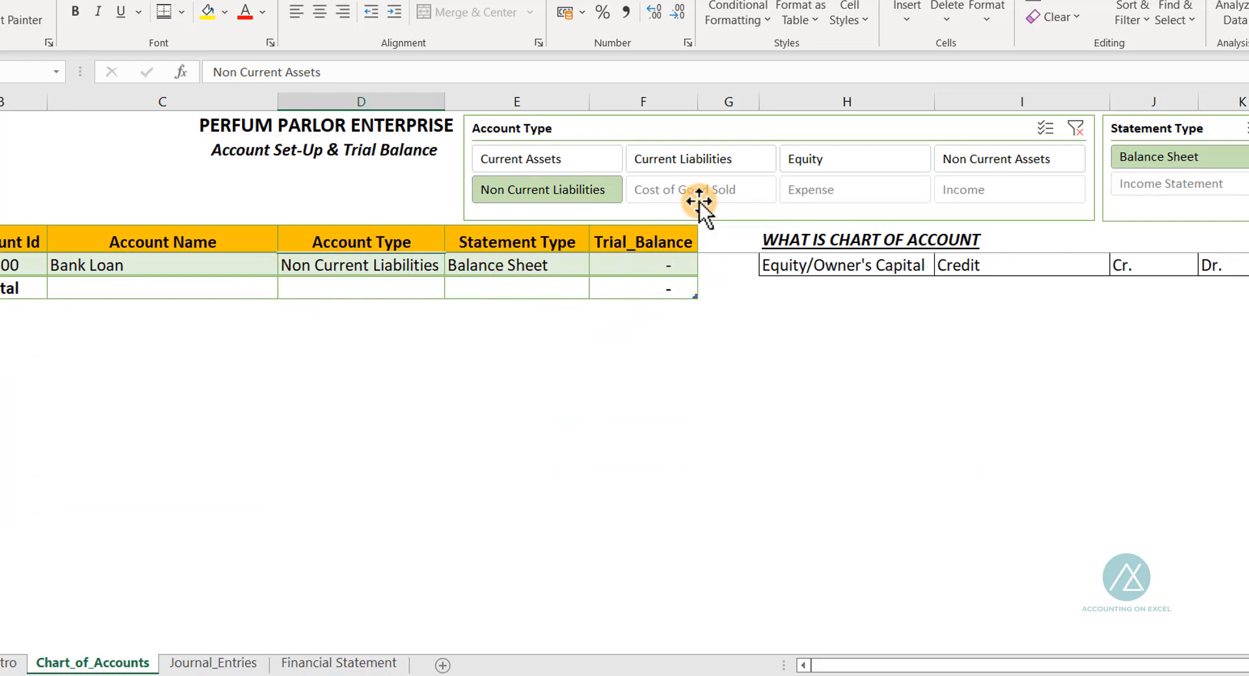
click(578, 161)
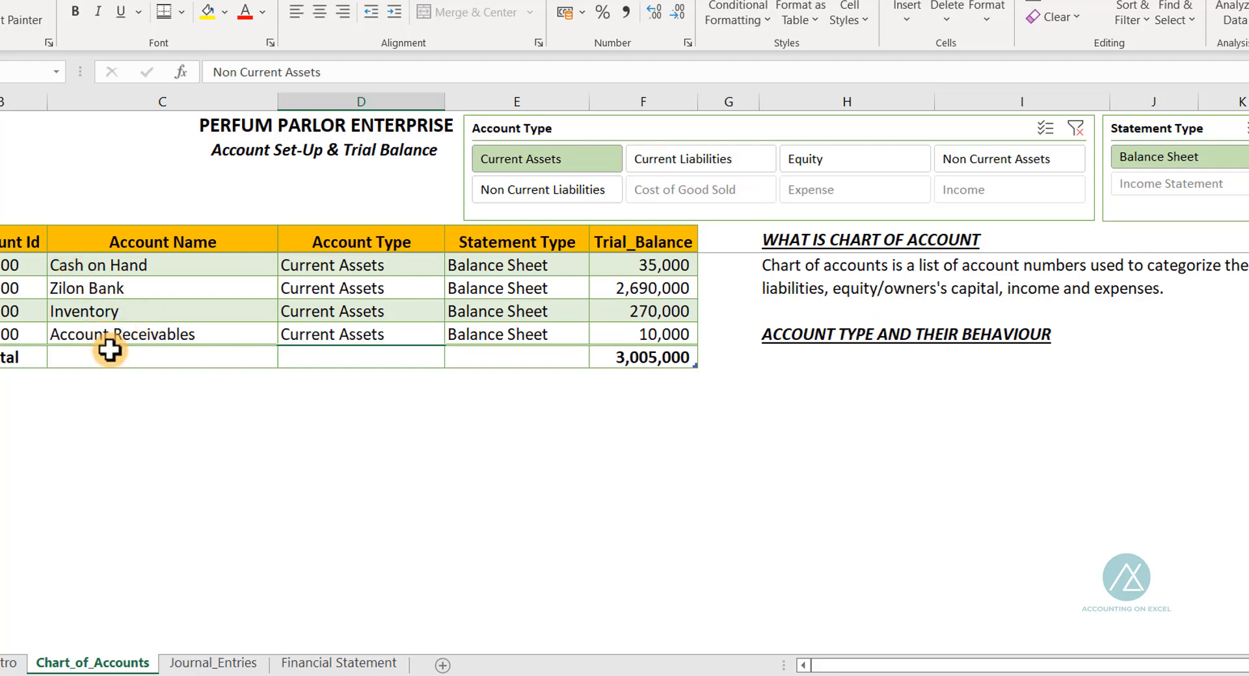
click(342, 662)
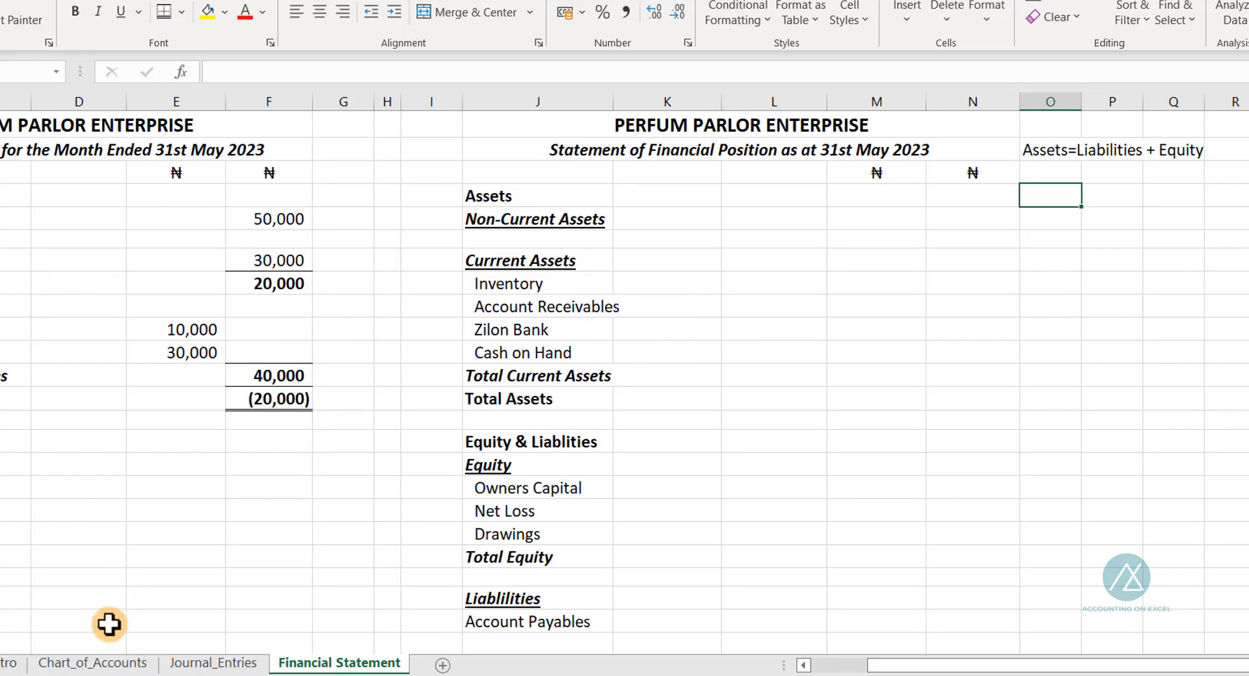
Step: On the Chart_of_Accounts sheet, add Current Liabilities, Equity, Non Current Assets and Non Current Liabilities to the Account Type filter using multi-select
click(82, 662)
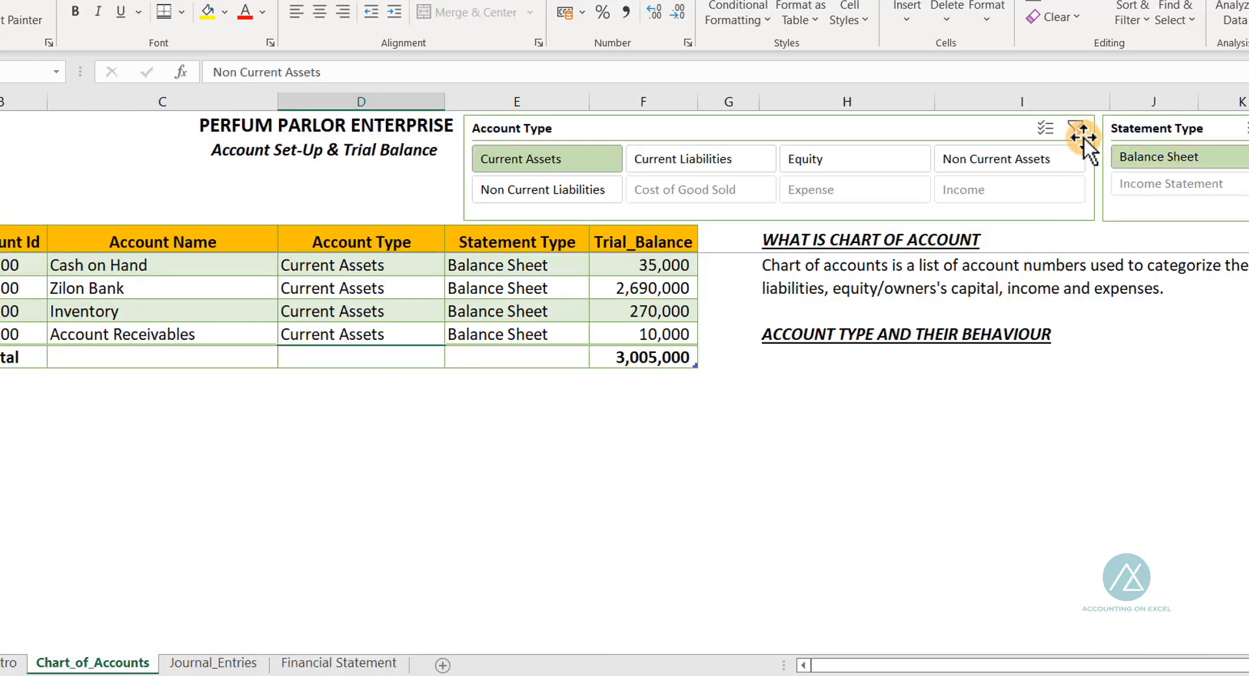
click(1045, 128)
click(701, 158)
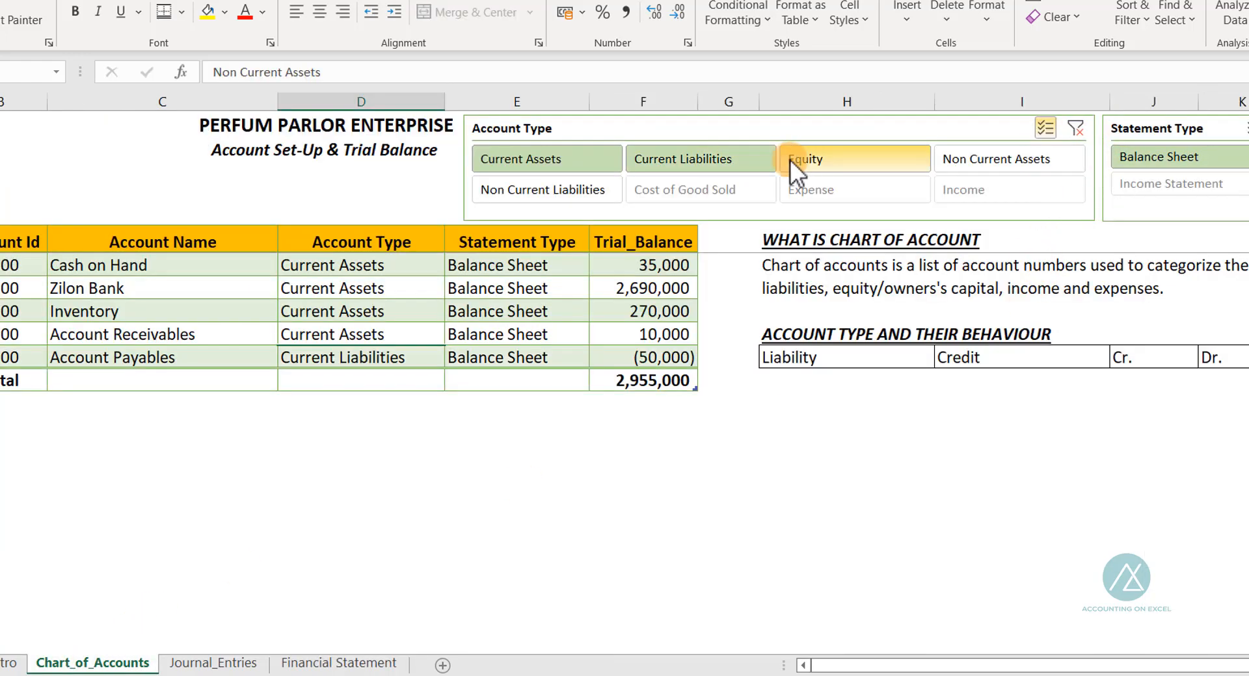
click(918, 167)
click(982, 161)
click(560, 192)
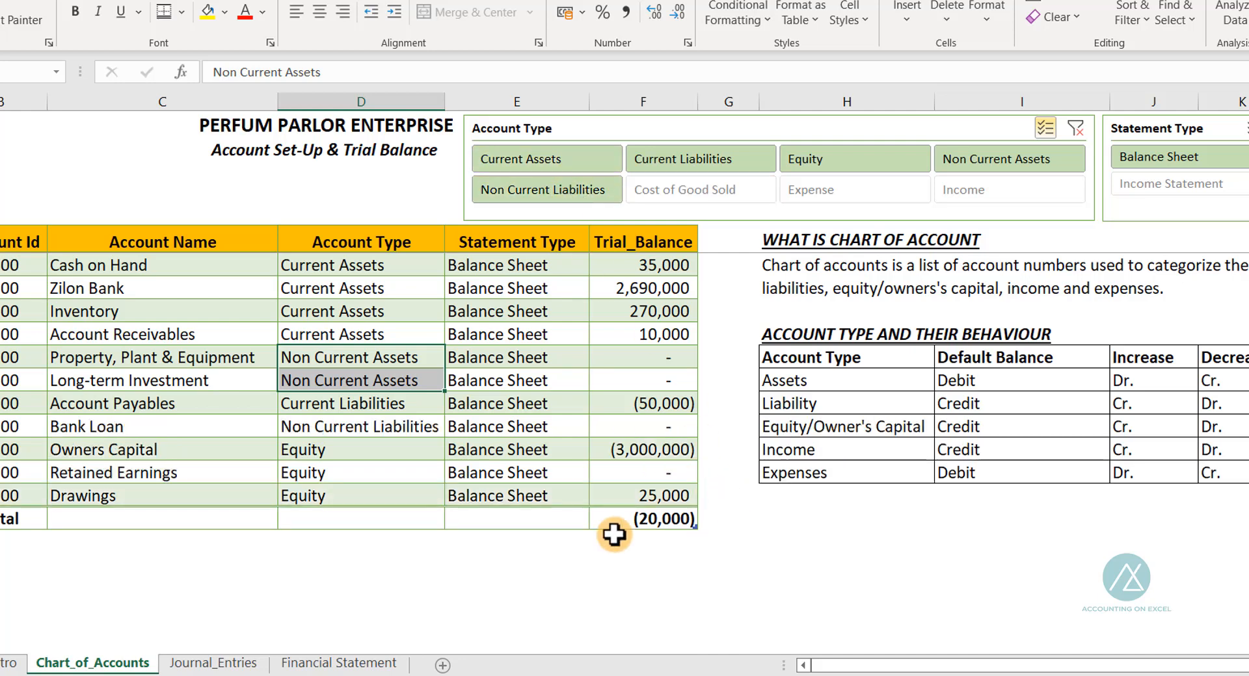
Step: On the Financial Statement sheet, enter =SUMIFS(COA[Trial_Balance],COA[Account Name],J8) in M8 to pull the Inventory balance
click(339, 663)
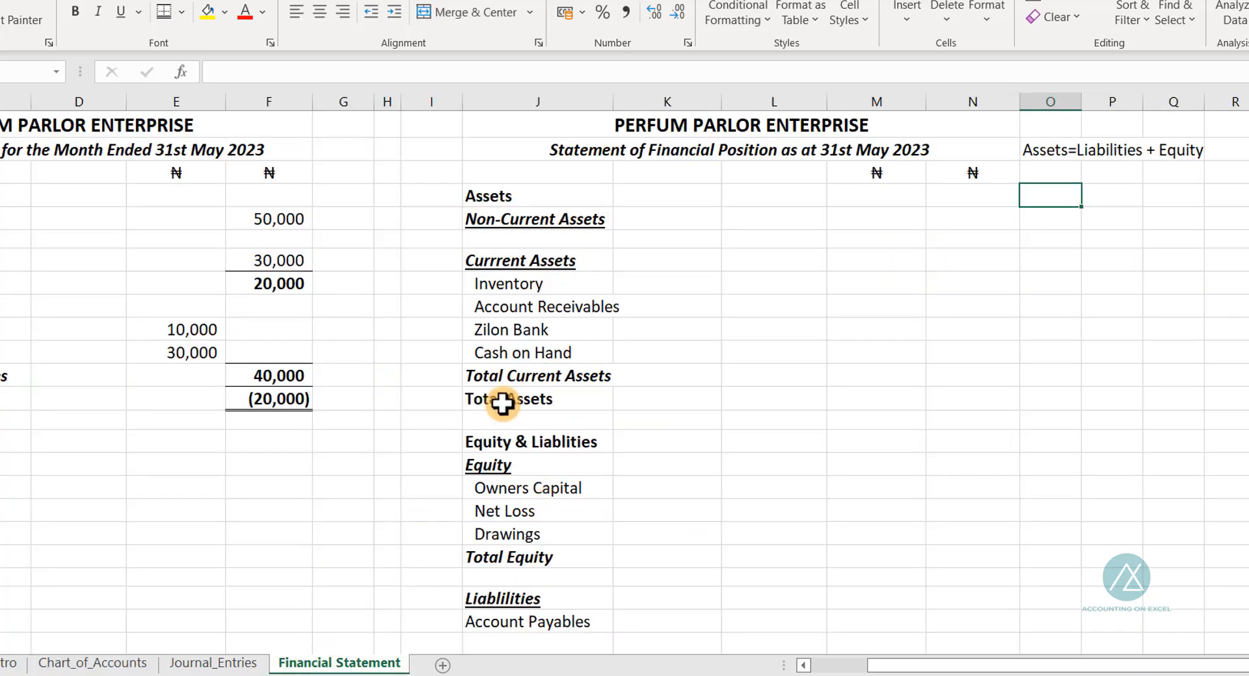
click(907, 197)
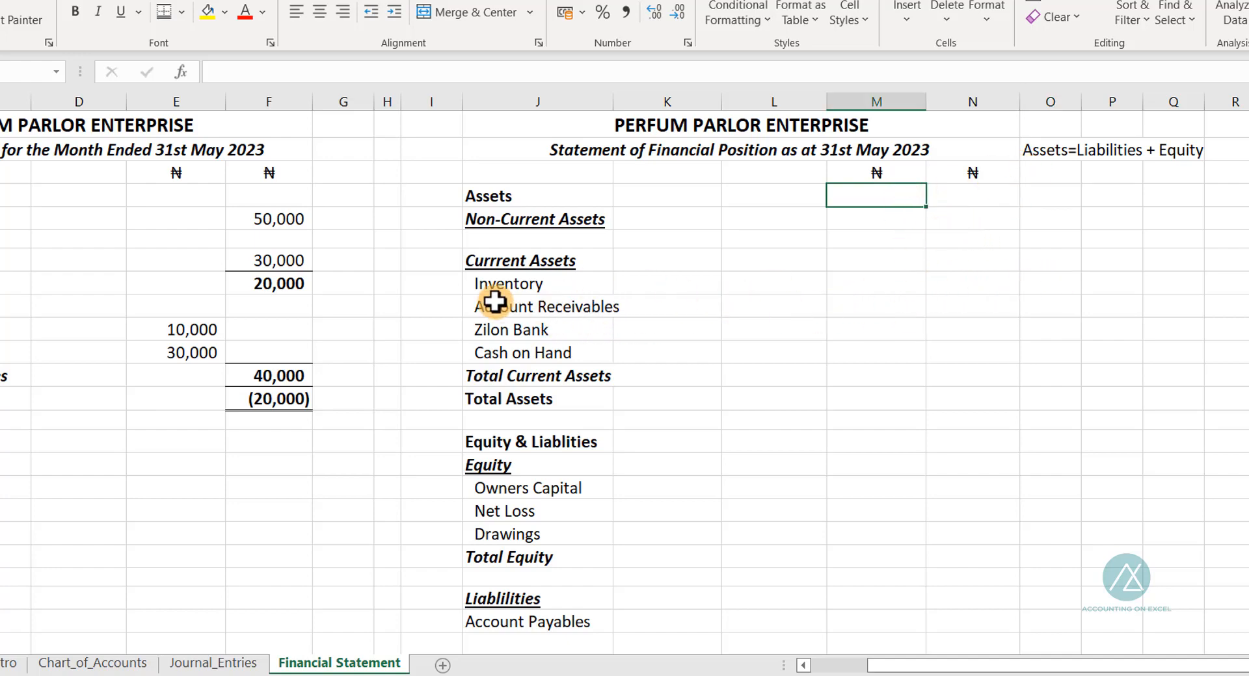
click(888, 286)
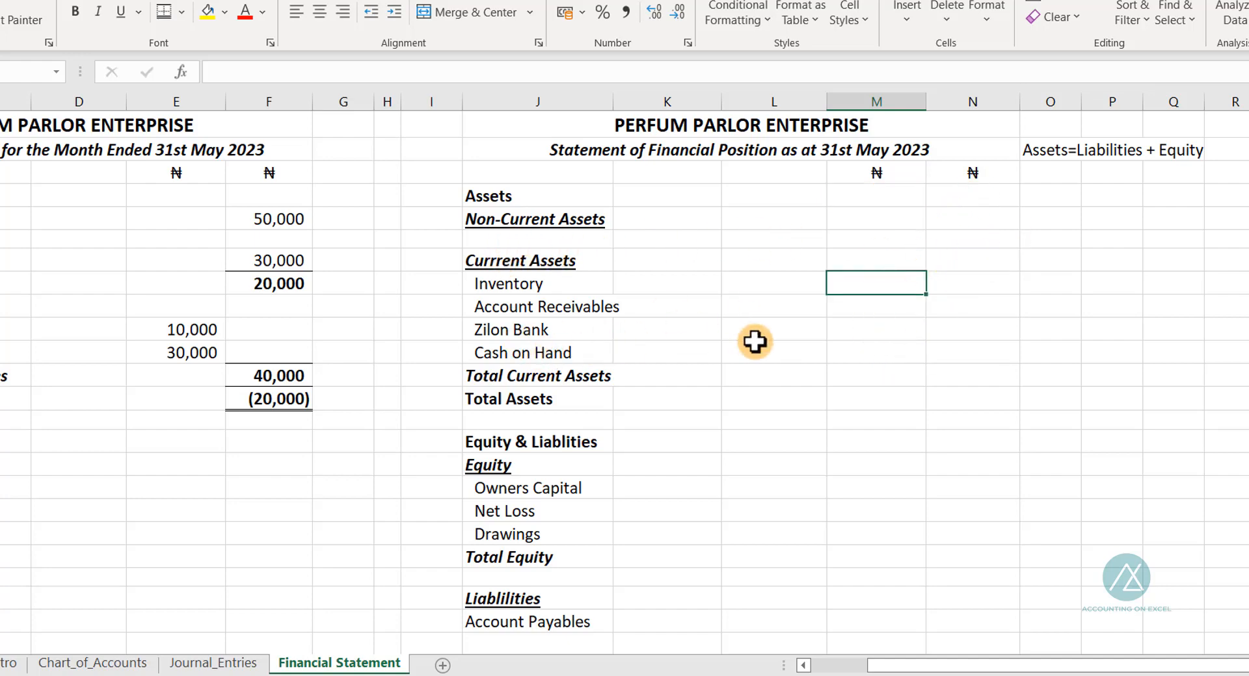
text(=d)
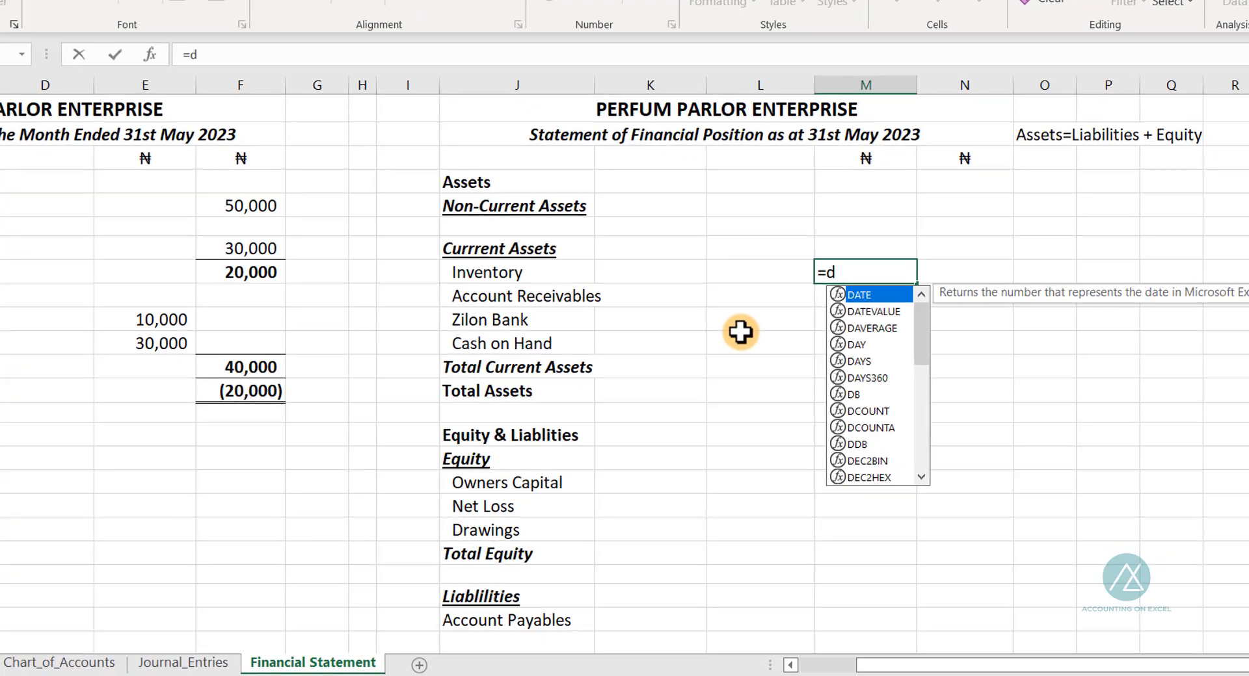
key(BackSpace)
text(sumifs)
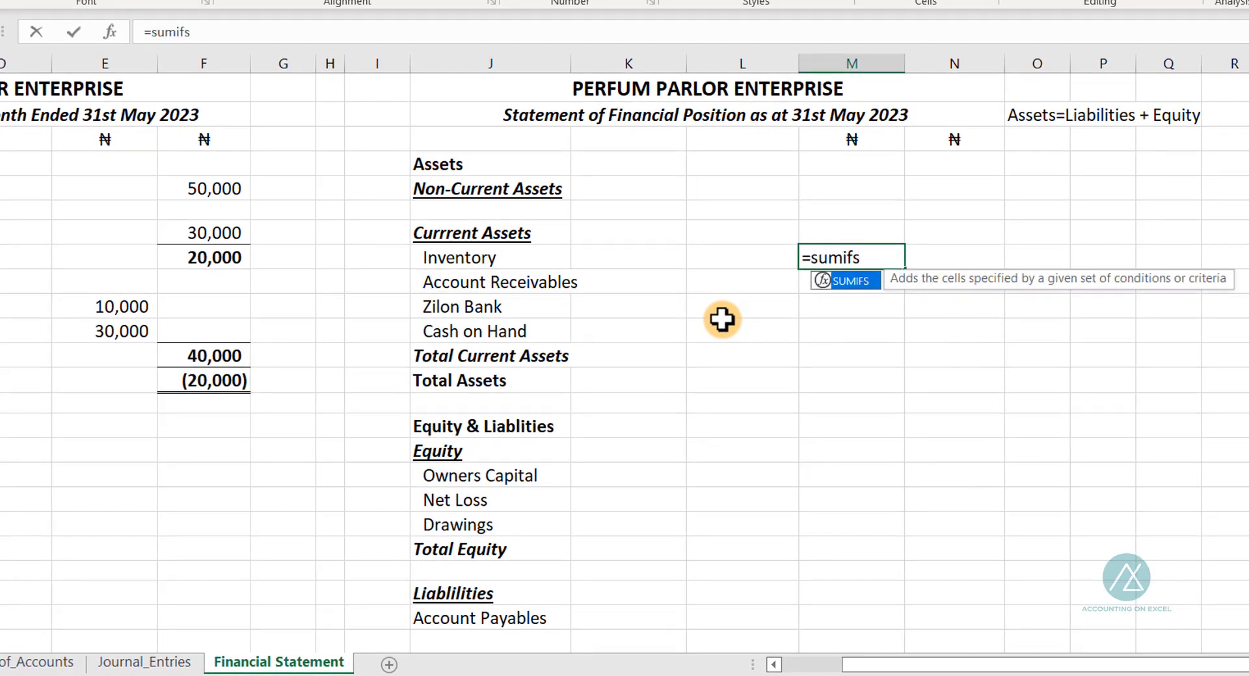
key(Tab)
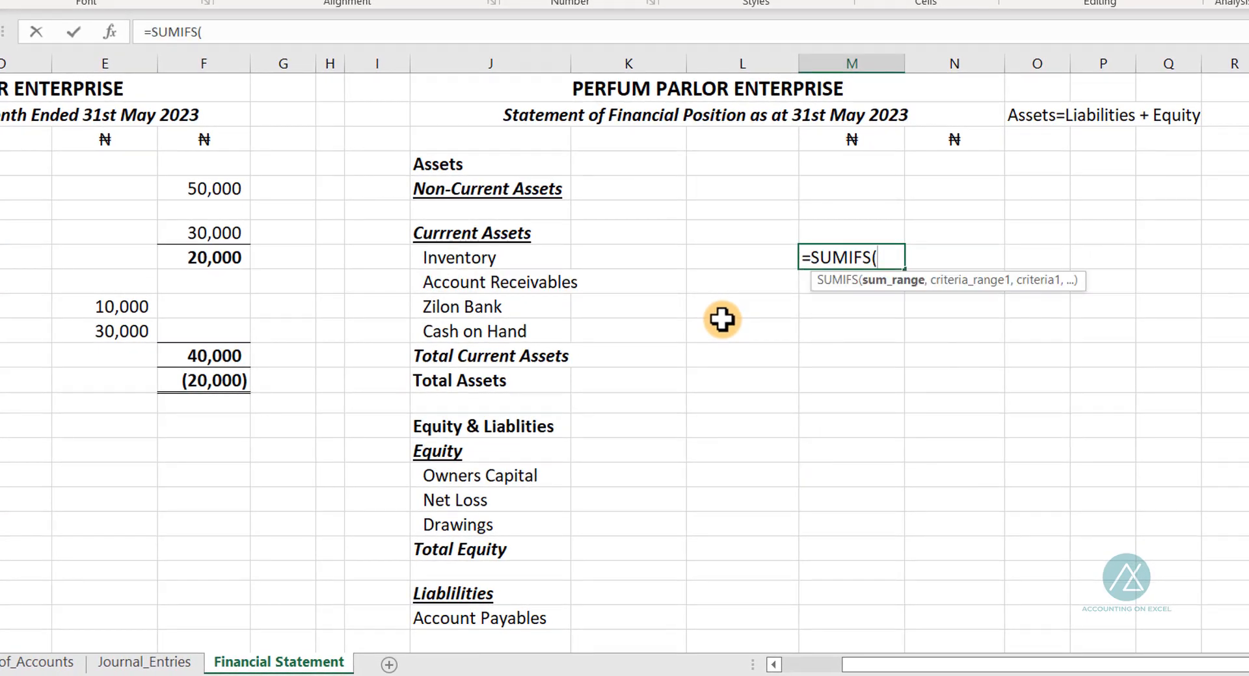
text(c)
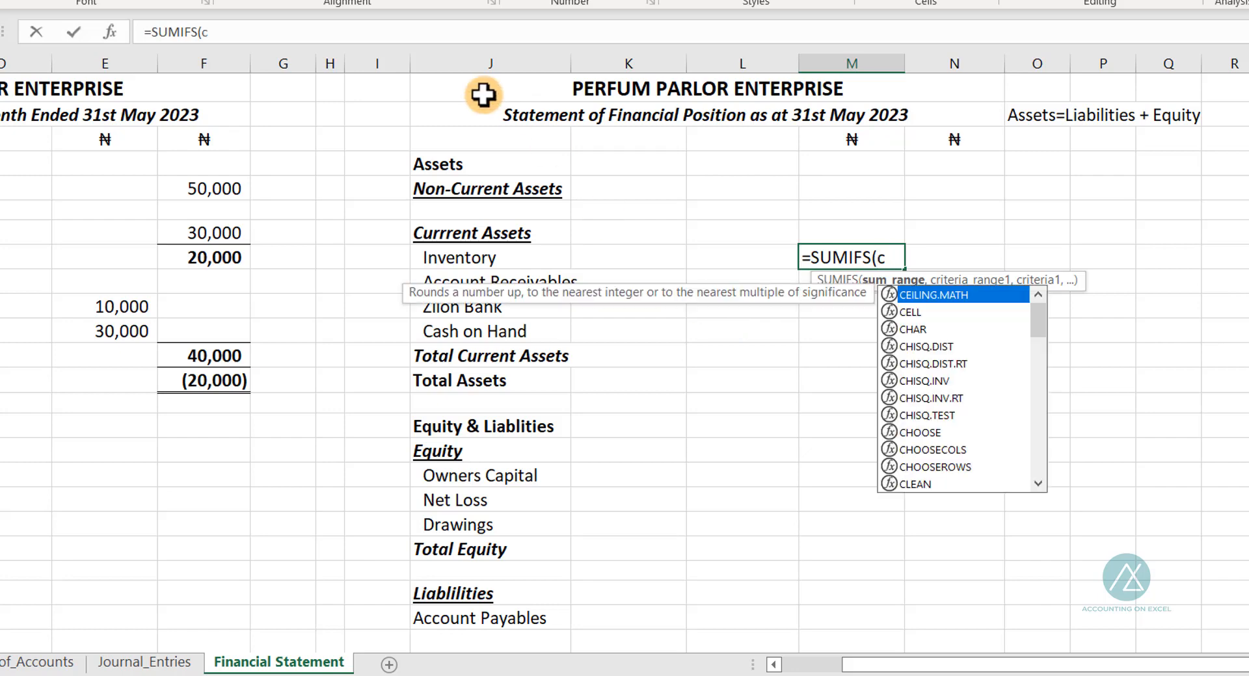
text(oa)
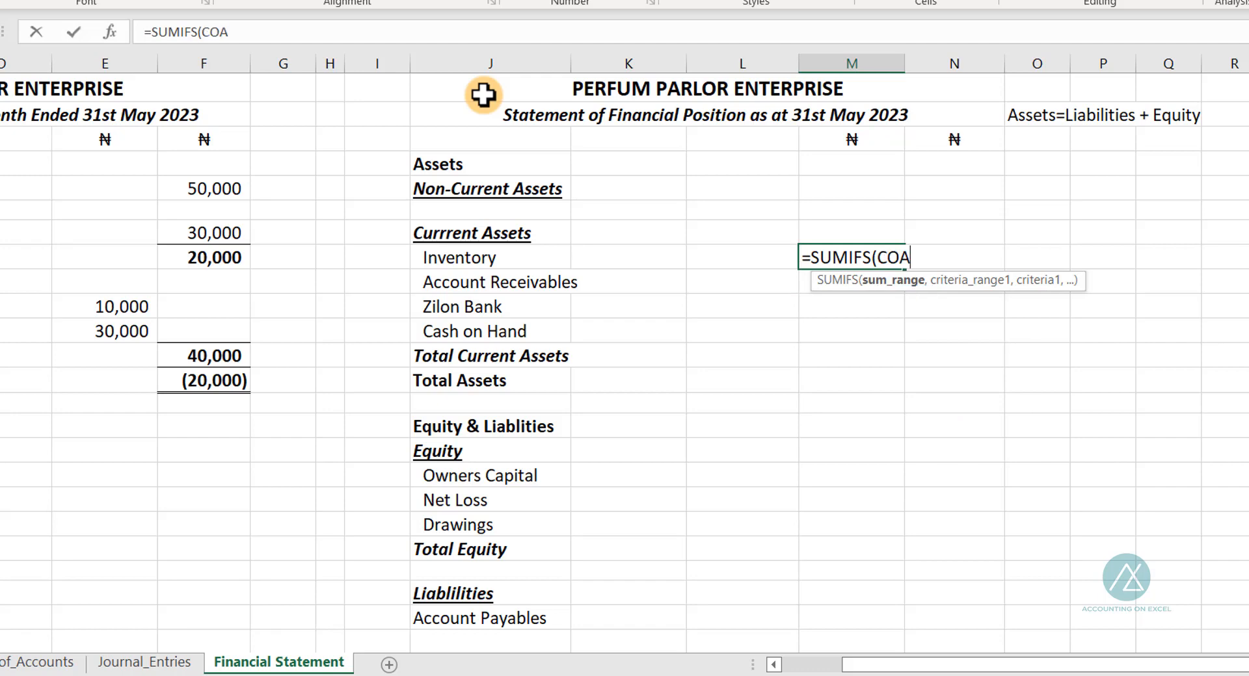
text([)
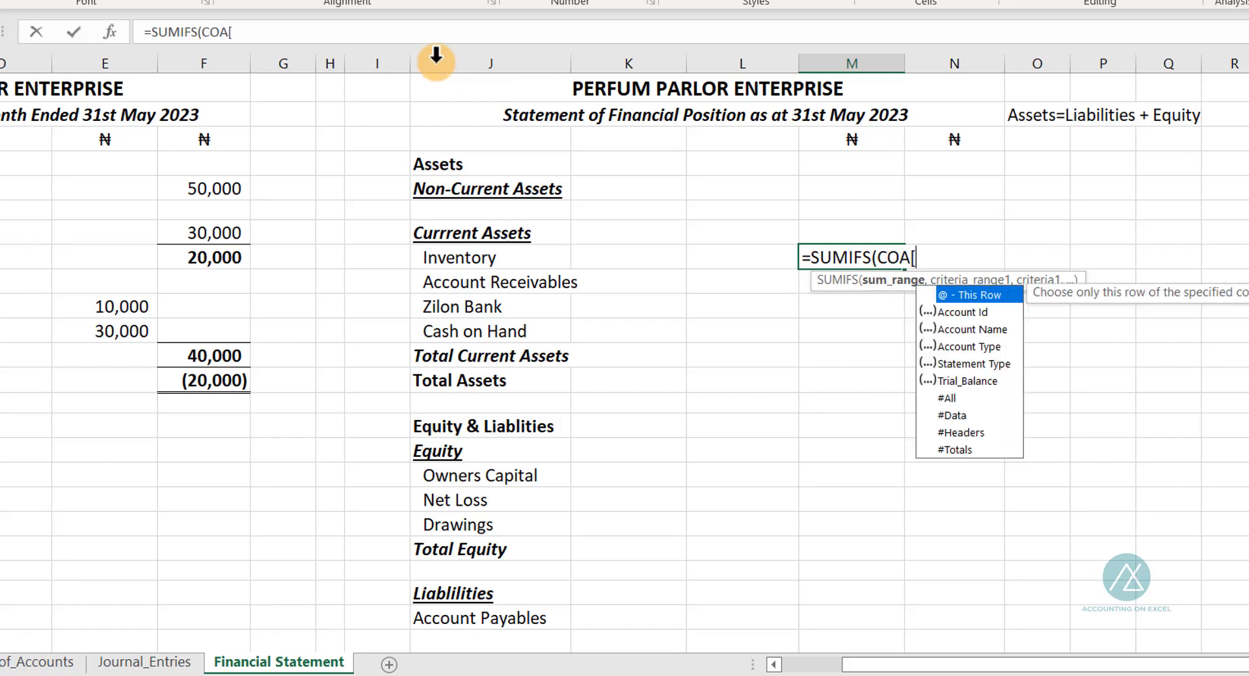
double_click(989, 380)
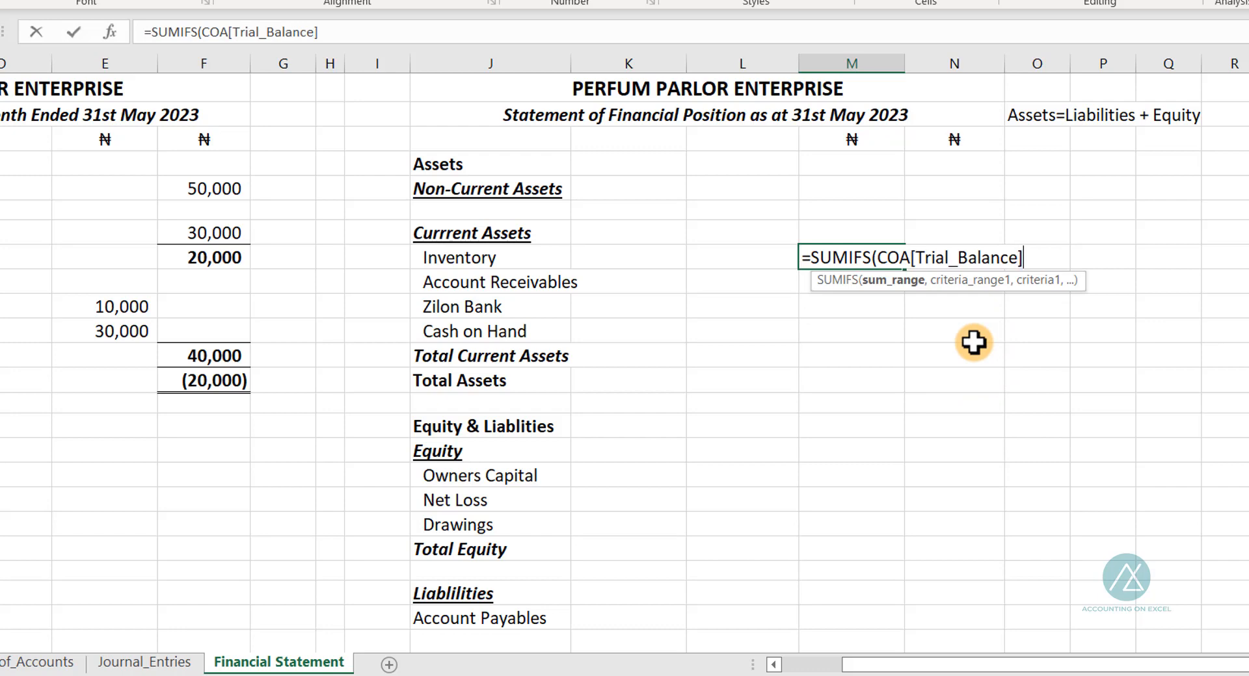
text(,)
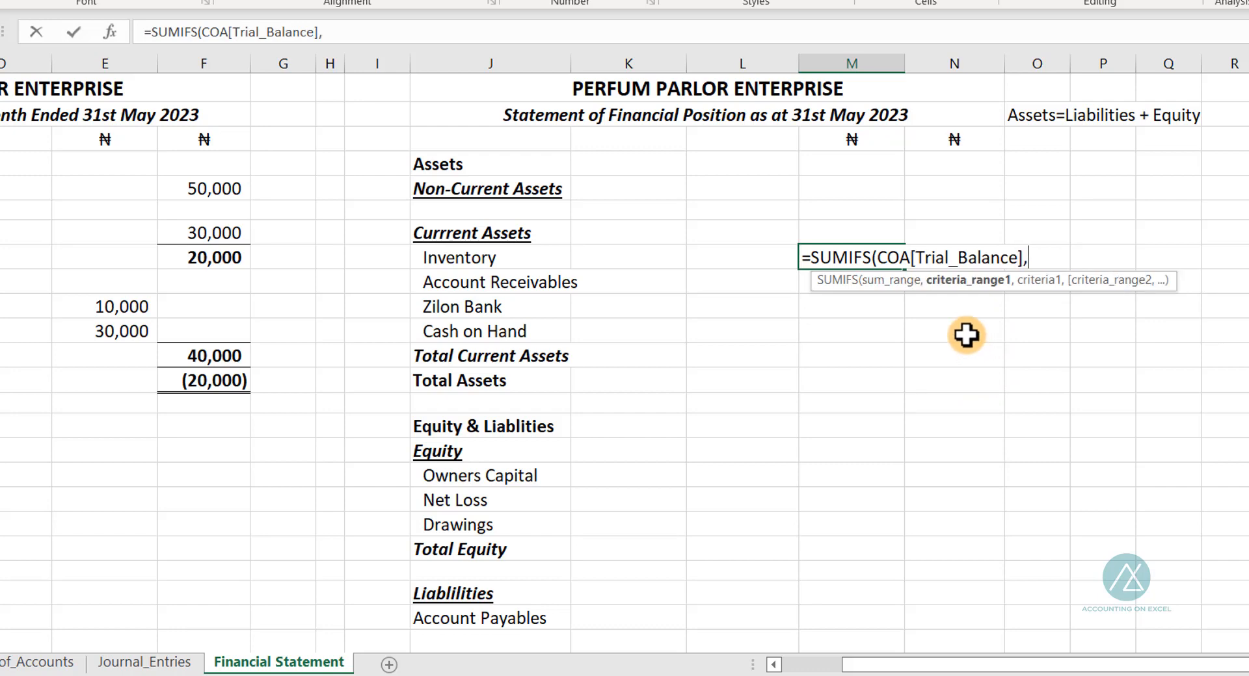
text(co)
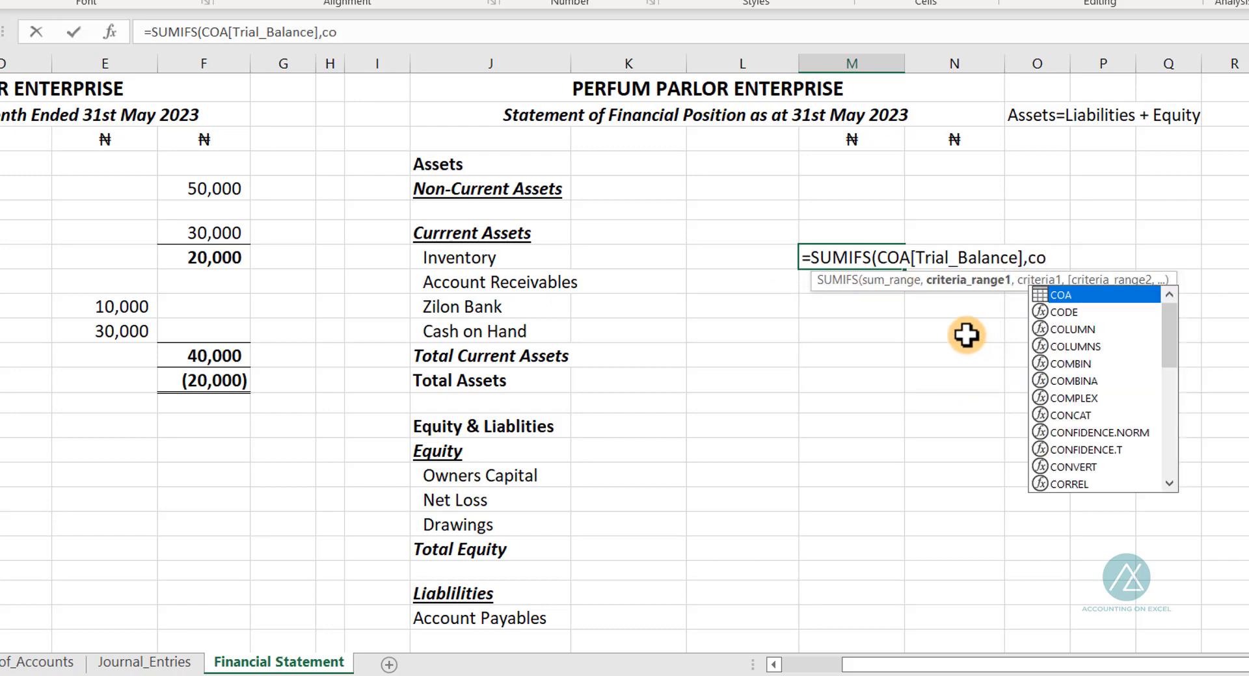
text(a)
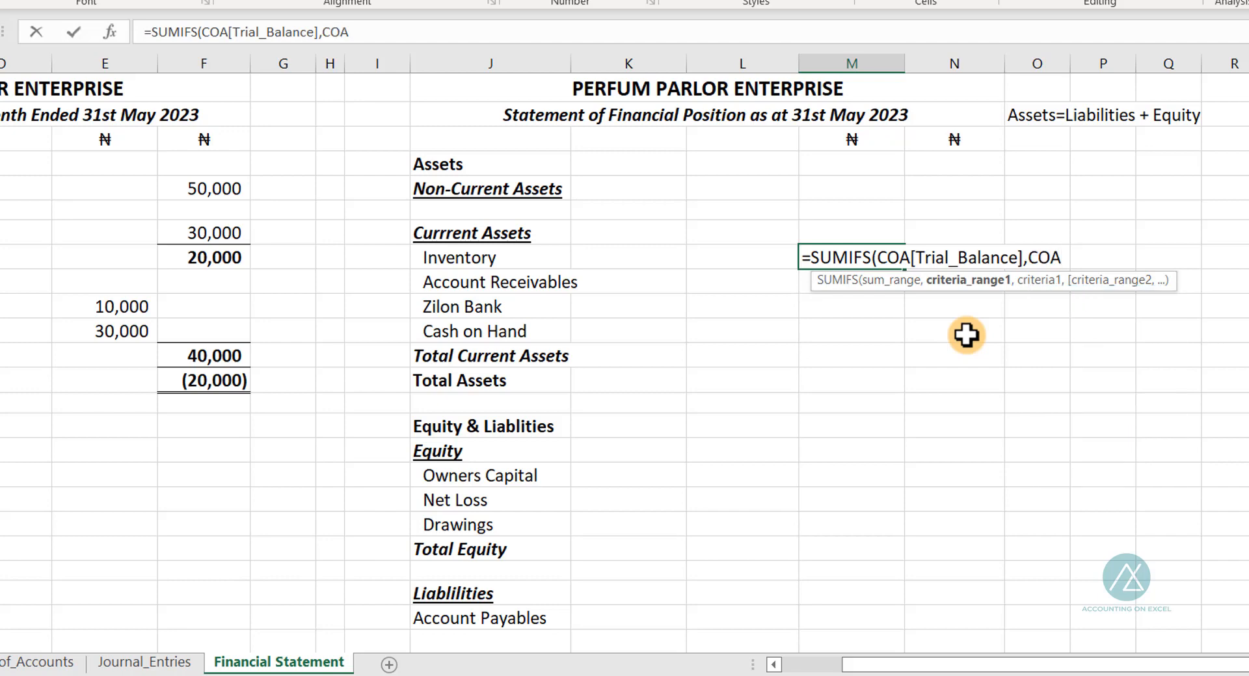
text([)
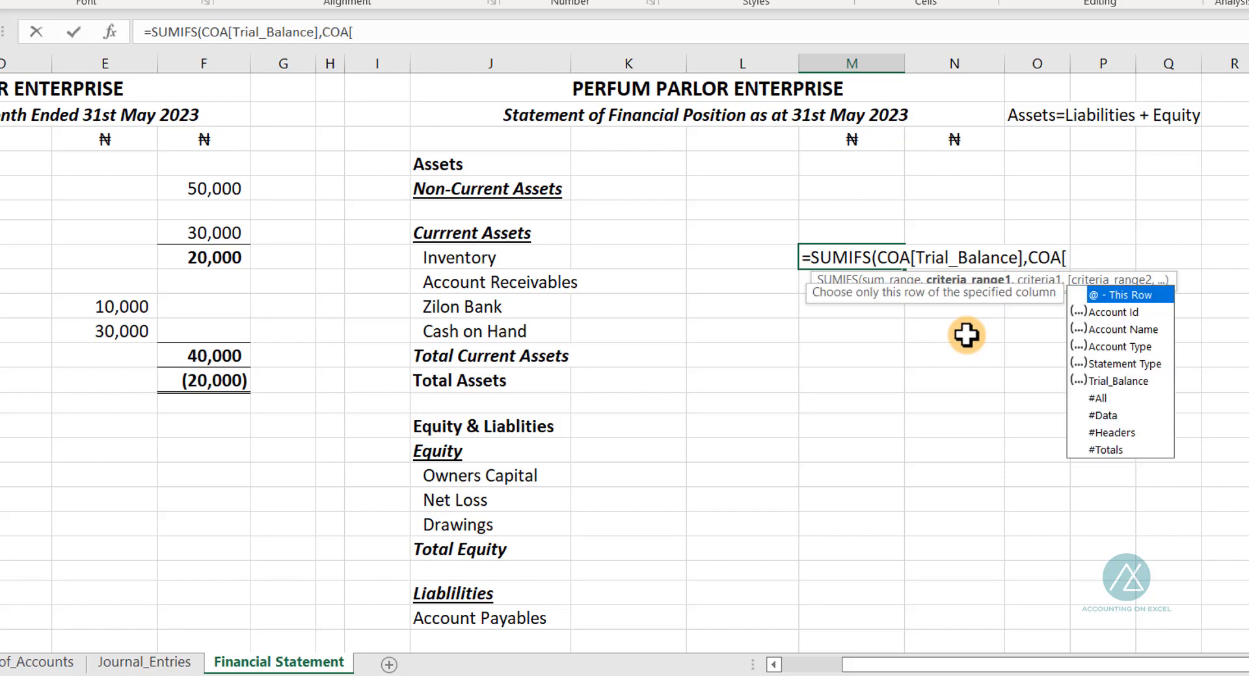
double_click(1114, 329)
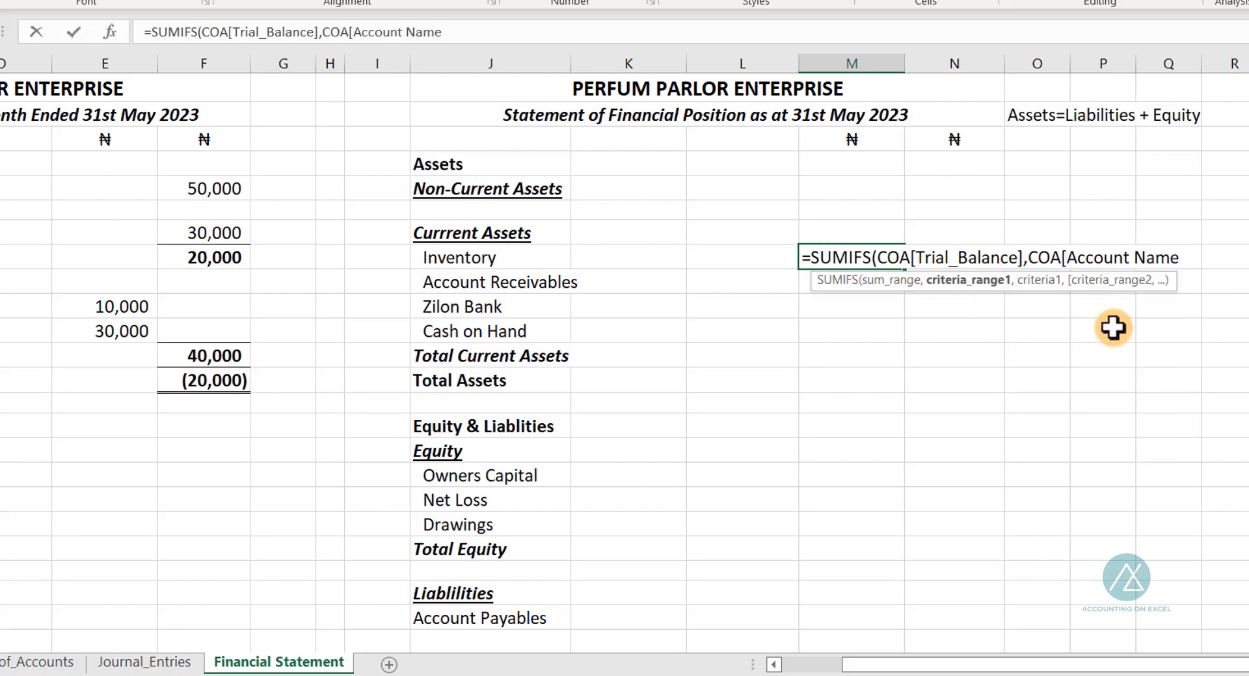
text(],)
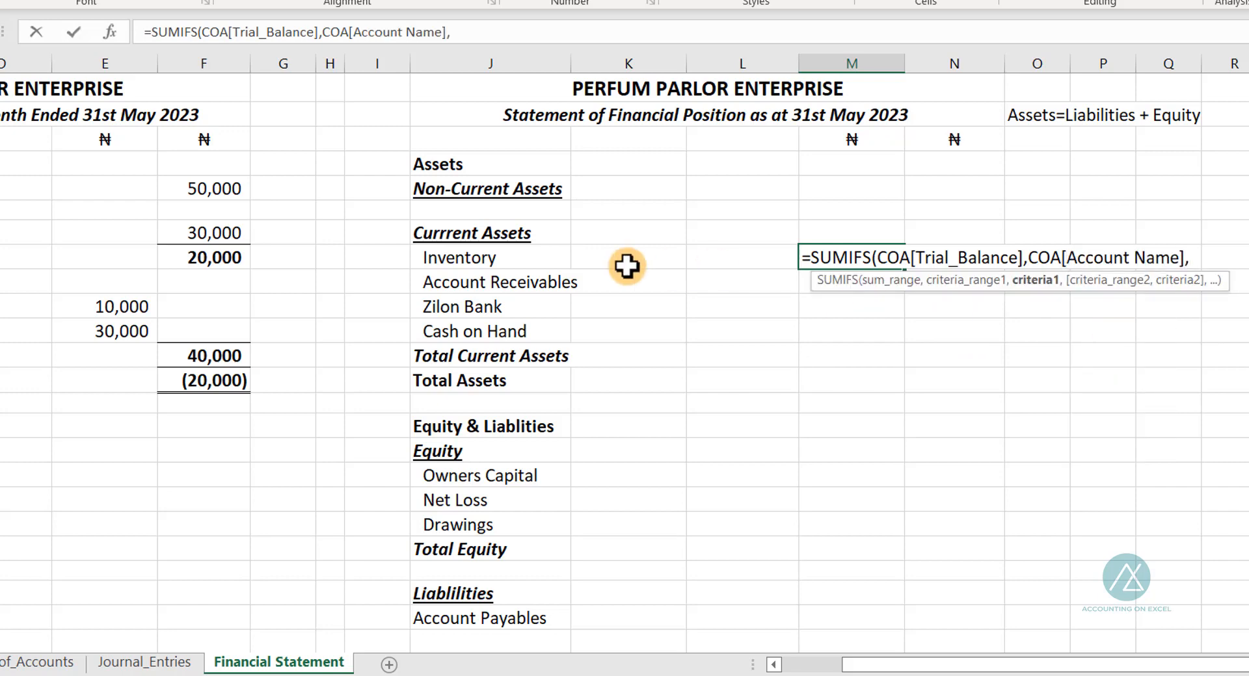
click(460, 260)
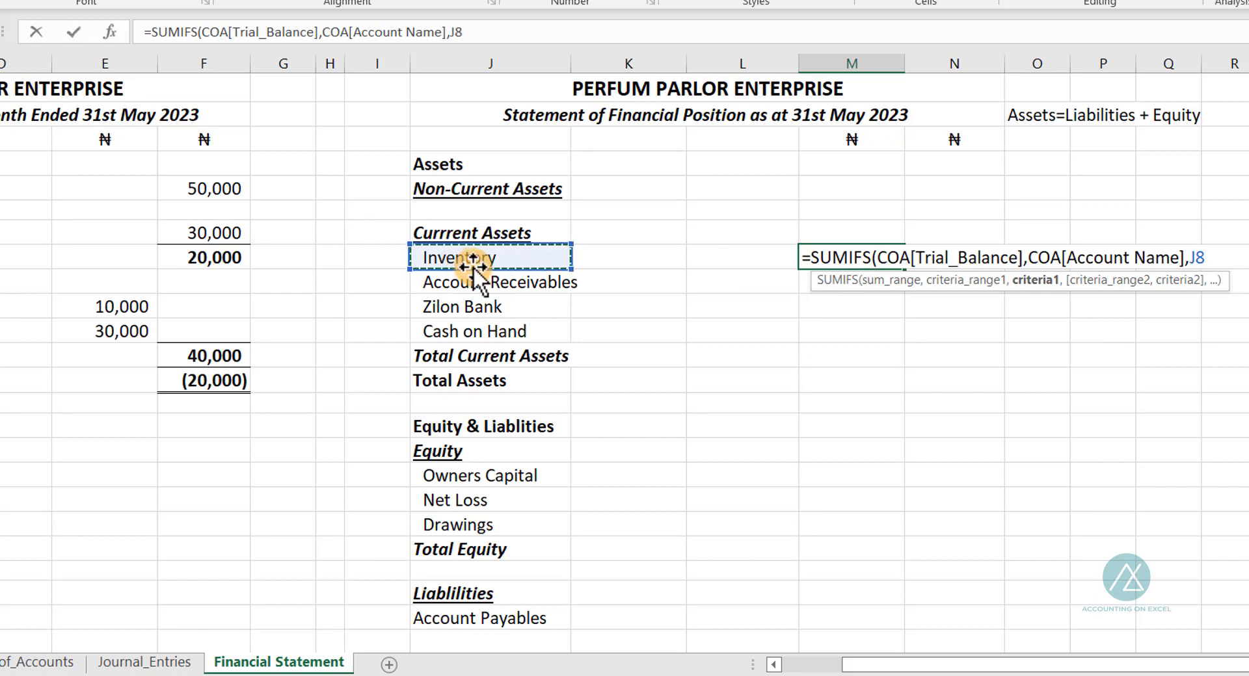
key(Return)
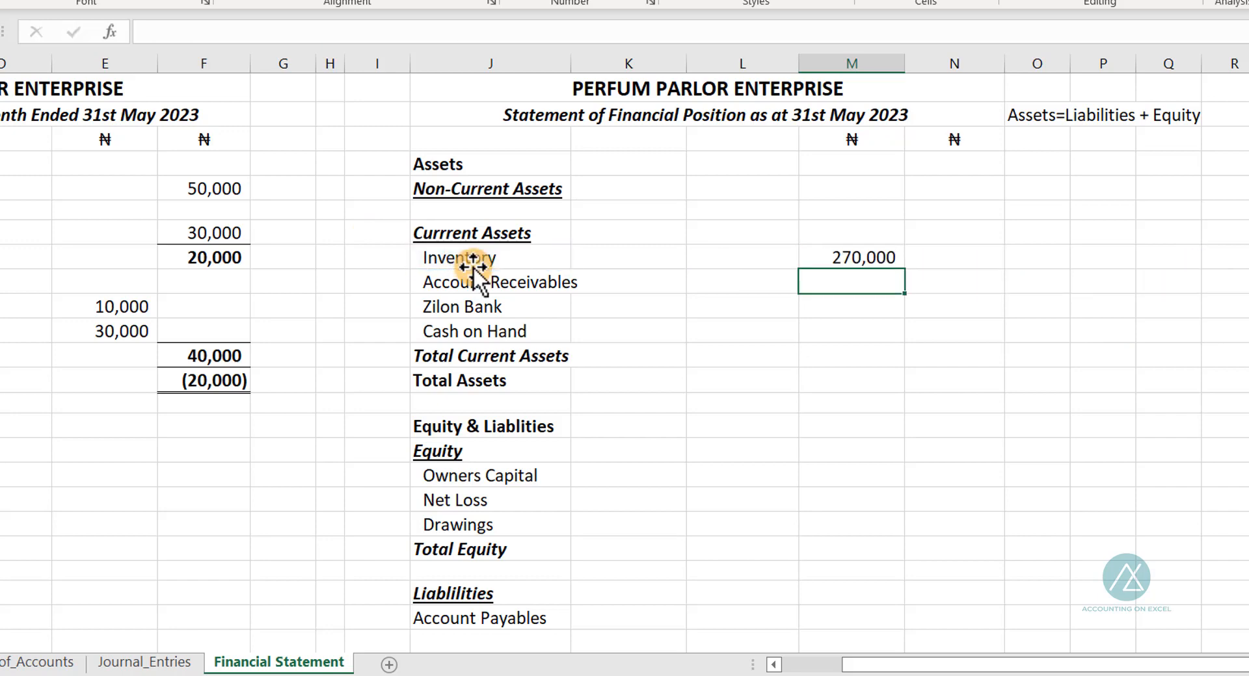
Step: Fill the Inventory SUMIFS formula from M8 down through M11 for Account Receivables, Zilon Bank and Cash on Hand
click(841, 258)
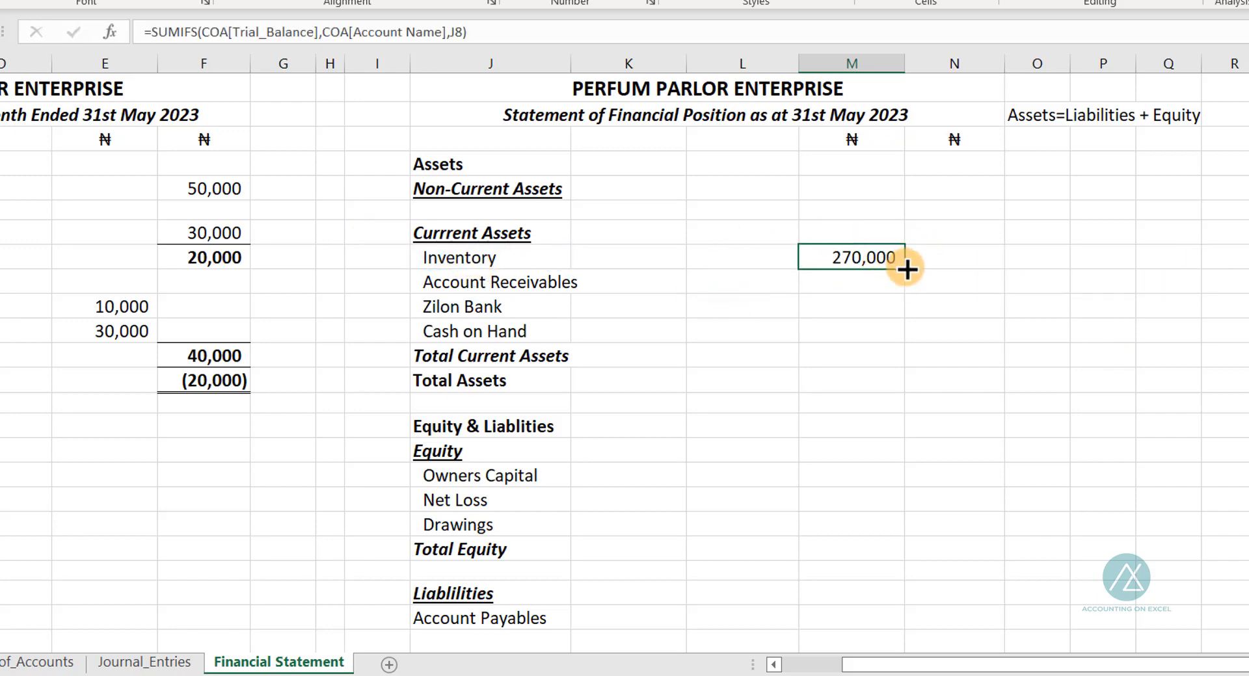
drag(905, 269, 873, 348)
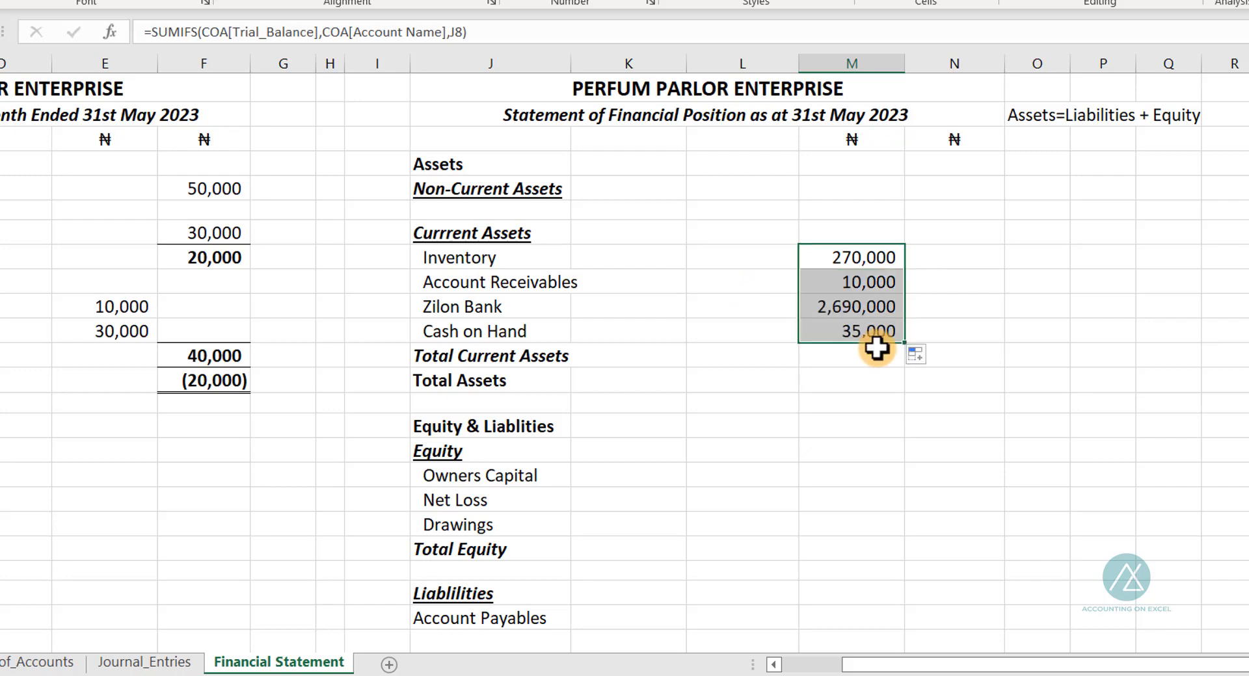
click(846, 359)
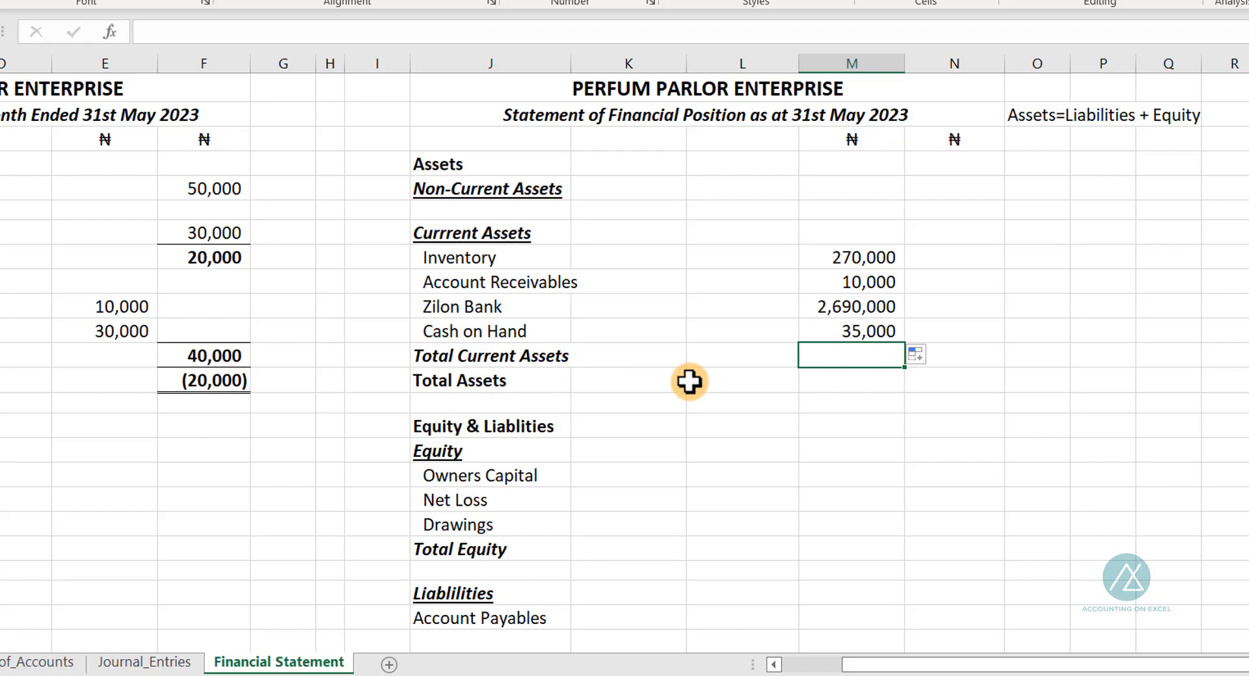
Step: Enter =SUM(M8:M11) in M12 to calculate Total Current Assets
text(=sum)
key(Tab)
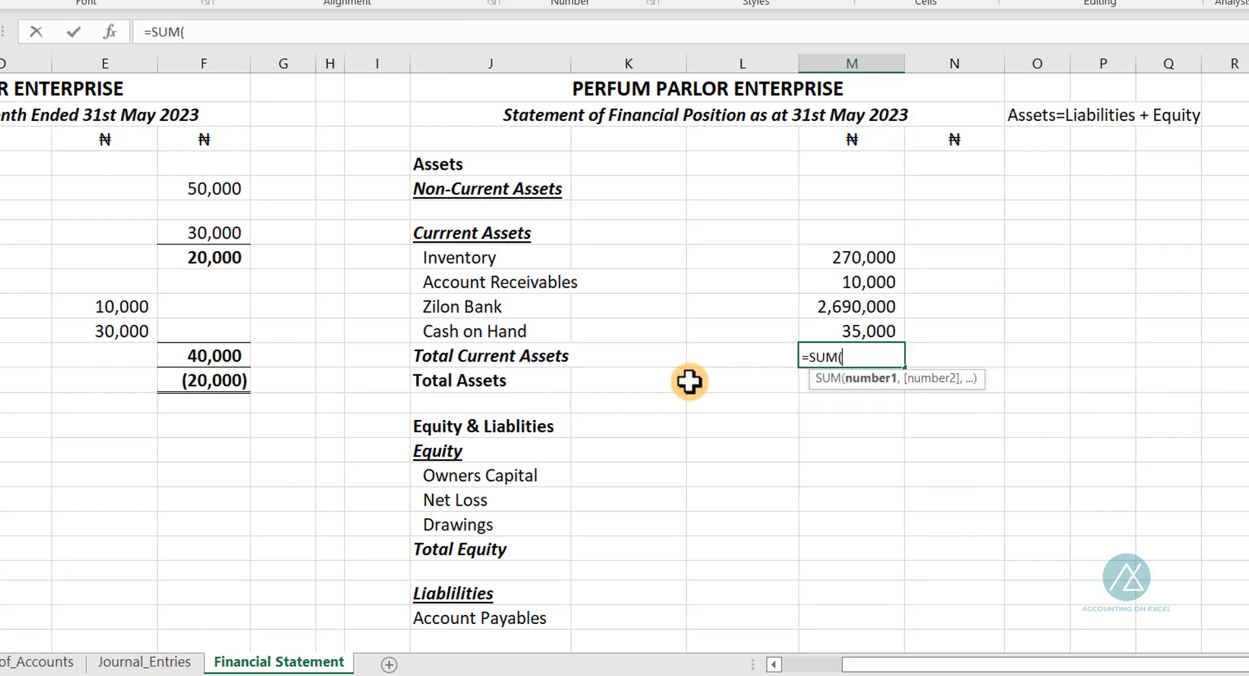
drag(879, 260, 836, 324)
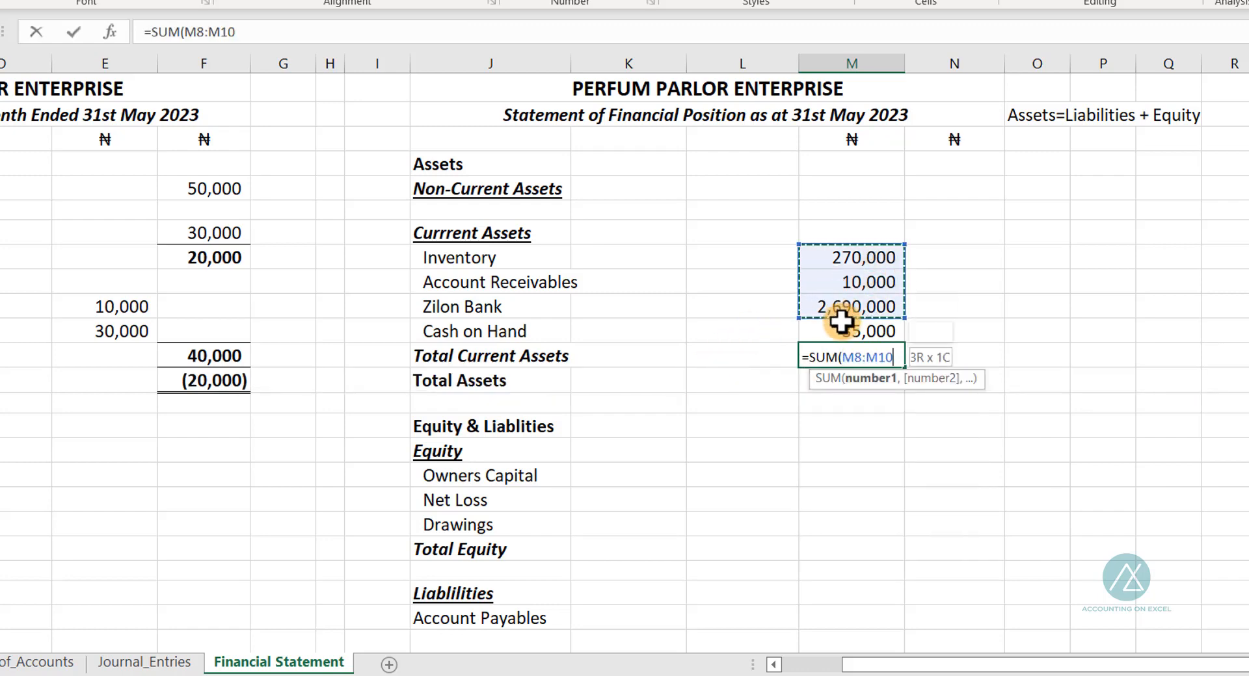
key(Return)
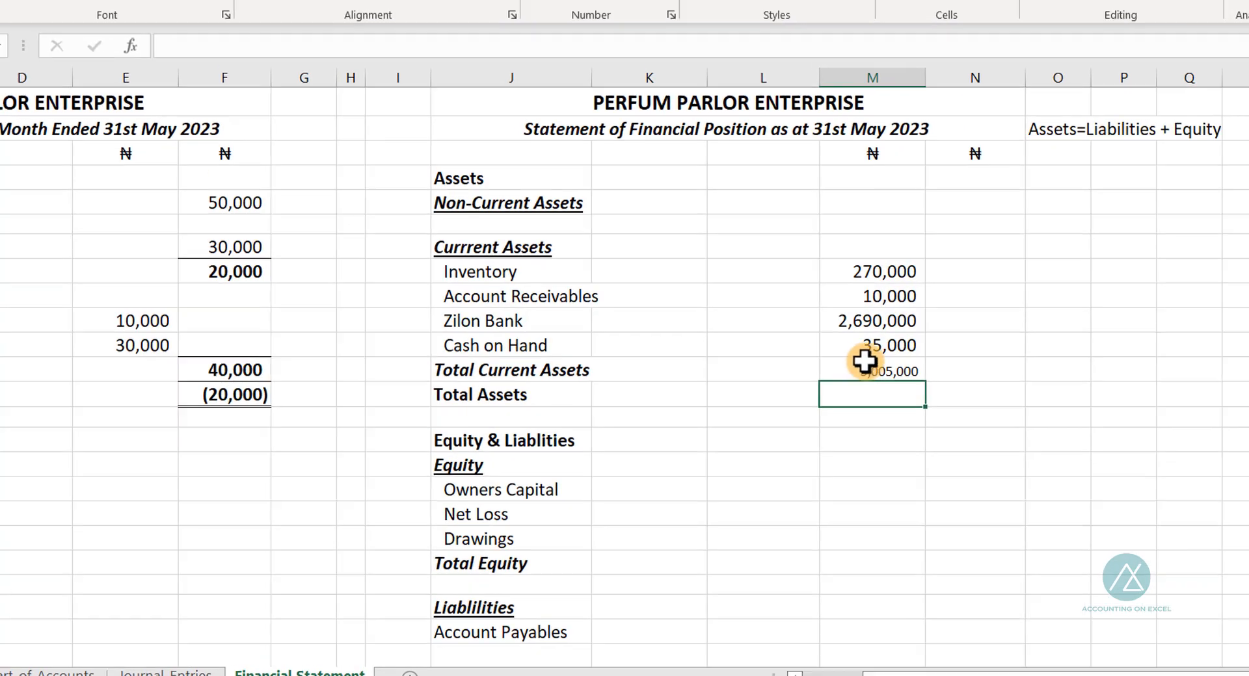
Step: Format the Total Current Assets figure in M12 as bold, size 14, with a top border
click(859, 357)
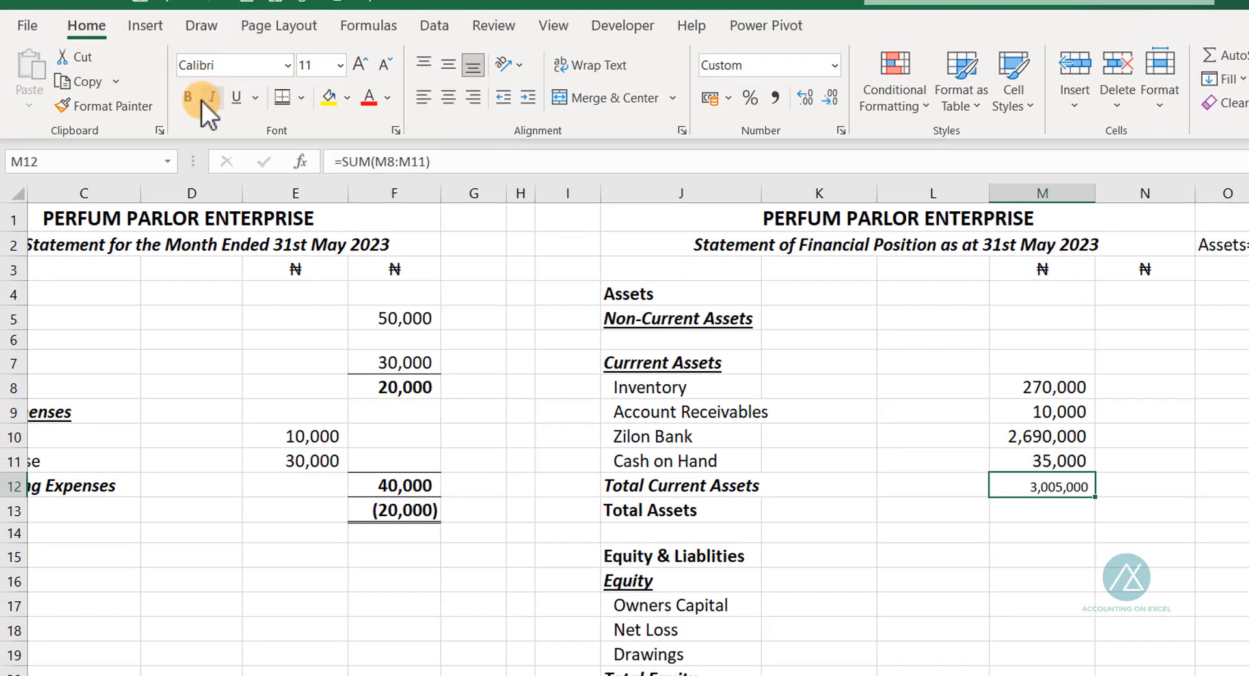
click(191, 99)
click(363, 63)
click(365, 62)
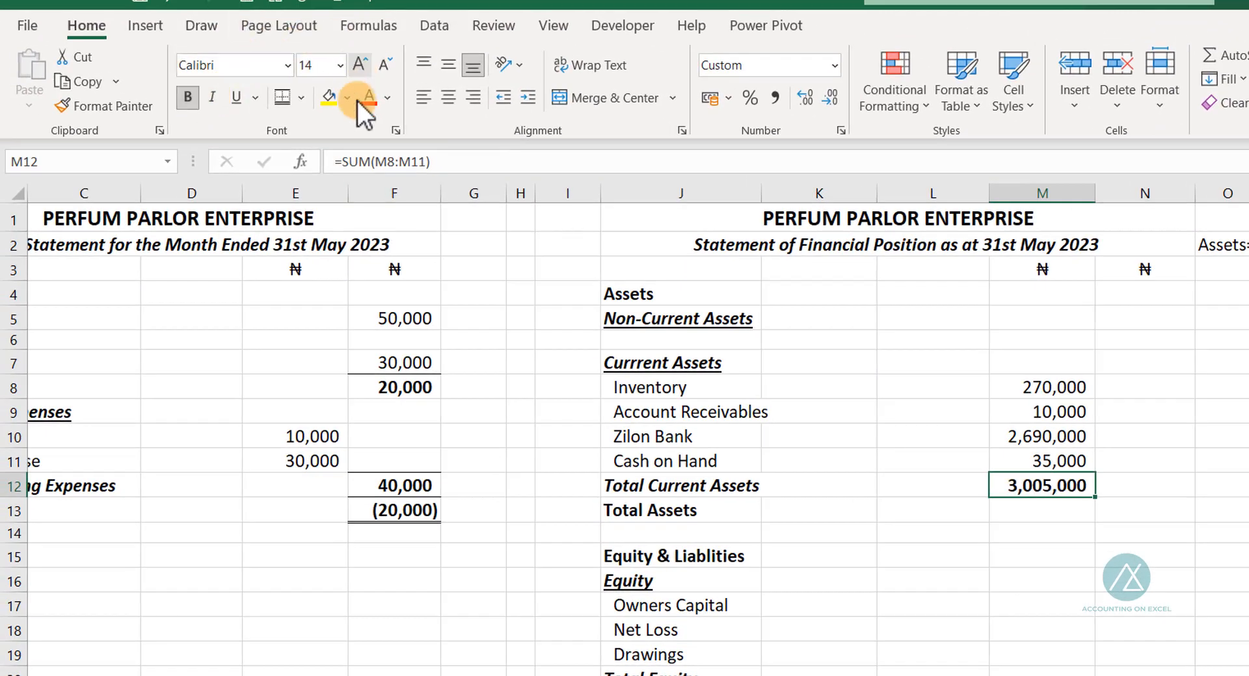
click(302, 97)
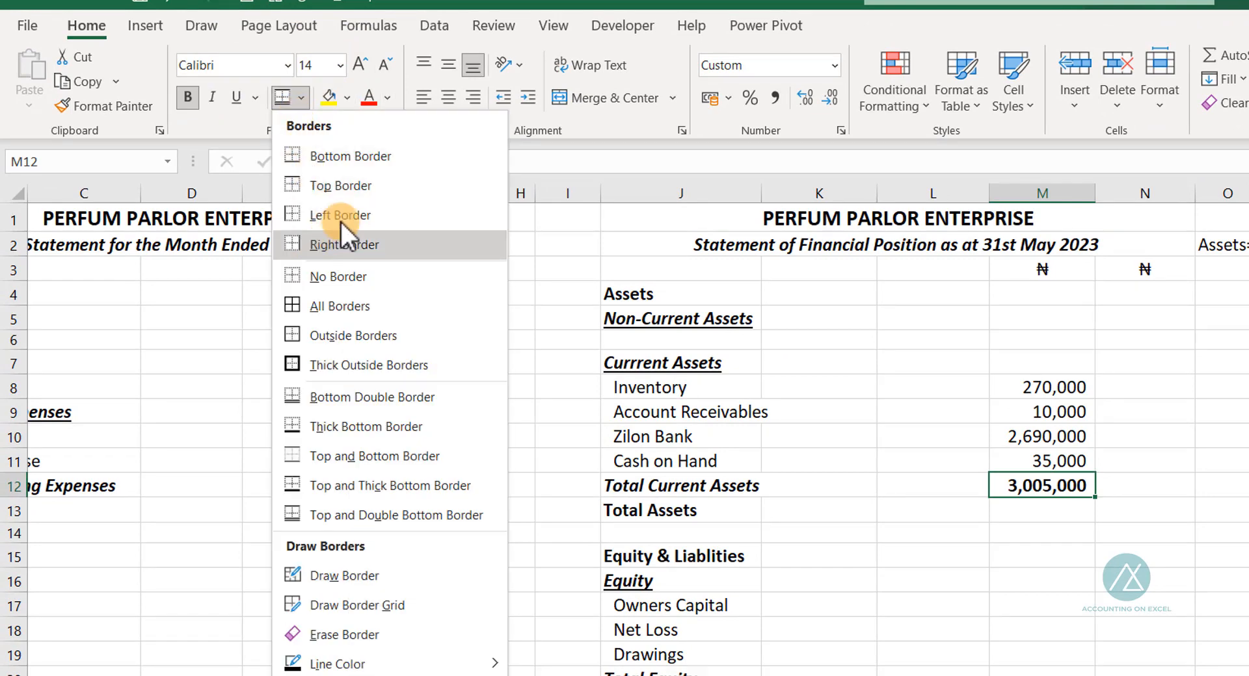
click(340, 187)
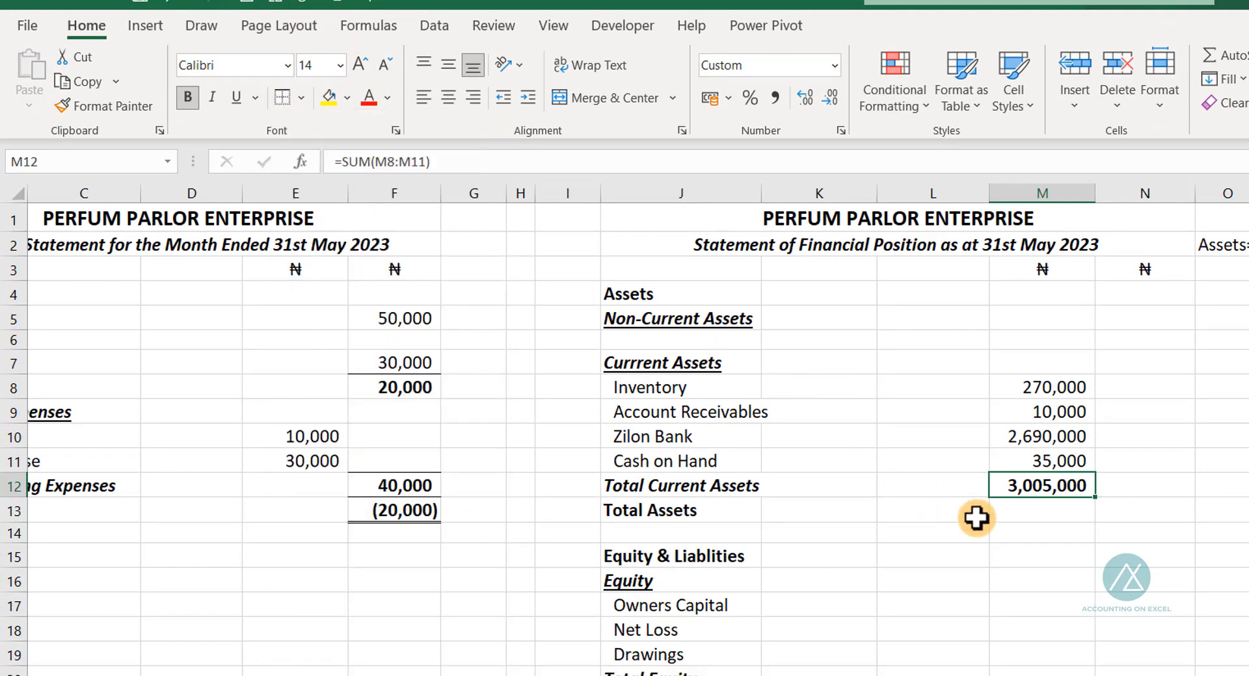
click(1047, 533)
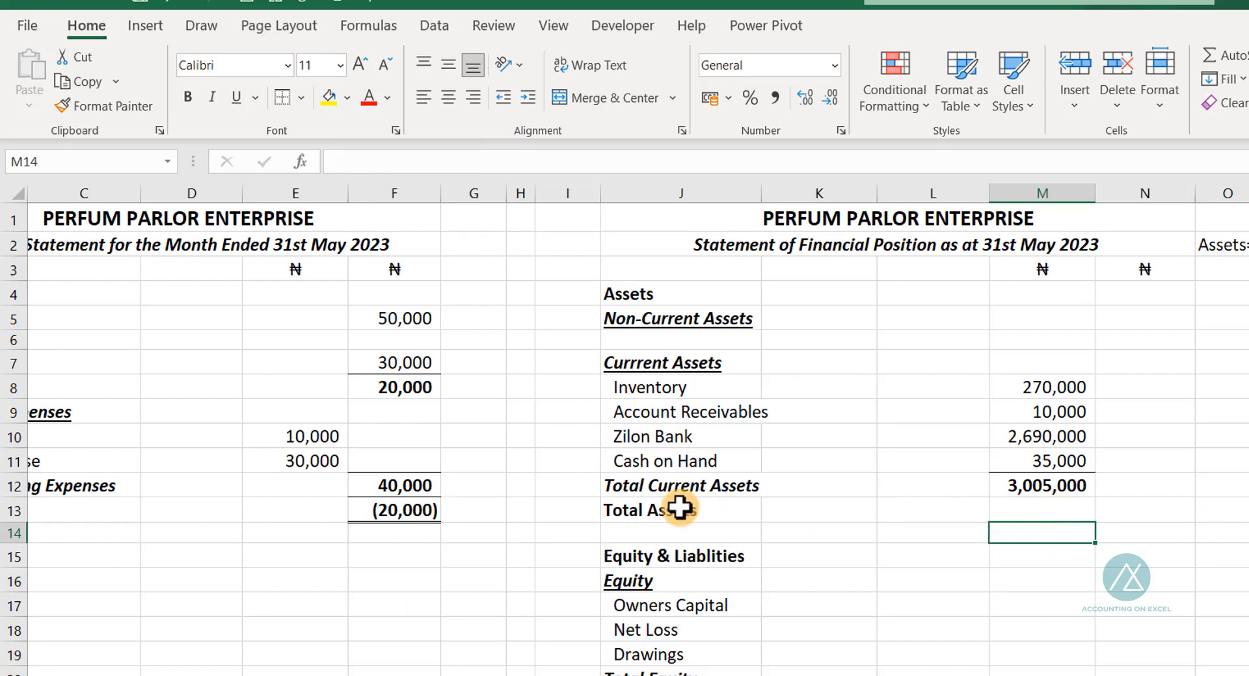
Step: Move the Total Current Assets figure from M12 to N12
click(1032, 487)
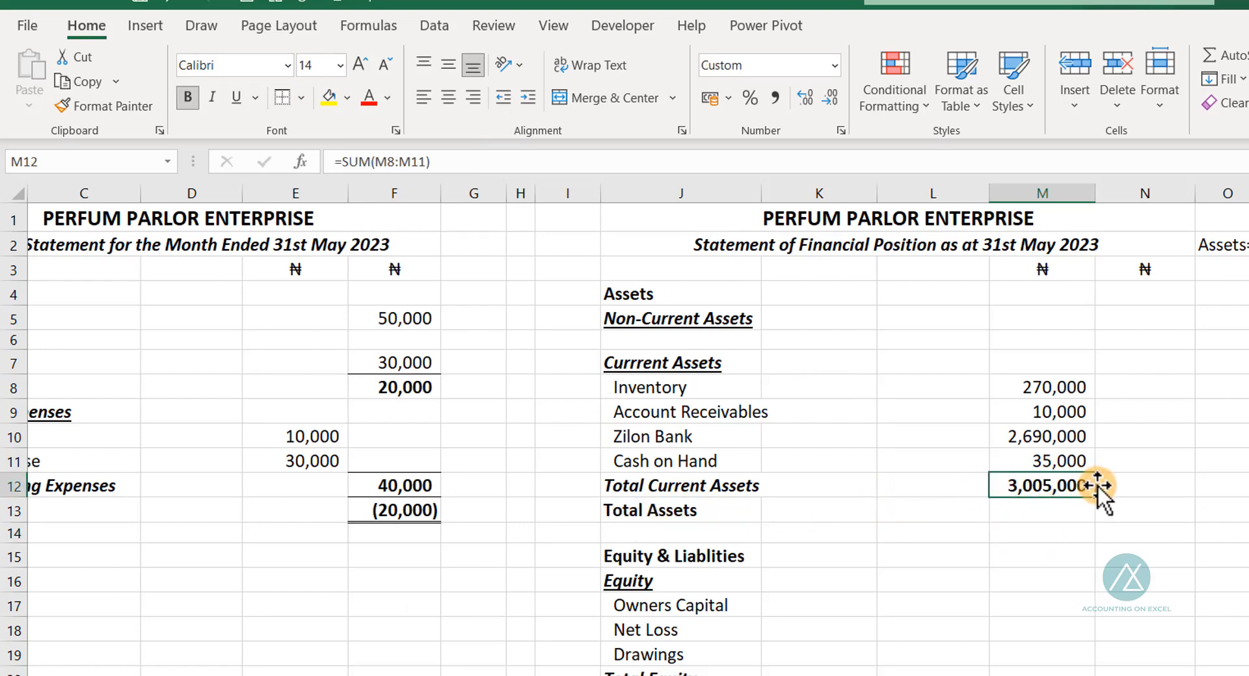
drag(1097, 484, 1131, 480)
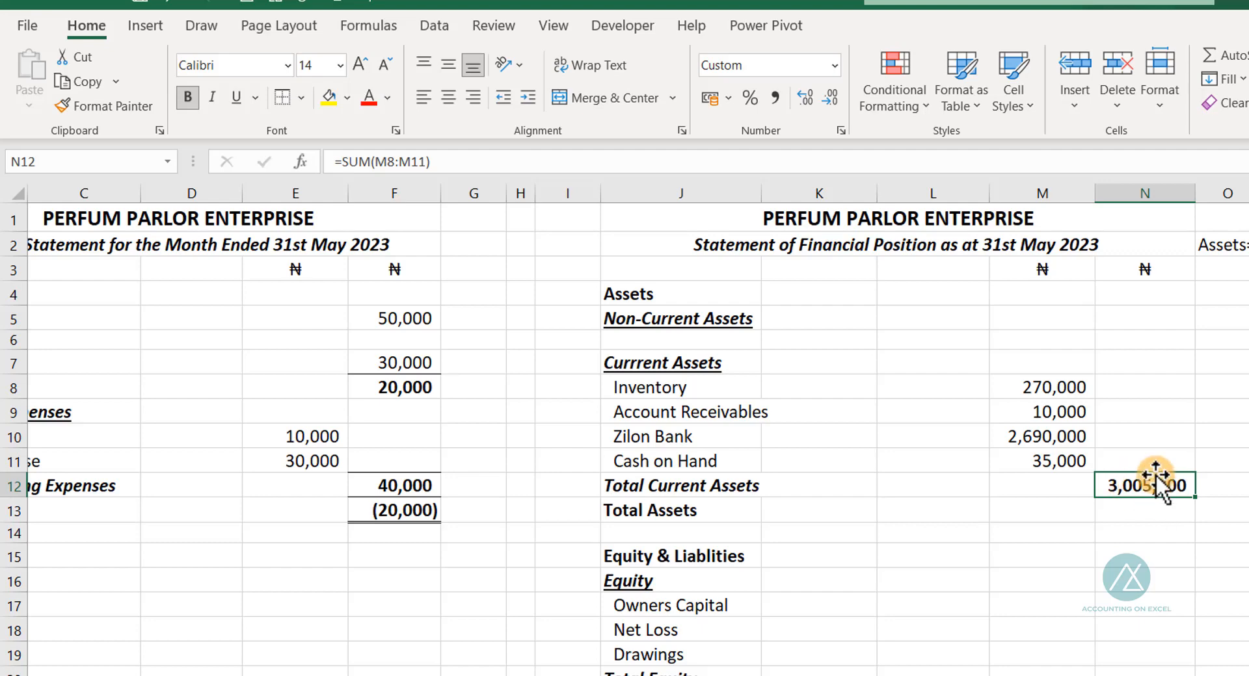
click(1124, 522)
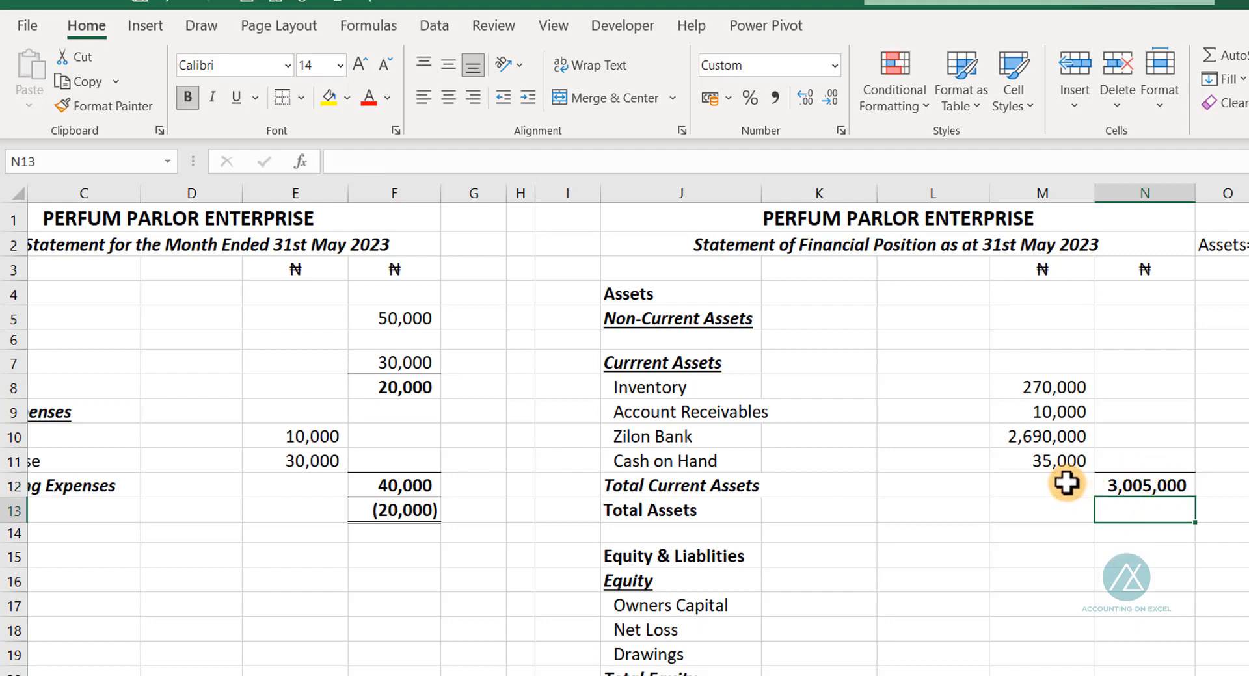
Step: Remove the border from N12 and add a top border to the empty cell M12 beneath Cash on Hand
click(1126, 484)
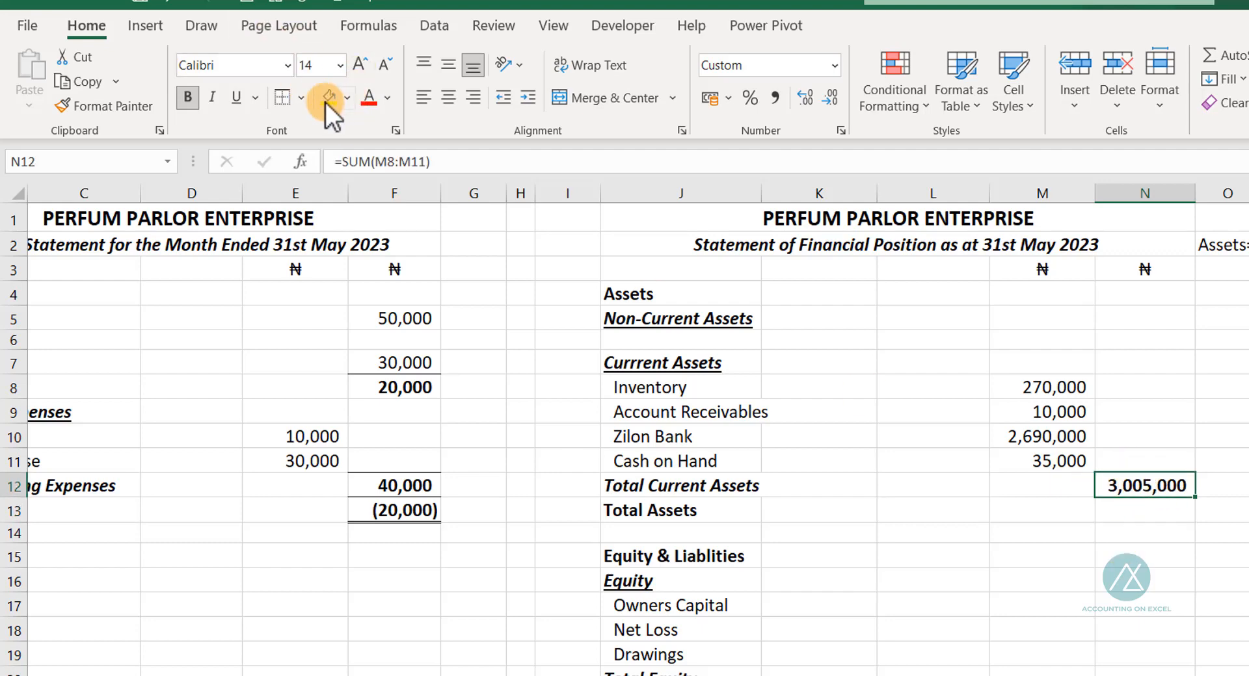
click(300, 99)
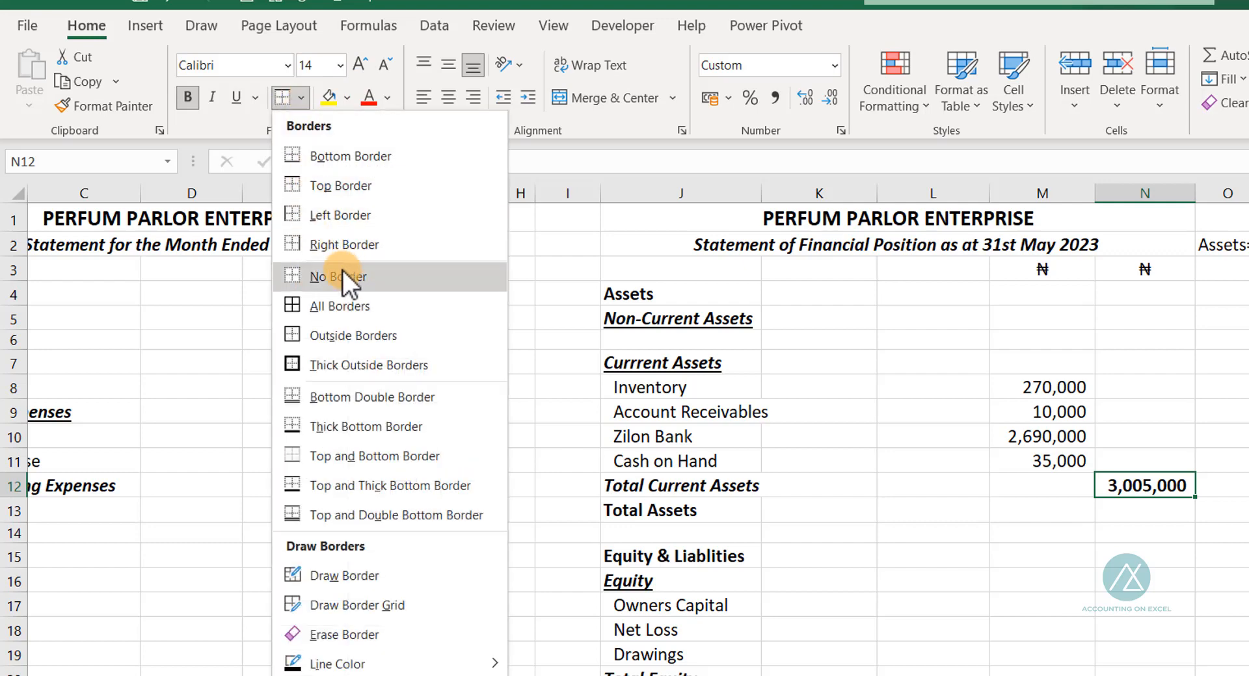
click(342, 273)
click(1029, 480)
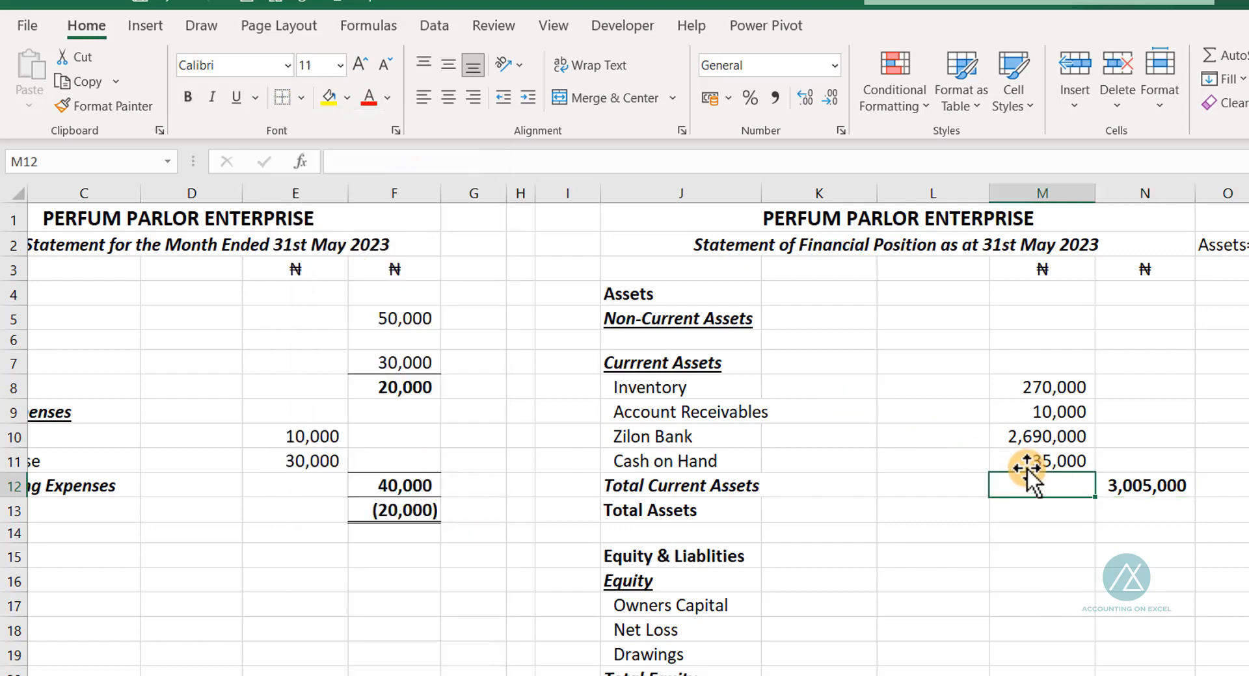
click(301, 99)
click(331, 186)
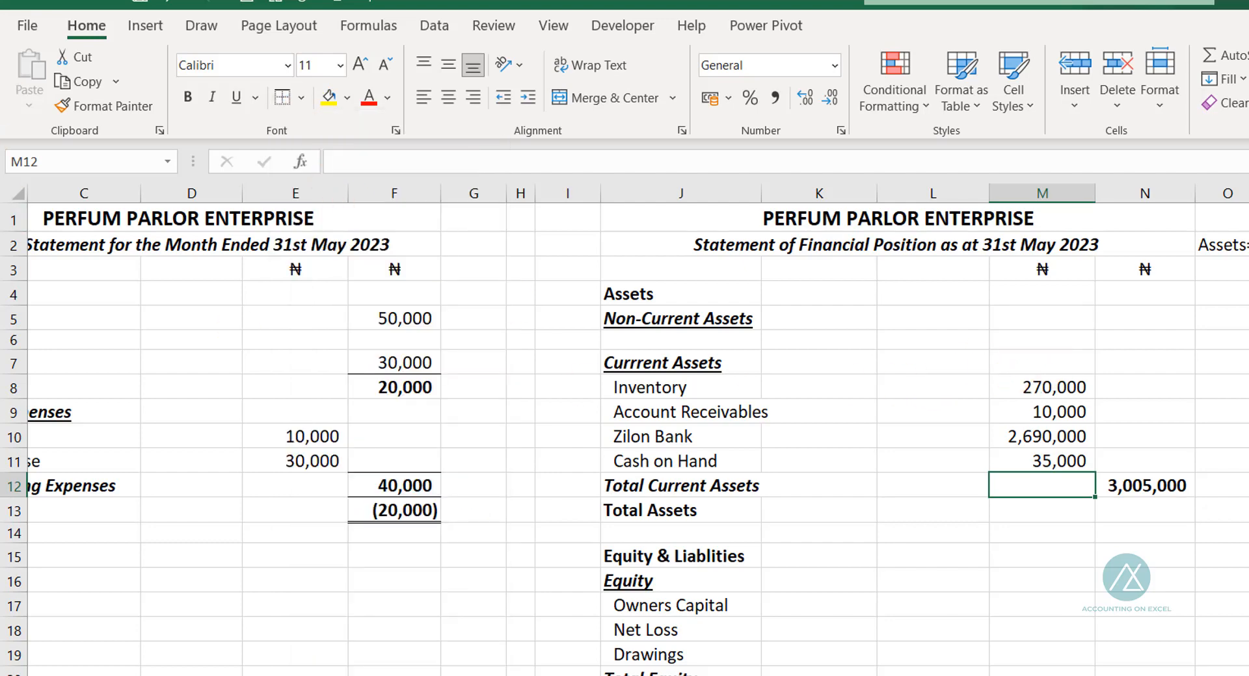
Step: Enter =SUM(N5,N12) in N13 to calculate Total Assets from the non-current and current asset totals
click(1150, 513)
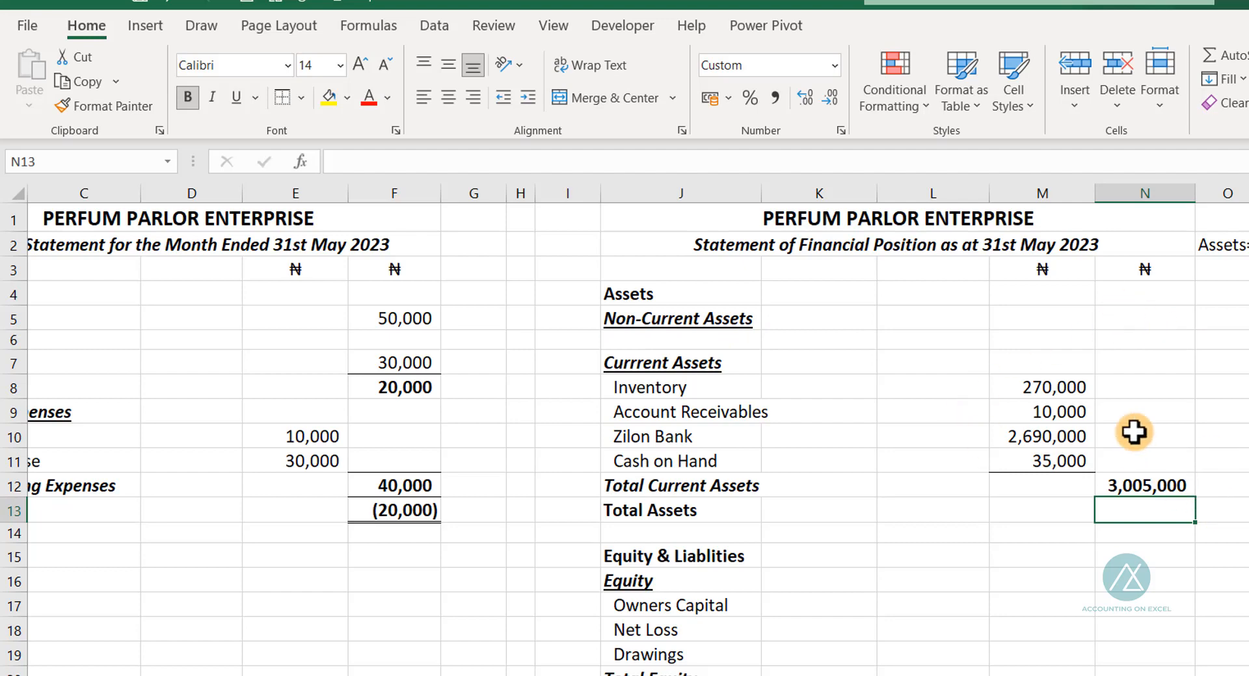
text(=)
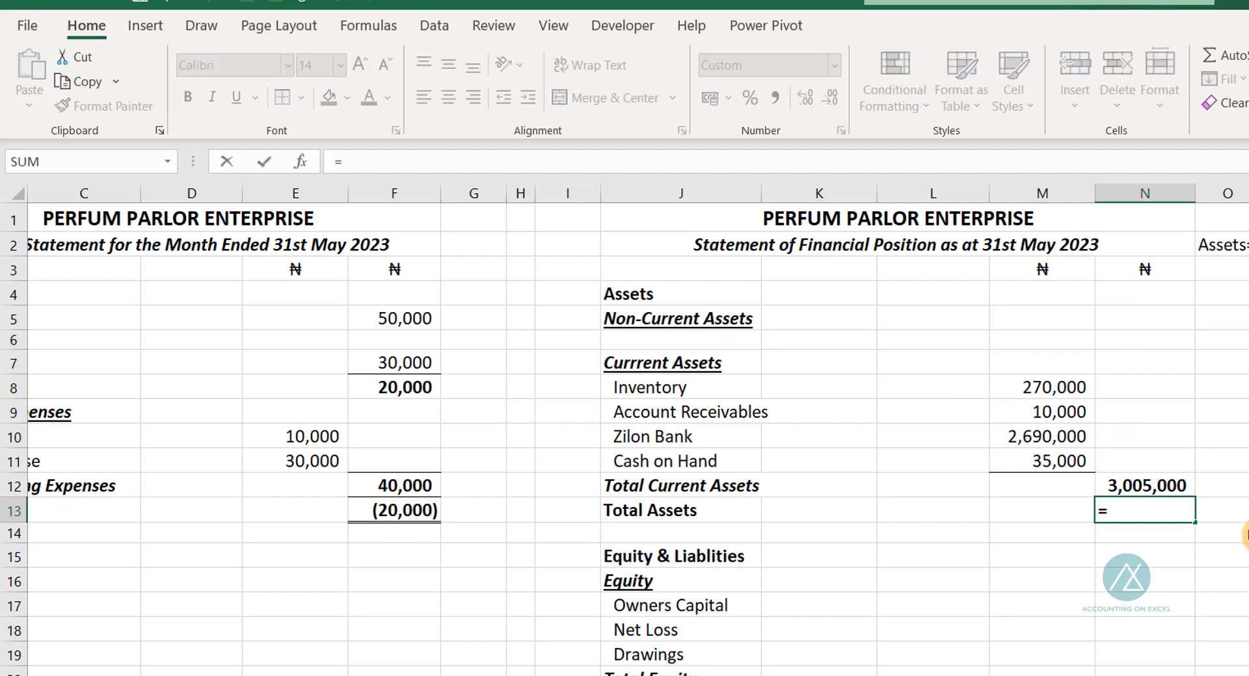
text(sum)
key(Tab)
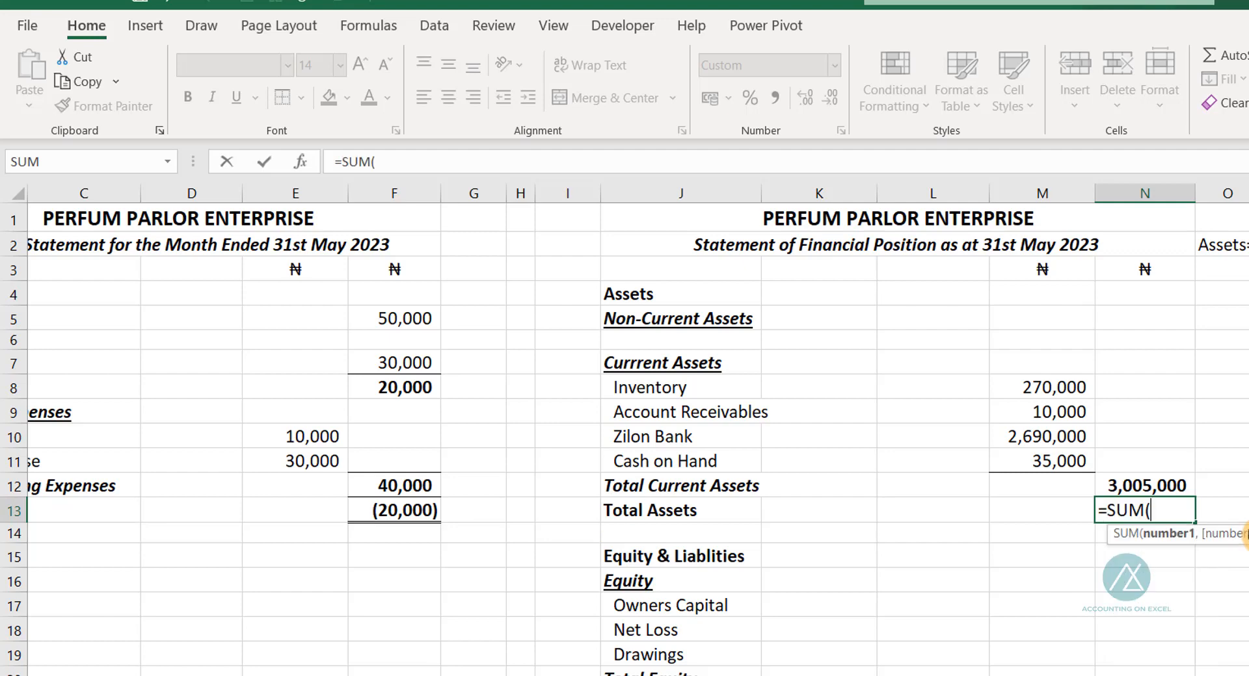
click(1123, 318)
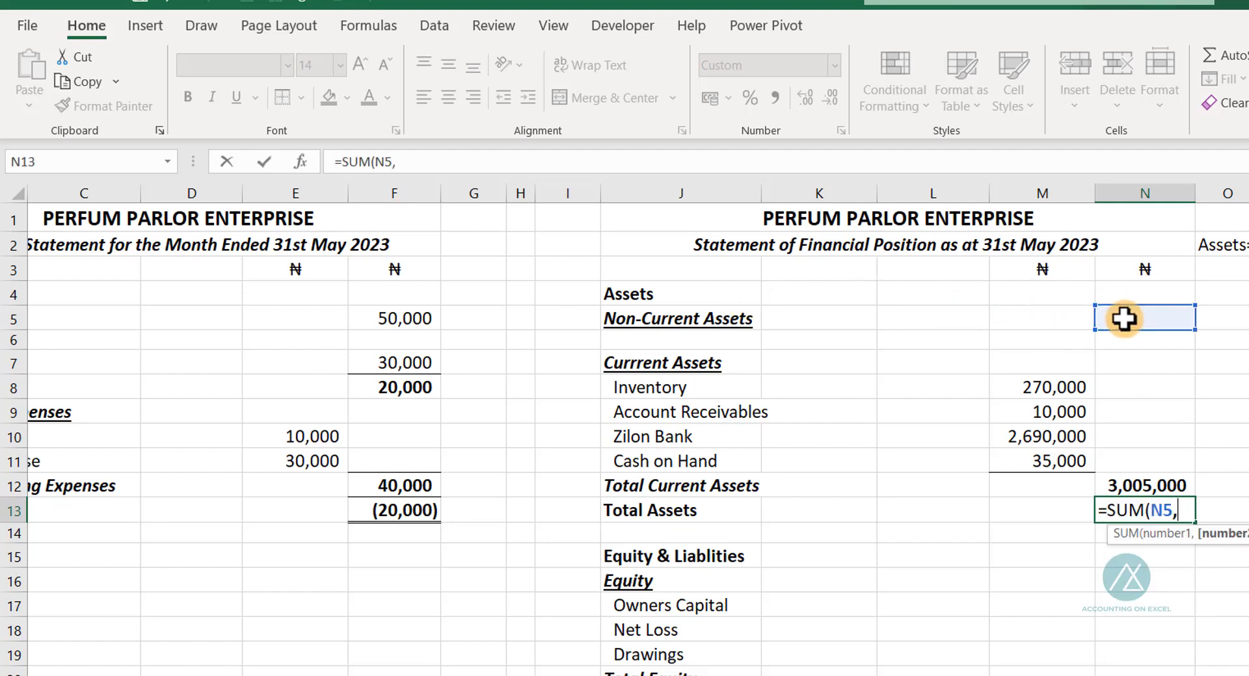
click(1125, 483)
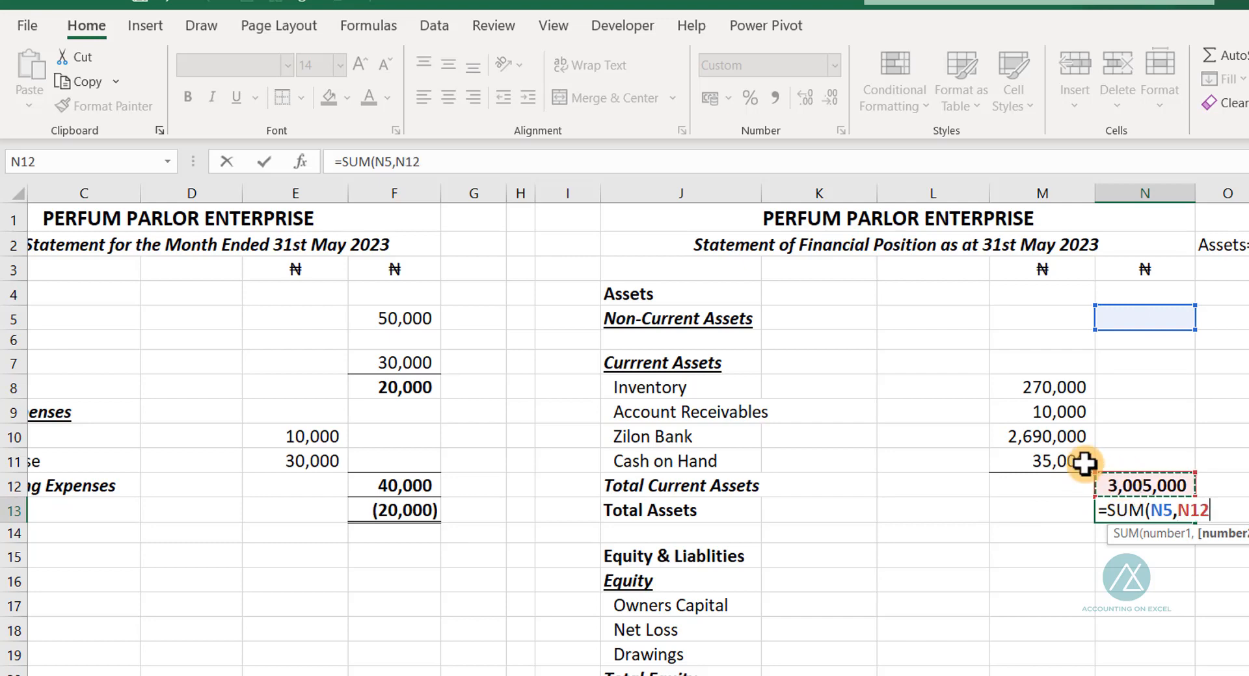
text())
key(Return)
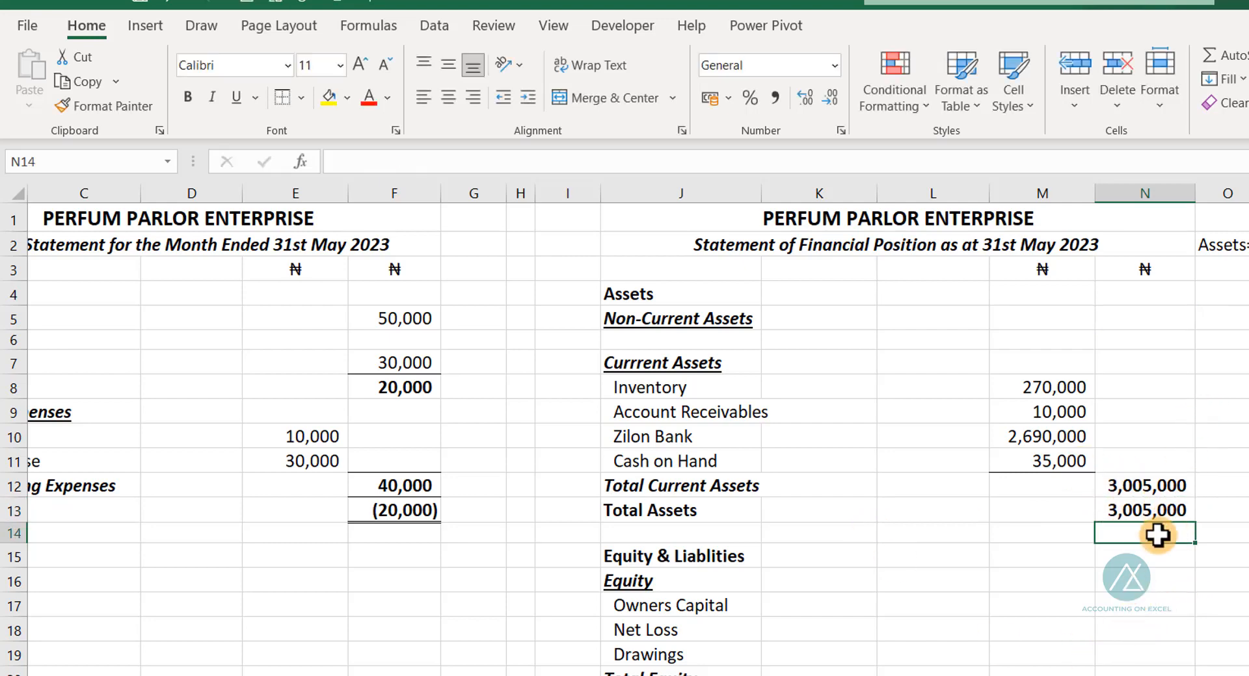
Step: Apply a top and double bottom border to the Total Assets figure in N13
click(1151, 510)
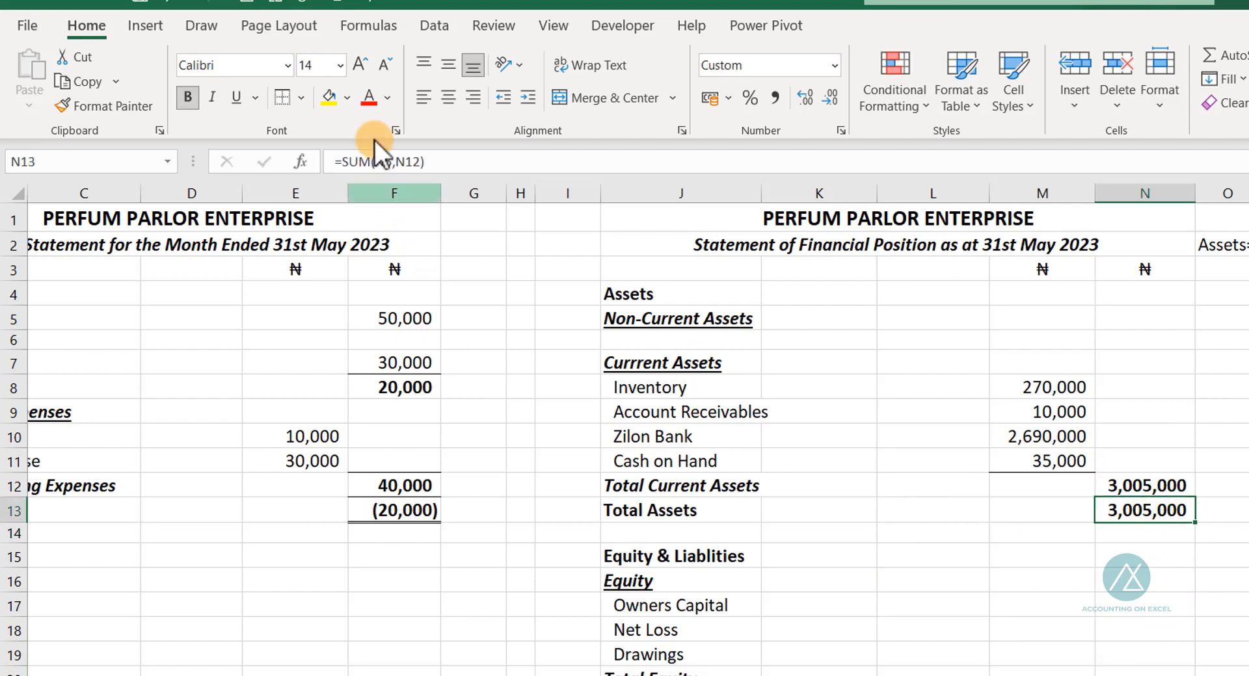
click(301, 99)
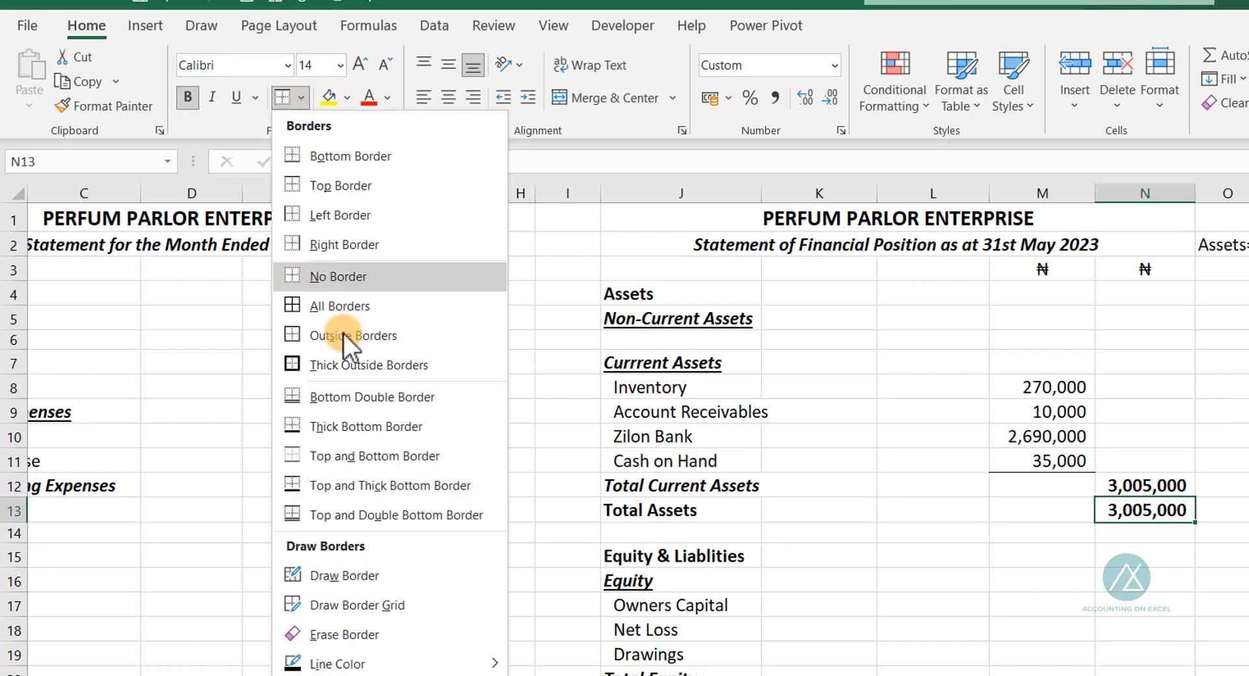
click(342, 514)
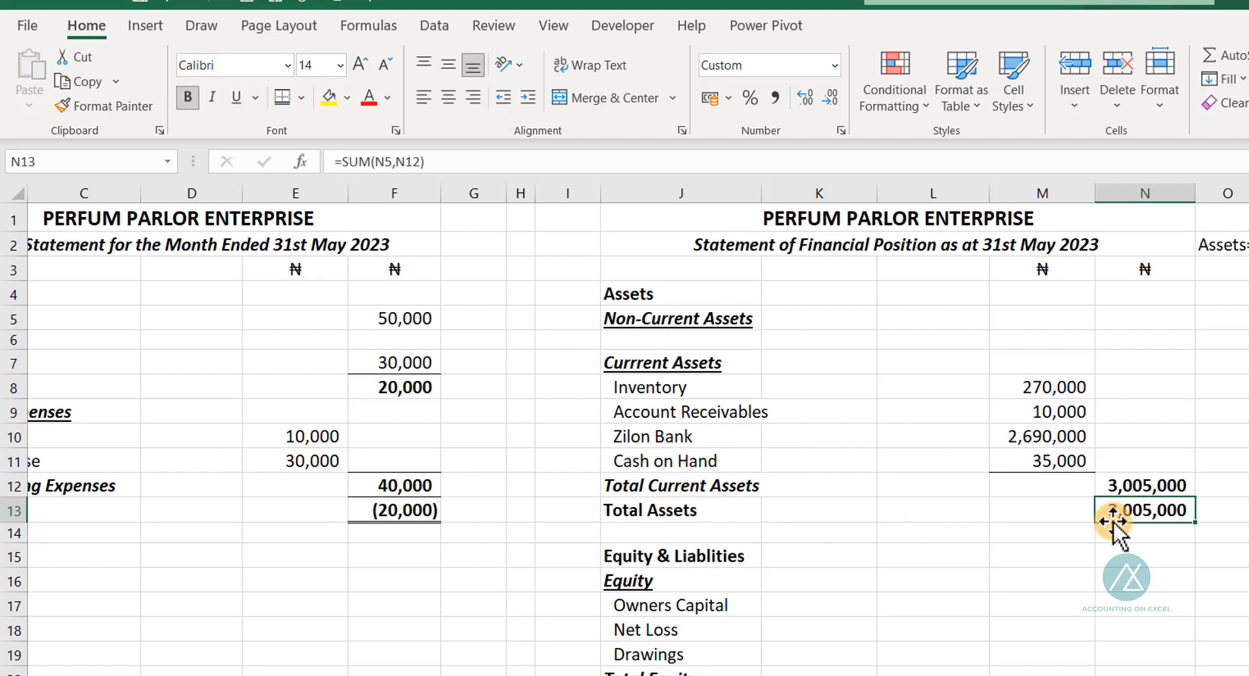
click(1135, 579)
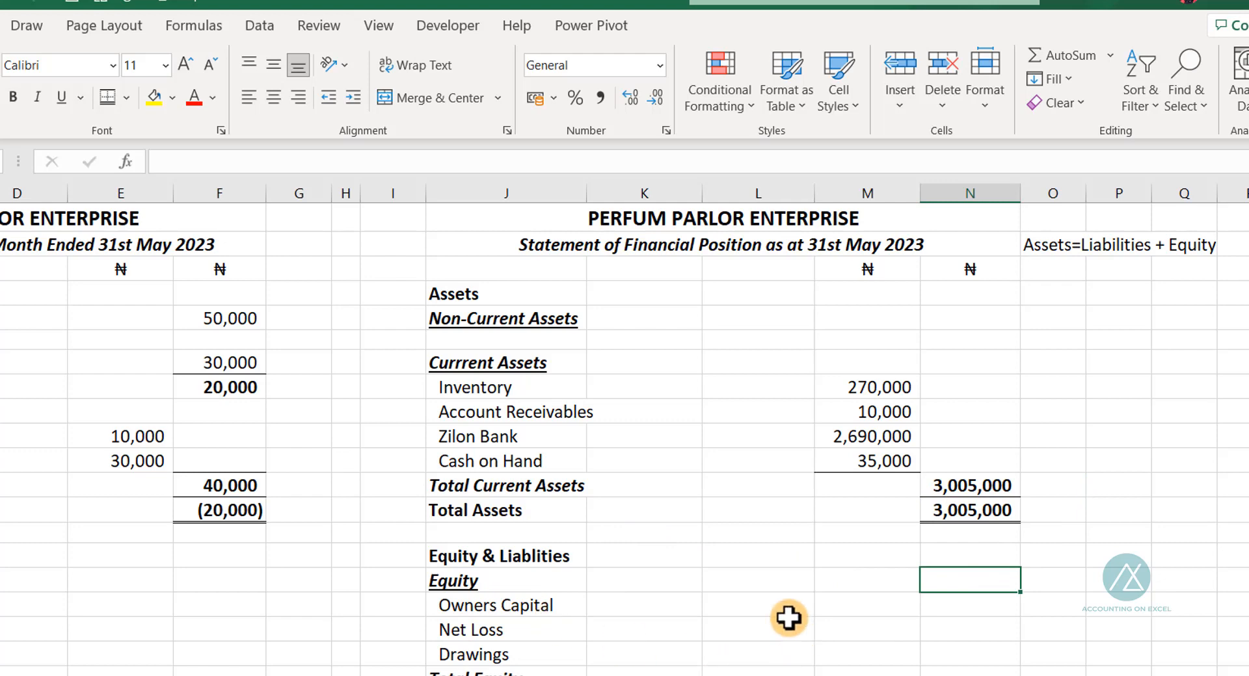
Step: Enter =SUMIFS(COA[Trial_Balance],COA[Account Name],J17) in M17 to pull the Owners Capital figure from the trial balance
scroll(677, 647, down, 2)
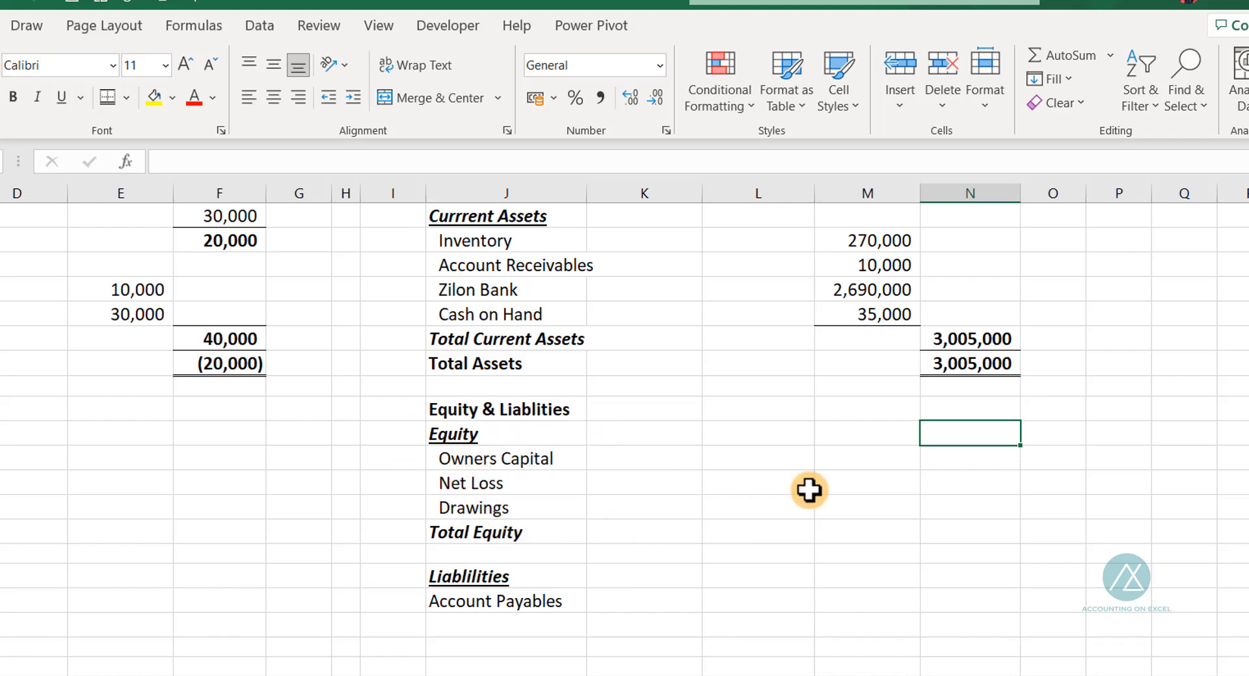
click(862, 457)
text(=sumif)
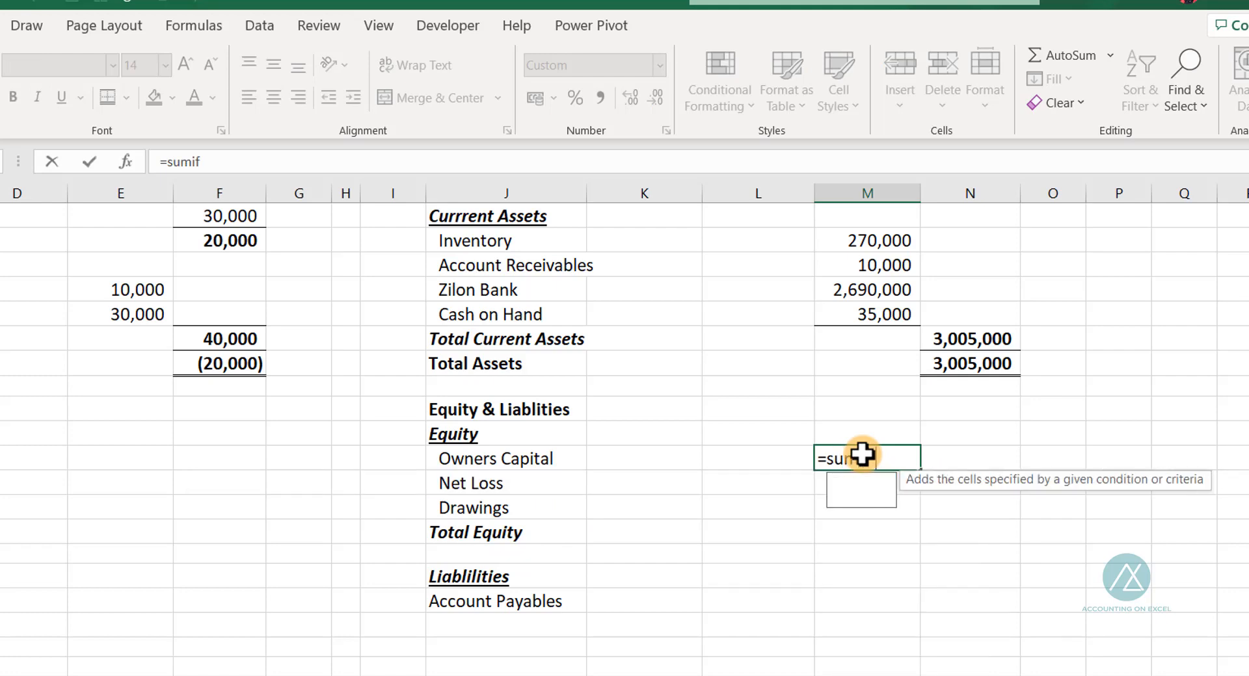
key(Down)
key(Tab)
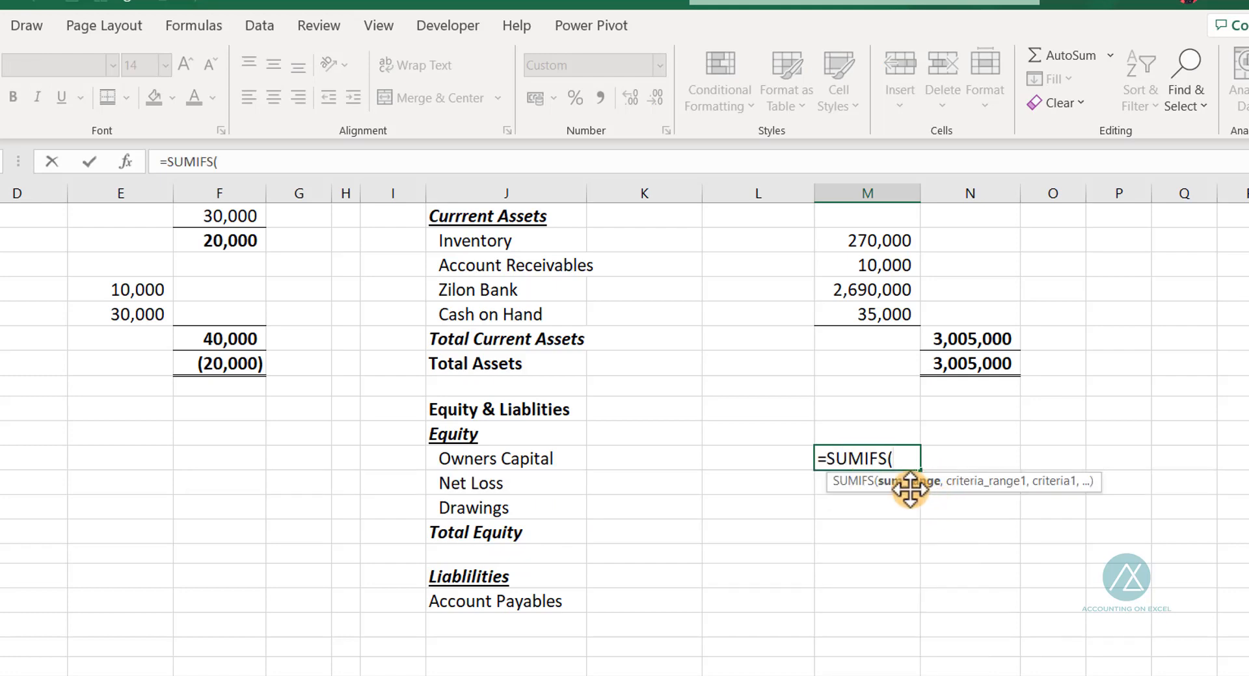
text(coa)
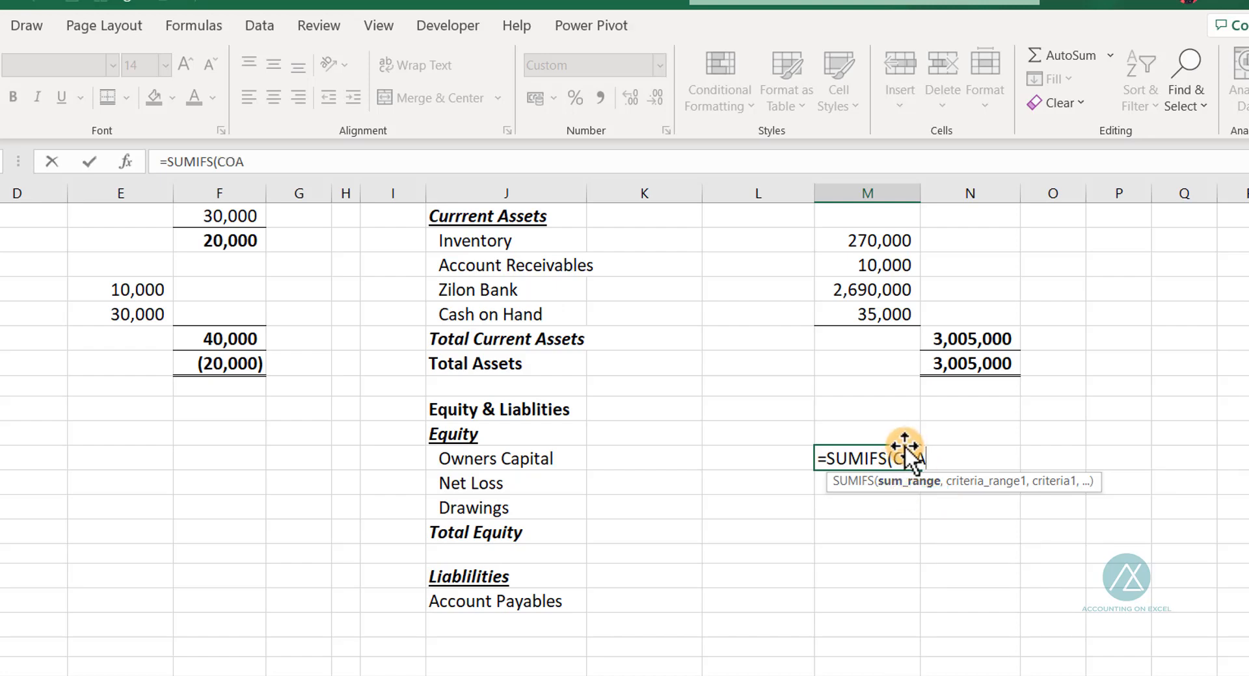
text([)
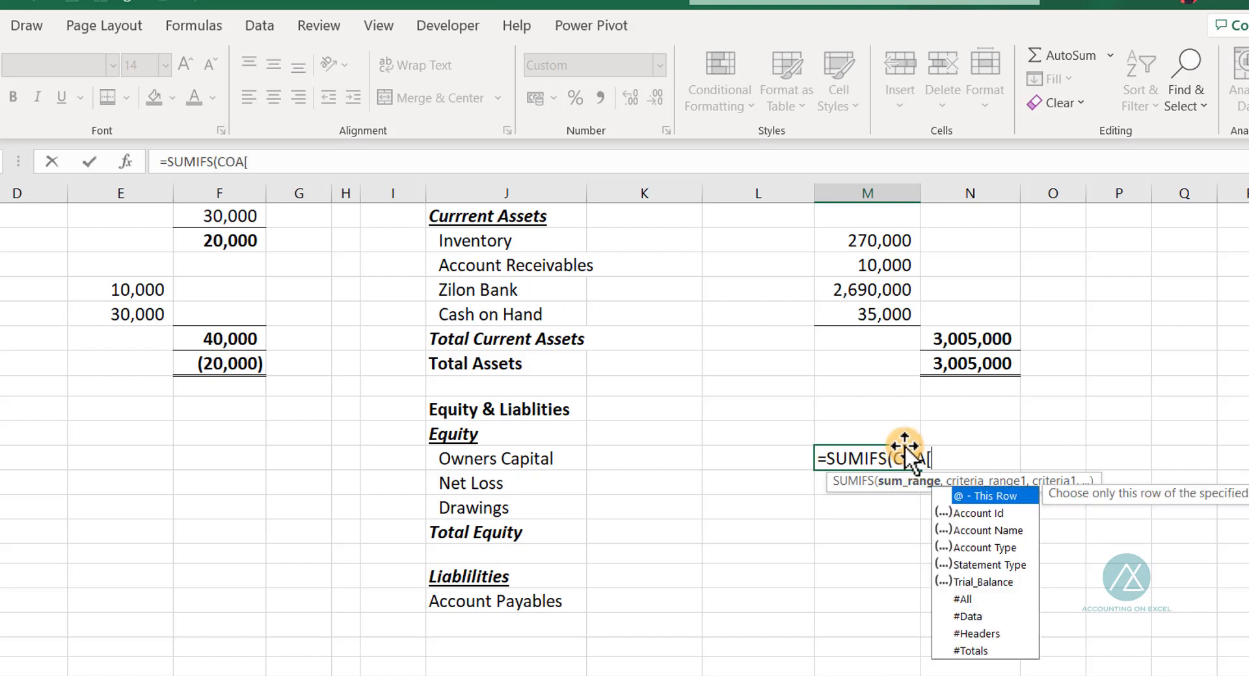
click(978, 582)
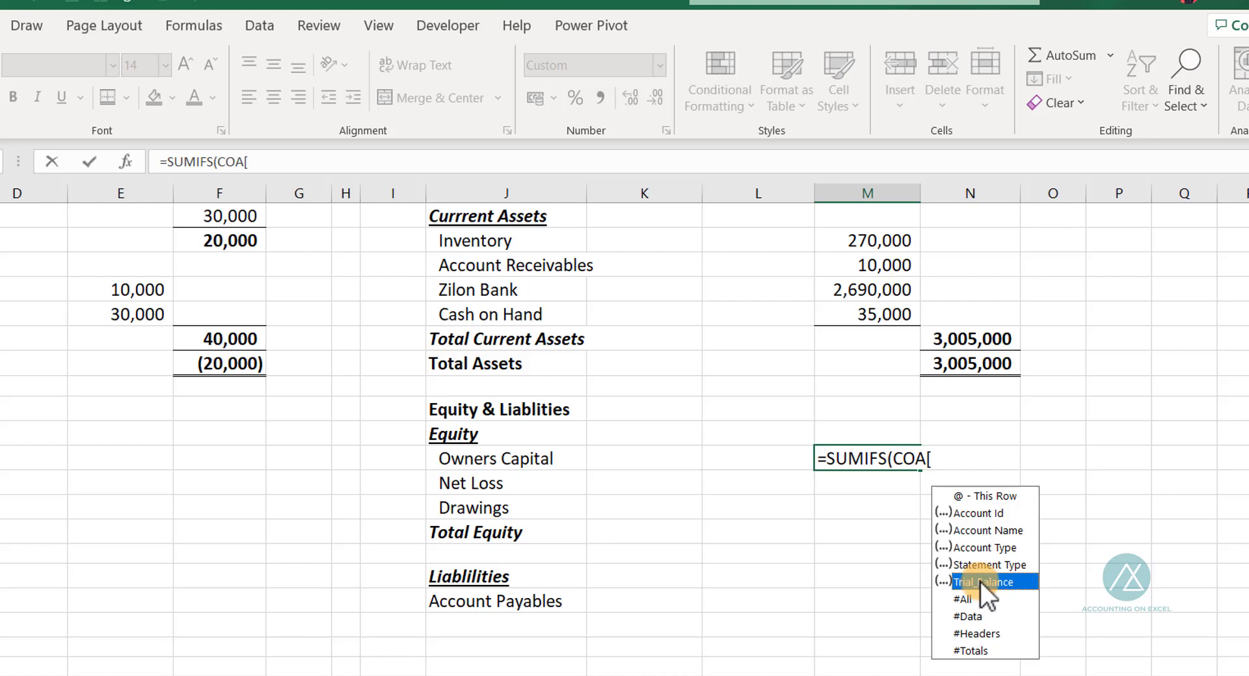
double_click(981, 581)
text(])
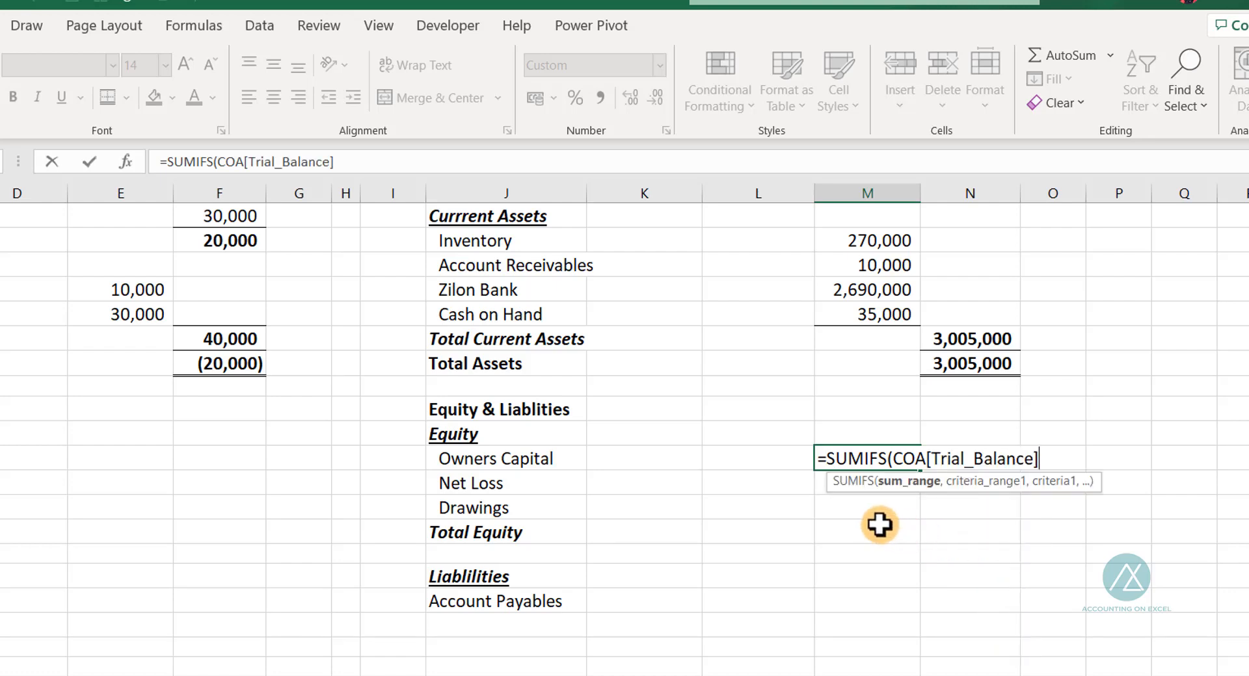
text(,c)
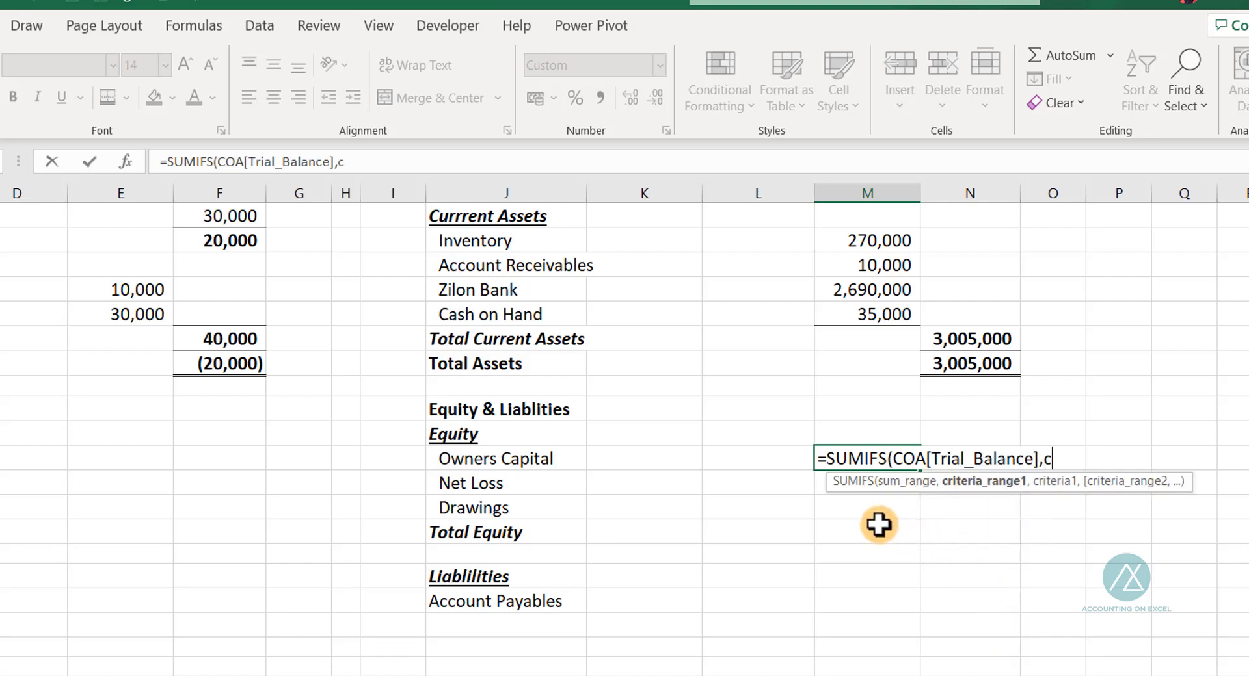
text(oa)
key(Tab)
text([)
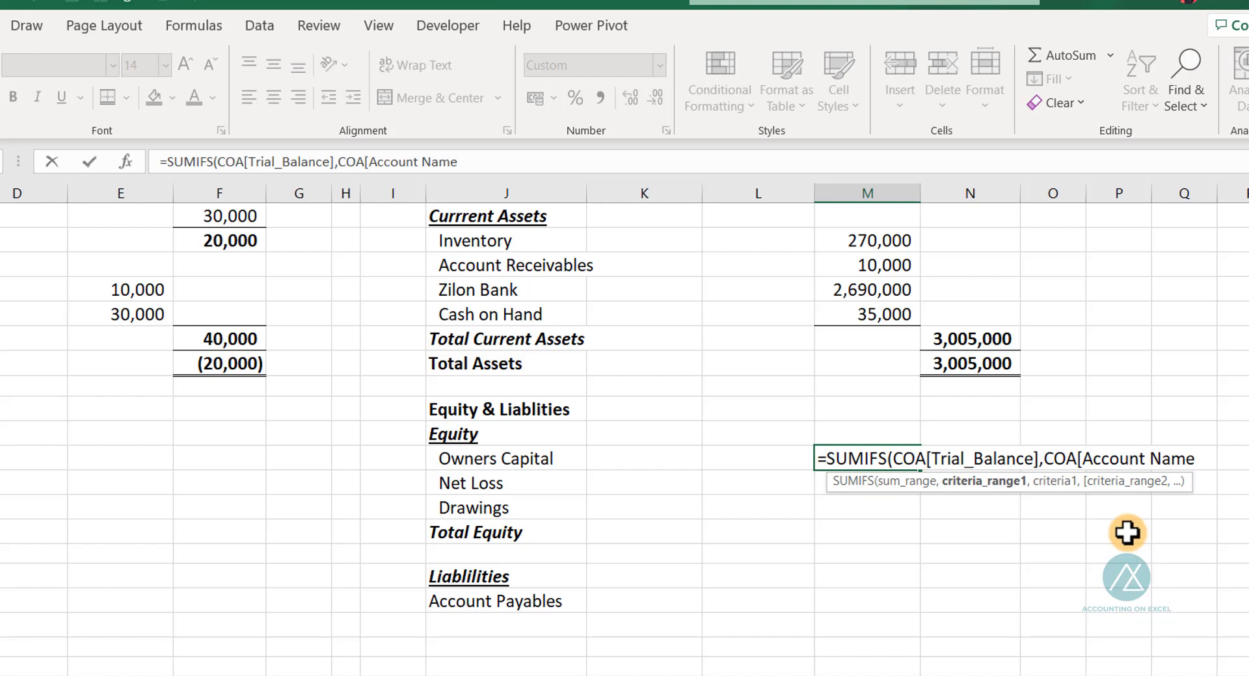
text(,)
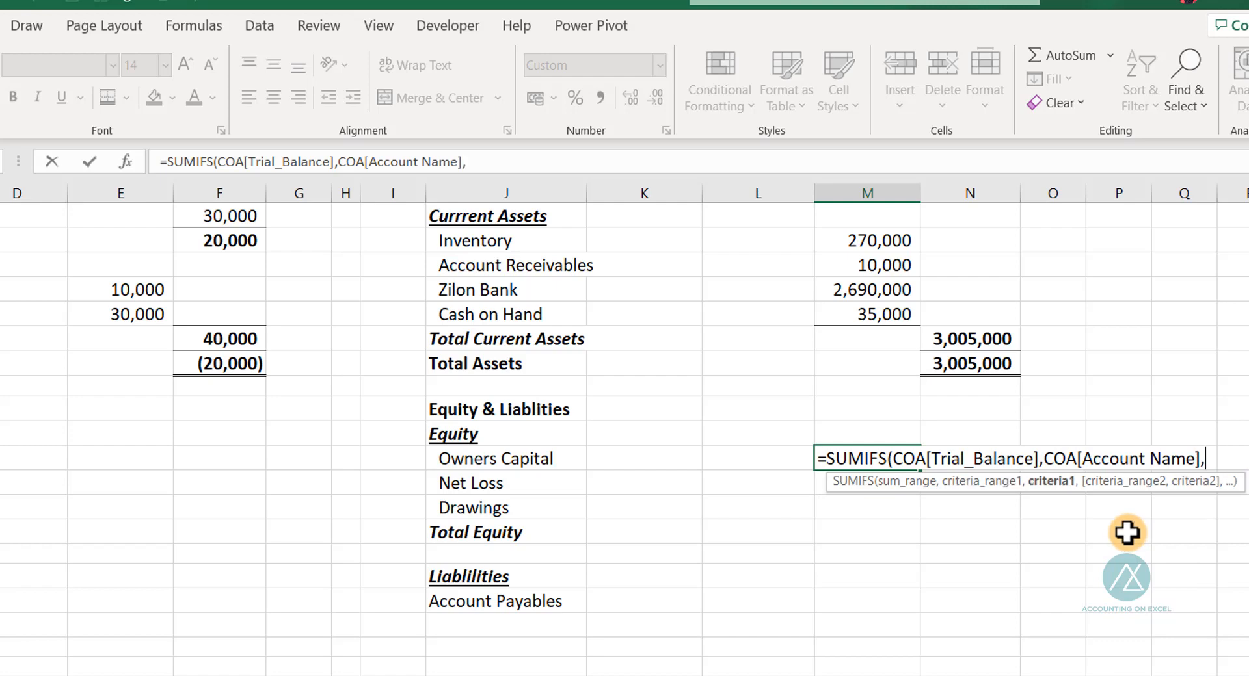
click(522, 460)
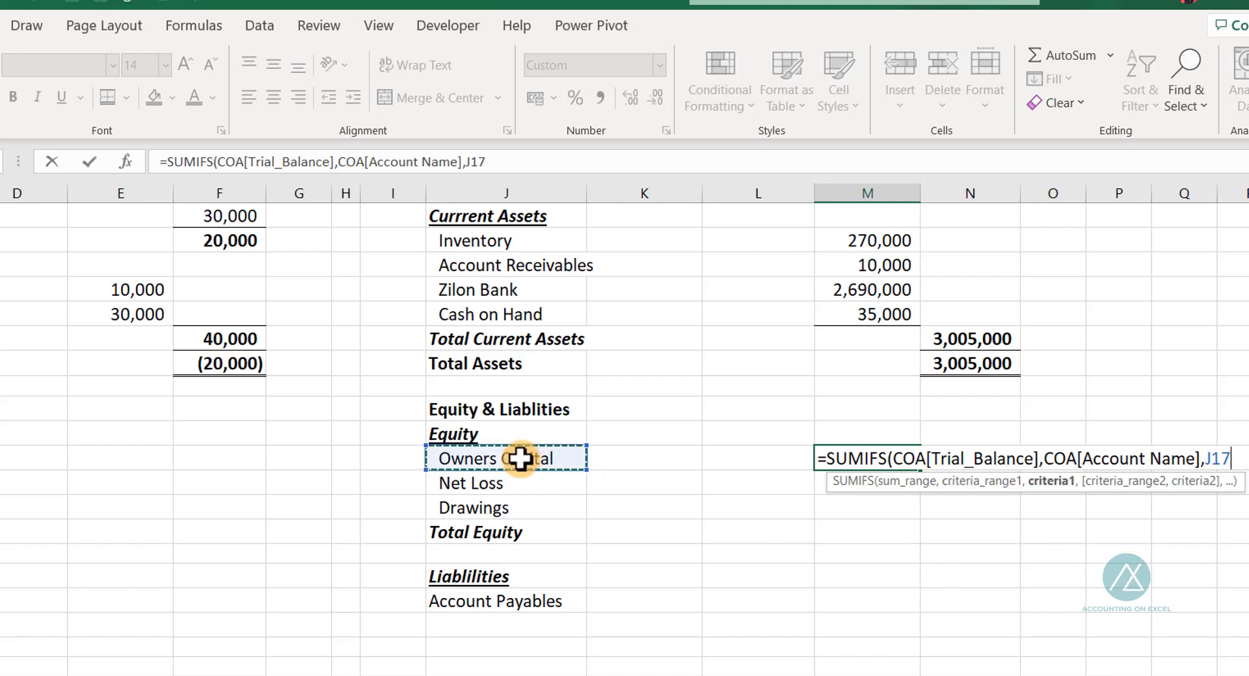
key(Return)
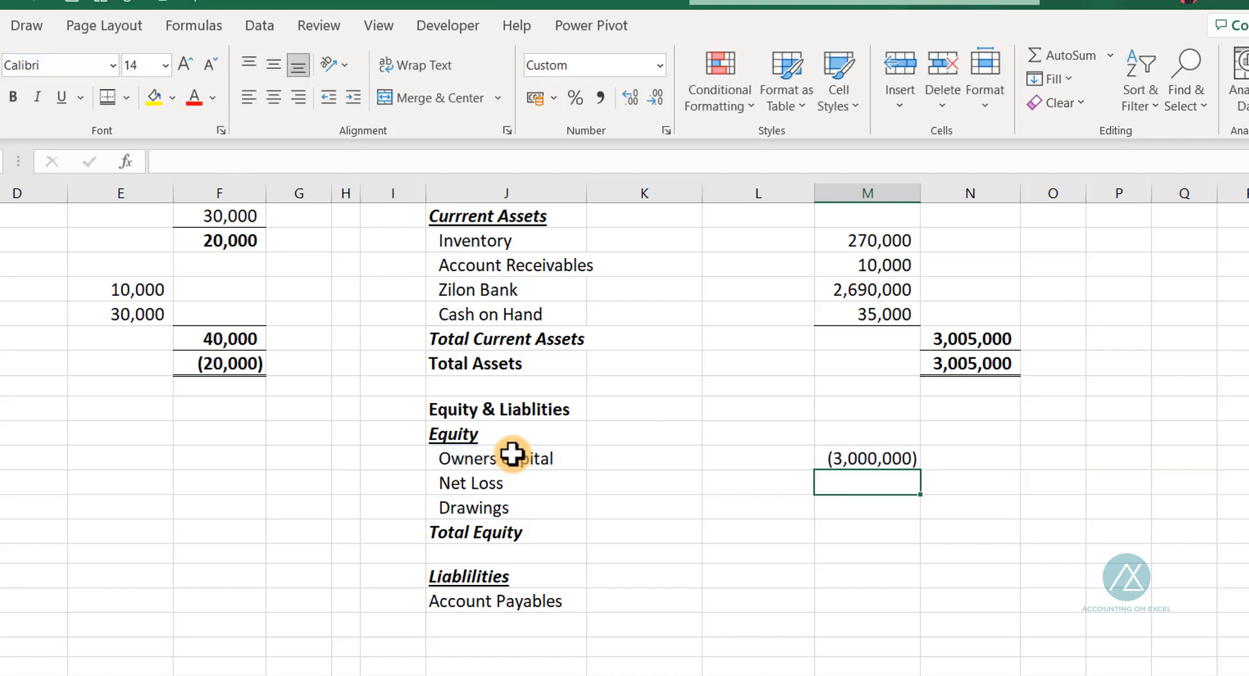
Step: Reverse the sign of the Owners Capital figure in M17 by putting a minus before SUMIFS in its formula
click(849, 454)
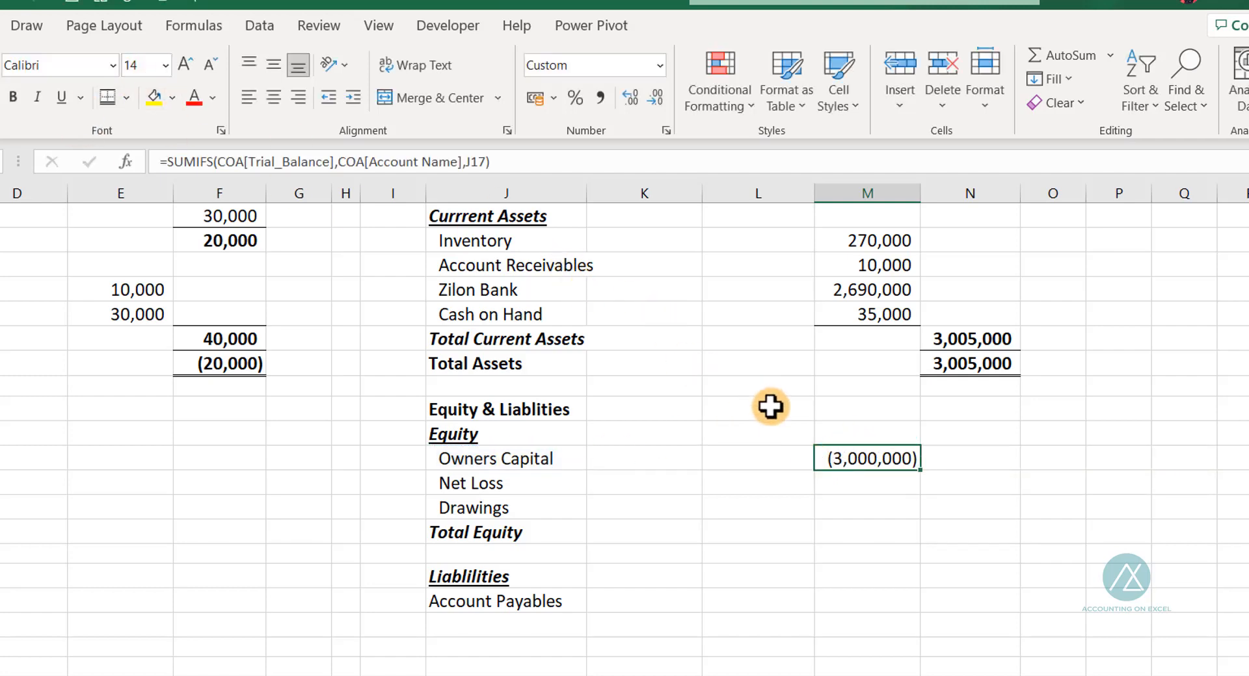
double_click(833, 454)
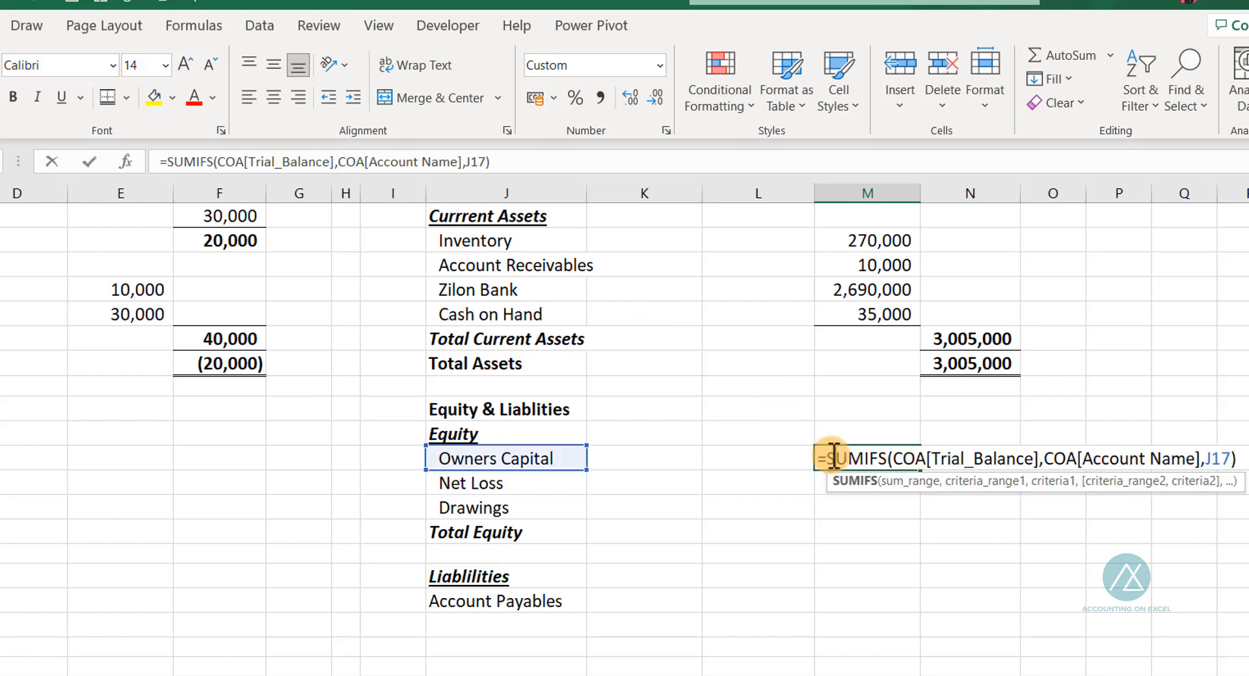
text(-)
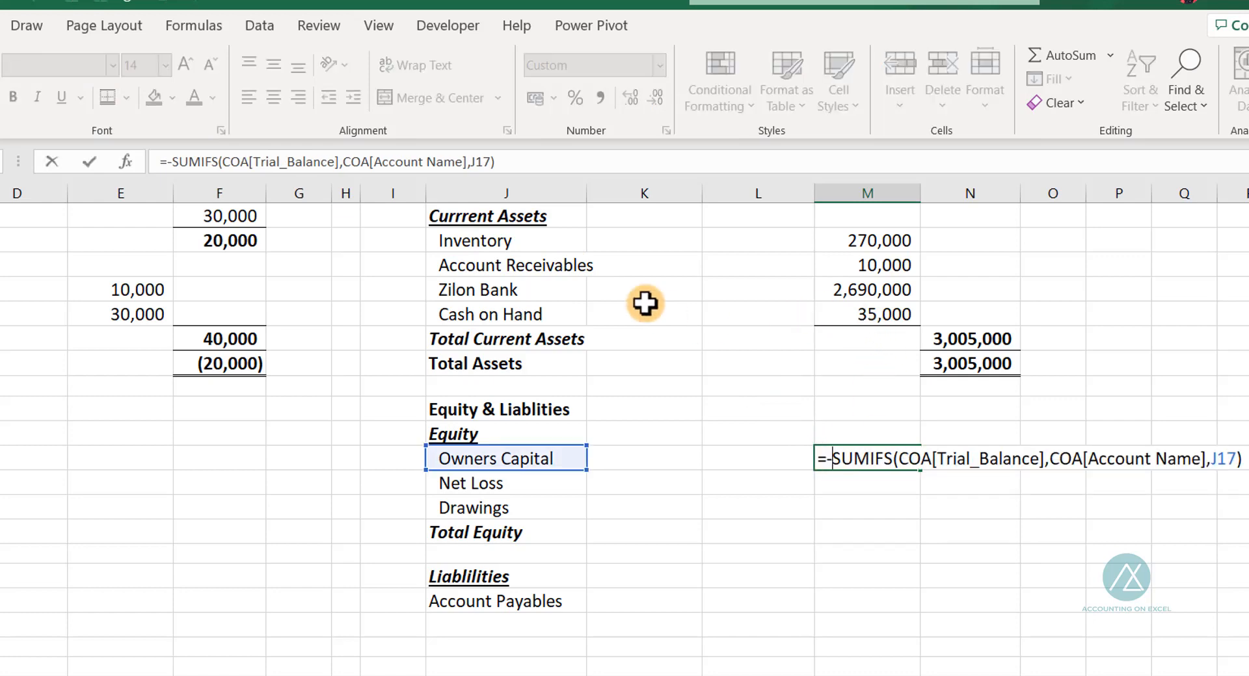
key(Return)
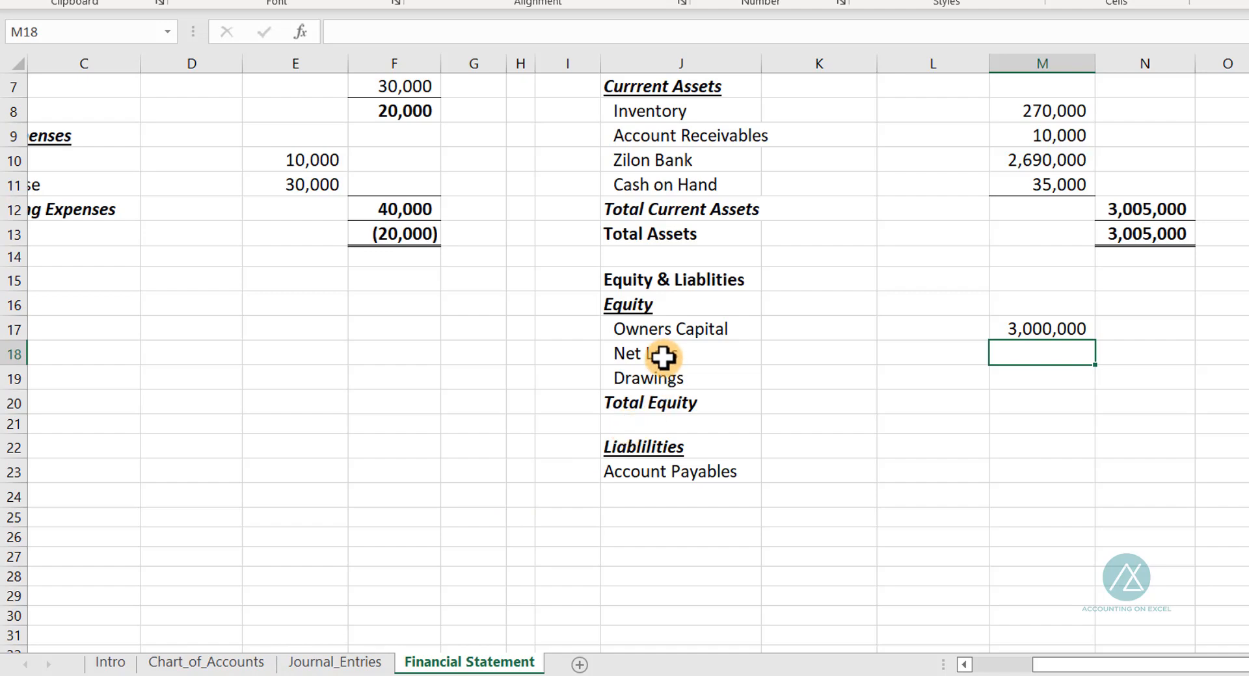
Step: Link the Net Loss figure in M18 to the income statement's net loss with =F13
click(965, 664)
click(965, 665)
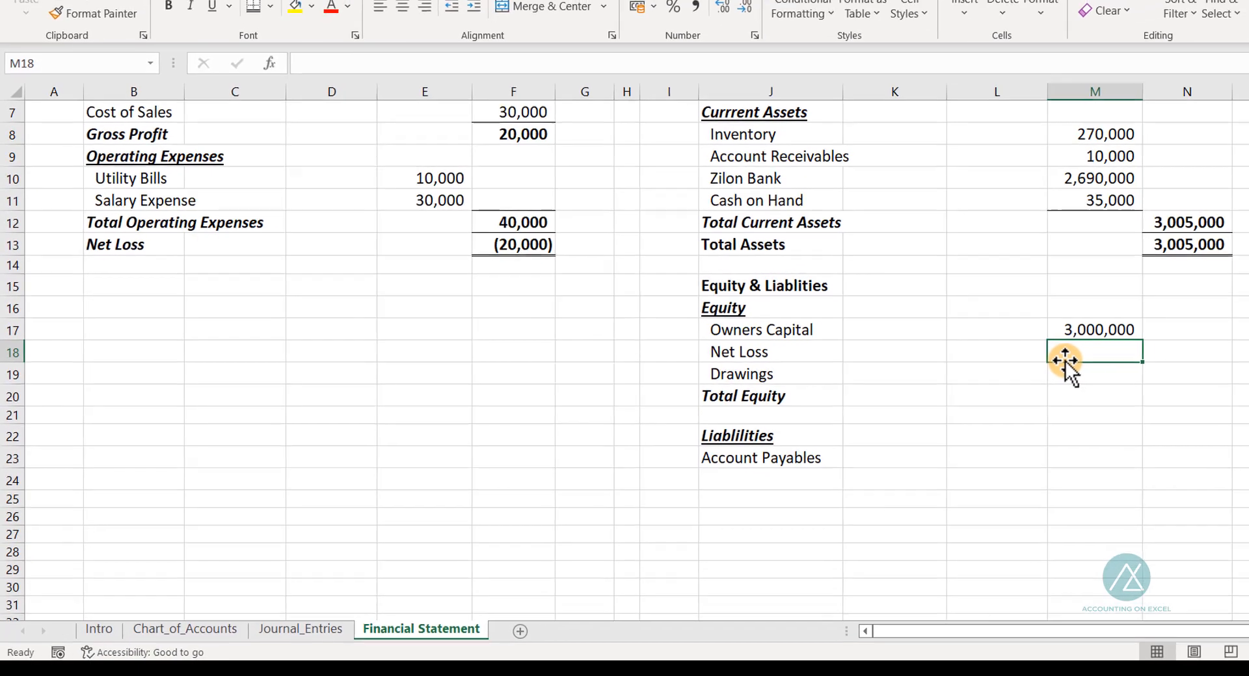
text(=)
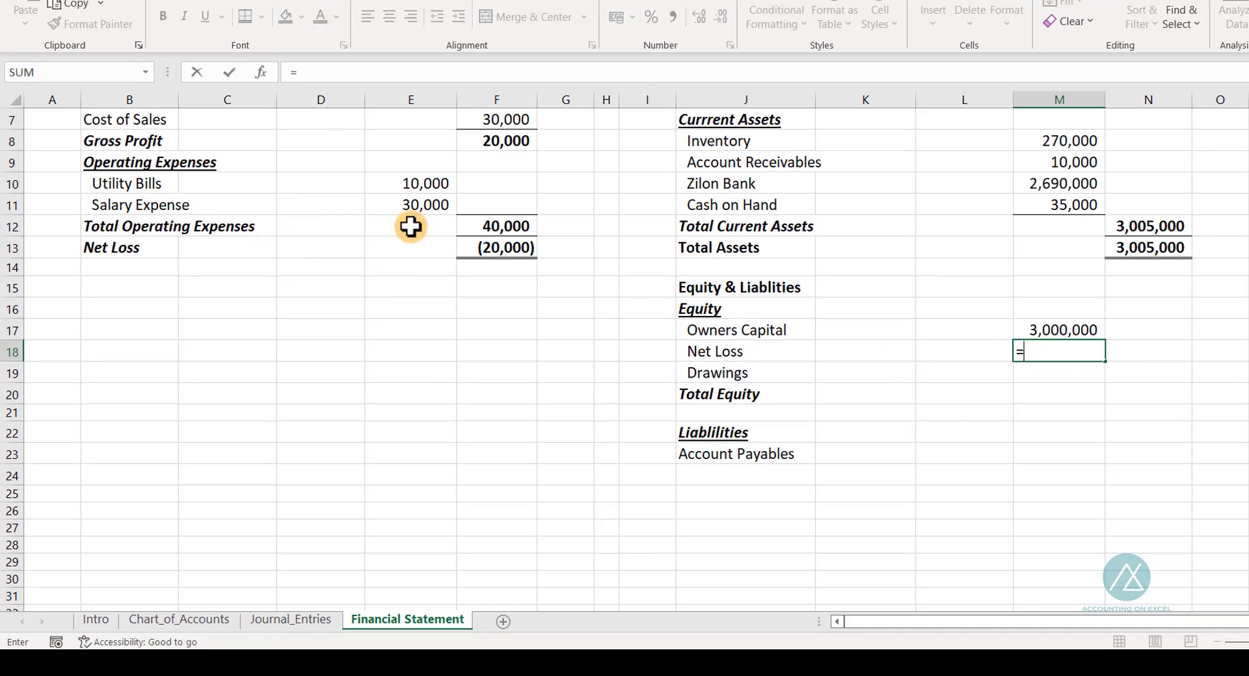
click(484, 246)
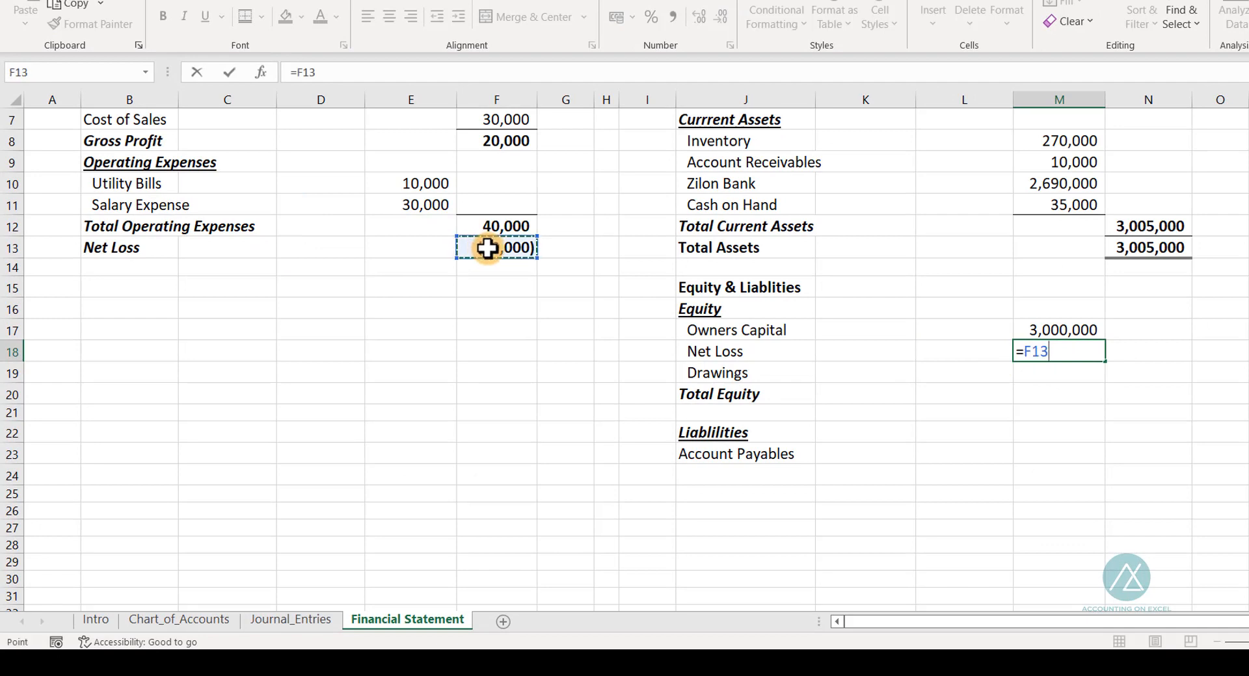
key(Return)
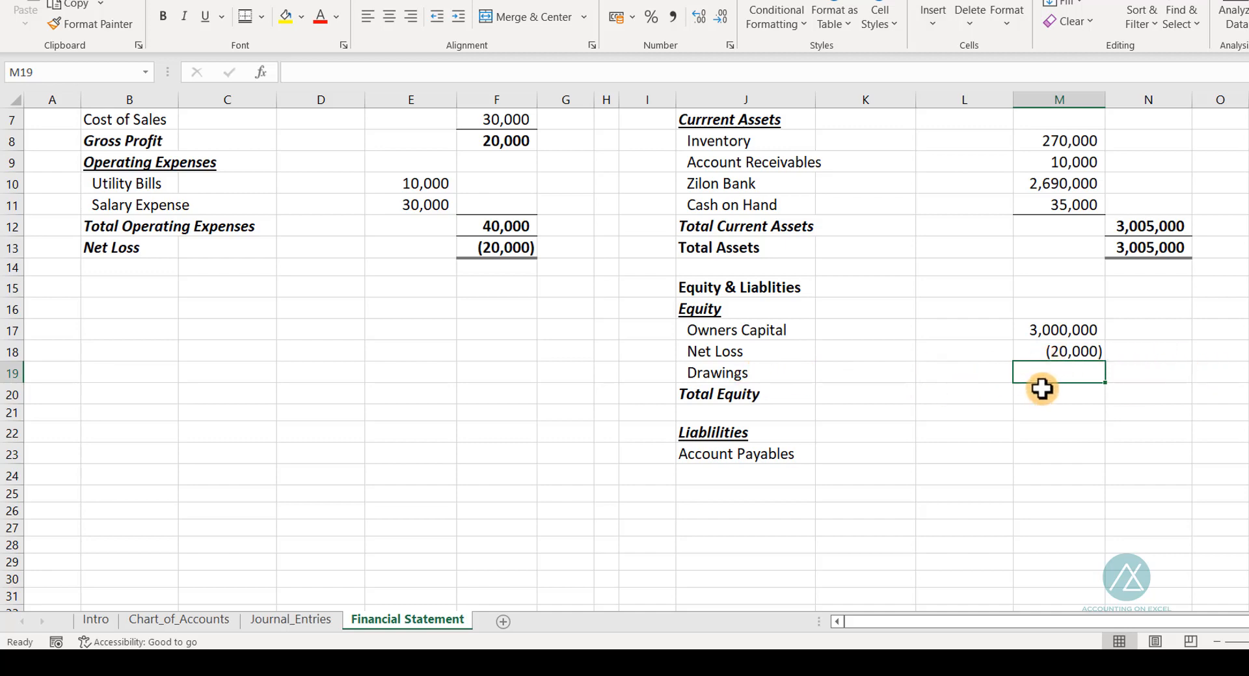
Step: Copy the Owners Capital formula from M17 into M19 for Drawings
click(1041, 331)
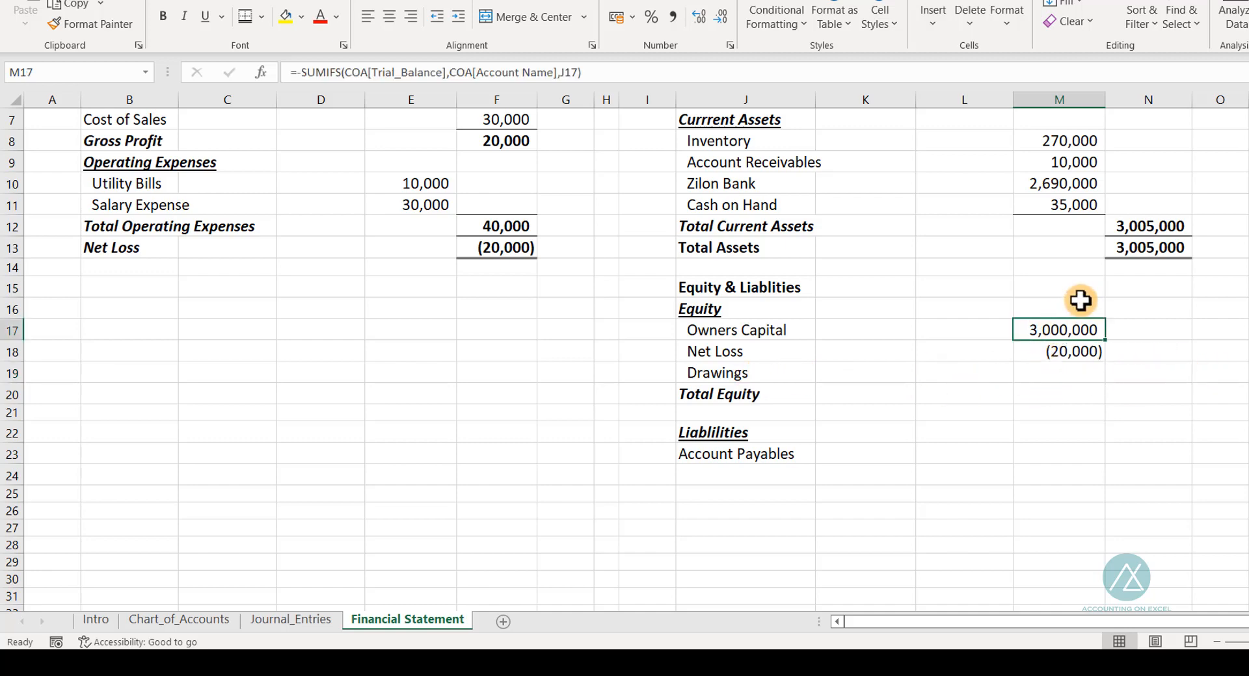
key(ctrl+c)
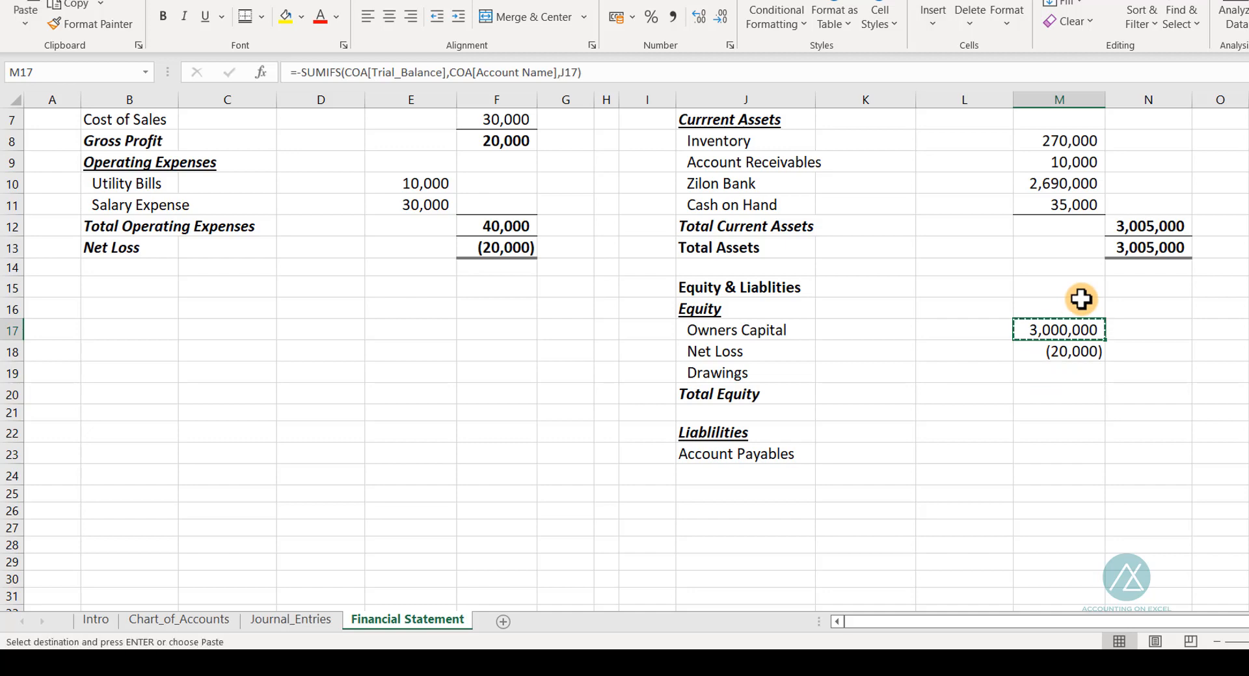
click(1026, 380)
key(ctrl+v)
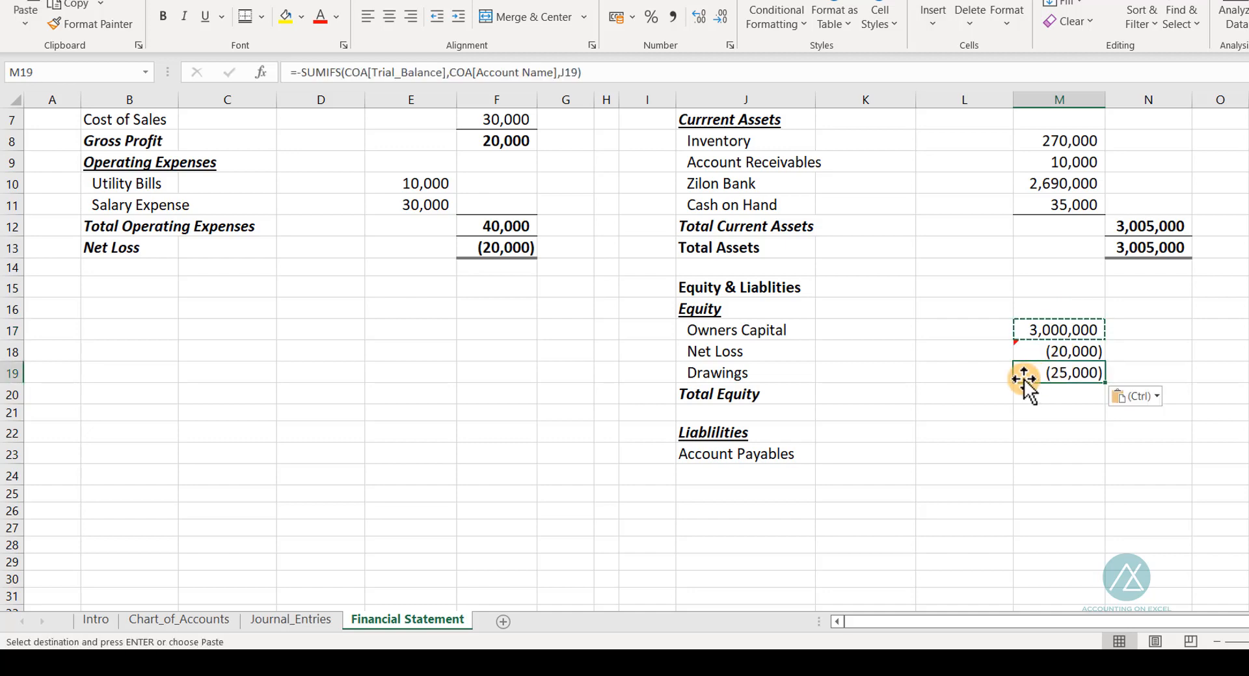
key(Escape)
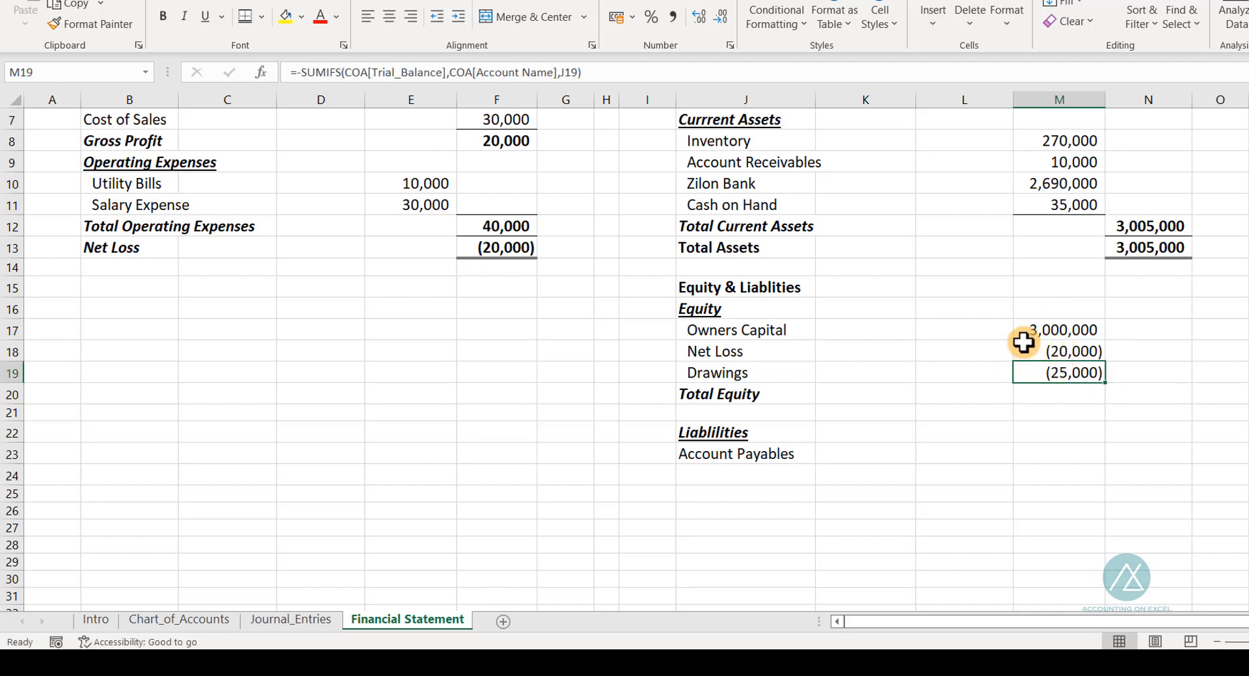
Step: Ignore the inconsistent formula error flagged on the Net Loss cell M18
click(1018, 350)
click(1004, 348)
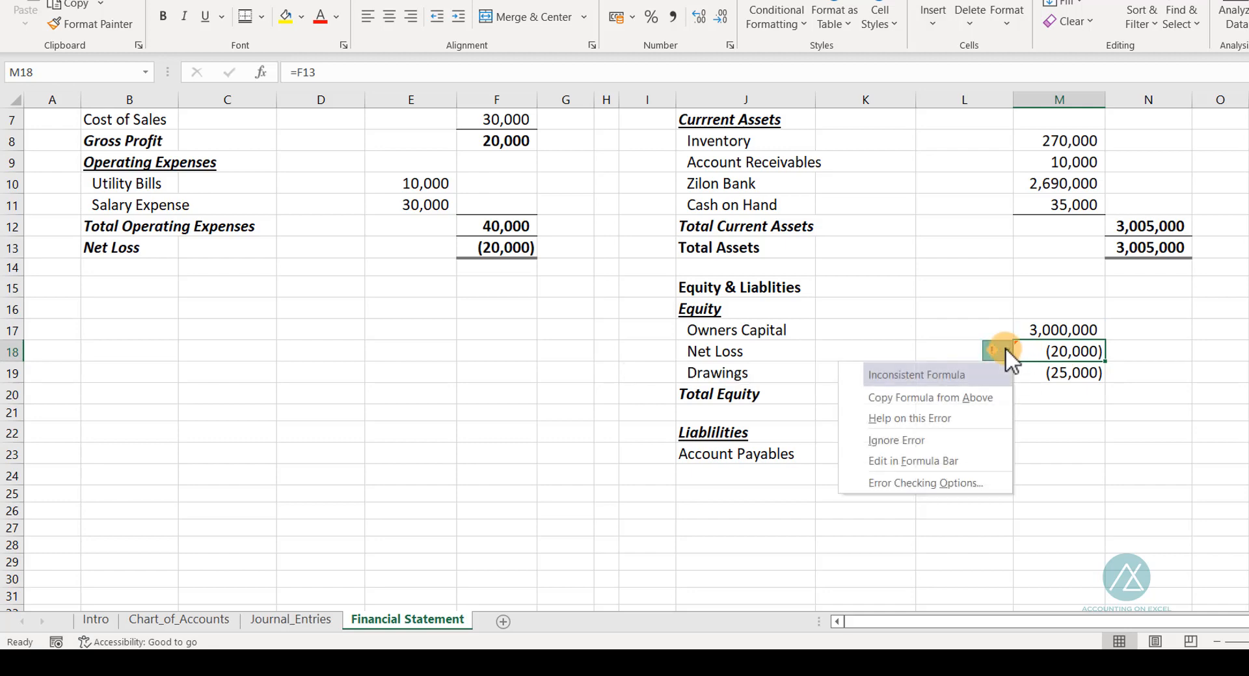
click(939, 441)
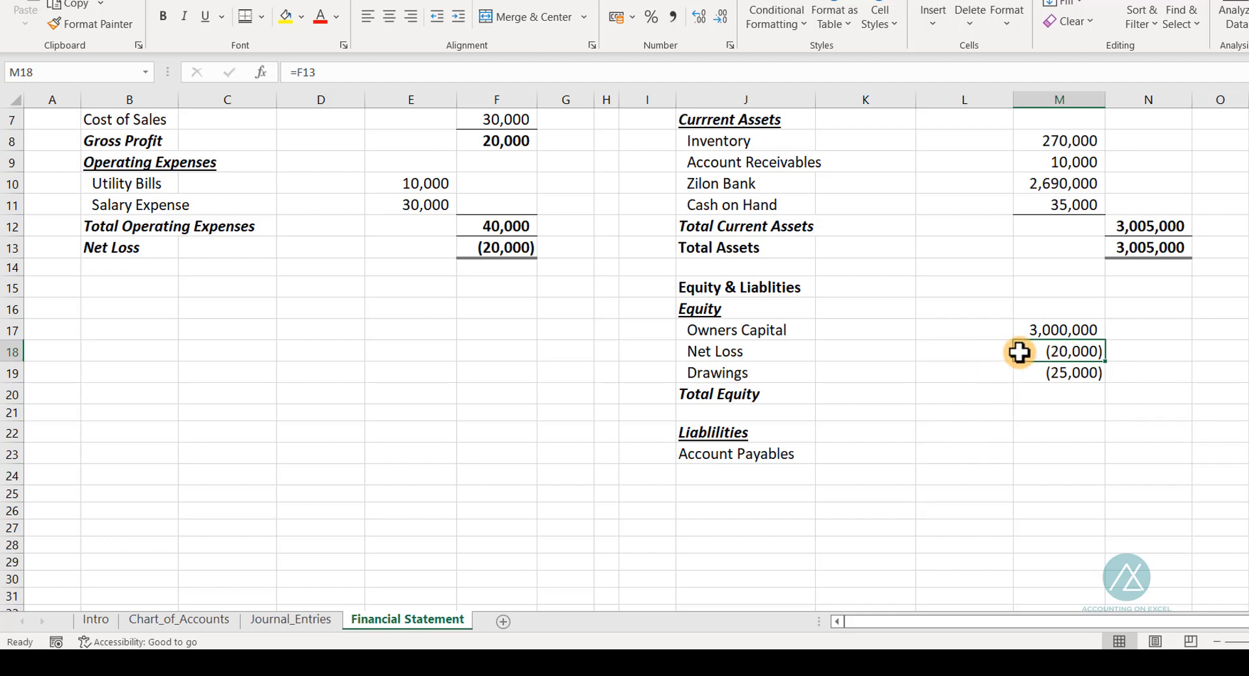
Step: Check the account type of the Drawings entry on the Journal_Entries sheet and return to the Financial Statement sheet
click(1049, 375)
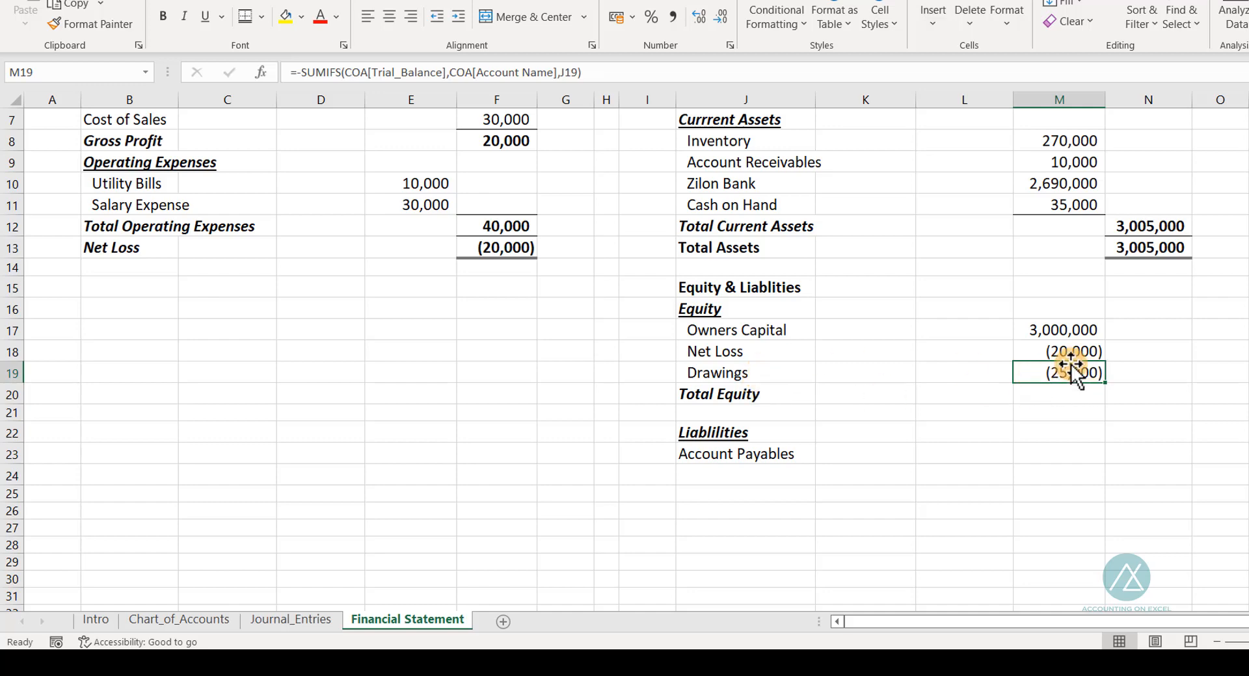
click(268, 622)
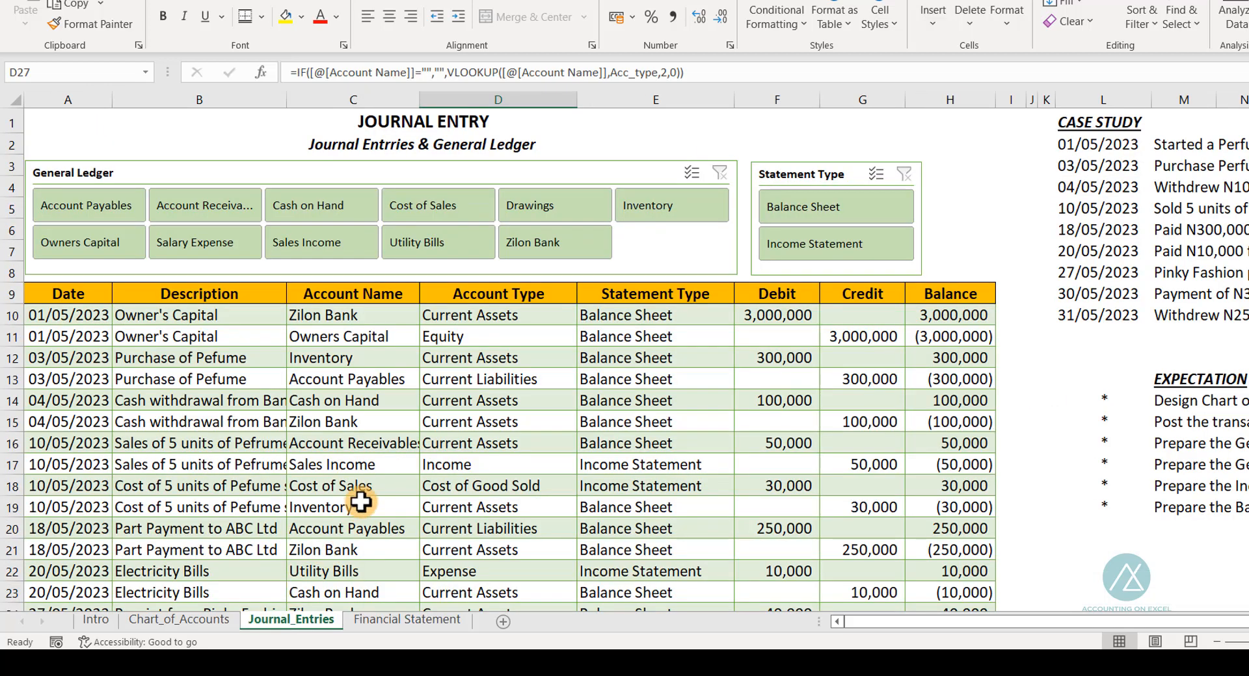
scroll(357, 481, down, 5)
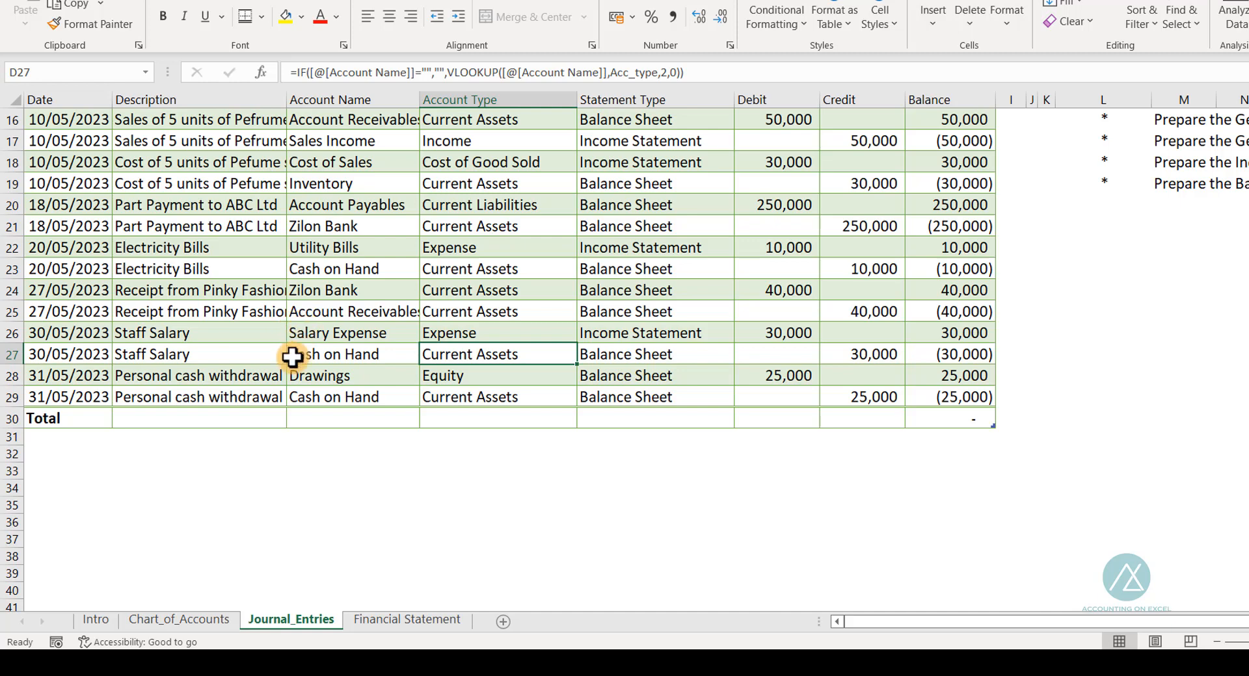
click(446, 375)
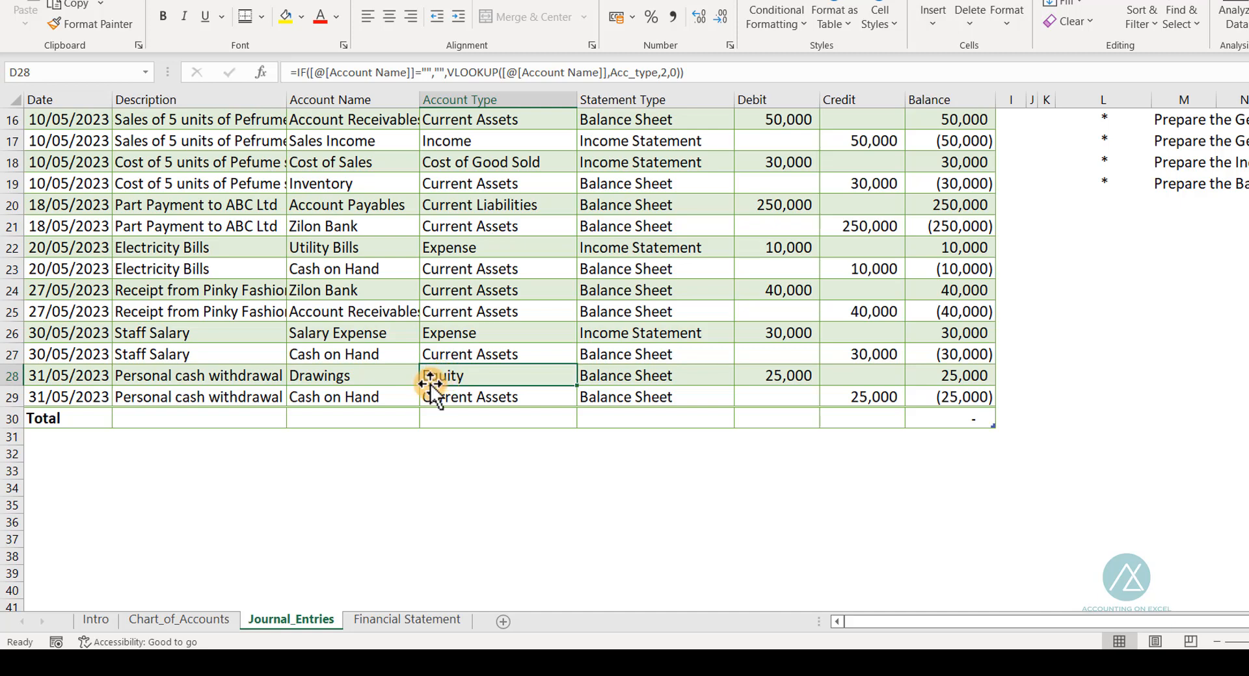
click(415, 621)
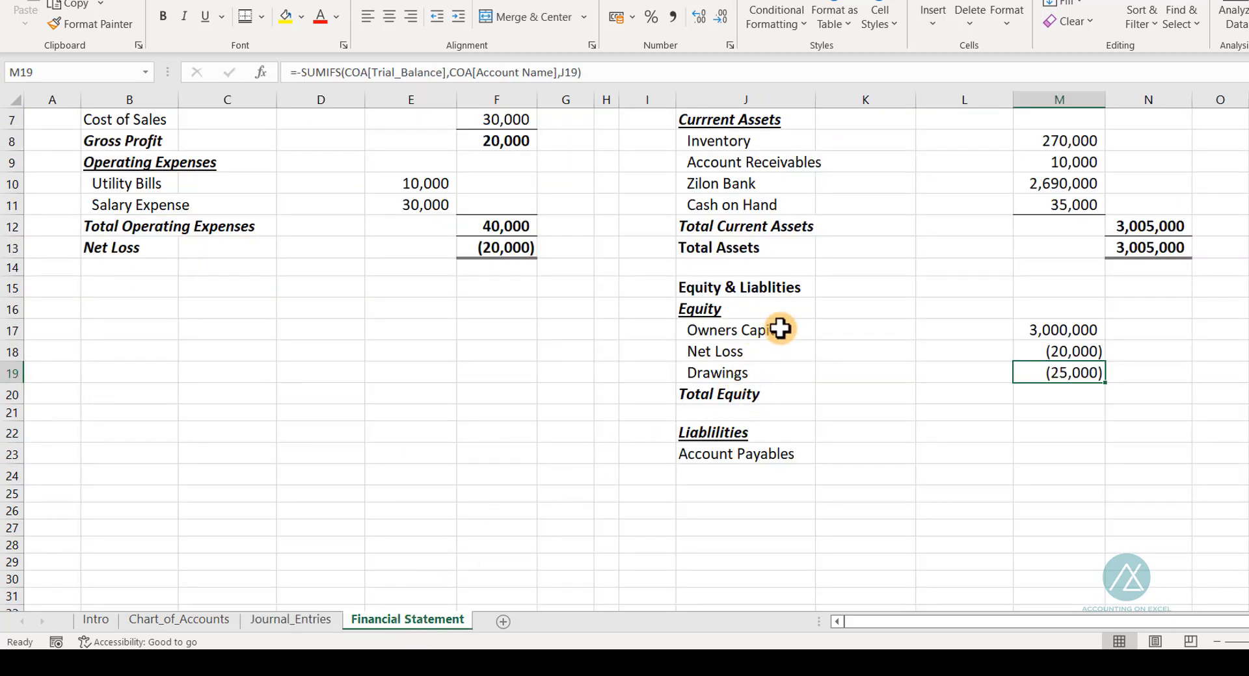
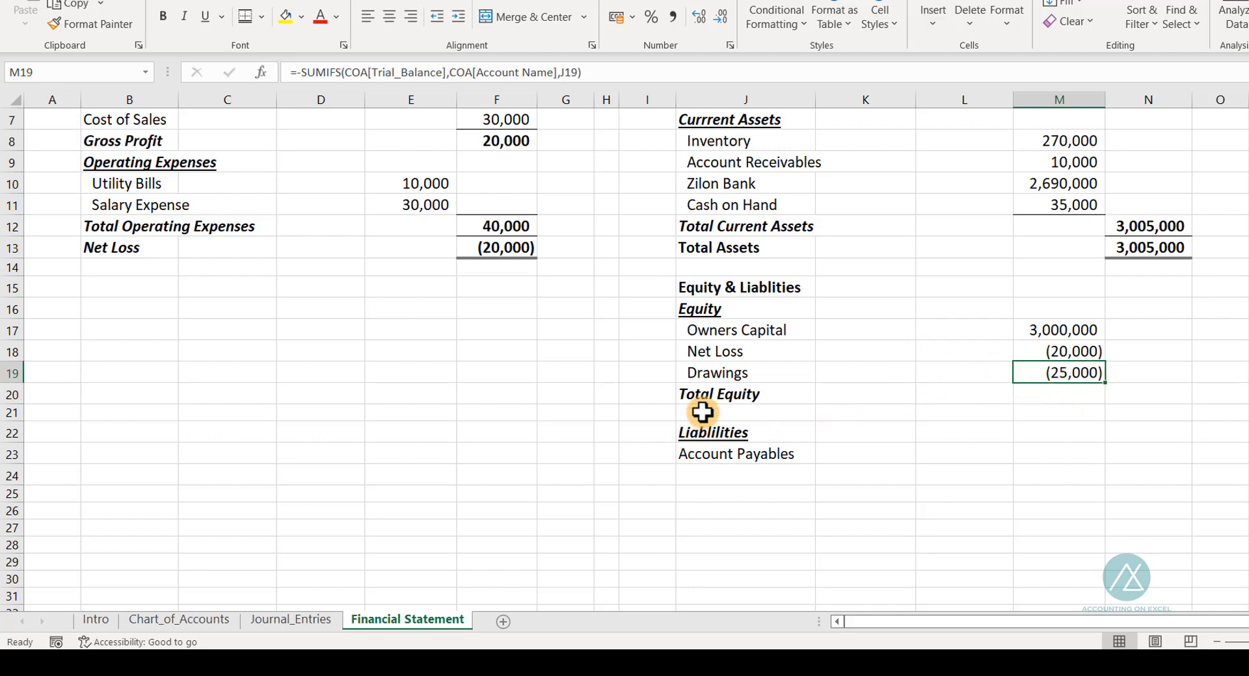
Step: Add a top border to cell M20, directly beneath the Drawings figure
click(1077, 394)
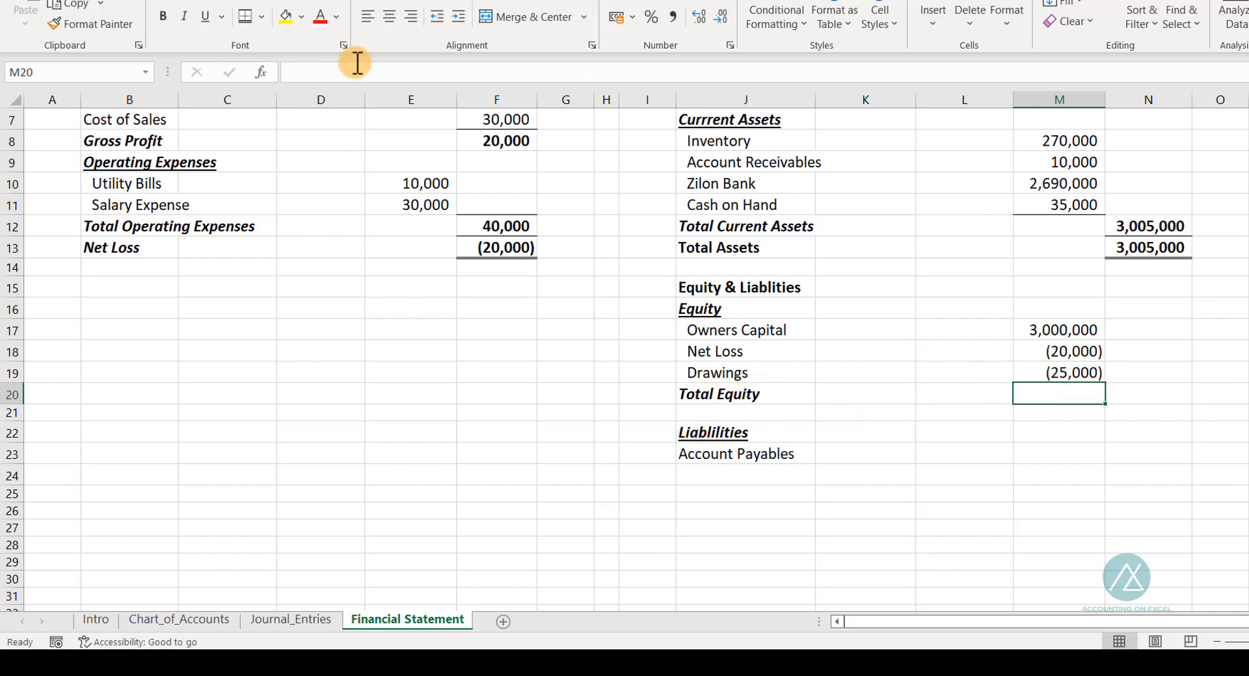
click(261, 17)
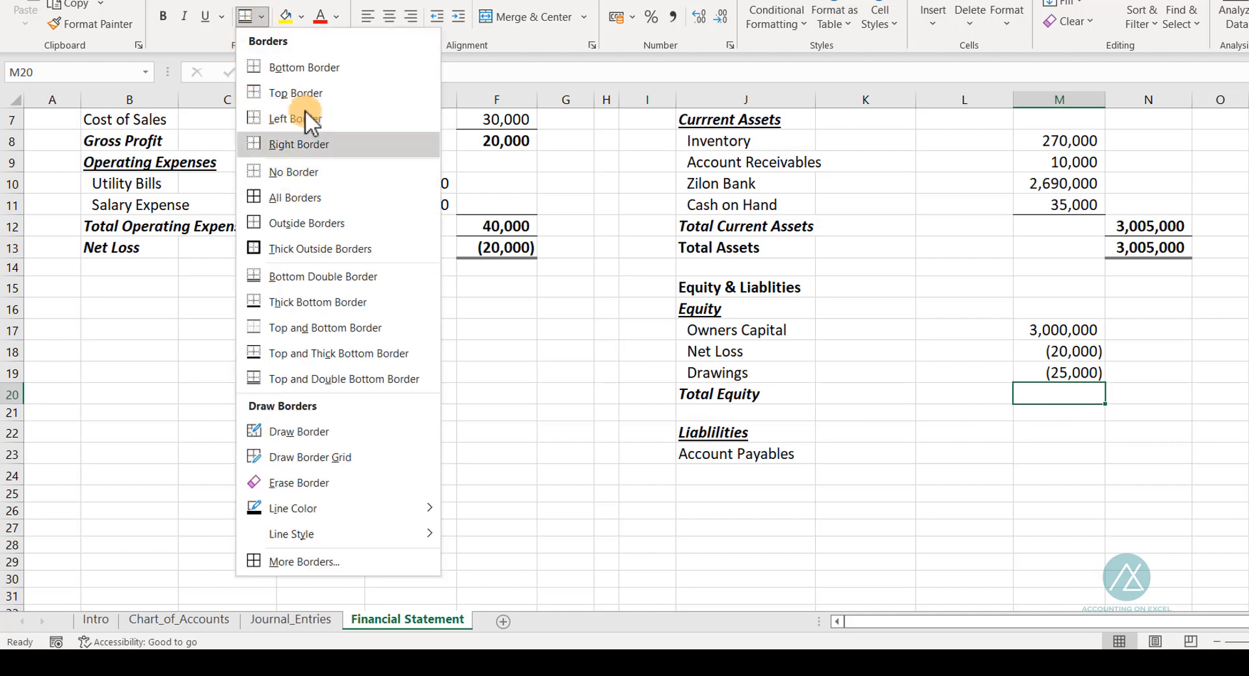
click(705, 413)
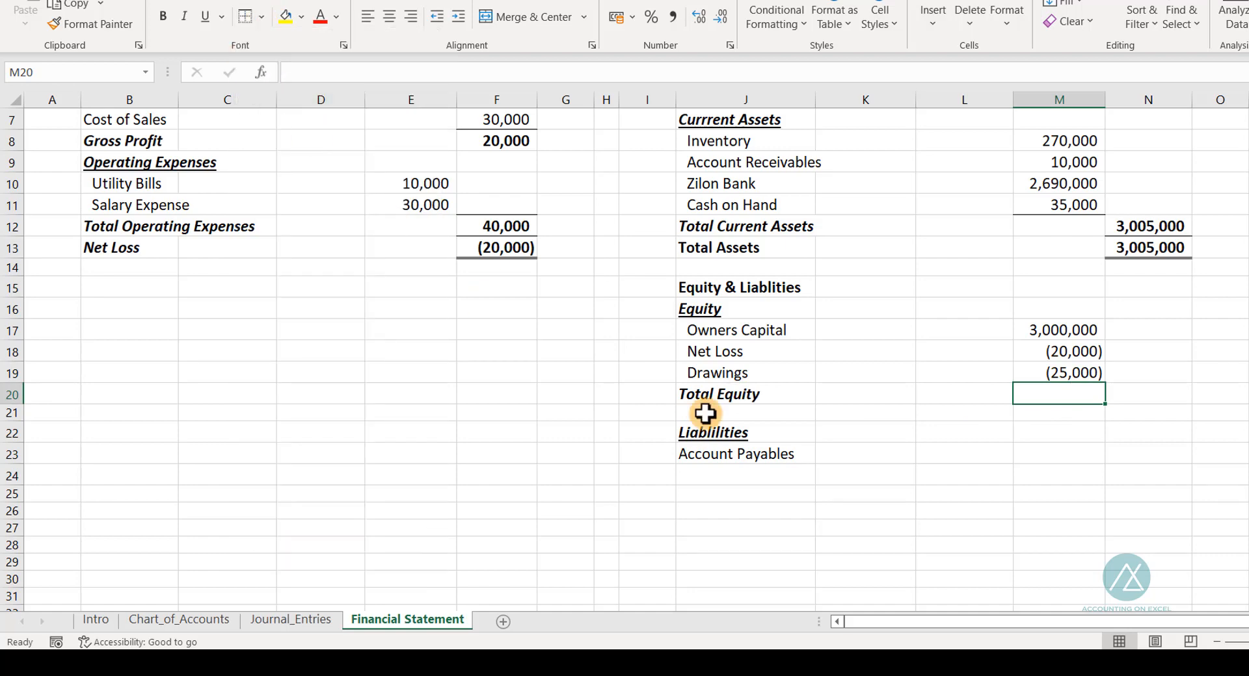
Step: Calculate Total Equity in N20 with a SUM formula over M17:M19
click(1140, 393)
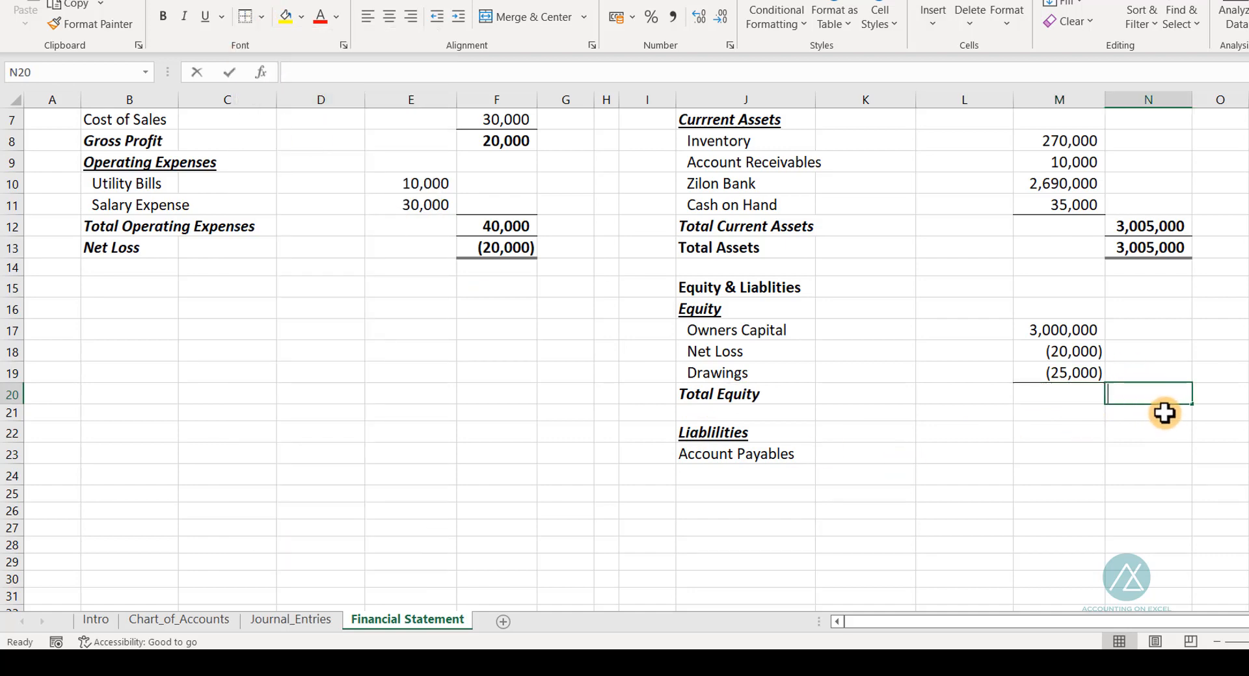
text(=sum)
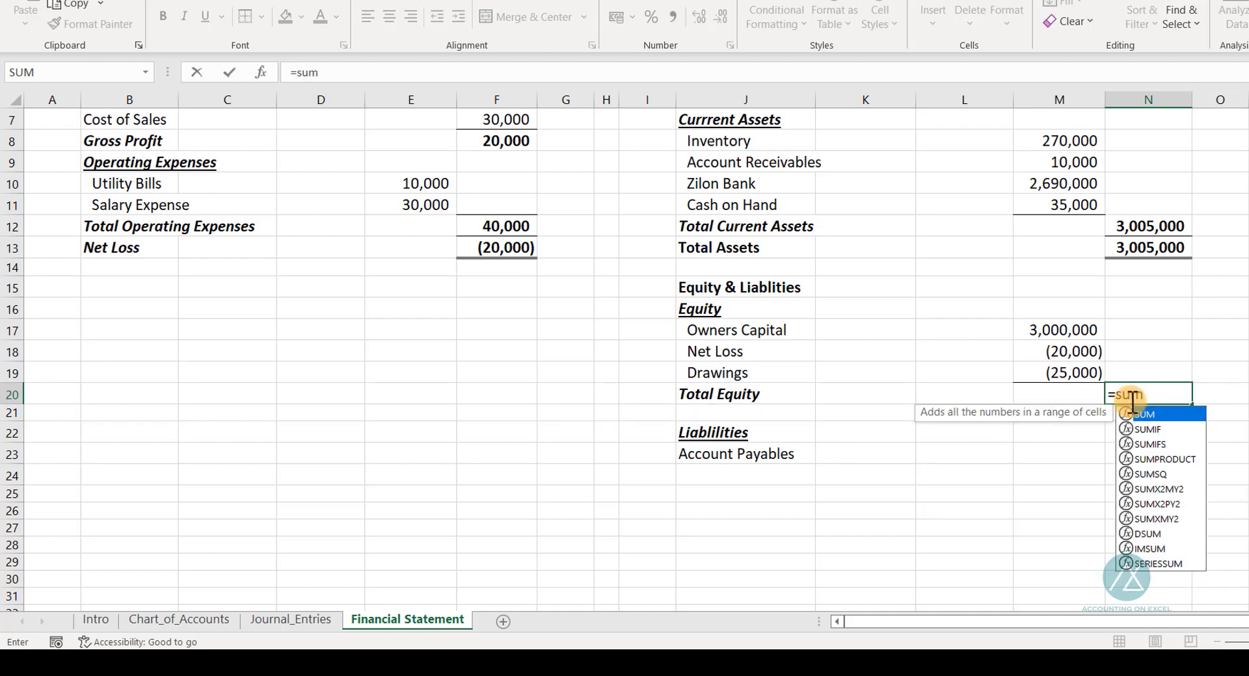
key(Tab)
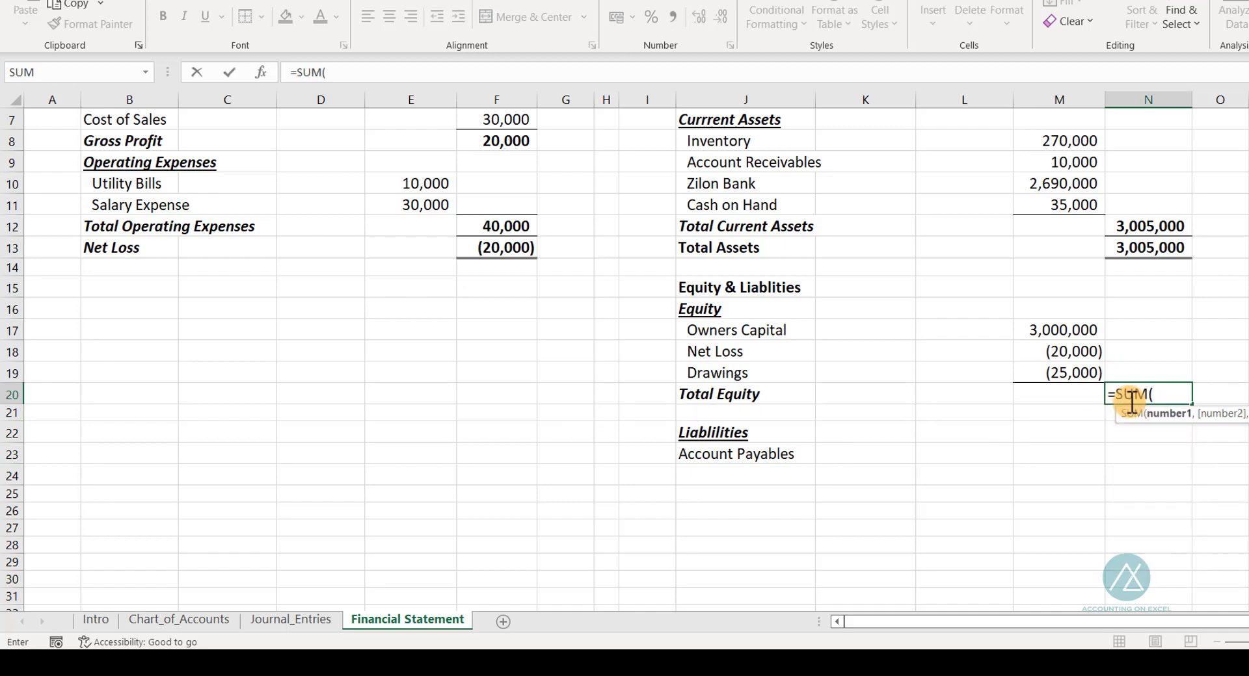
click(1045, 332)
drag(1046, 352, 1046, 374)
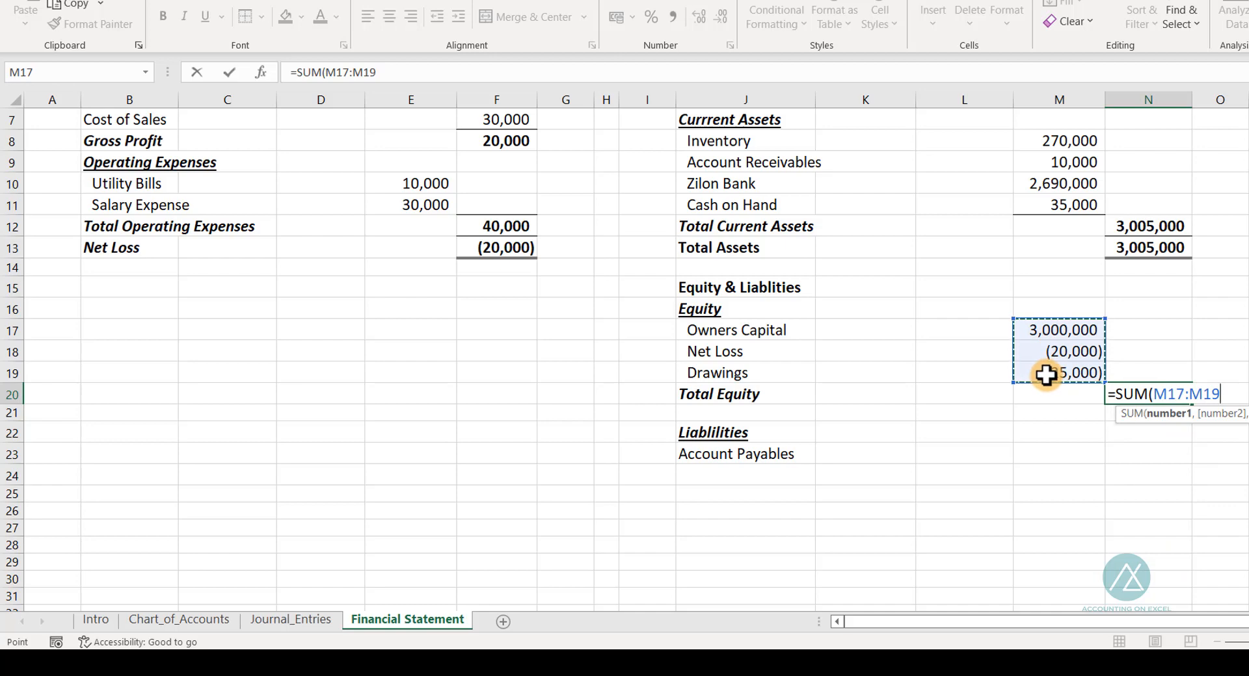
key(Return)
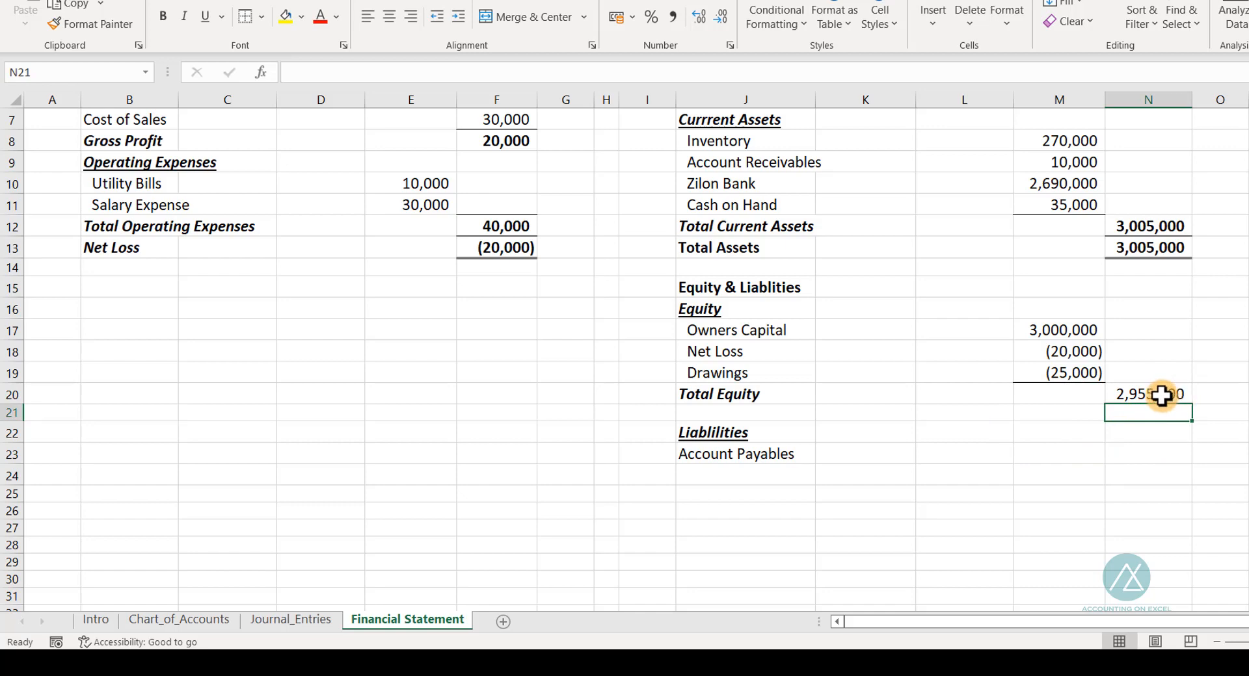
Step: Copy the Owners Capital formula from M17 into M23 for Account Payables, and move it to N23
click(1037, 453)
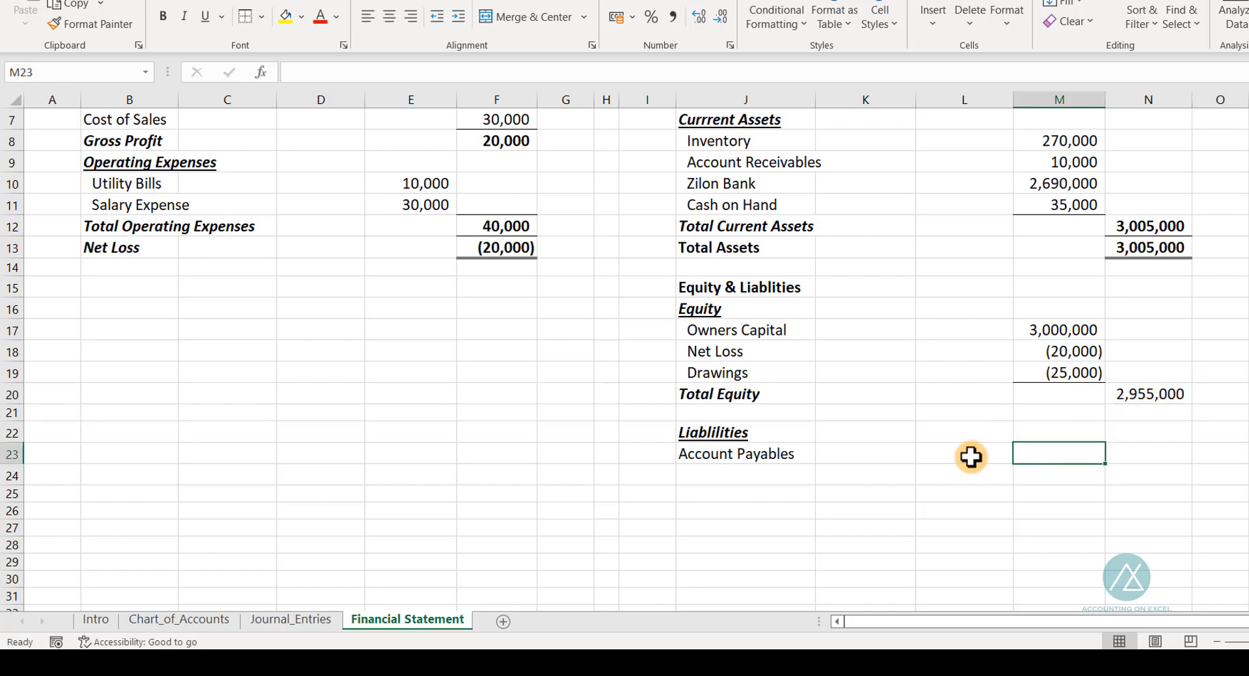
click(1044, 330)
key(ctrl+c)
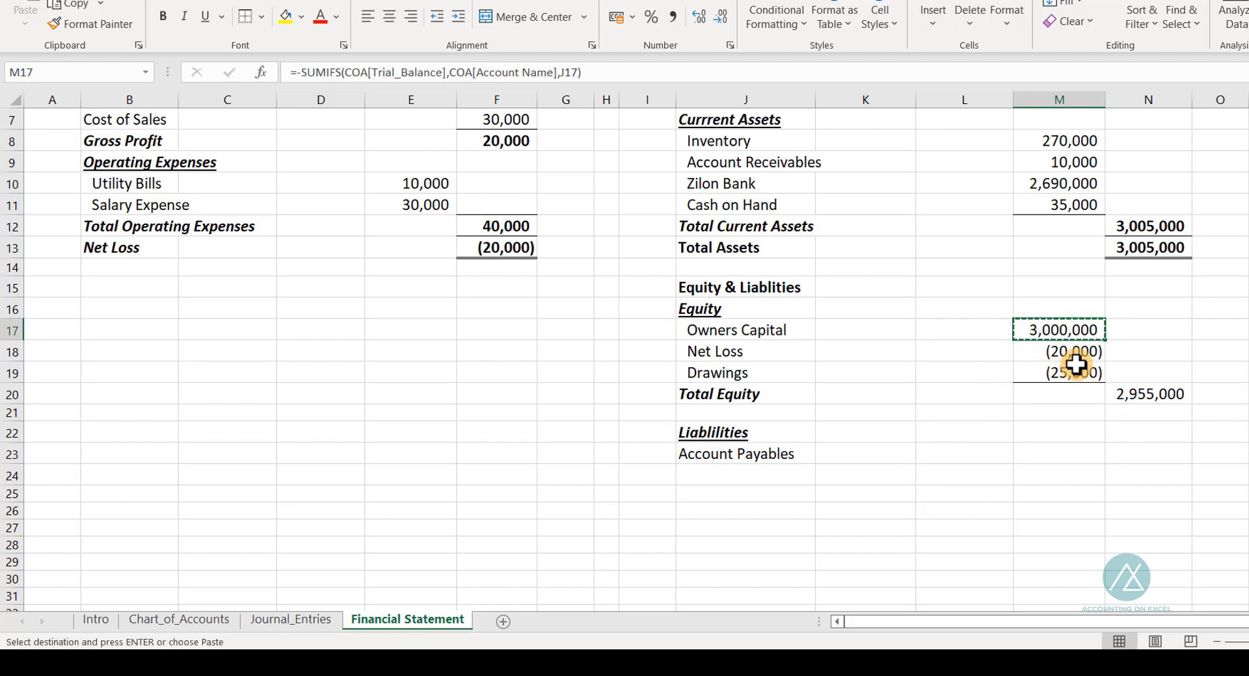
click(1037, 455)
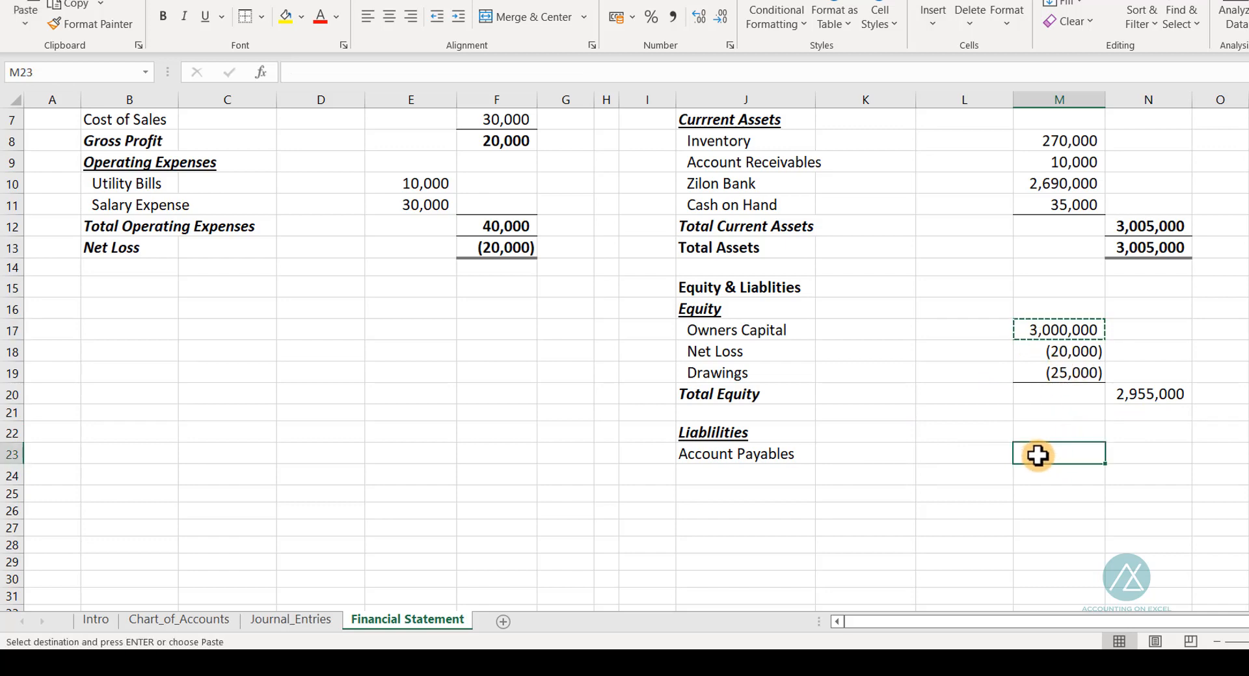
key(ctrl+v)
key(Escape)
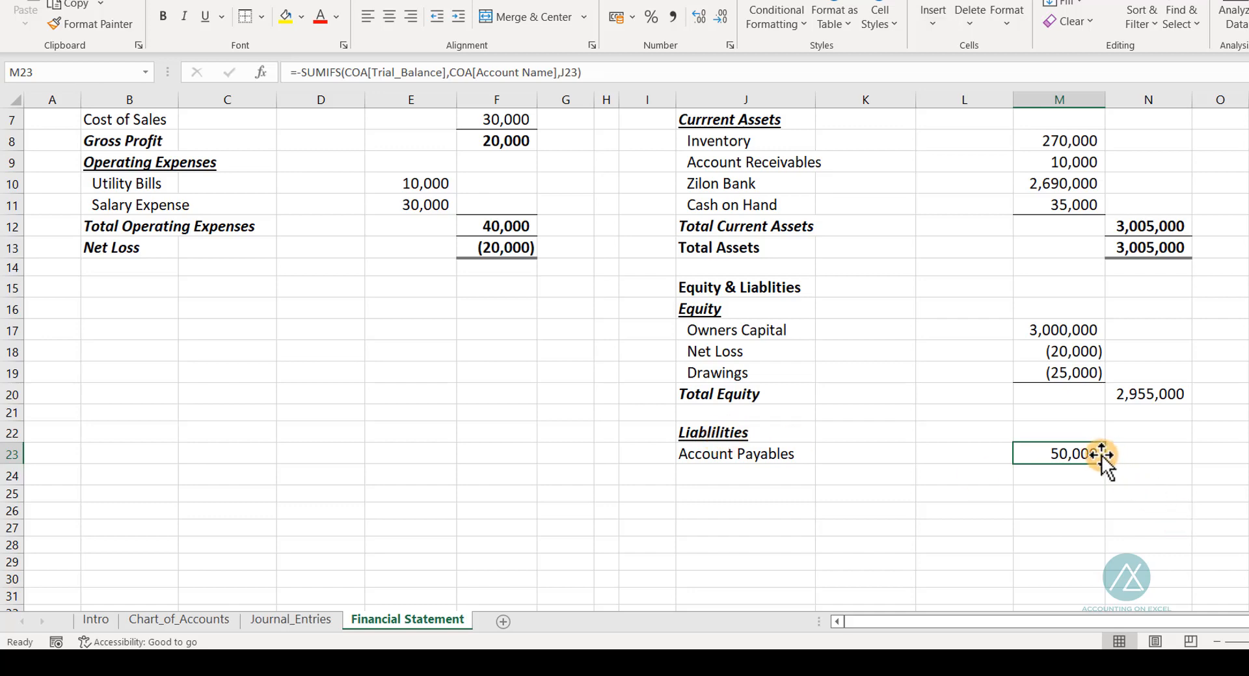
drag(1105, 454, 1123, 465)
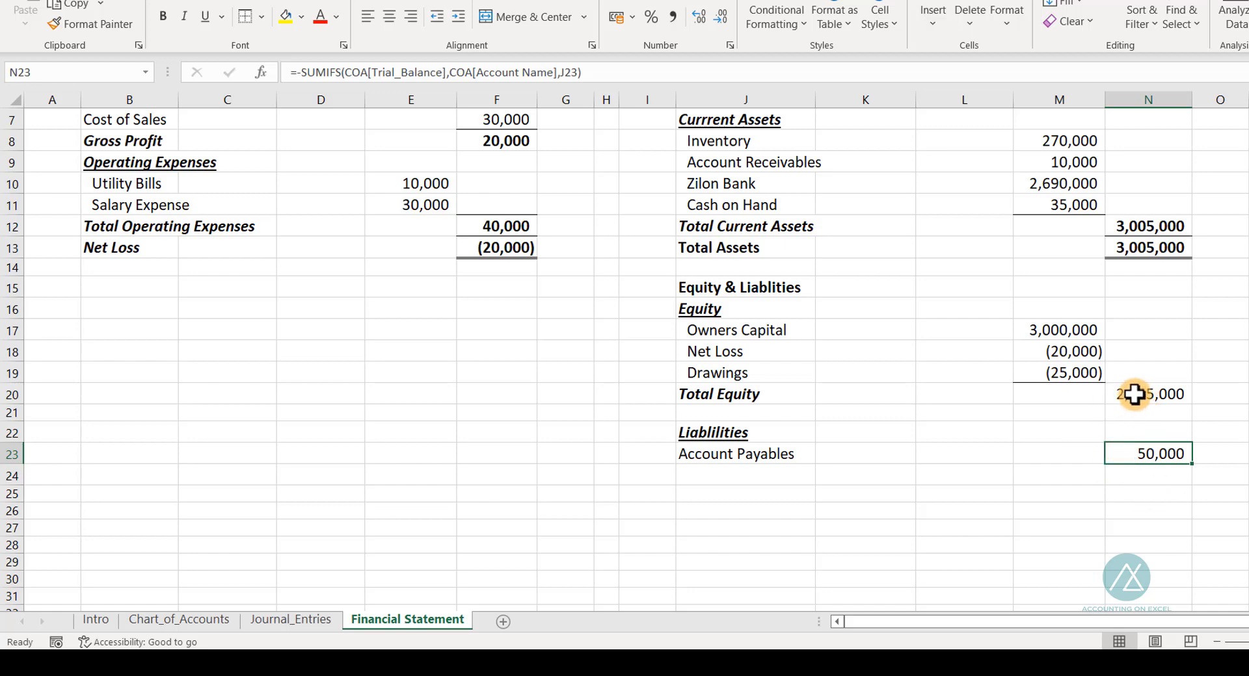
Step: Copy the Total Equity label from J20 to J24 and change its text to "Total Equity & liabilities"
click(1117, 477)
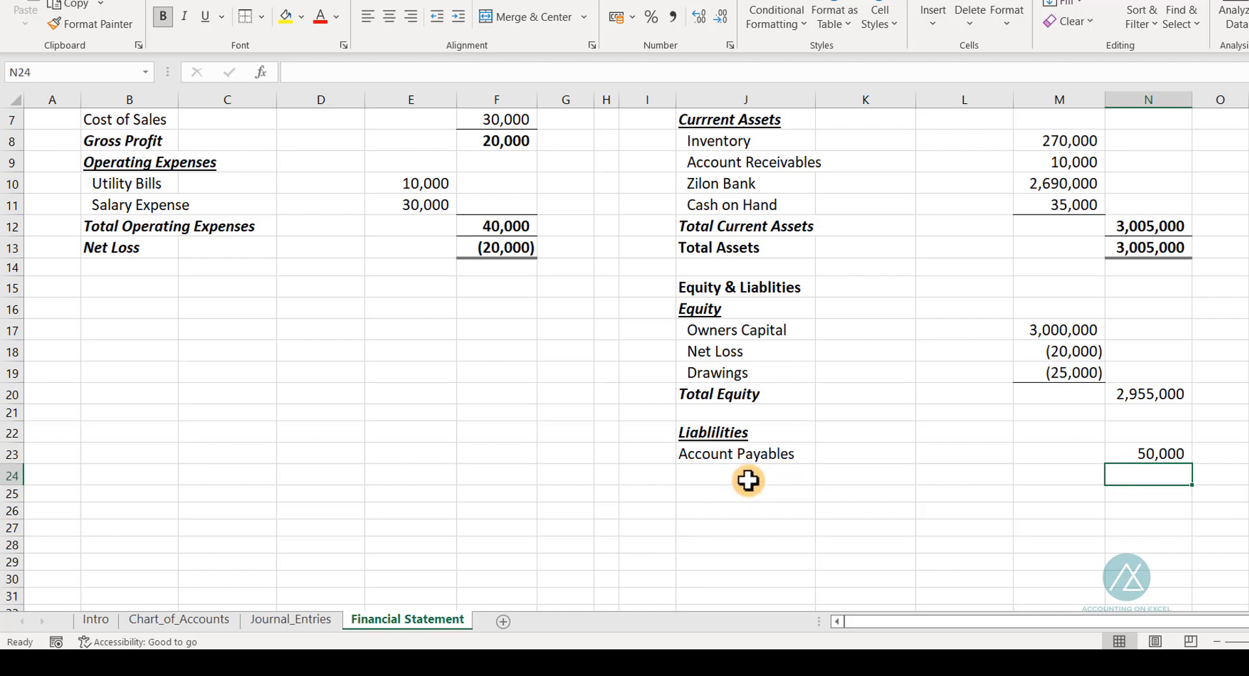
click(732, 402)
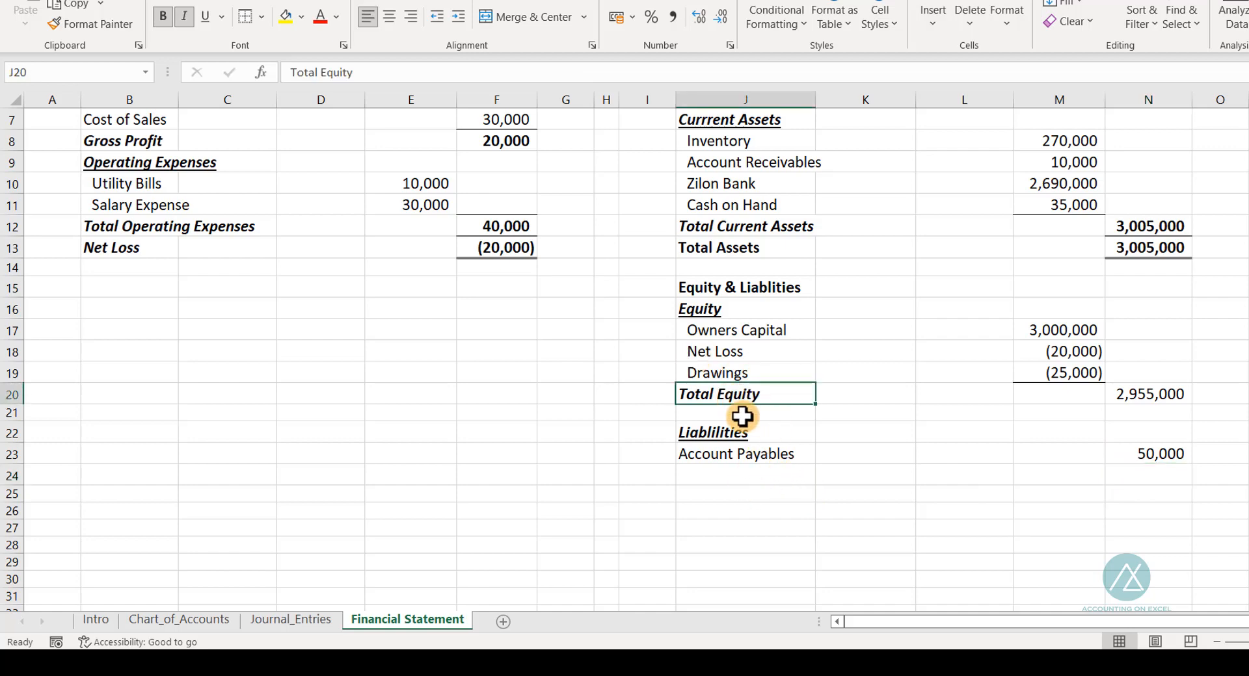
key(ctrl+c)
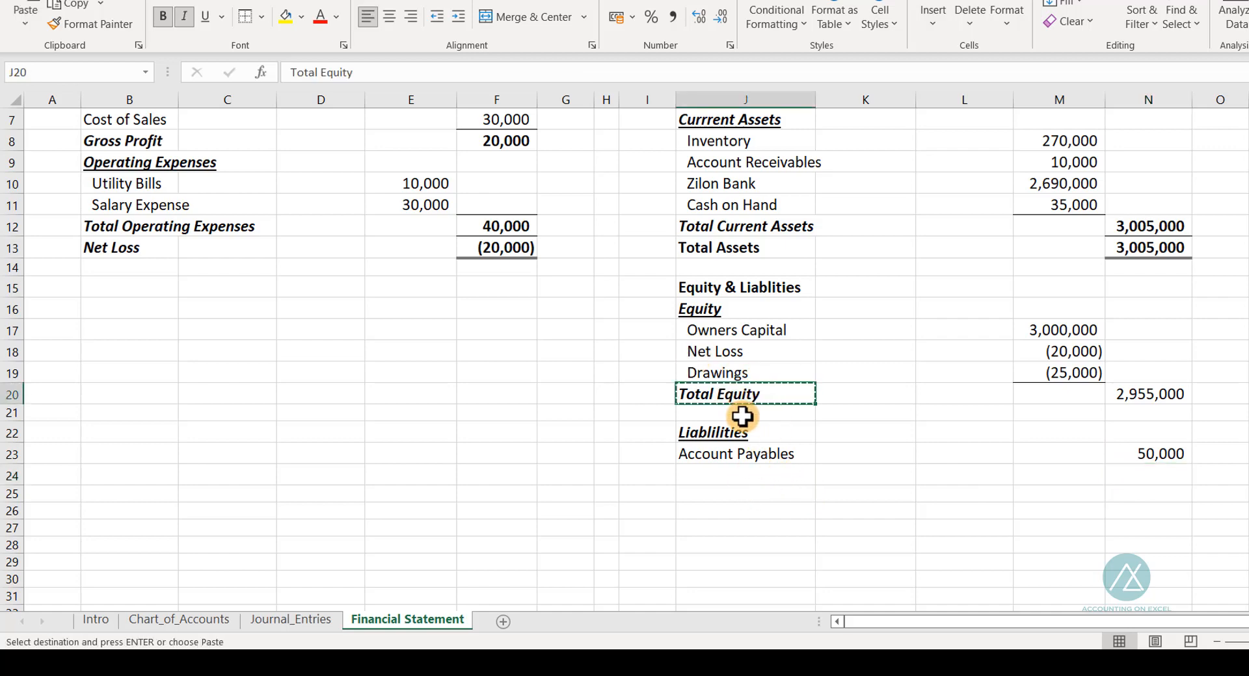
click(726, 475)
key(ctrl+v)
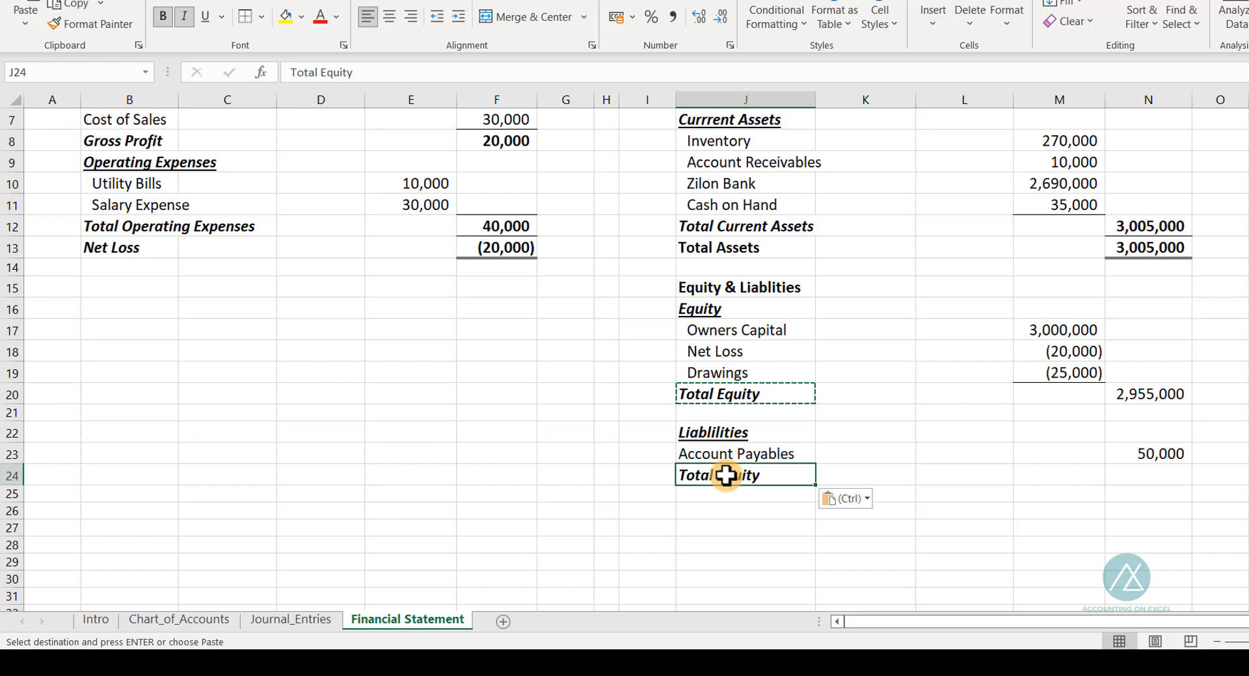
key(Escape)
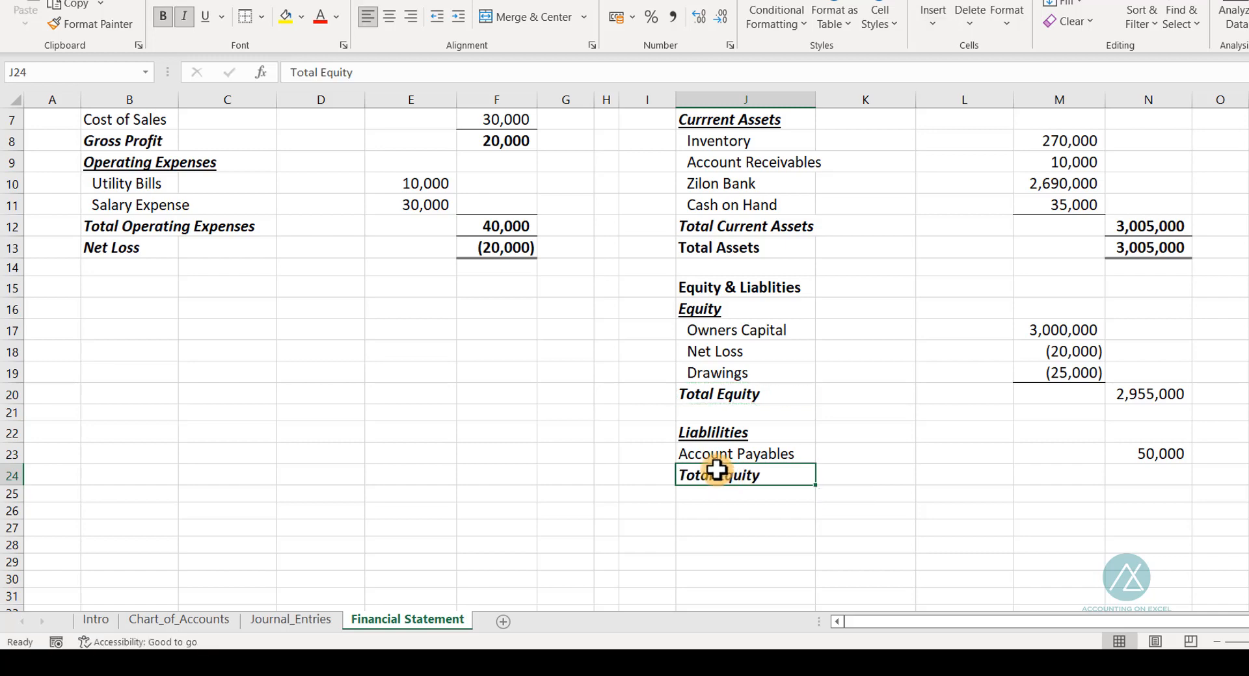
text(T)
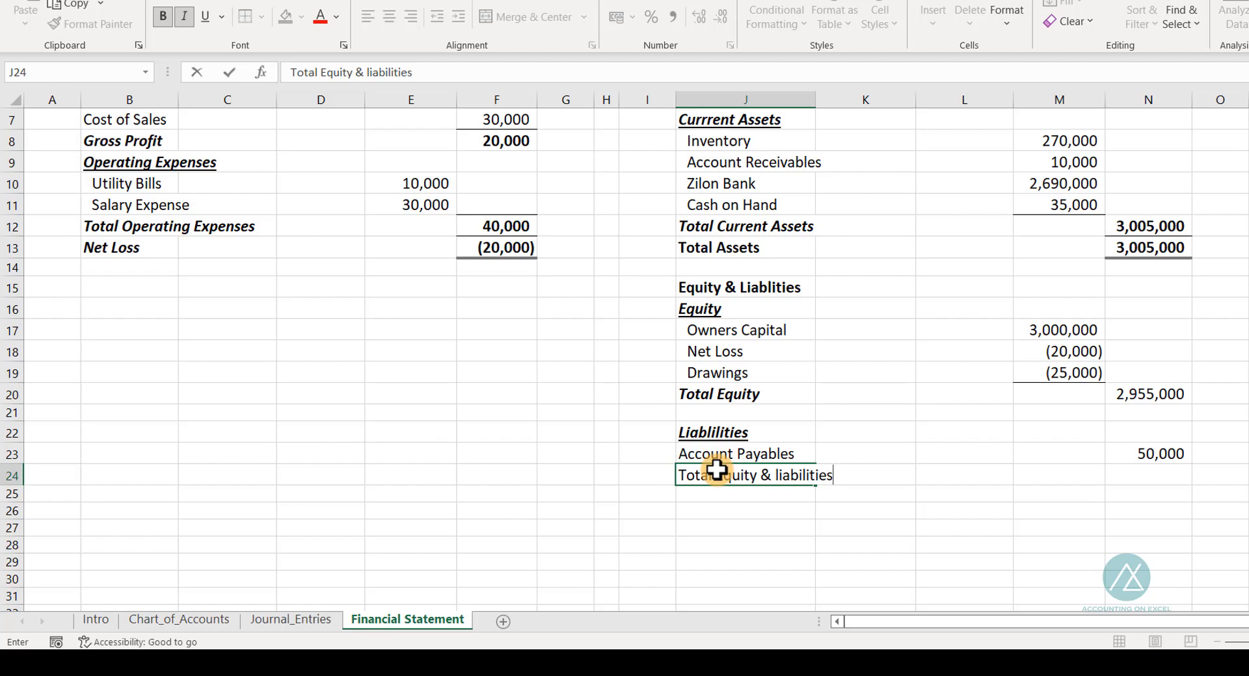
key(Tab)
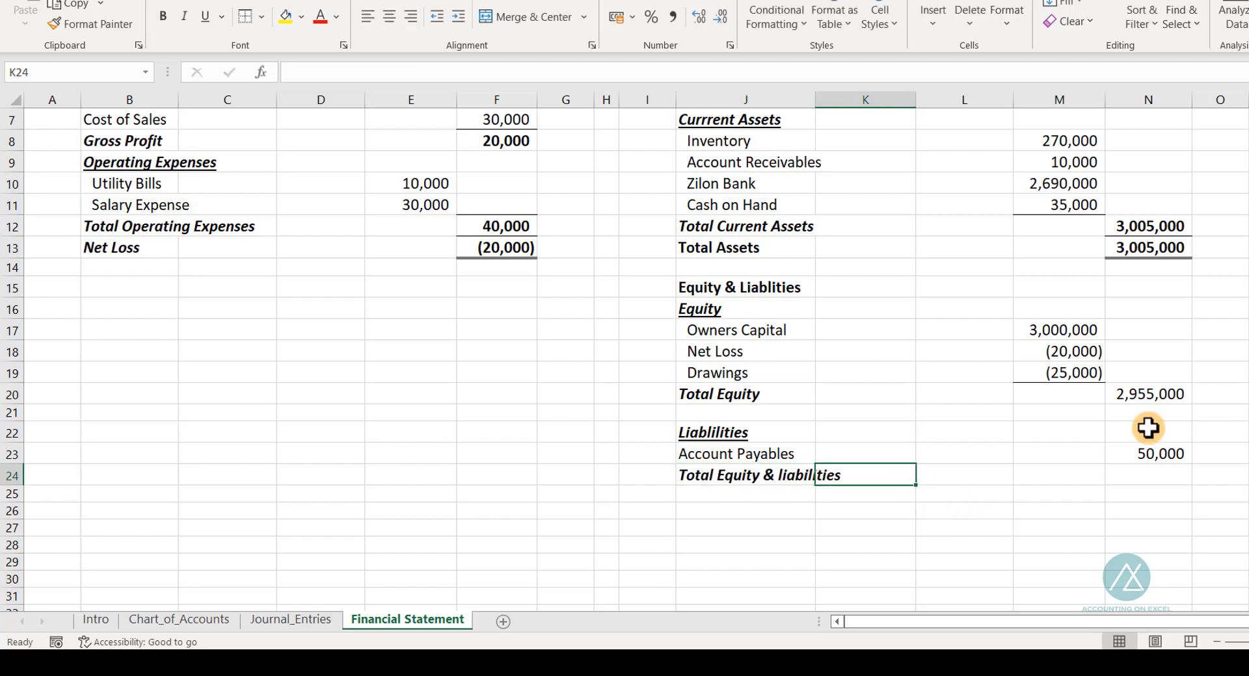
Step: Calculate Total Equity & liabilities in N24 with =SUM(N20,N23)
click(1148, 476)
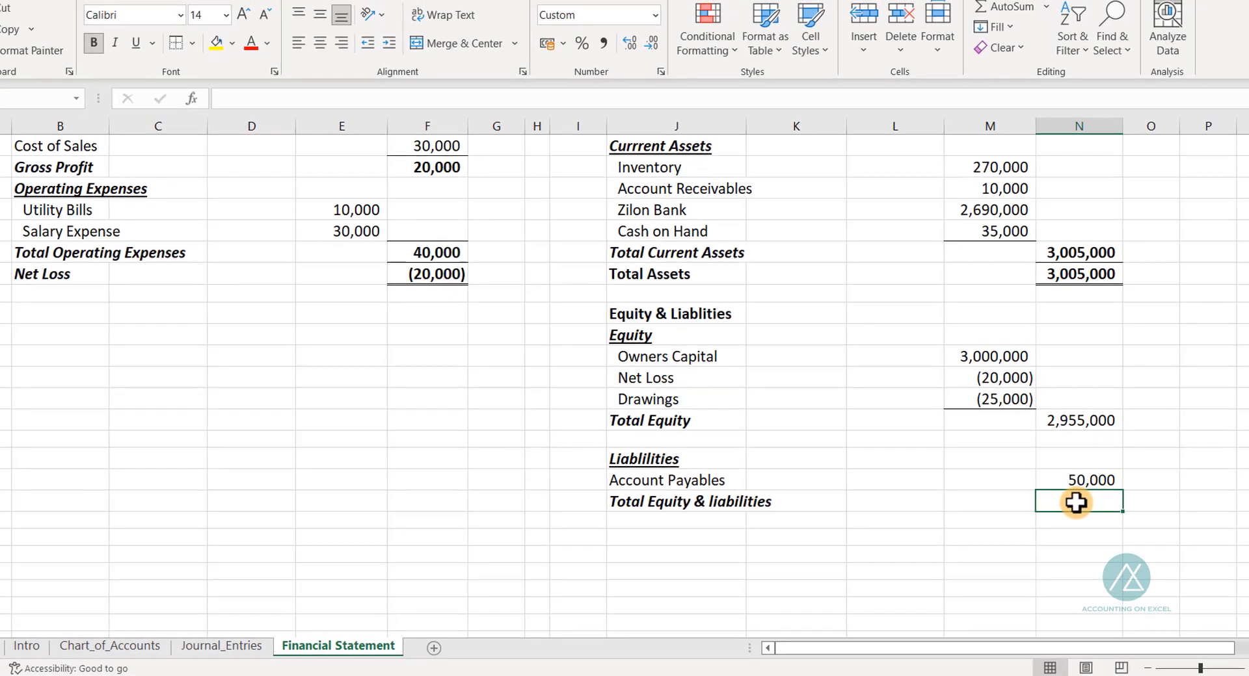
text(=sum)
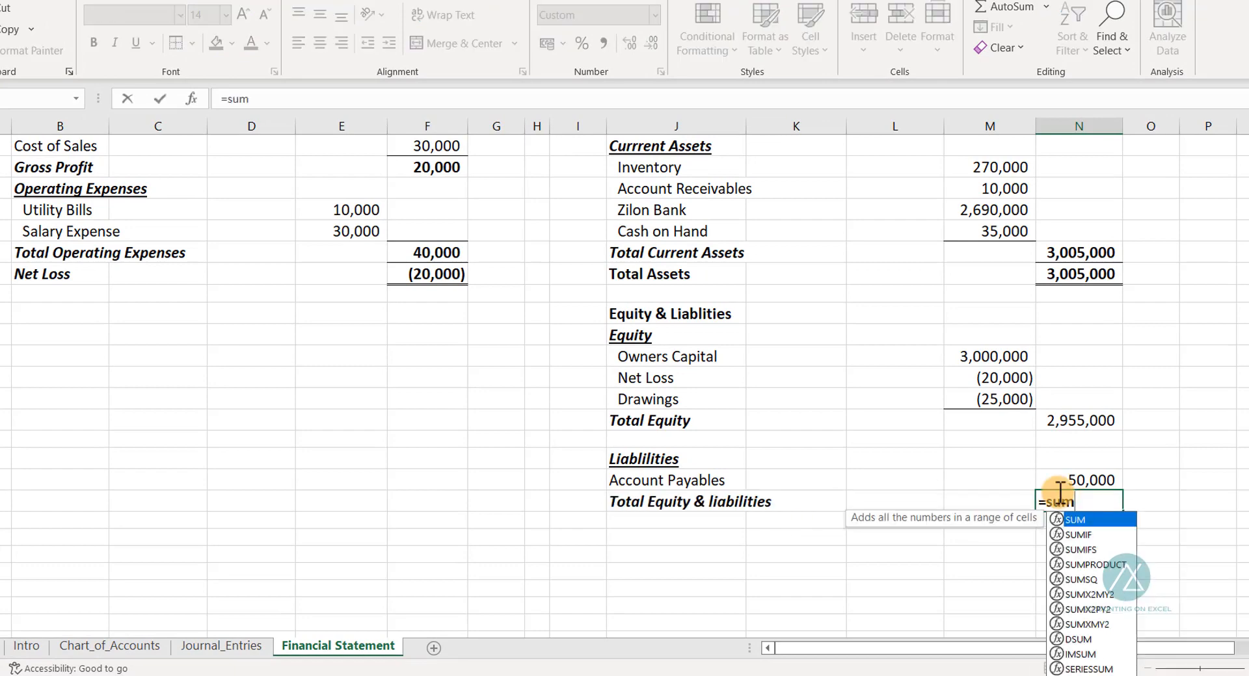
key(Tab)
click(1064, 426)
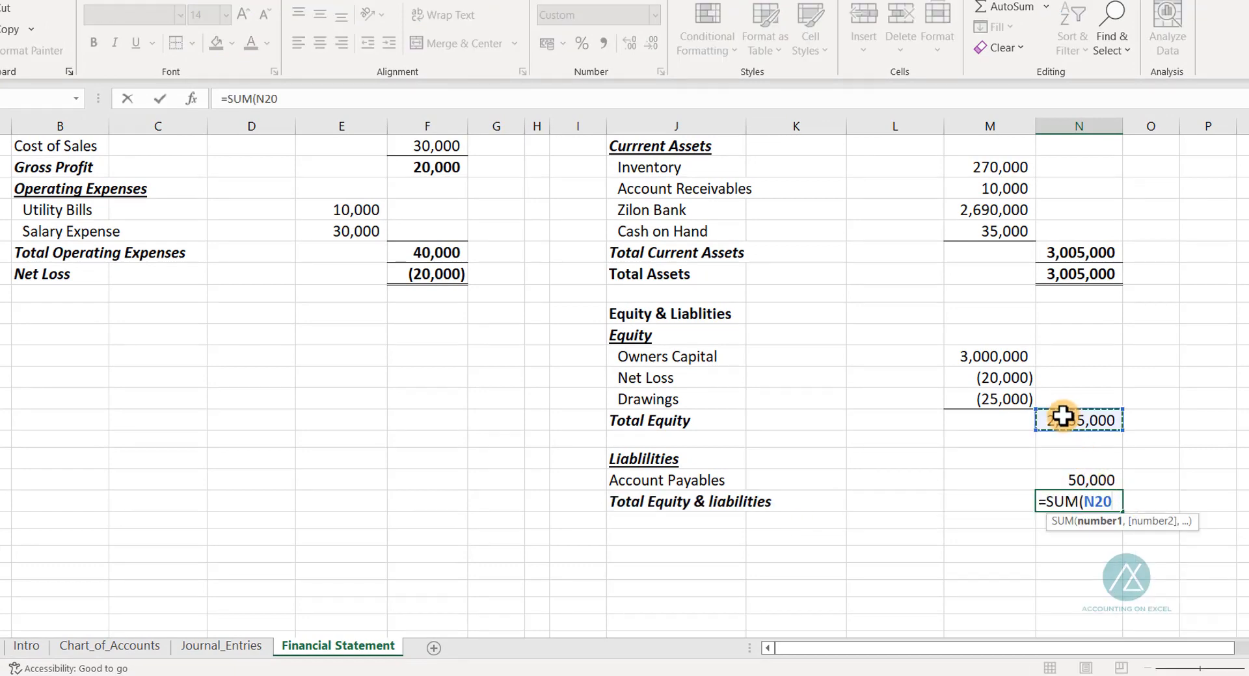
text(,)
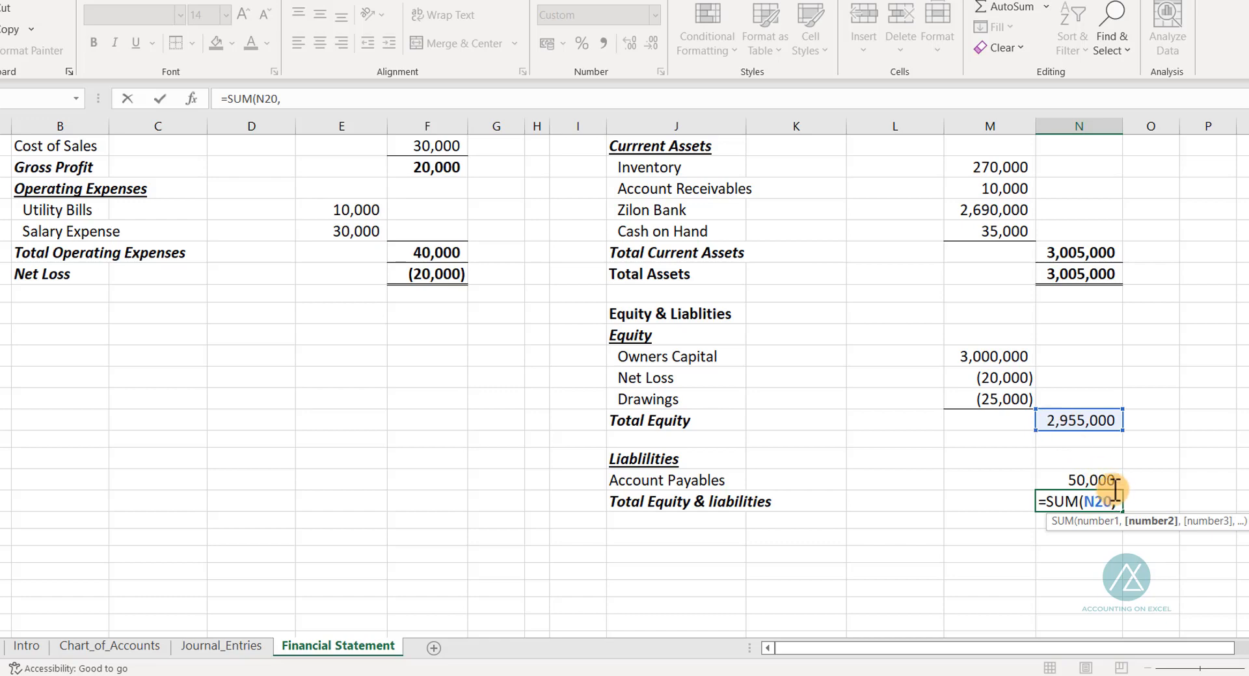
click(1063, 480)
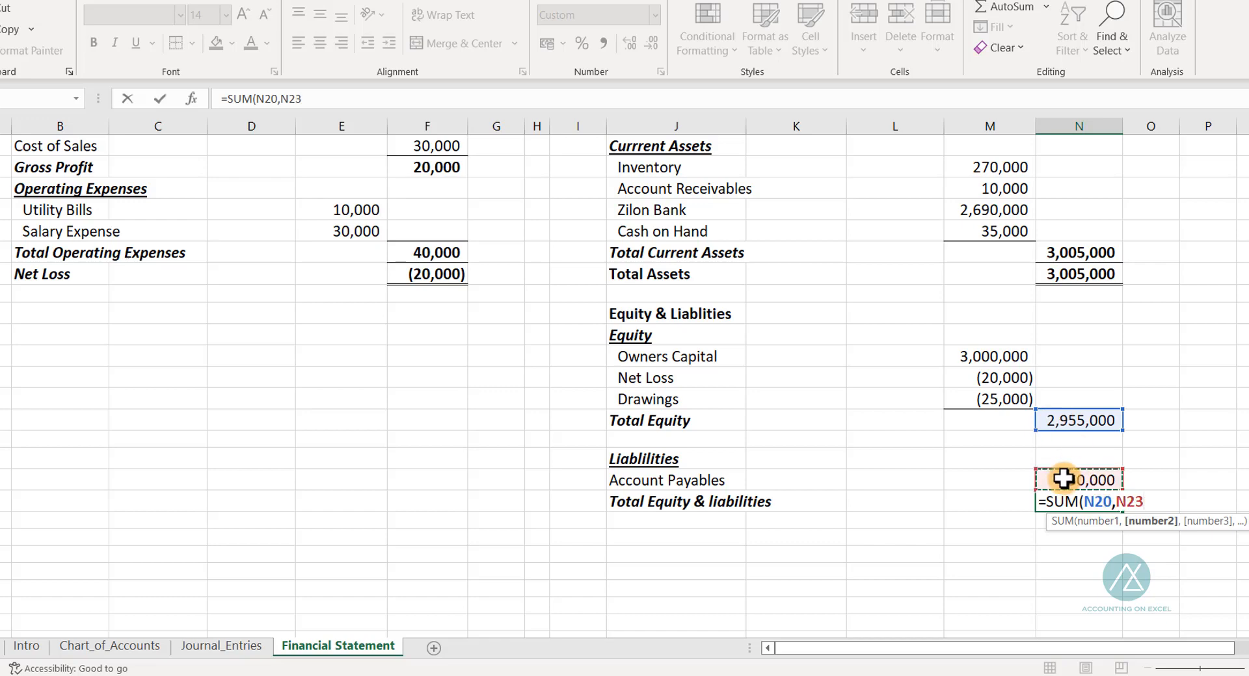
key(Return)
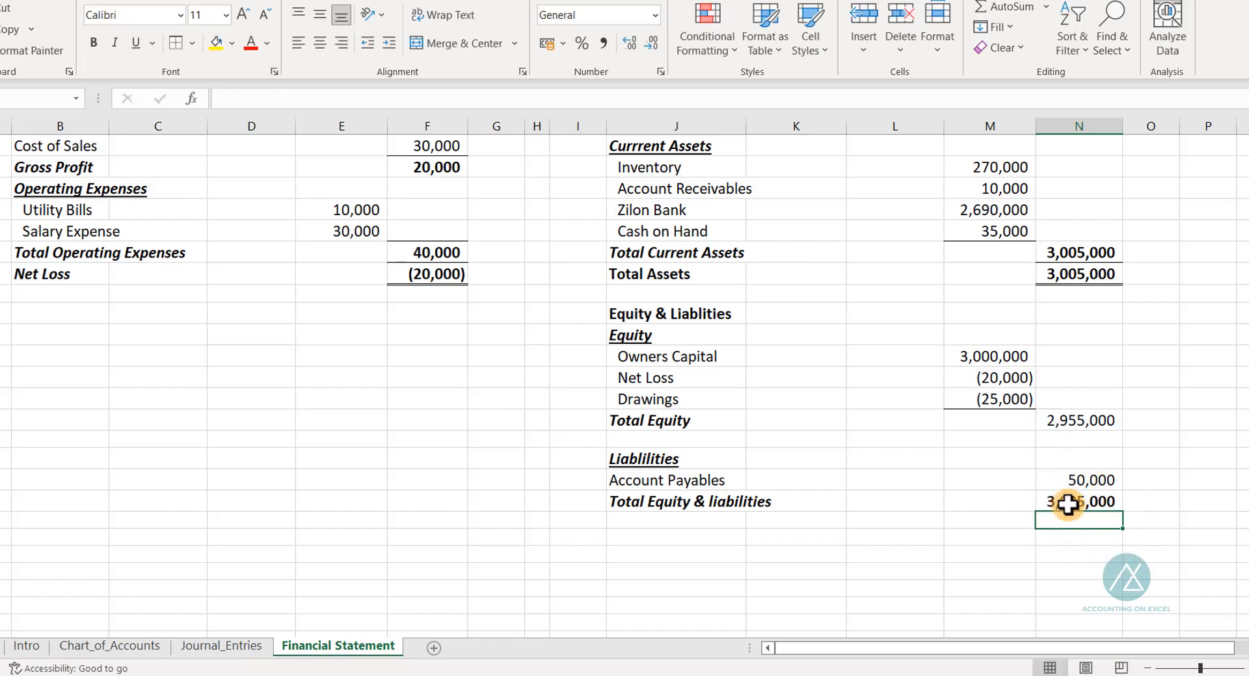
Step: Apply a top and double bottom border to the Total Equity & liabilities figure in N24
click(1068, 504)
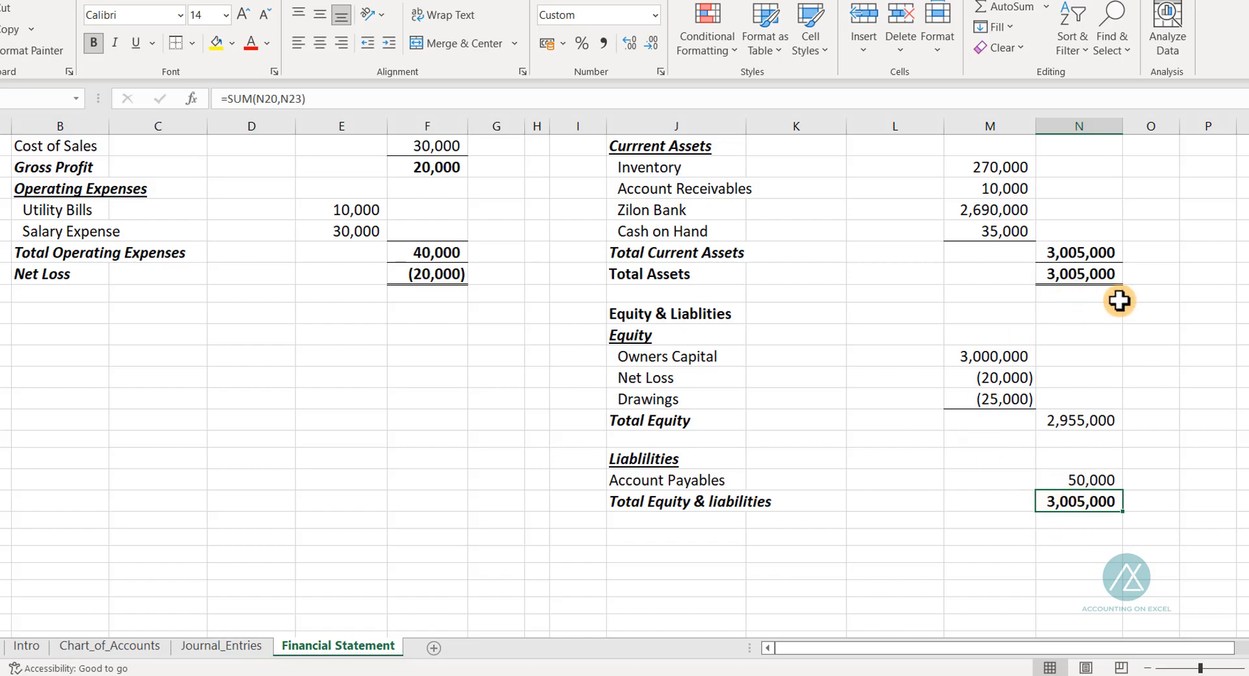
scroll(1119, 300, up, 2)
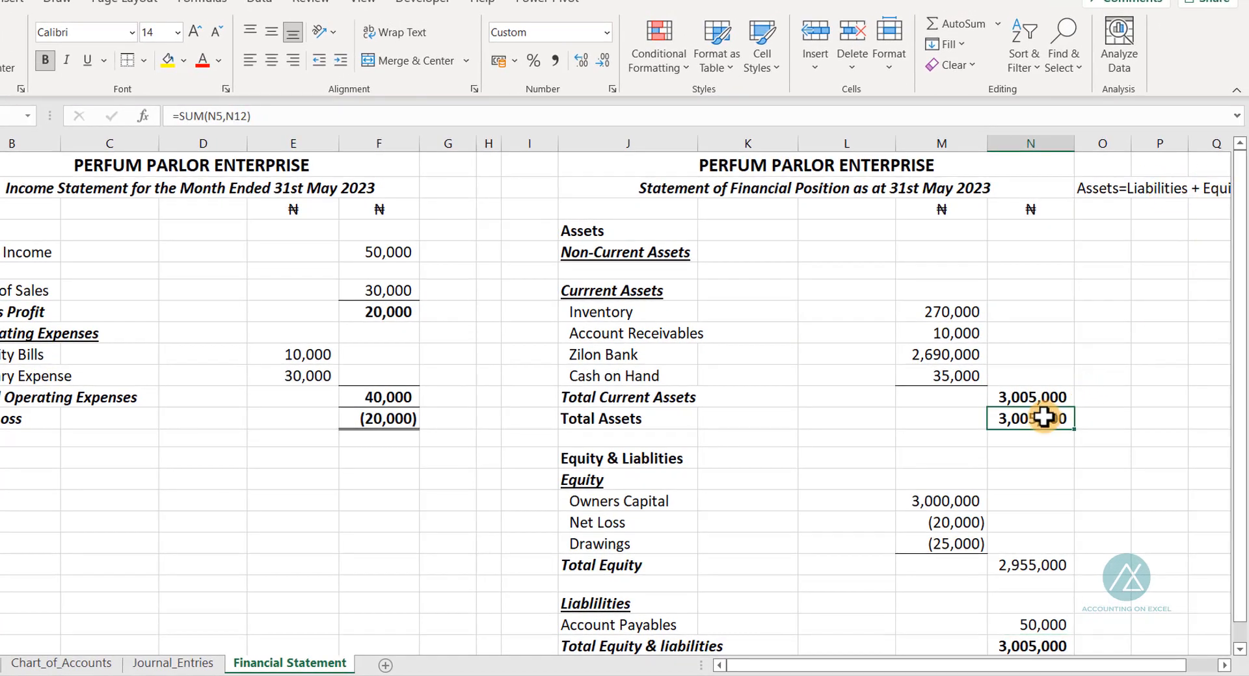
scroll(1044, 417, down, 3)
click(1026, 455)
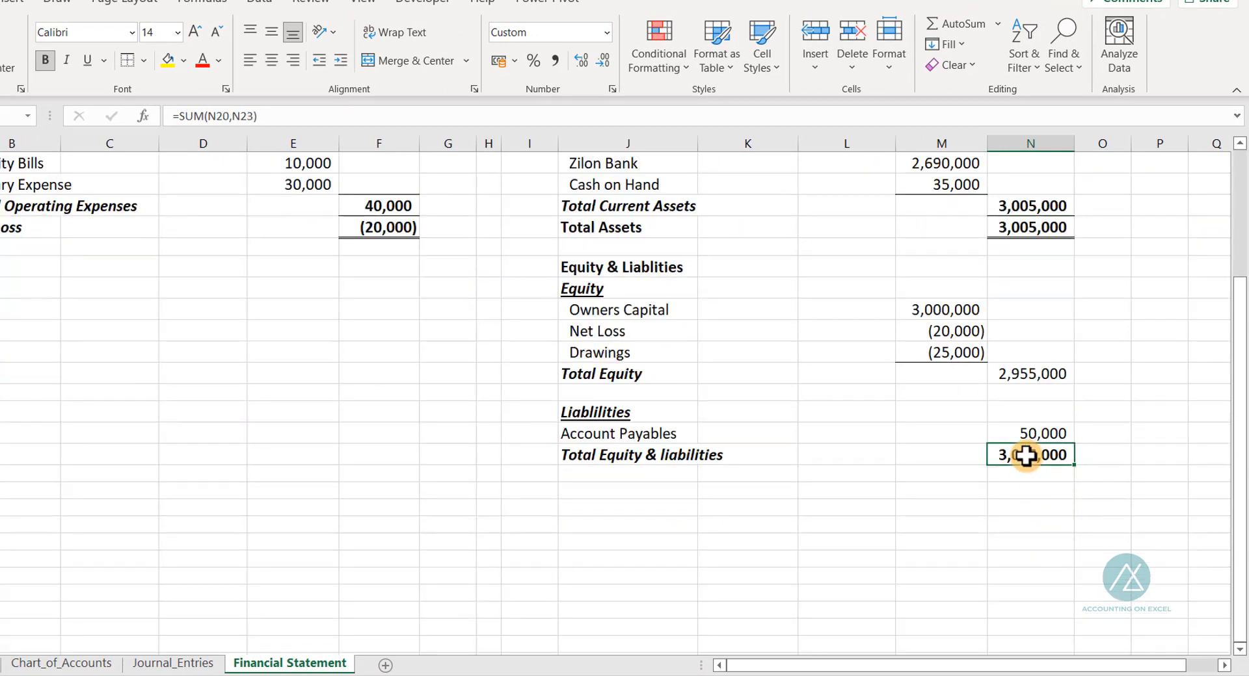
click(142, 63)
click(177, 428)
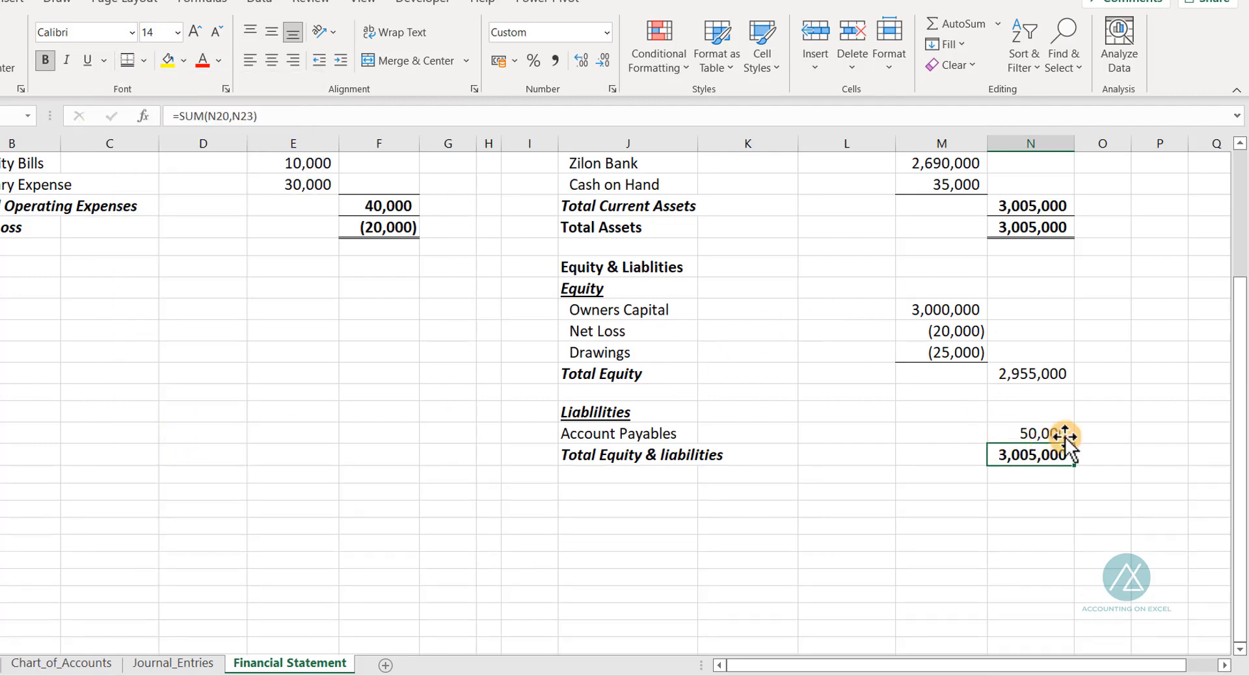
Step: Compare Total Assets in N13 with Total Equity & liabilities in N24 and review the finished statement of financial position
click(1002, 229)
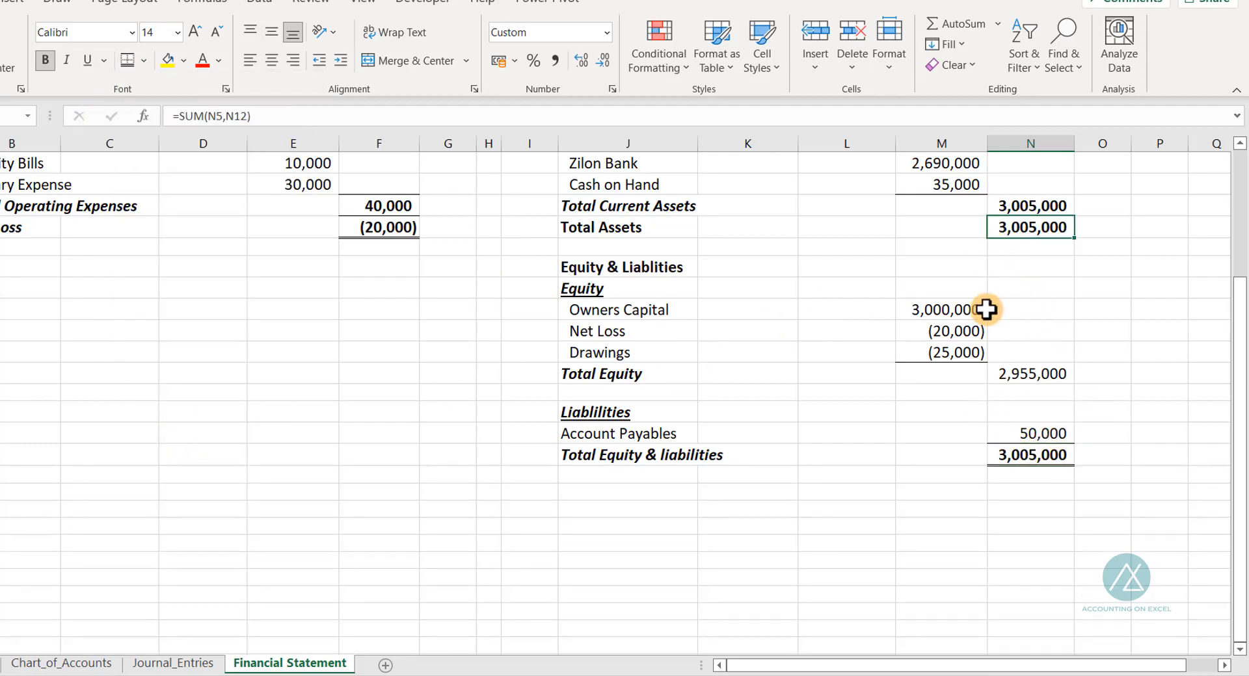
click(1027, 459)
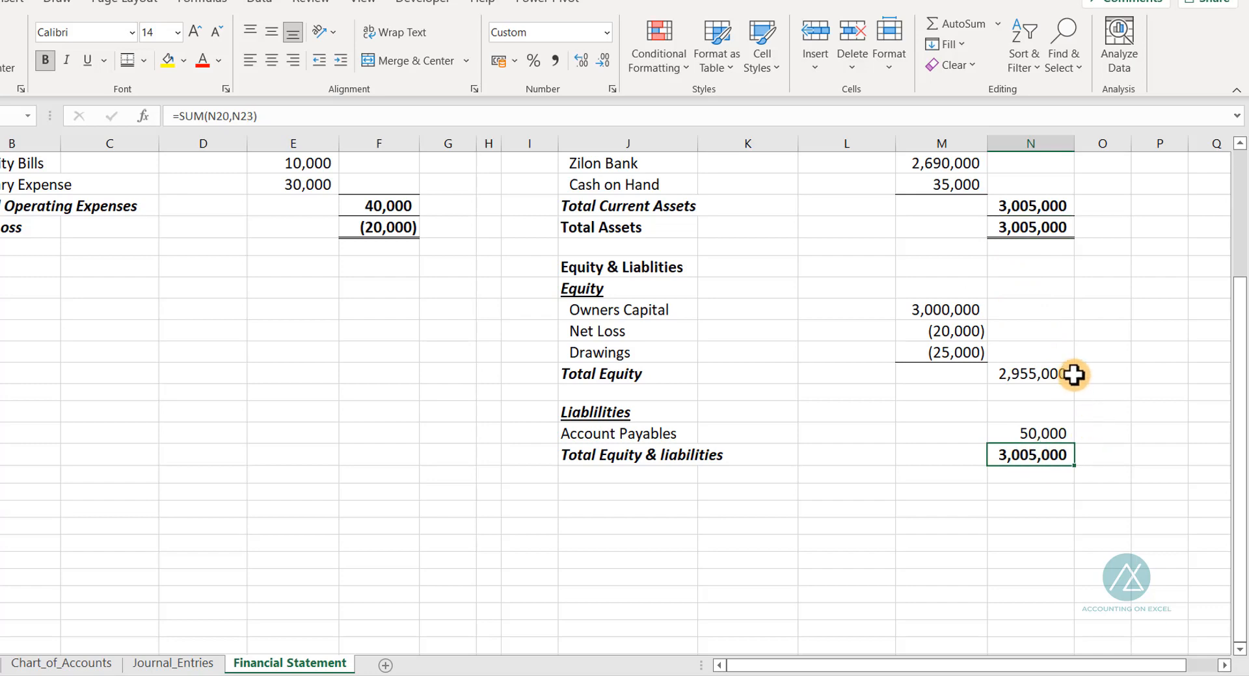
scroll(1070, 364, up, 3)
scroll(1008, 462, down, 3)
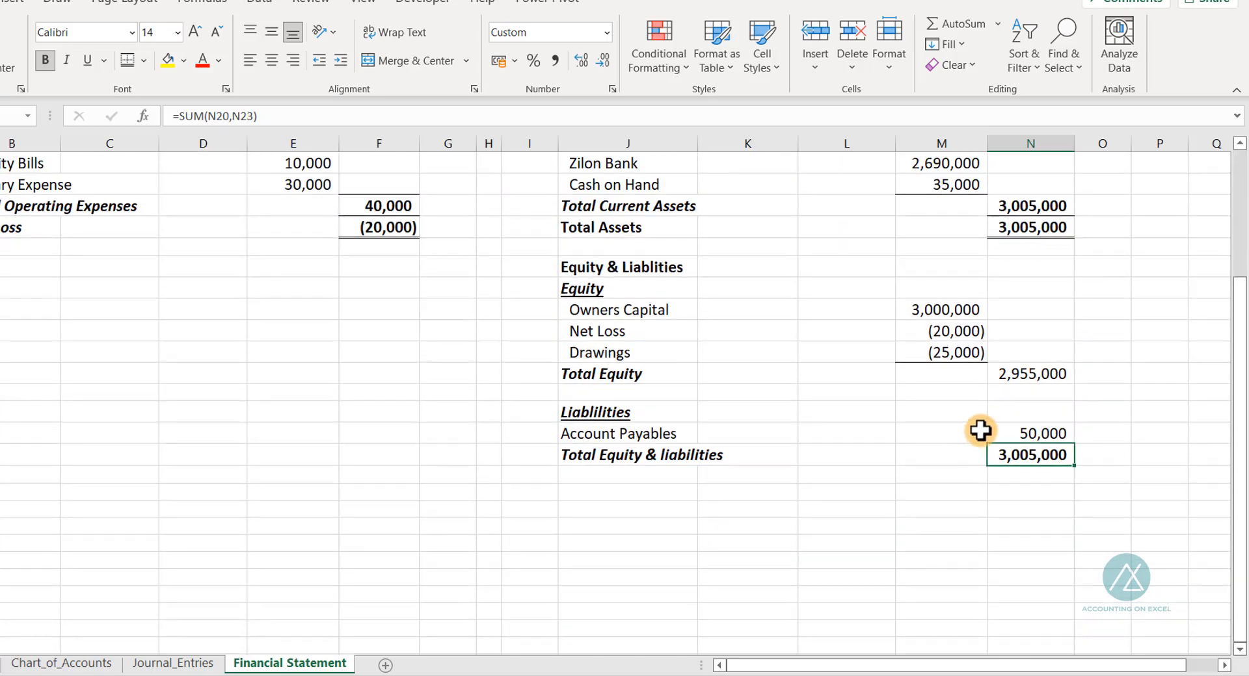
scroll(980, 431, up, 3)
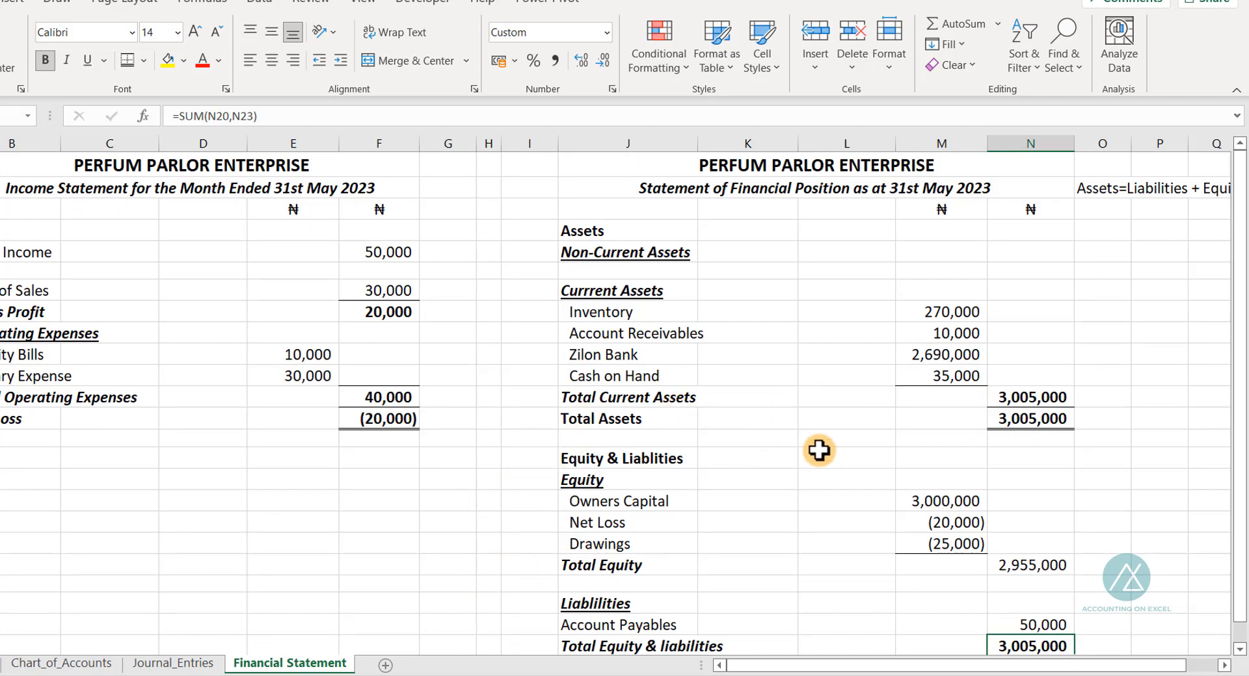
scroll(813, 453, down, 2)
scroll(659, 438, up, 2)
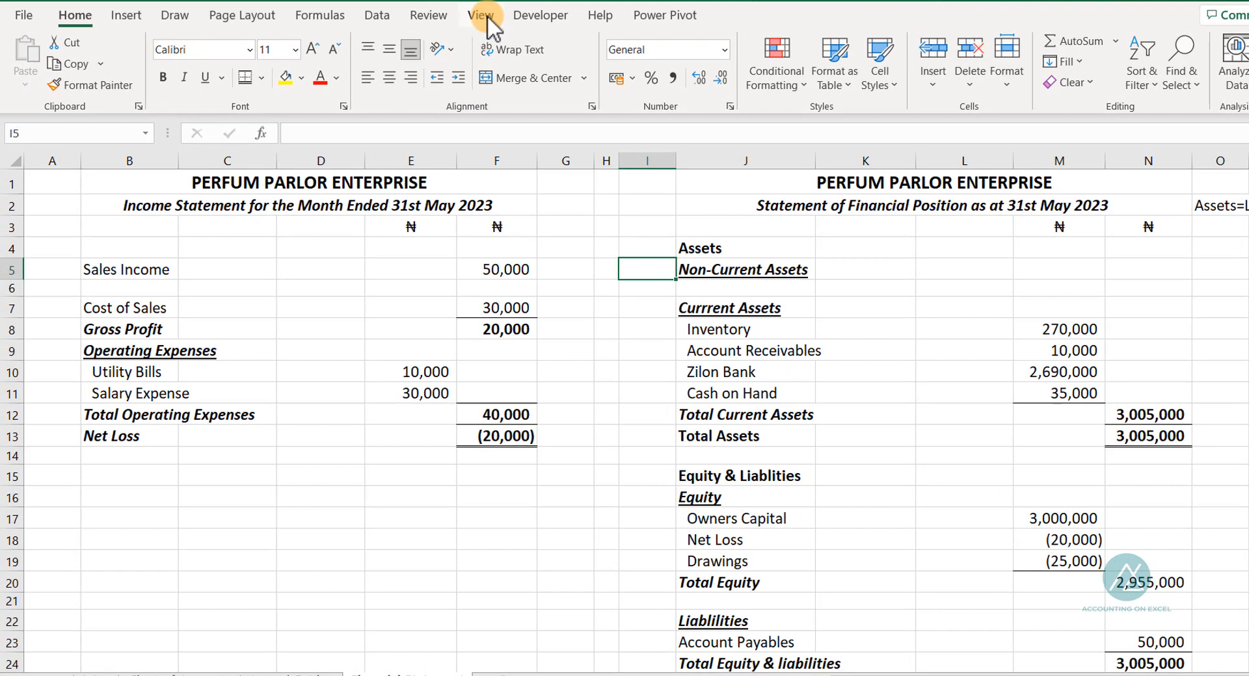
click(485, 16)
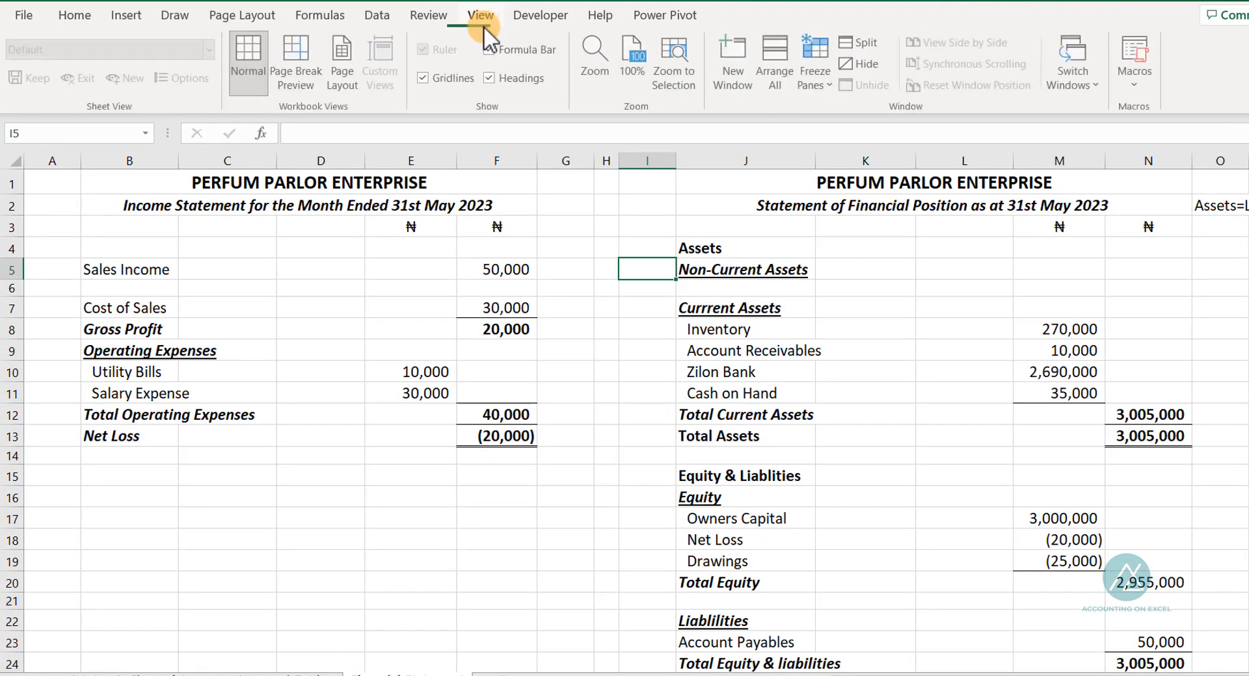
click(424, 77)
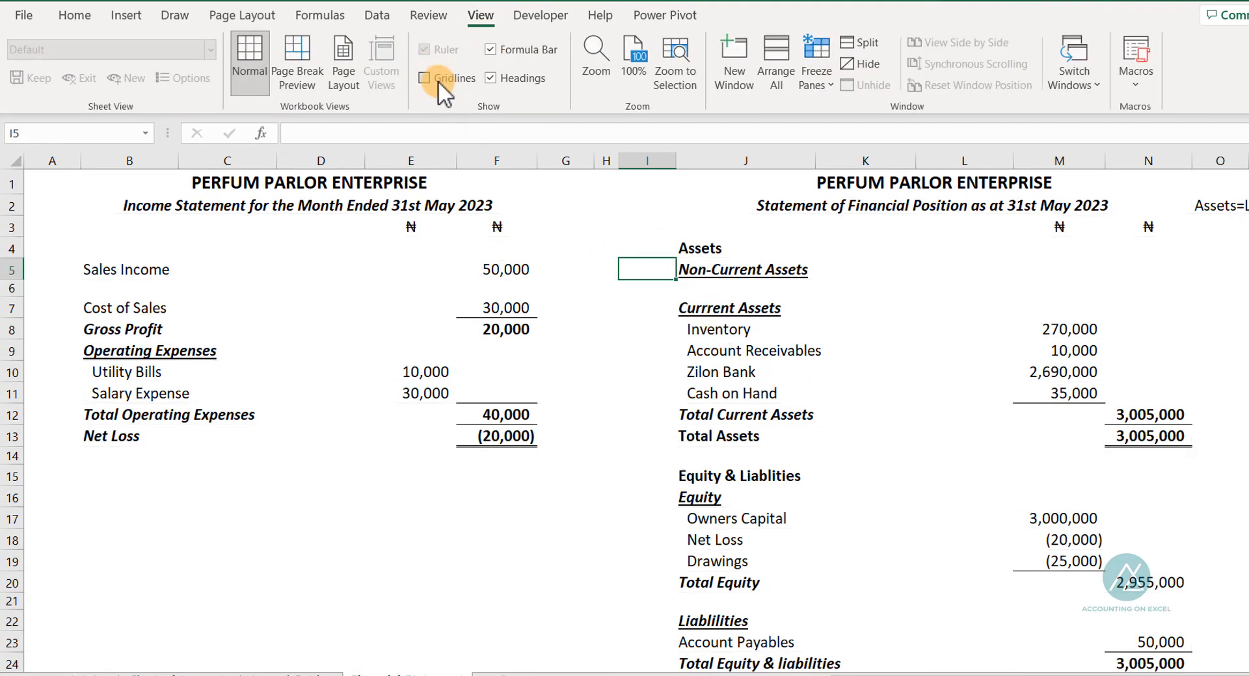
click(426, 77)
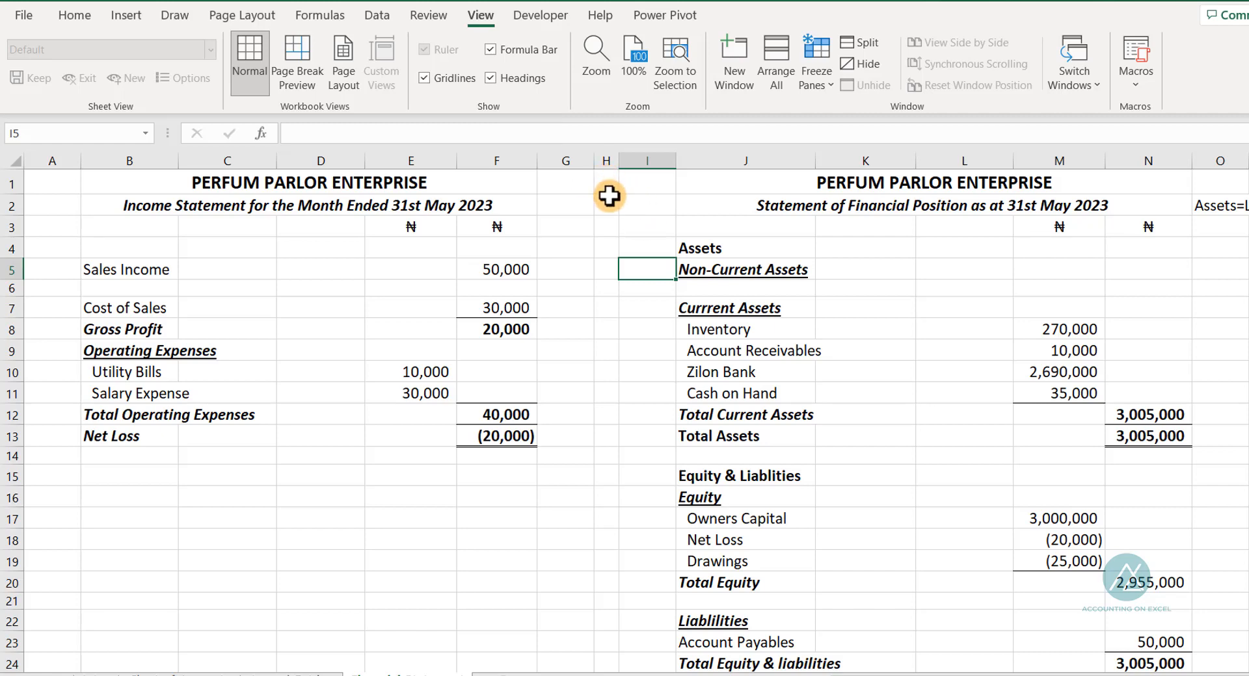
Step: Narrow column H and fill H1:H24 with dark green as a divider between the two statements
drag(602, 181, 602, 624)
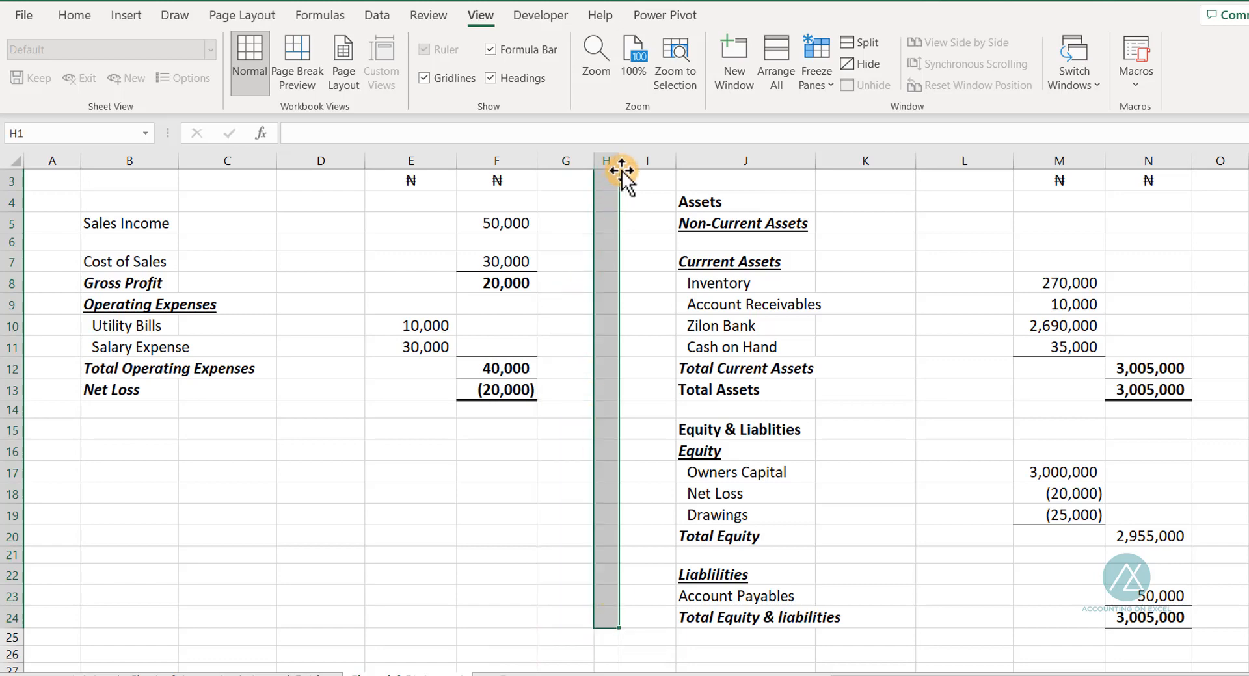
drag(618, 158, 611, 159)
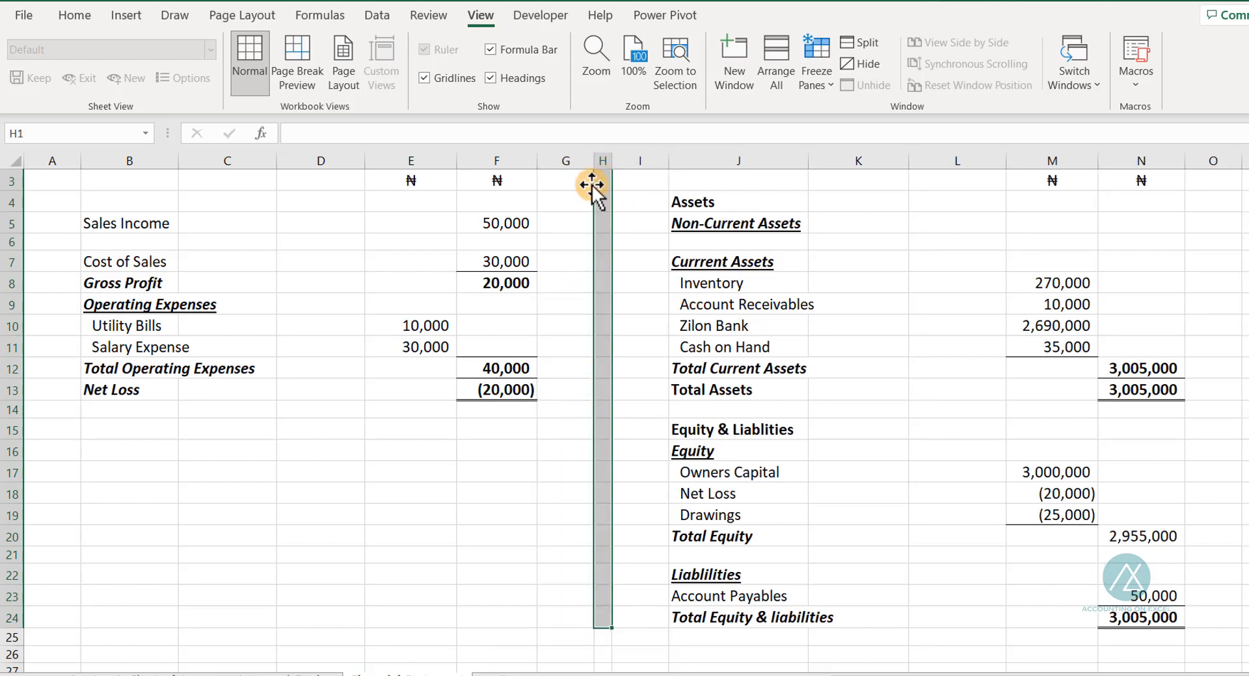
click(75, 14)
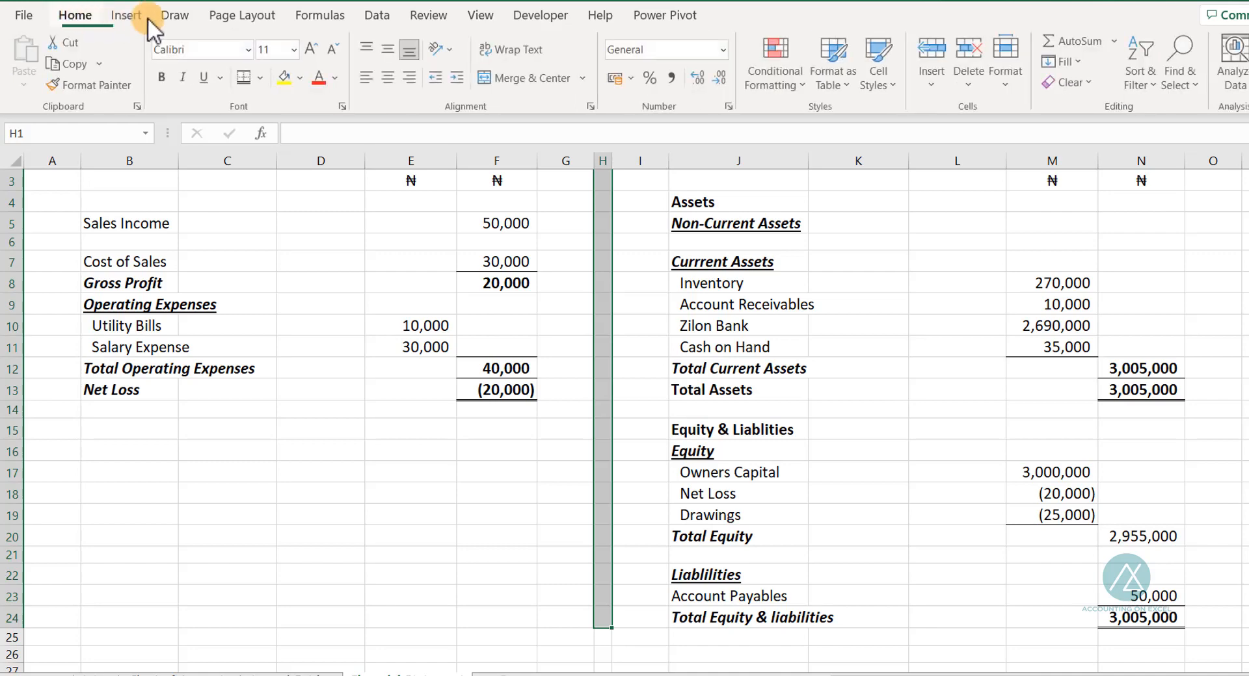
click(301, 78)
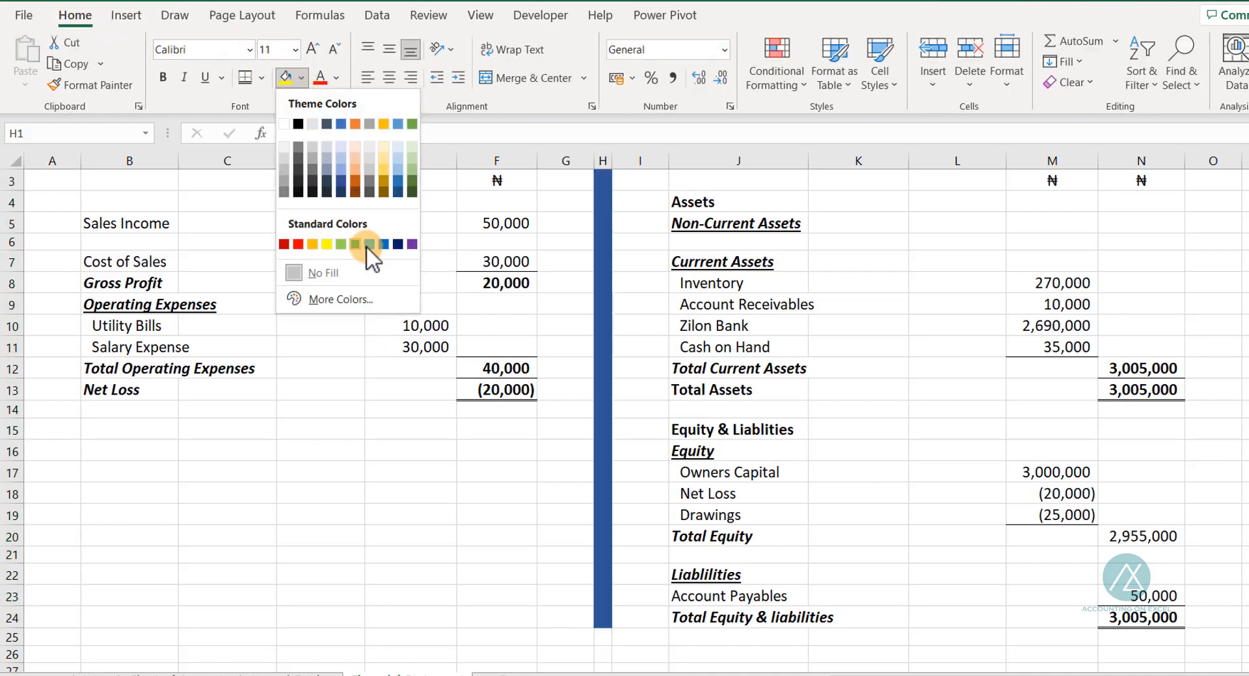
click(411, 190)
scroll(412, 182, up, 1)
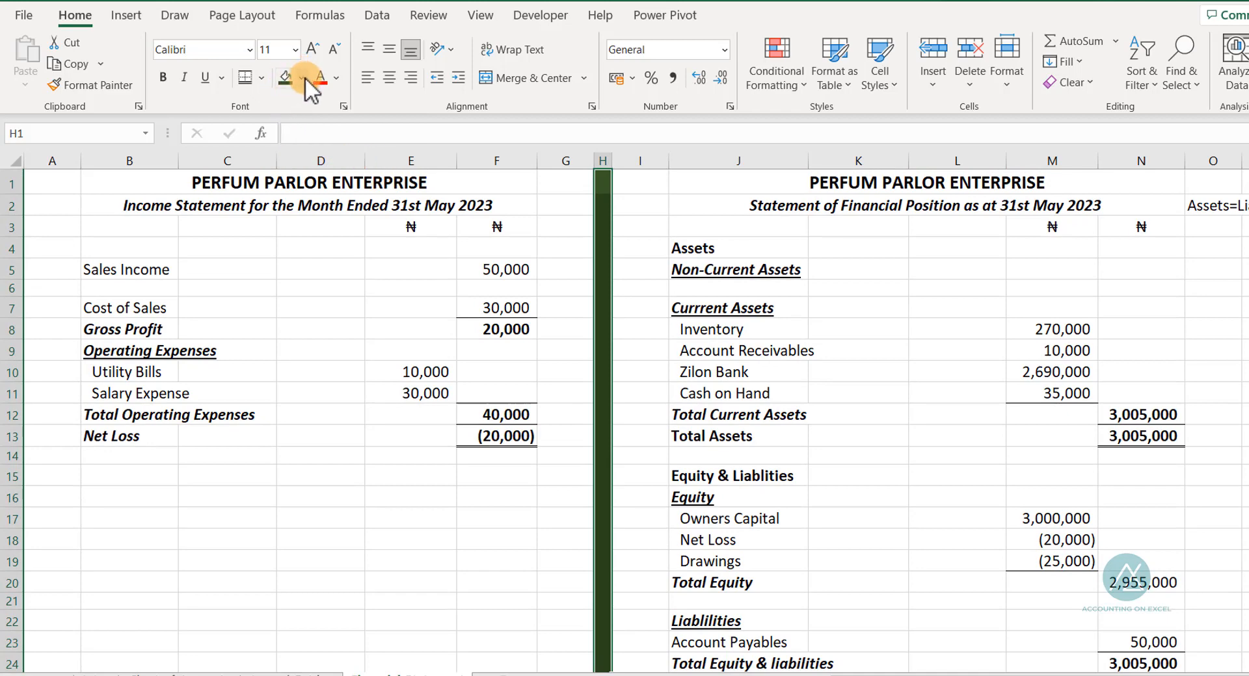
Step: Hide the gridlines on the Financial Statement sheet and delete the "Assets=" equation note in O2
click(703, 205)
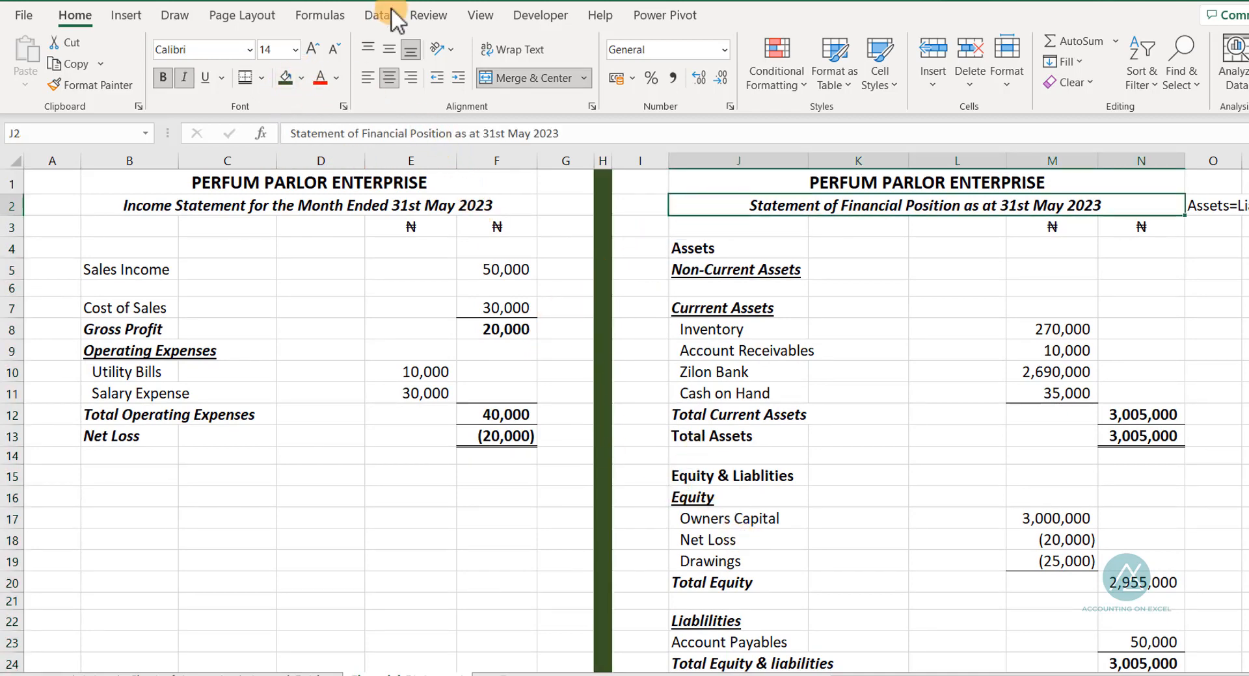
click(482, 16)
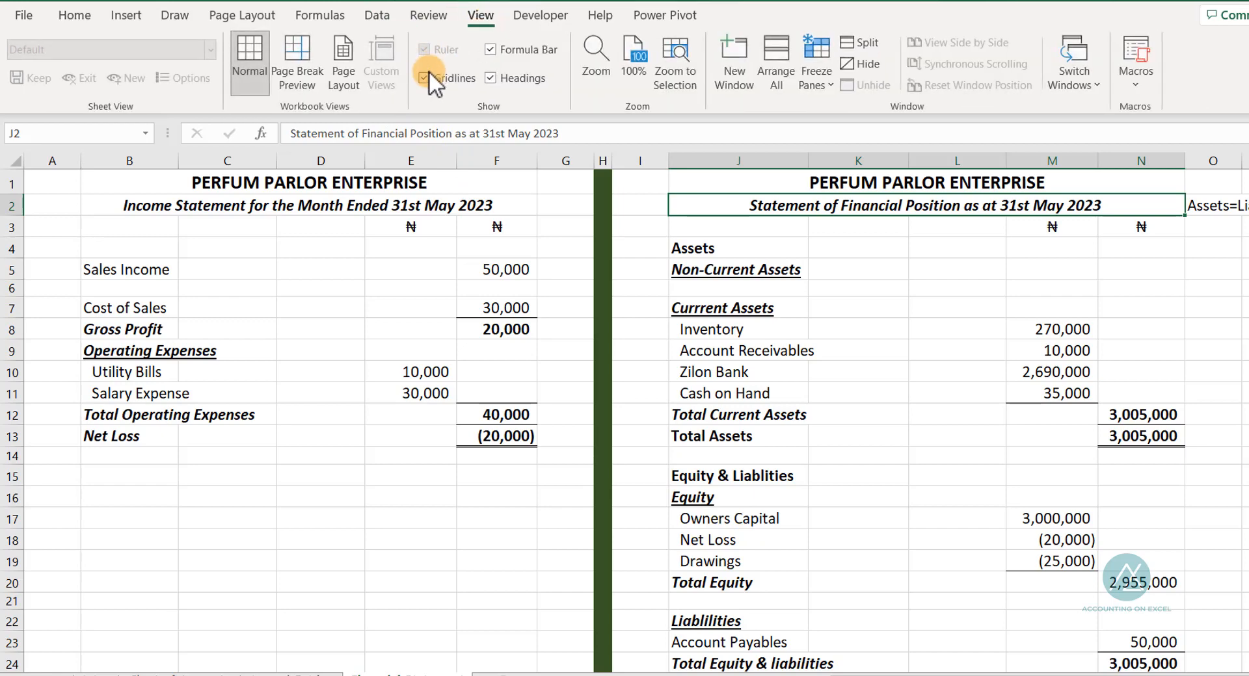
click(426, 78)
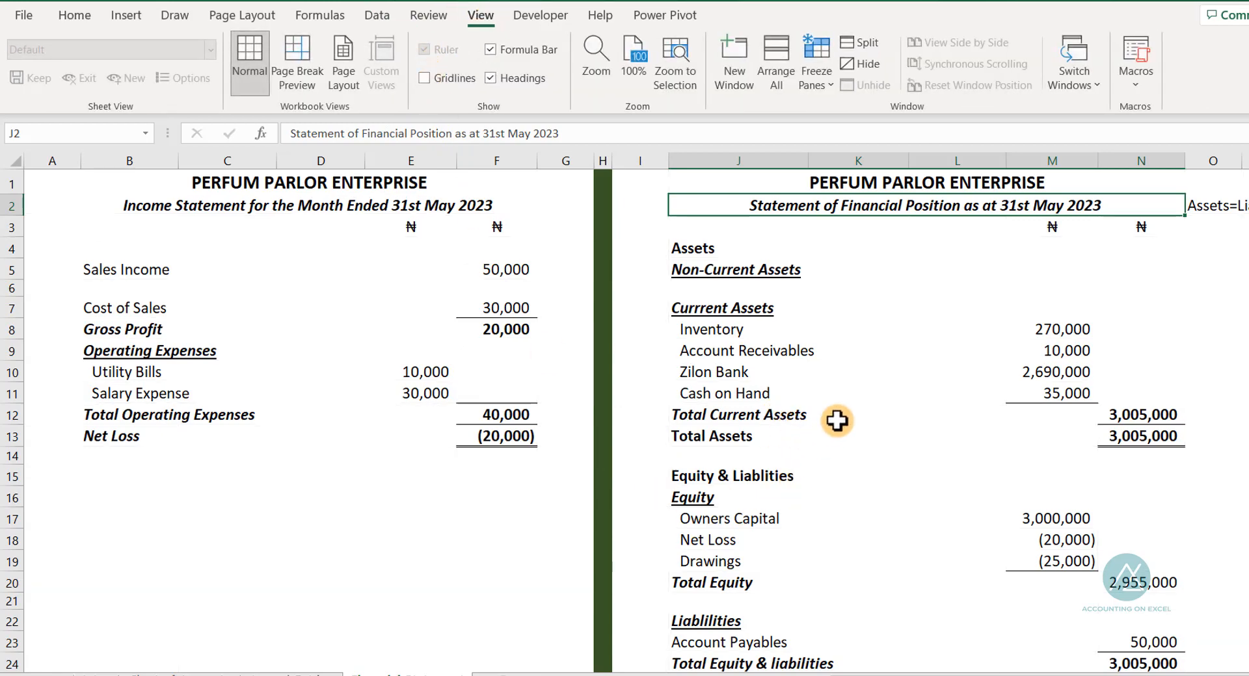
click(898, 434)
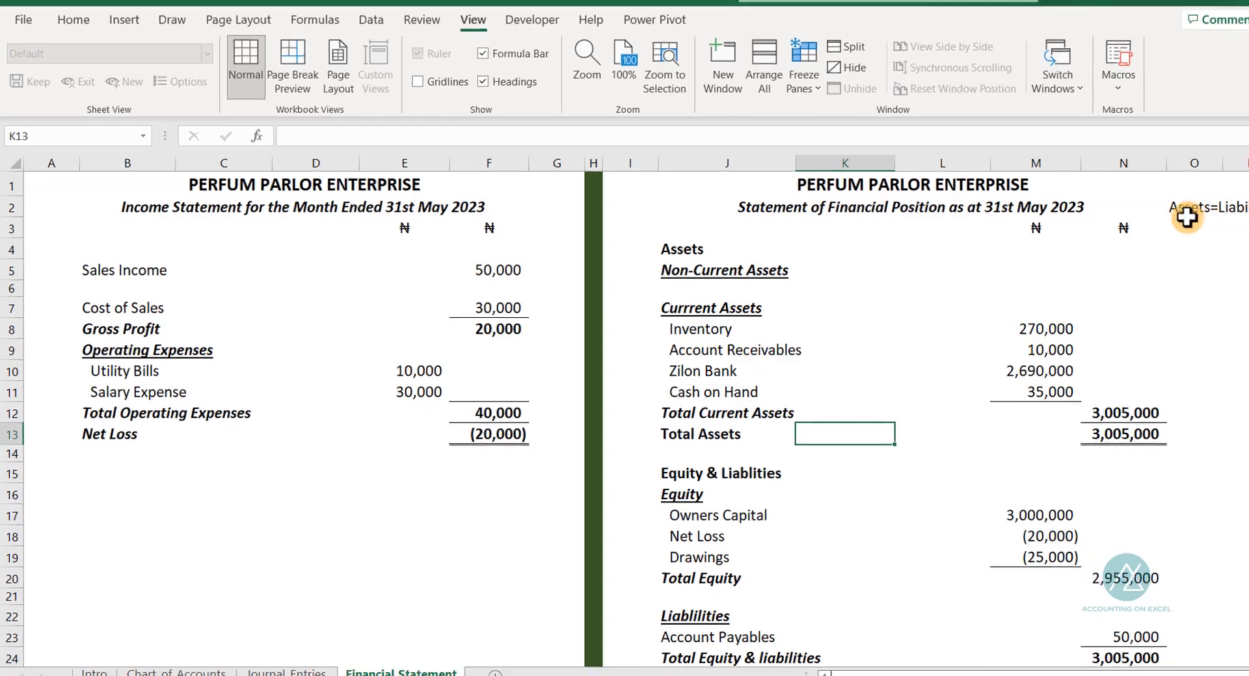
click(1198, 212)
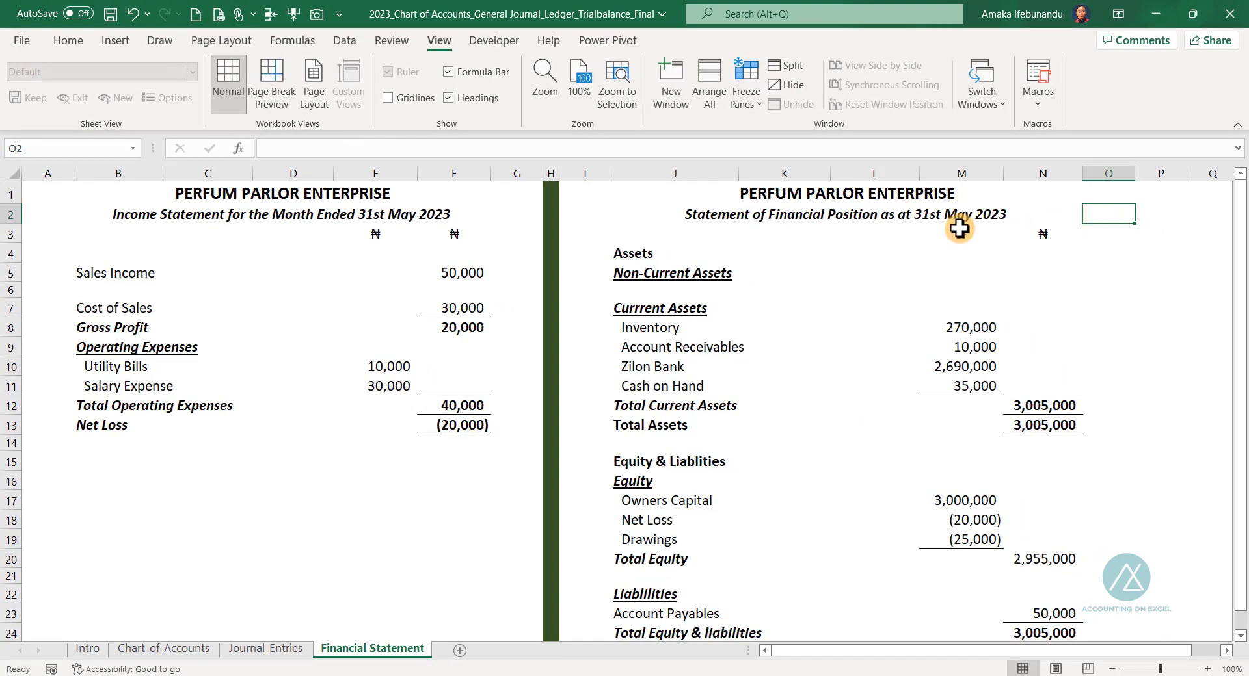
Step: Review both finished statements from top to bottom, look over the Journal_Entries sheet and return to the Financial Statement sheet
click(400, 539)
scroll(823, 400, down, 3)
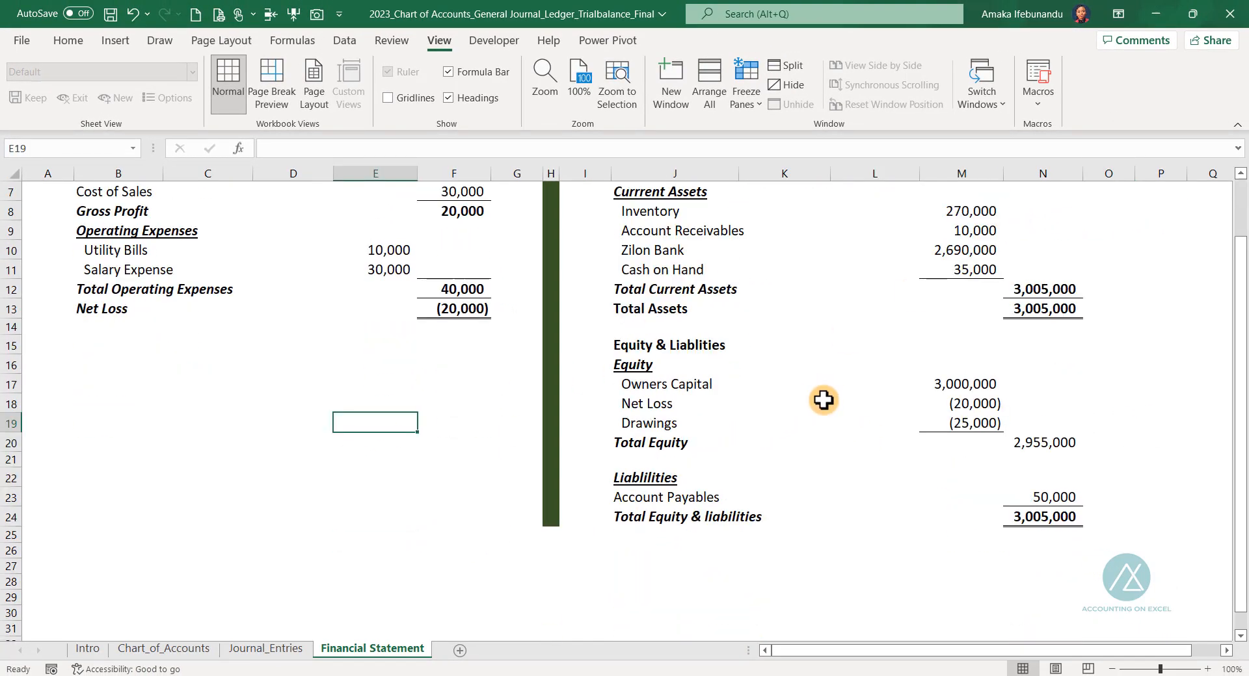
scroll(823, 400, up, 3)
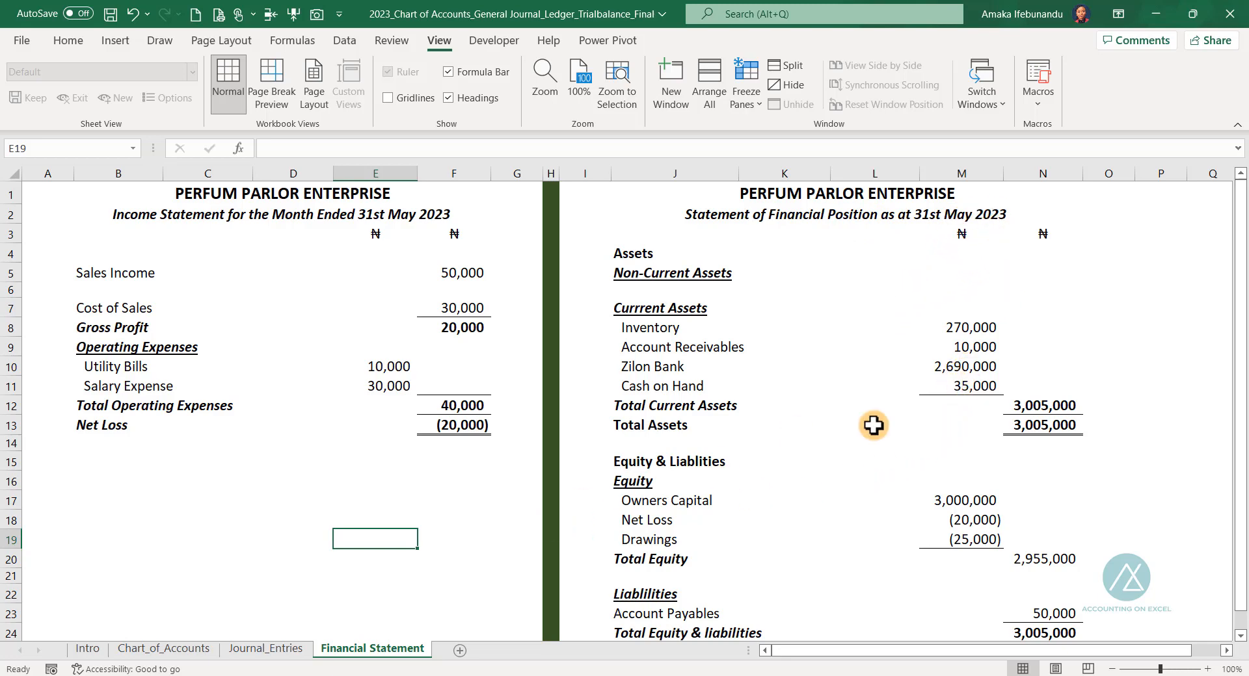
scroll(859, 423, down, 2)
scroll(847, 410, up, 2)
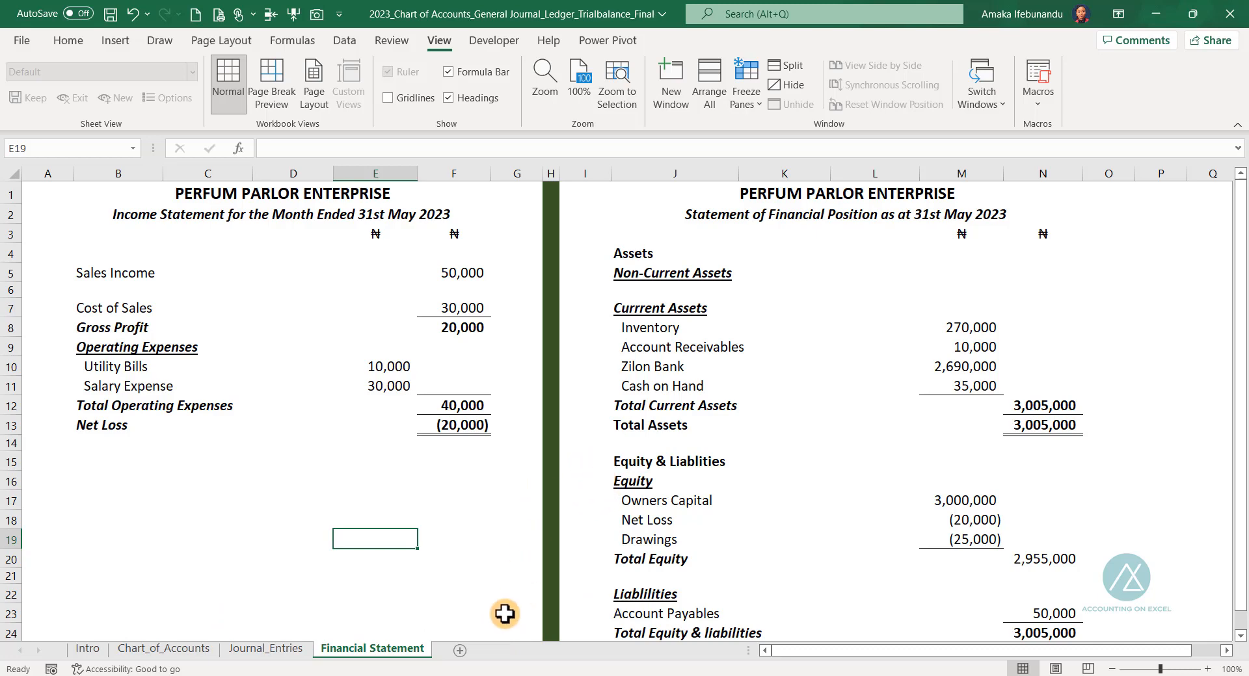
click(268, 650)
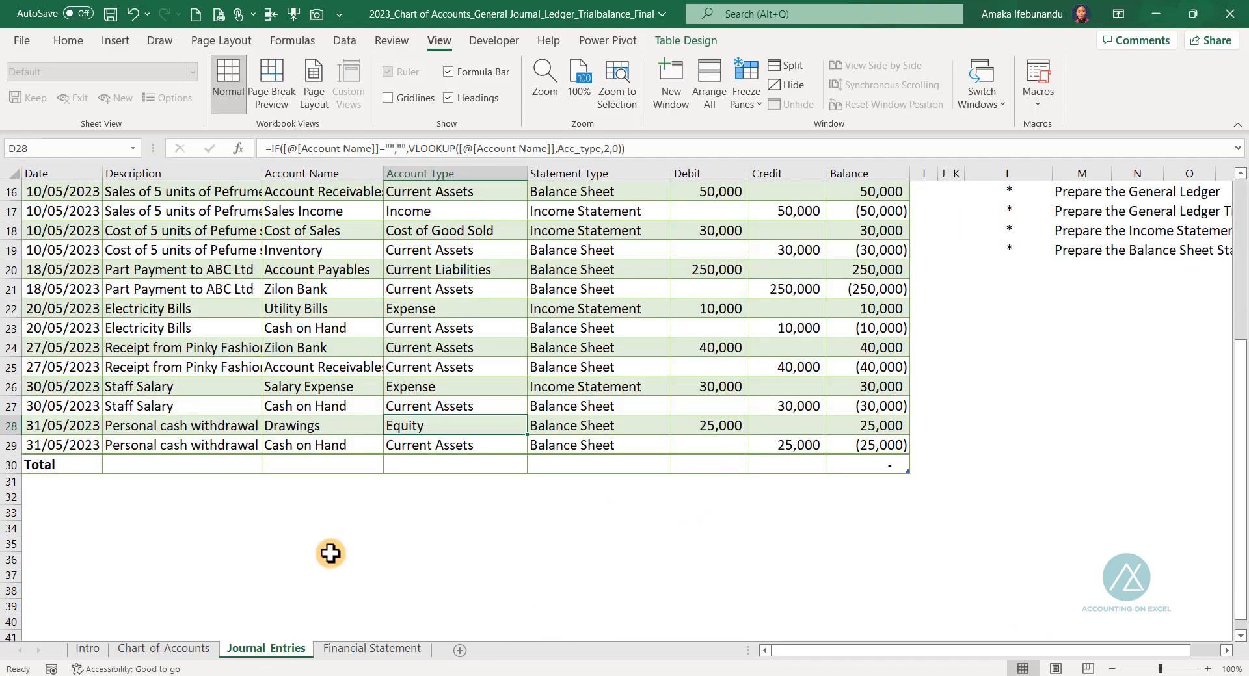
scroll(619, 462, up, 5)
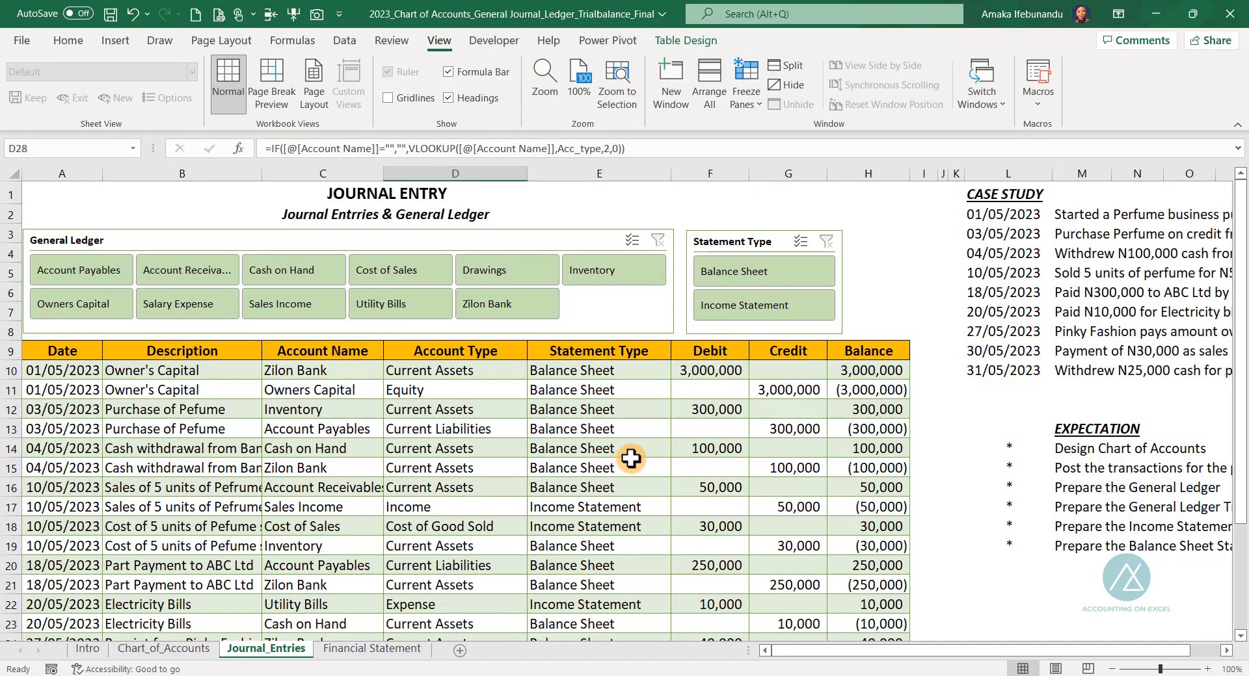
click(382, 651)
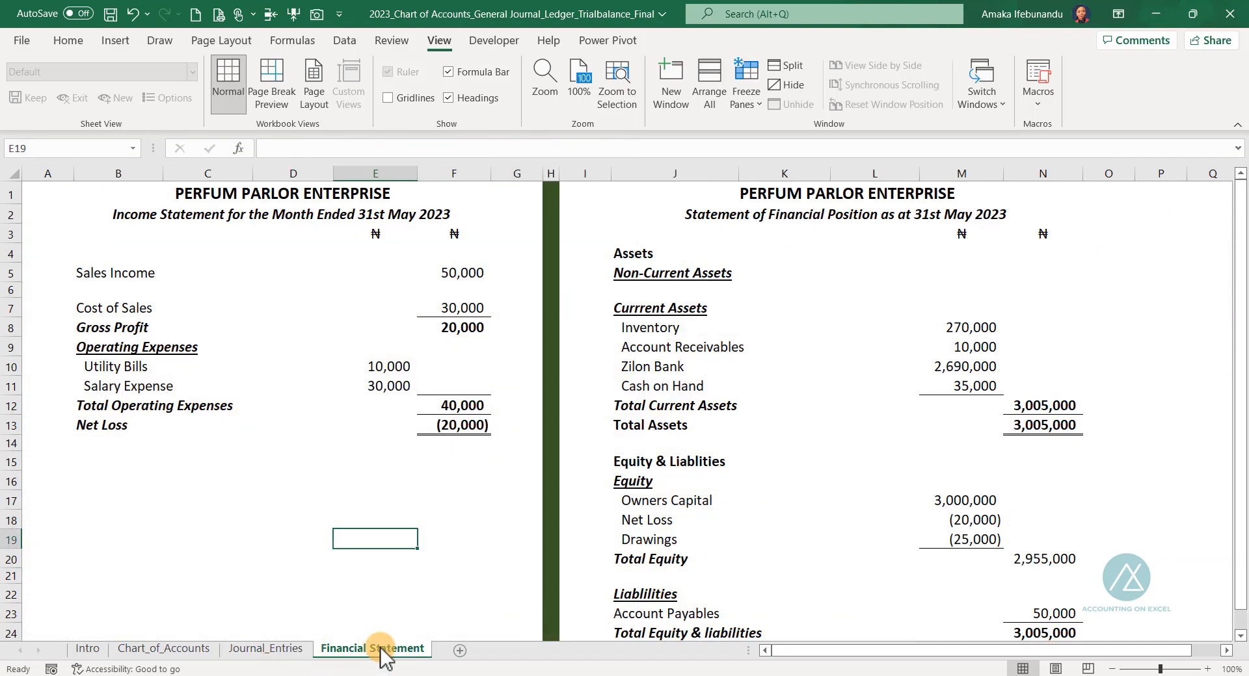